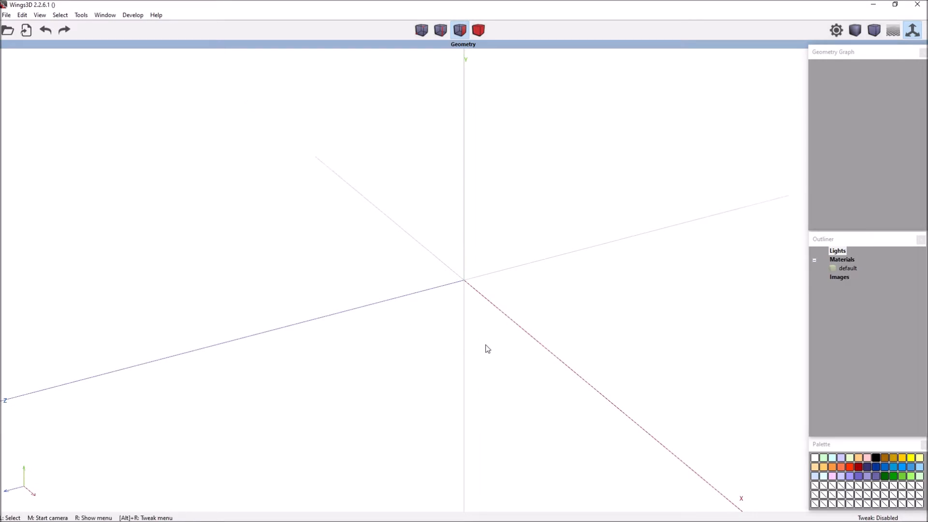
# Switch to the web browser and search Google Images for "old lamp"
pyautogui.moveTo(255, 517)
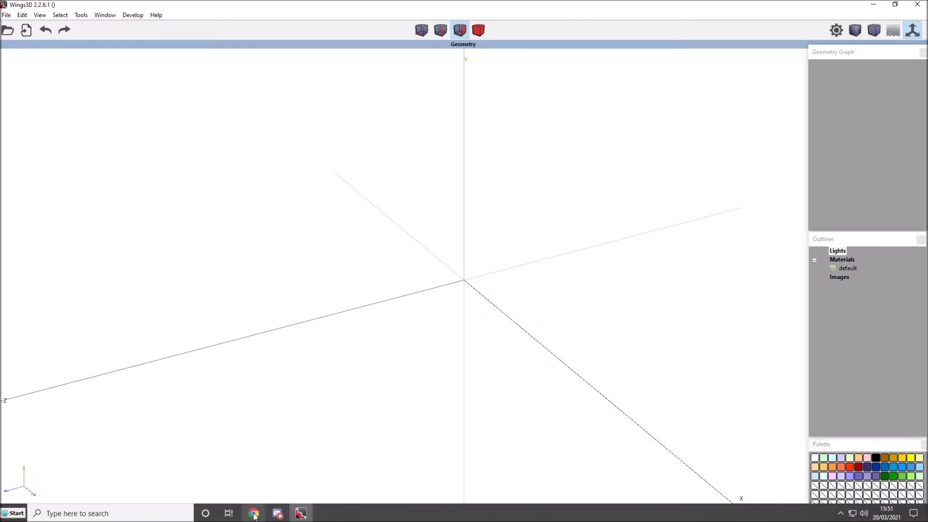
pyautogui.click(254, 514)
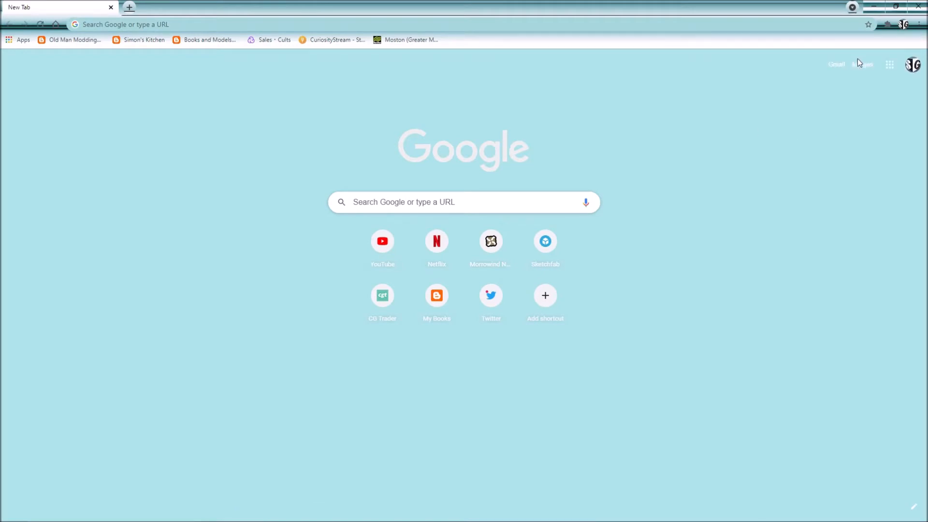
pyautogui.click(861, 66)
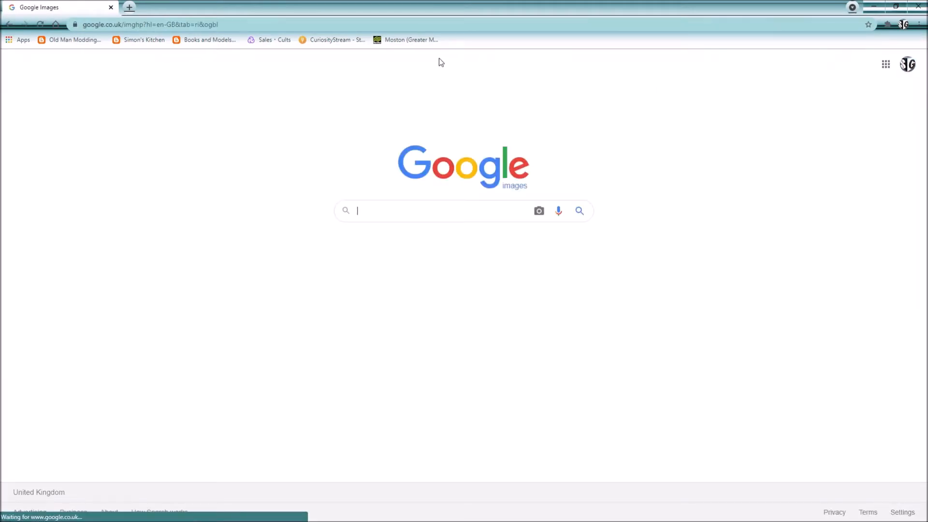
pyautogui.click(452, 210)
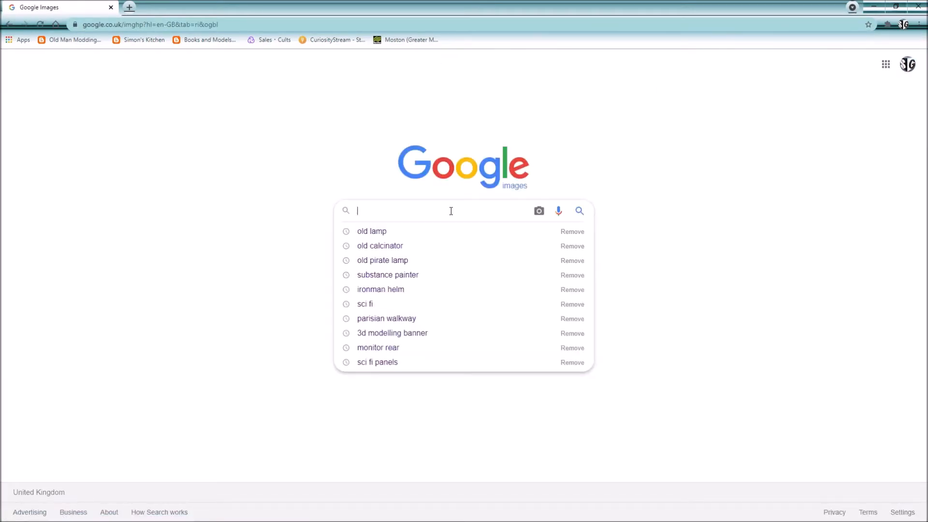
pyautogui.click(436, 231)
# Look through the results and open the History of Lamps picture of the green-bowled oil lamp as reference
pyautogui.scroll(-10, 338, 145)
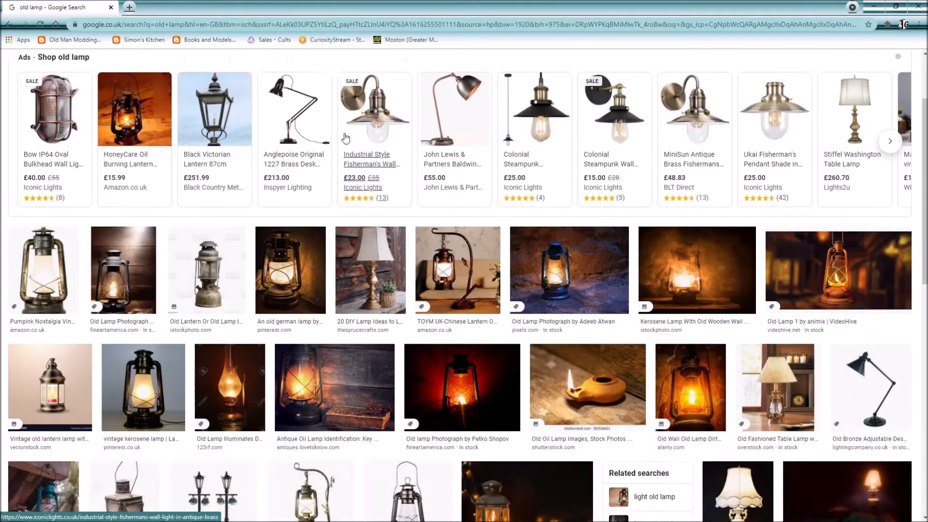
pyautogui.scroll(-6, 344, 141)
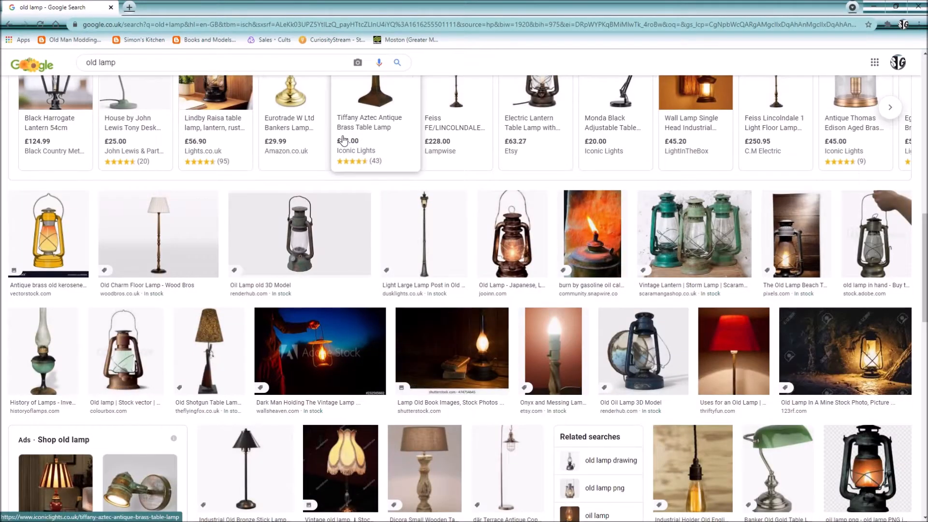
pyautogui.scroll(-5, 344, 141)
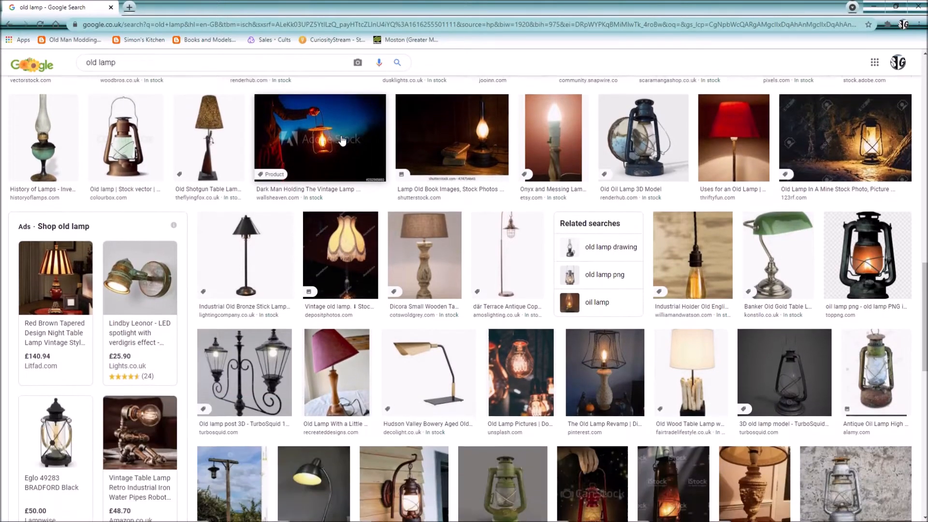
pyautogui.scroll(5, 342, 140)
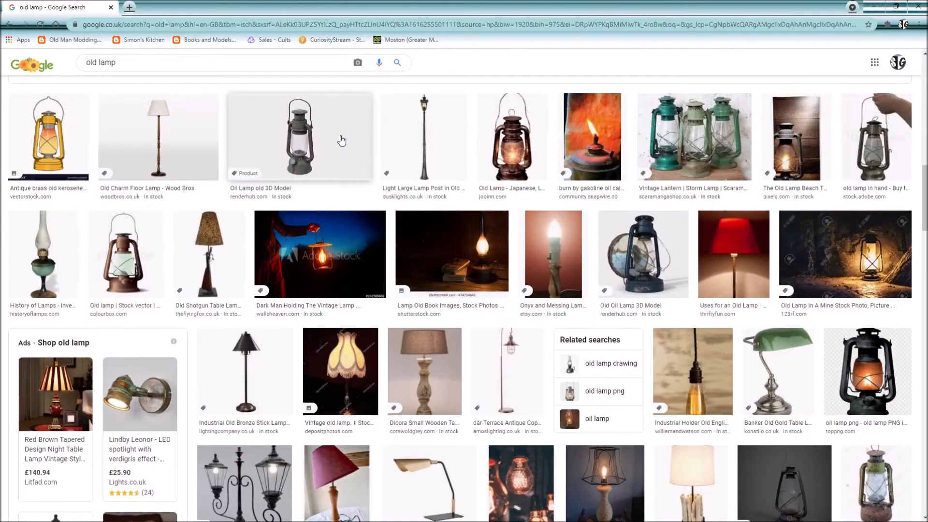
pyautogui.click(45, 255)
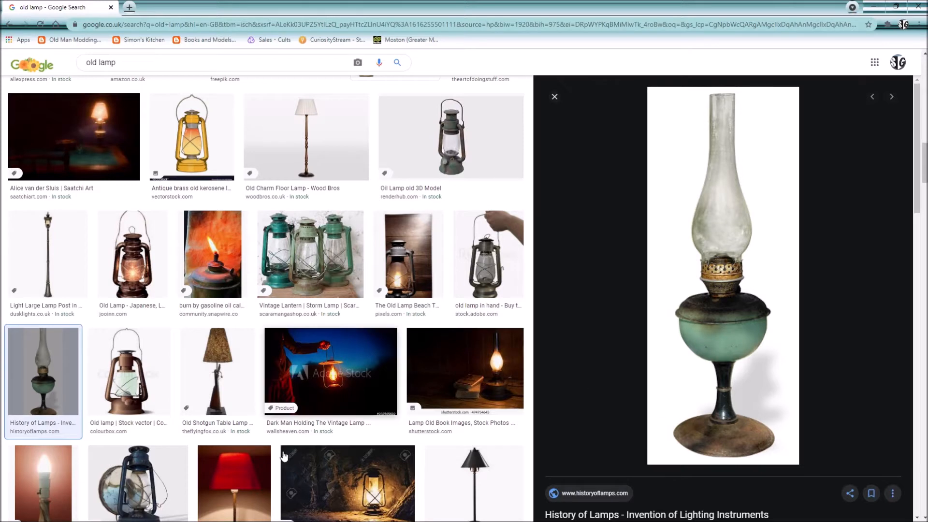
# Switch back to Wings3D and create a default cylinder
pyautogui.moveTo(273, 521)
pyautogui.moveTo(302, 517)
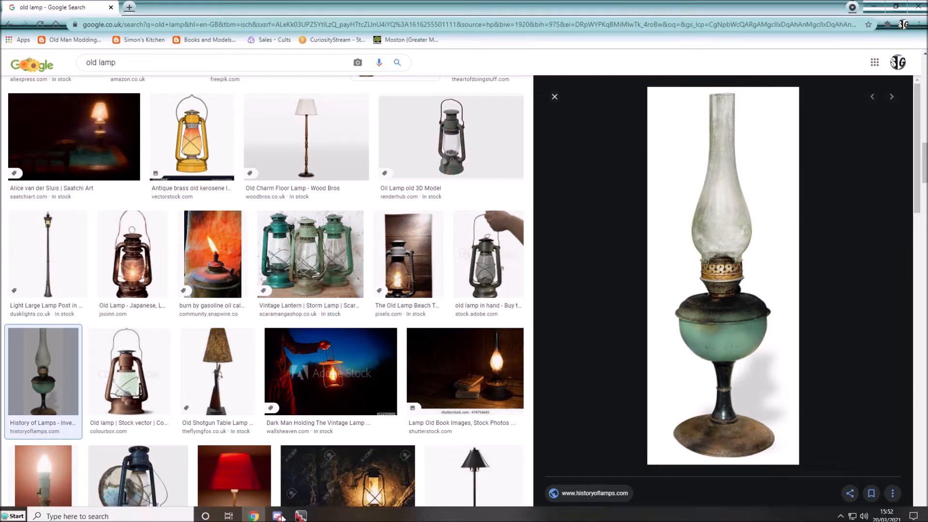
pyautogui.click(302, 516)
pyautogui.rightClick(531, 260)
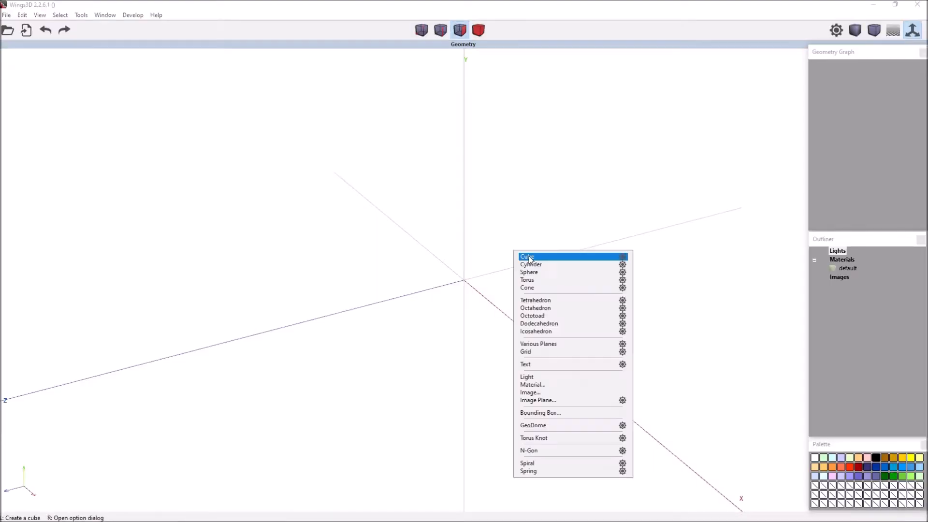
pyautogui.click(544, 266)
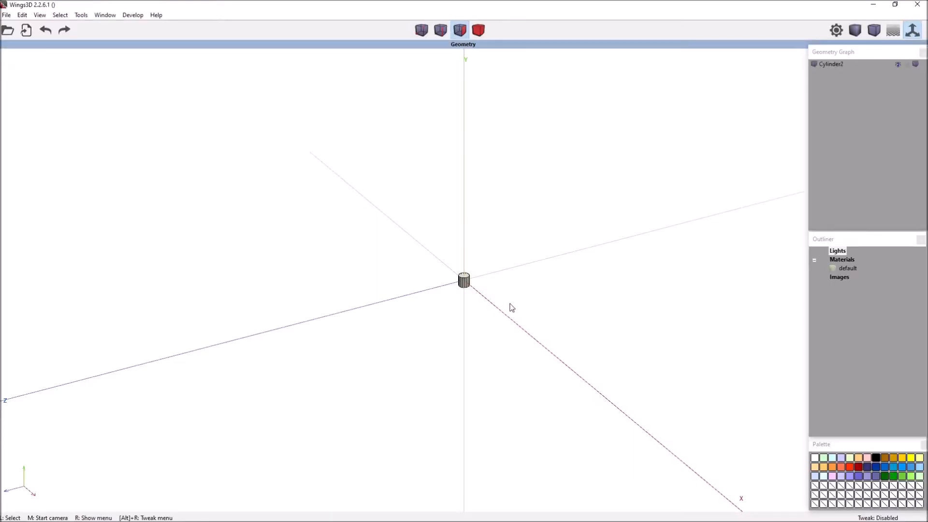
# Flatten the cylinder along the Y axis into a thin disc, with its top face about 0.12 above the origin
pyautogui.scroll(5, 514, 299)
pyautogui.click(486, 258)
pyautogui.rightClick(515, 203)
pyautogui.click(515, 201)
pyautogui.click(444, 350)
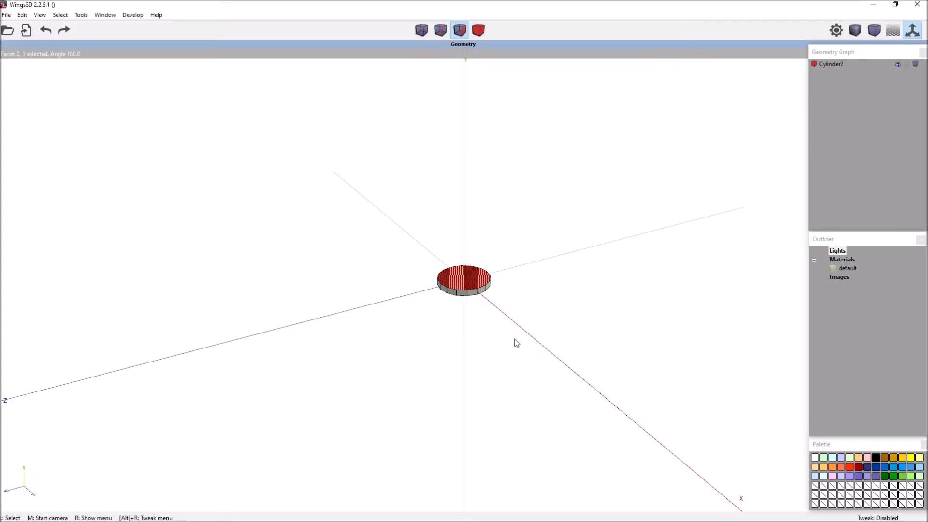
# Scale the disc's top and bottom faces uniformly to about 97%
pyautogui.scroll(5, 606, 284)
pyautogui.rightClick(632, 232)
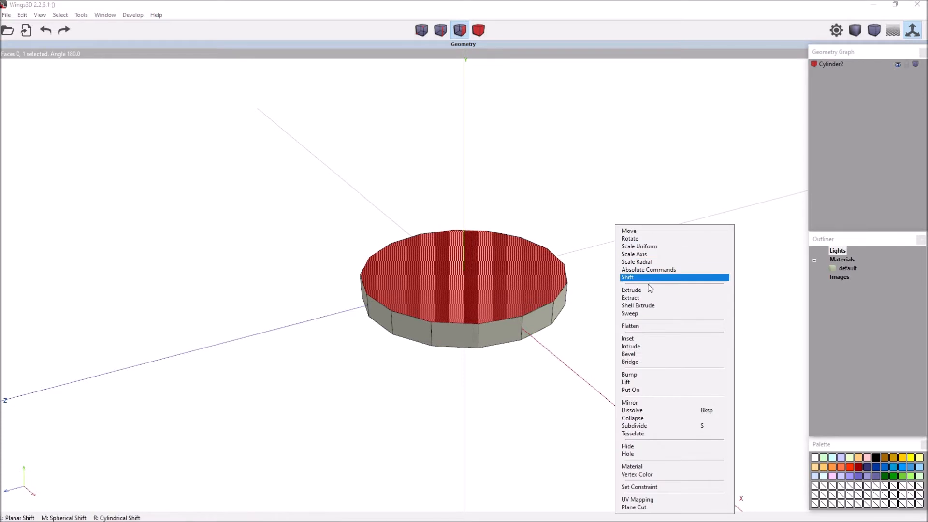
pyautogui.click(668, 250)
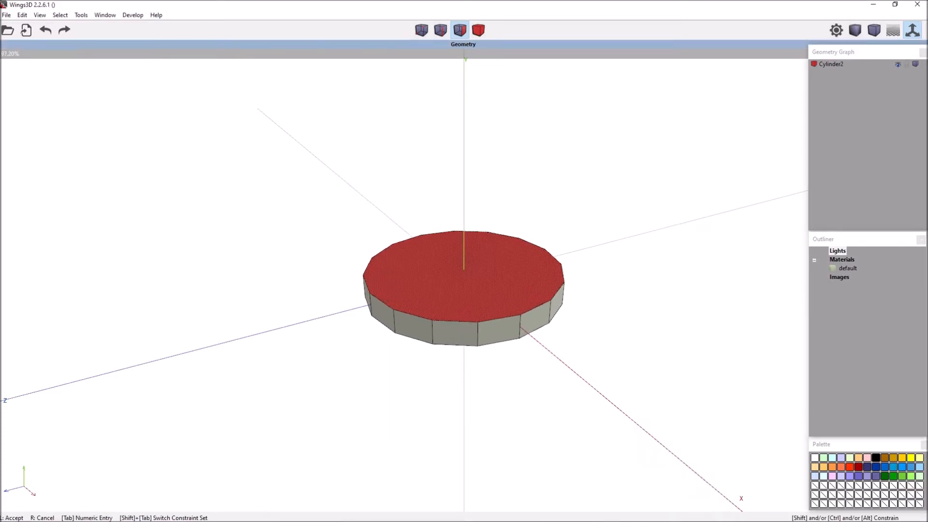
pyautogui.click(669, 249)
# Scale only the disc's top face uniformly to about half its size to form a sloped lamp foot
pyautogui.rightClick(632, 225)
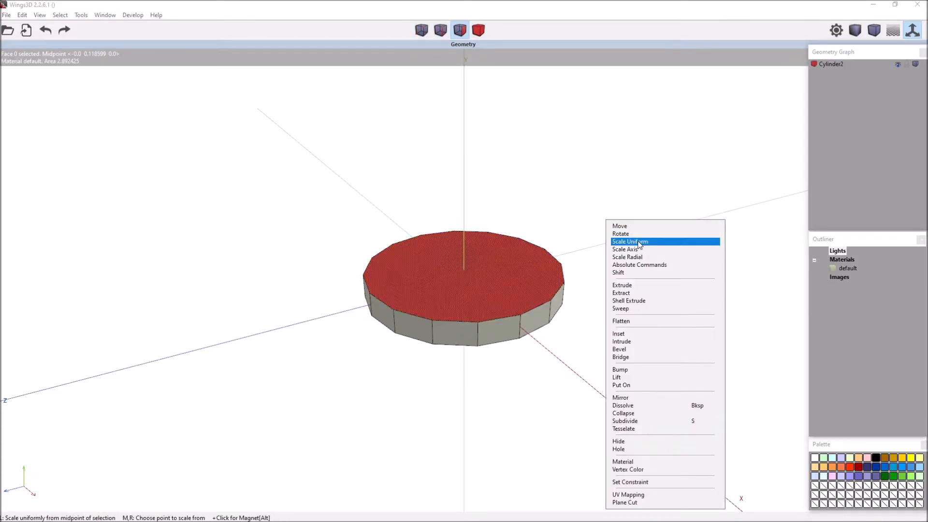
pyautogui.click(639, 240)
pyautogui.click(638, 241)
pyautogui.middleClick(620, 265)
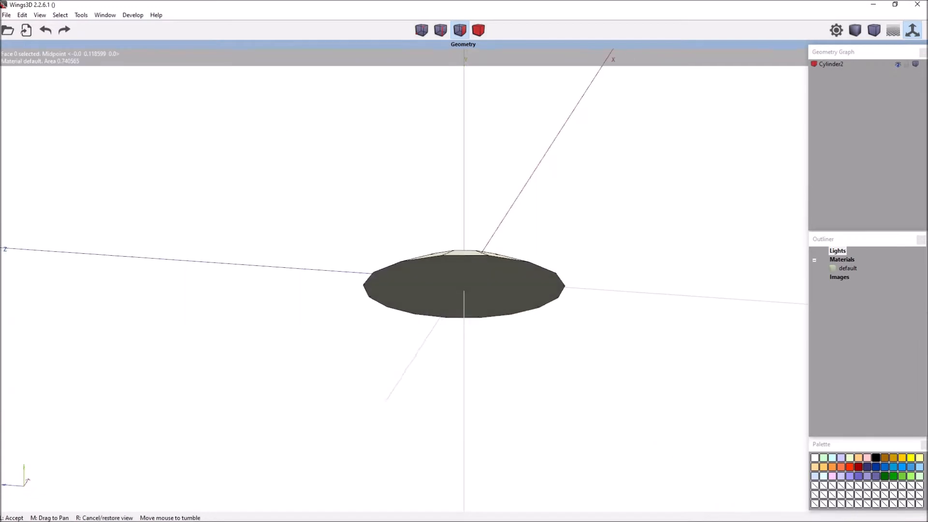
pyautogui.click(598, 289)
pyautogui.scroll(-5, 464, 300)
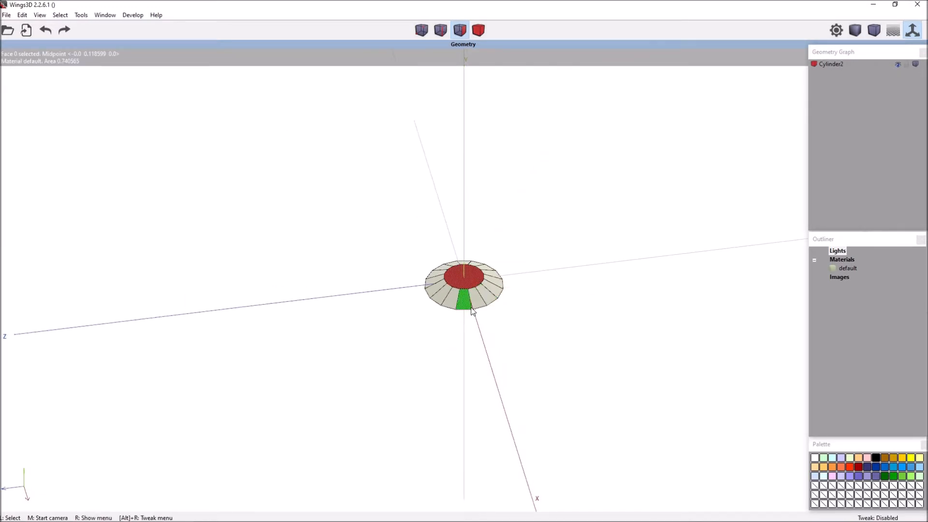
# Compare the foot with the lamp photo in the browser, and scale its top face uniformly by about another 60% in Wings3D
pyautogui.click(254, 514)
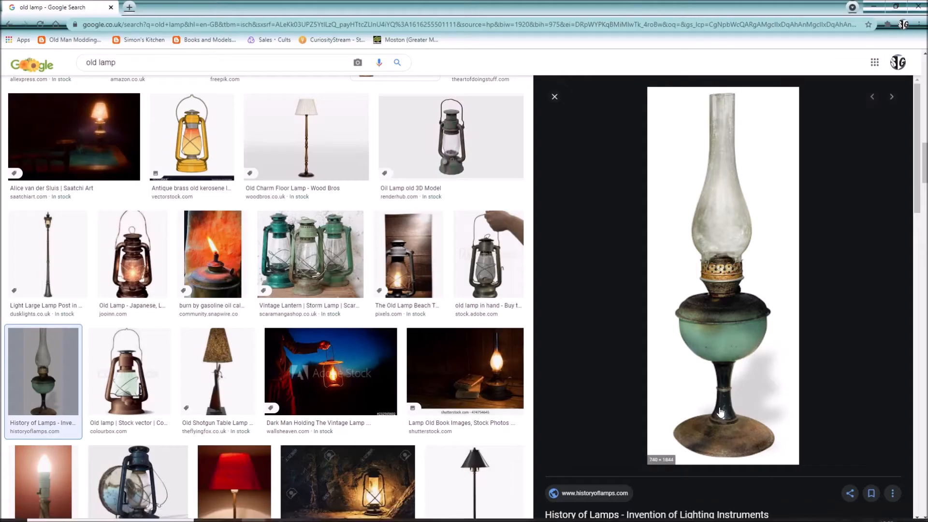
pyautogui.click(875, 7)
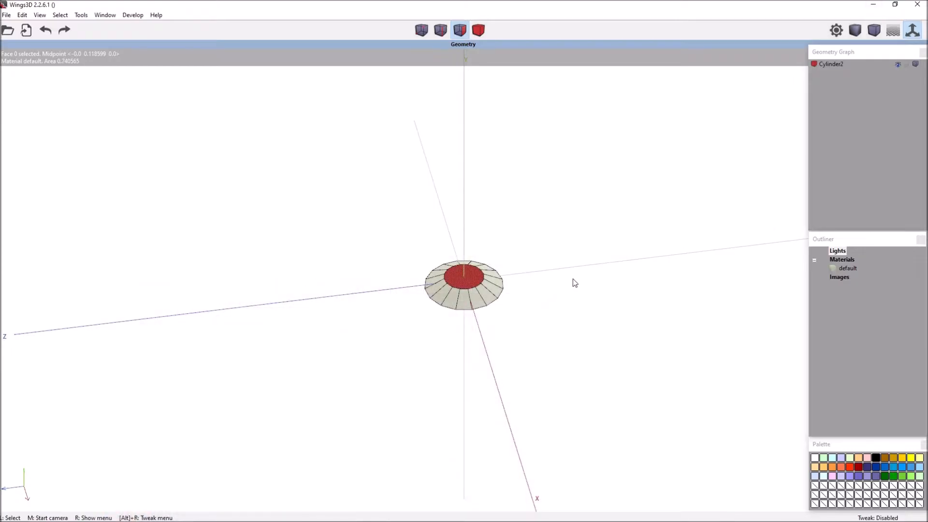
pyautogui.scroll(5, 572, 281)
pyautogui.rightClick(601, 195)
pyautogui.click(610, 201)
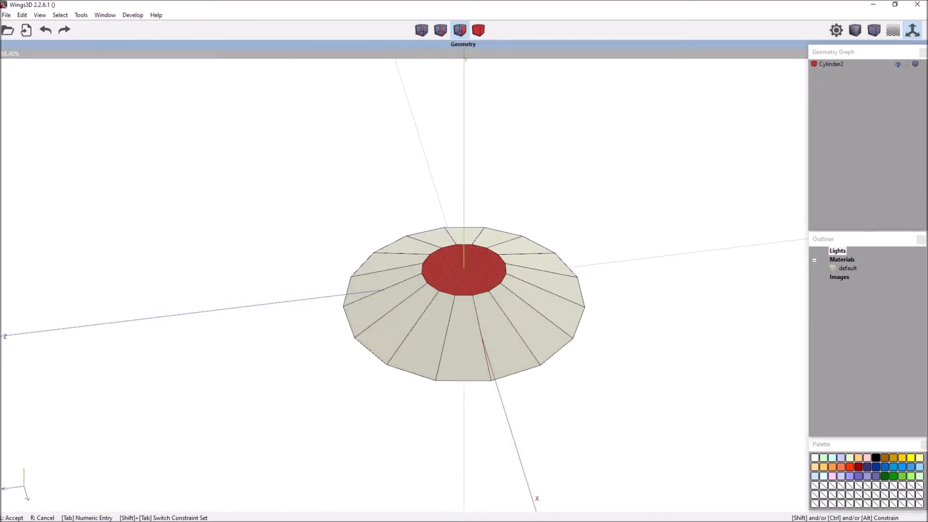
pyautogui.click(634, 272)
# Extrude the foot's top face upward by about 0.02 to start a low collar
pyautogui.scroll(4, 634, 271)
pyautogui.middleClick(687, 187)
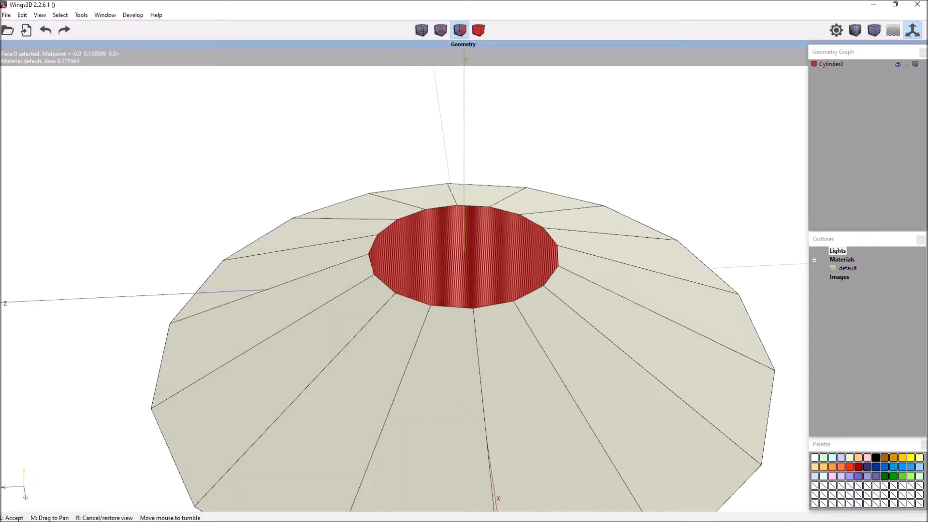
pyautogui.click(690, 183)
pyautogui.rightClick(690, 182)
pyautogui.middleClick(717, 240)
pyautogui.click(648, 256)
# Check the collar against the lamp photo in the browser, and move its top face up about 0.02 in Wings3D
pyautogui.moveTo(377, 520)
pyautogui.click(264, 517)
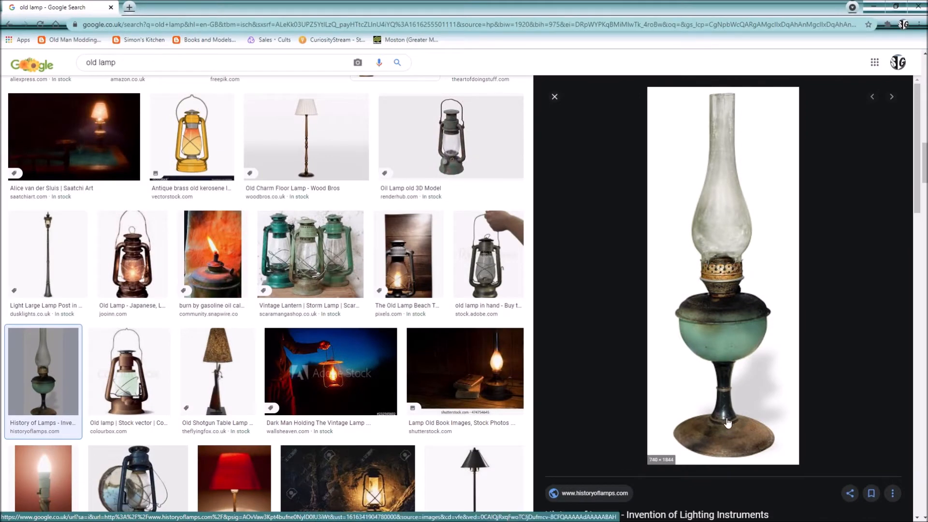
pyautogui.click(874, 7)
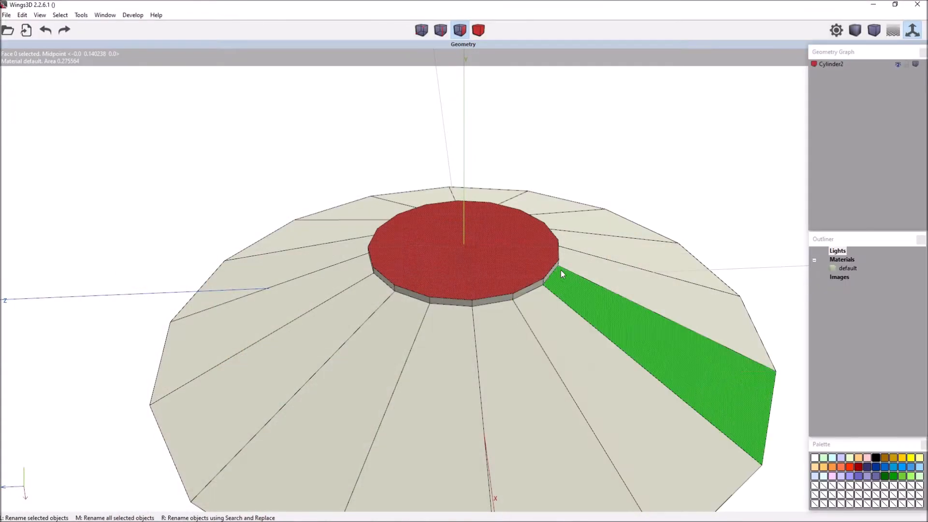
pyautogui.rightClick(655, 156)
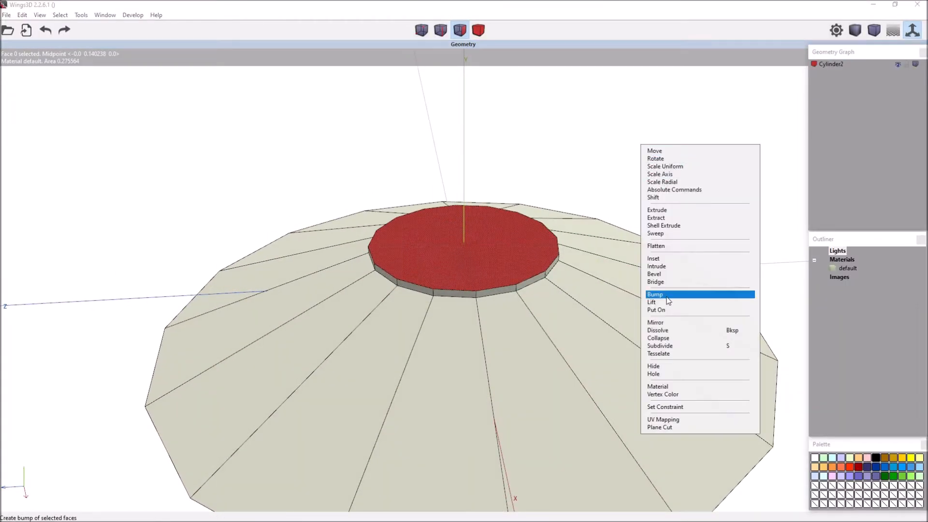
pyautogui.click(677, 155)
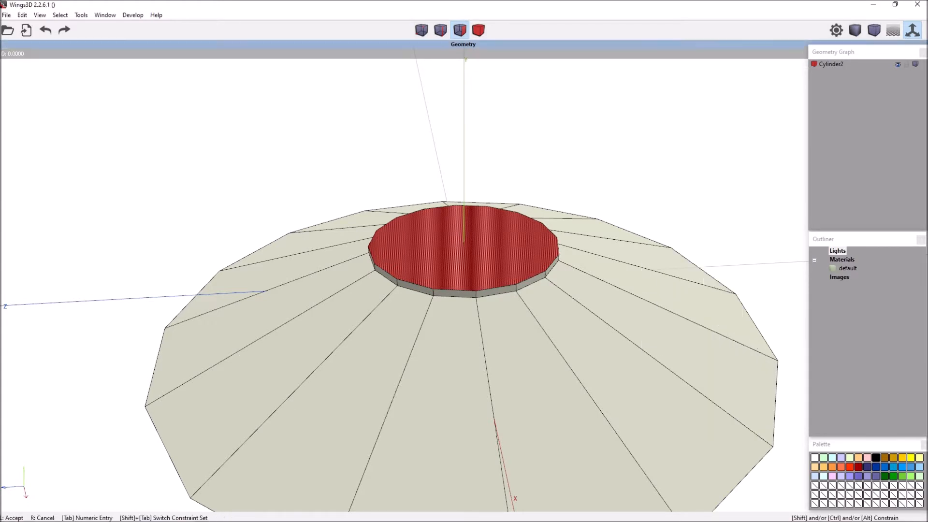
pyautogui.click(678, 155)
# Inset the collar's top face slightly to leave a narrow rim around it
pyautogui.rightClick(676, 154)
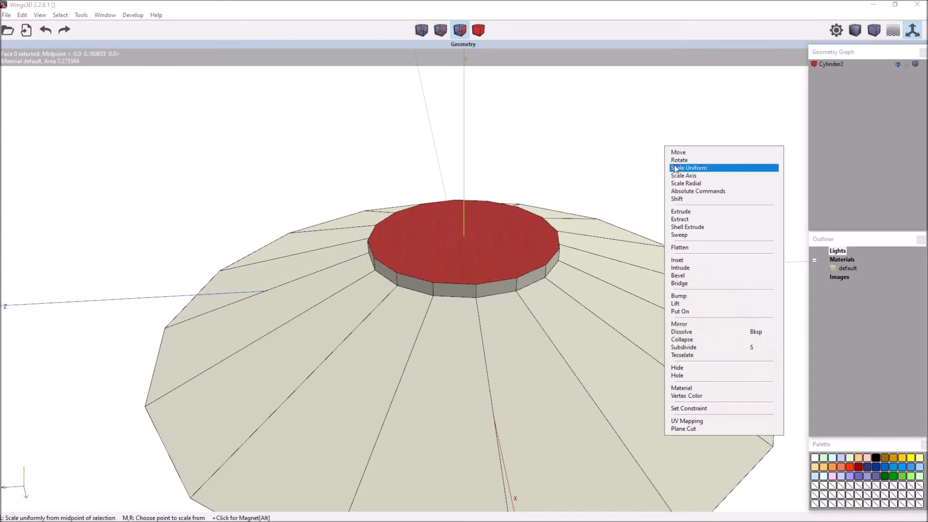
pyautogui.click(698, 261)
pyautogui.click(463, 242)
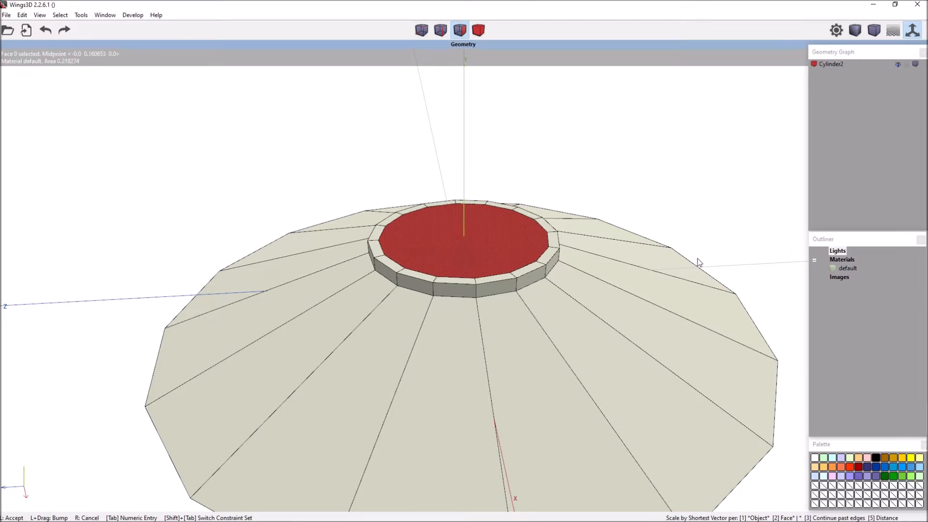
# Extrude the inset face upward by about 0.97 to form the lamp's stem
pyautogui.scroll(-5, 462, 362)
pyautogui.rightClick(655, 177)
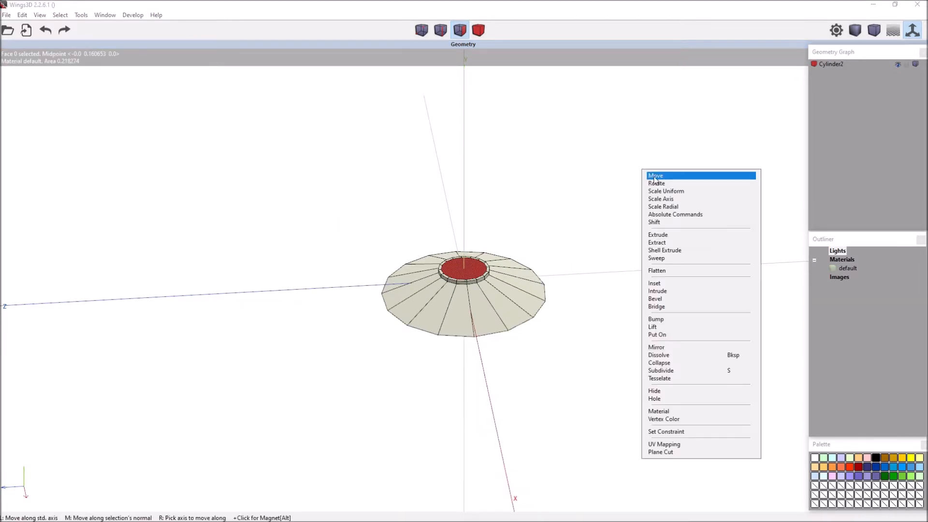
pyautogui.click(658, 235)
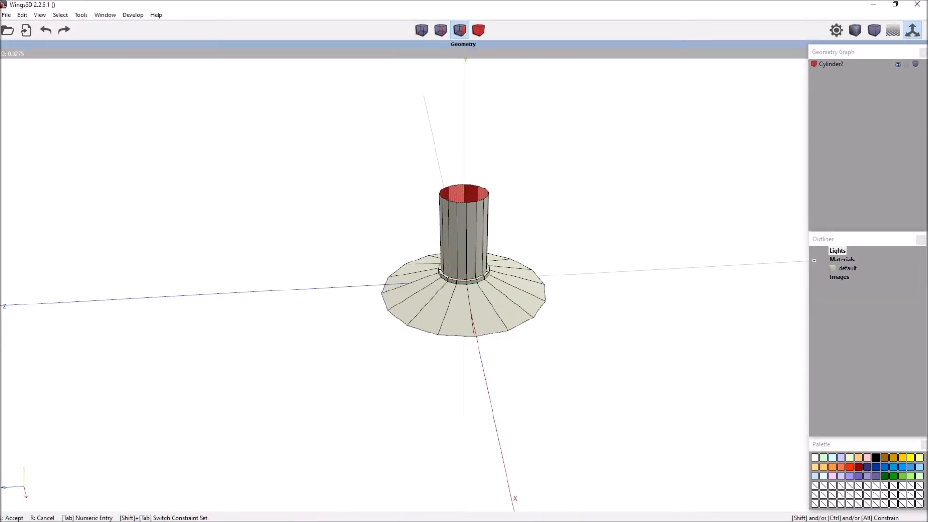
pyautogui.click(667, 241)
# Check the proportions of the stem in the lamp photo in the browser, and return to Wings3D
pyautogui.moveTo(313, 514)
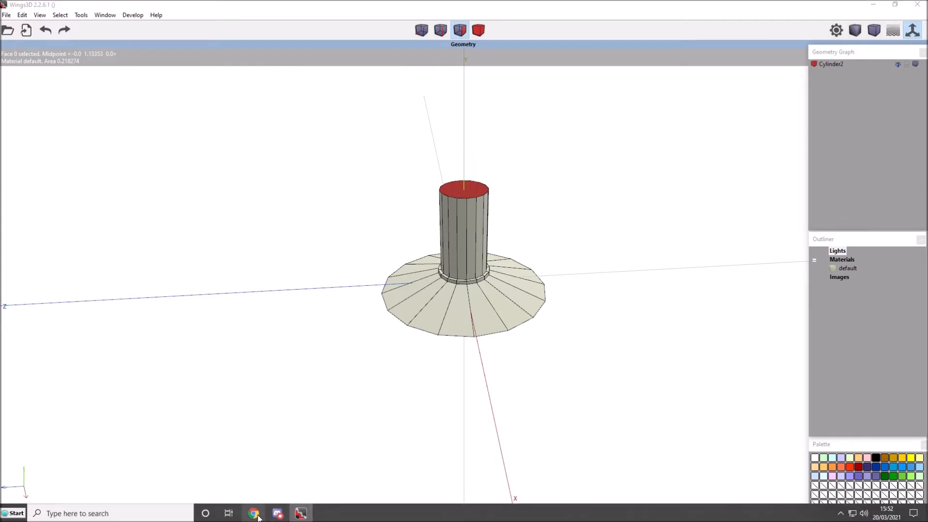
pyautogui.click(255, 514)
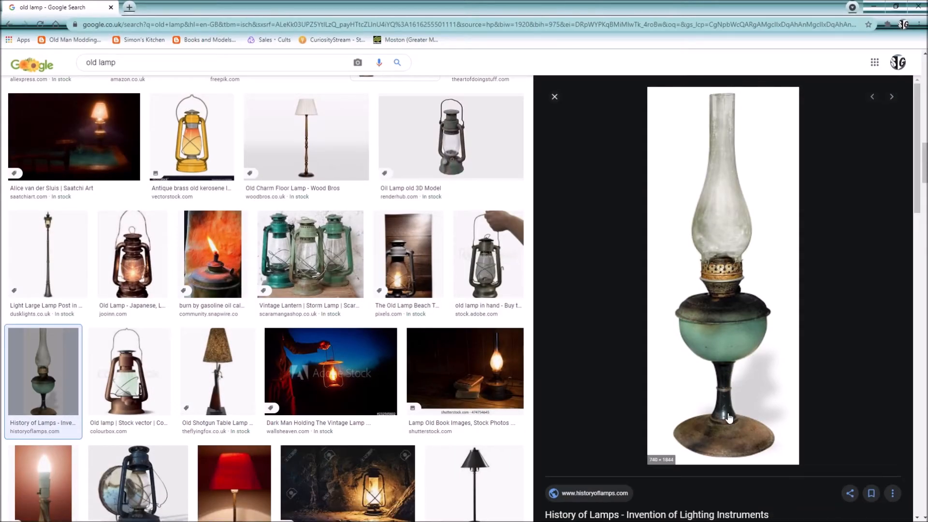
pyautogui.click(874, 7)
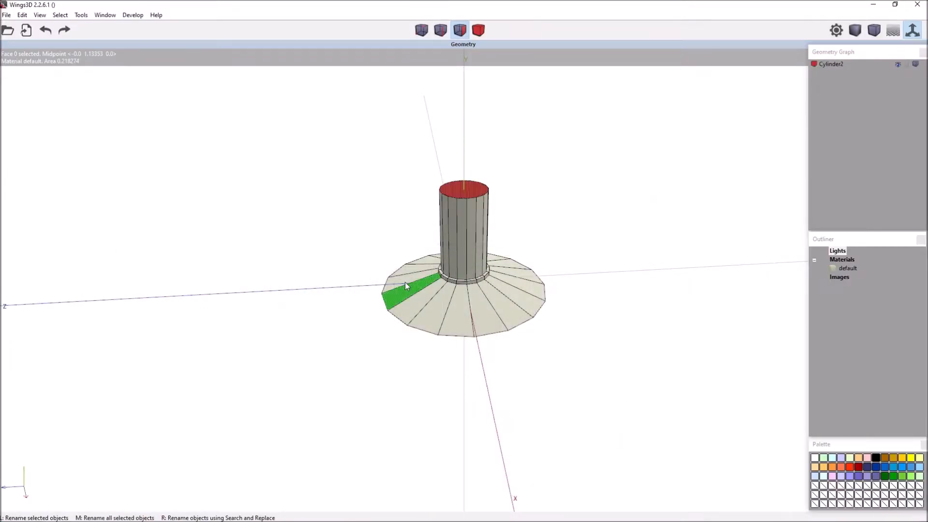
pyautogui.middleClick(645, 251)
pyautogui.click(646, 250)
# Add an edge loop around the middle of the stem and bevel it by about 0.03 into a narrow band
pyautogui.press('space')
pyautogui.click(468, 223)
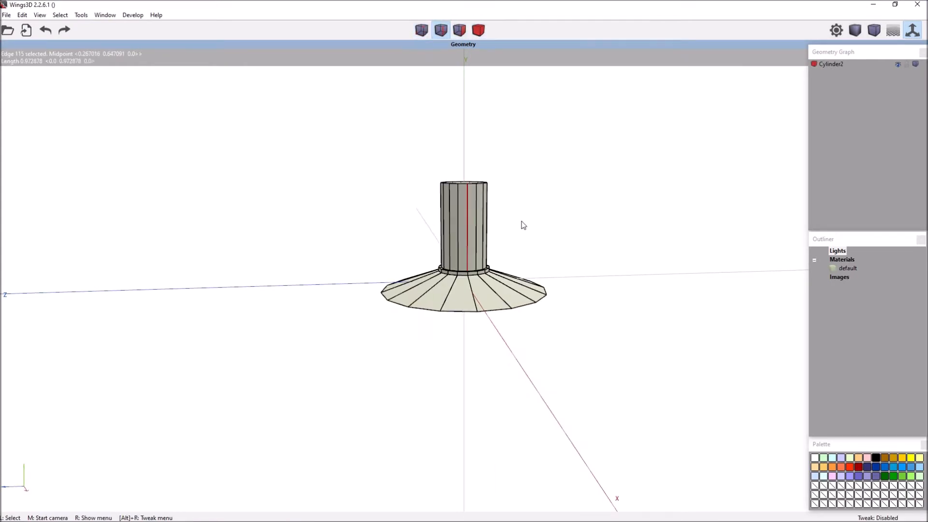
pyautogui.scroll(3, 560, 221)
pyautogui.press('g')
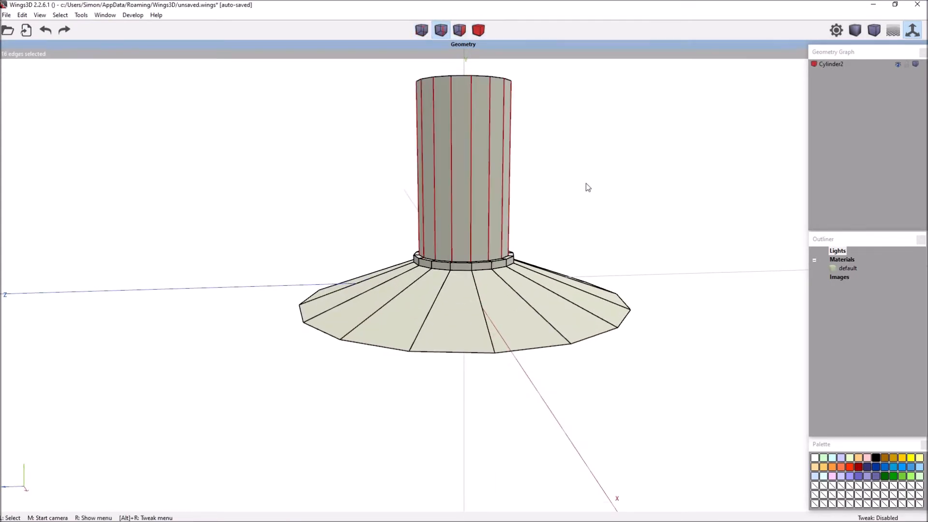
pyautogui.press('c')
pyautogui.rightClick(591, 134)
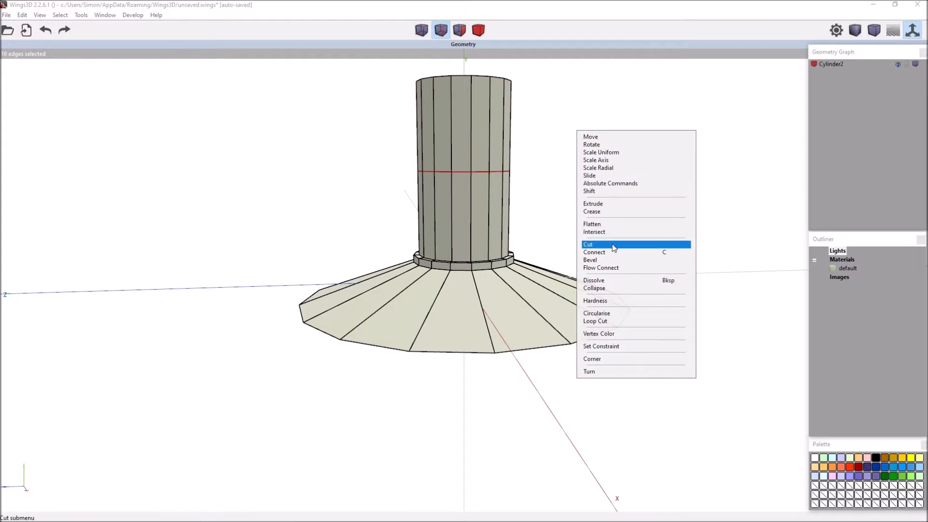
pyautogui.click(612, 261)
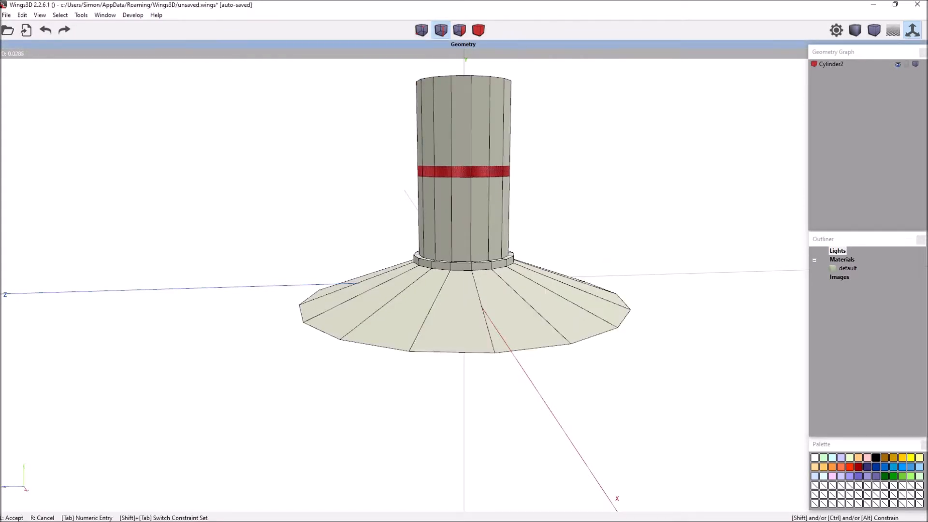
pyautogui.click(605, 201)
# Extrude the band's faces outward slightly to form a raised ring around the stem
pyautogui.rightClick(604, 201)
pyautogui.click(623, 259)
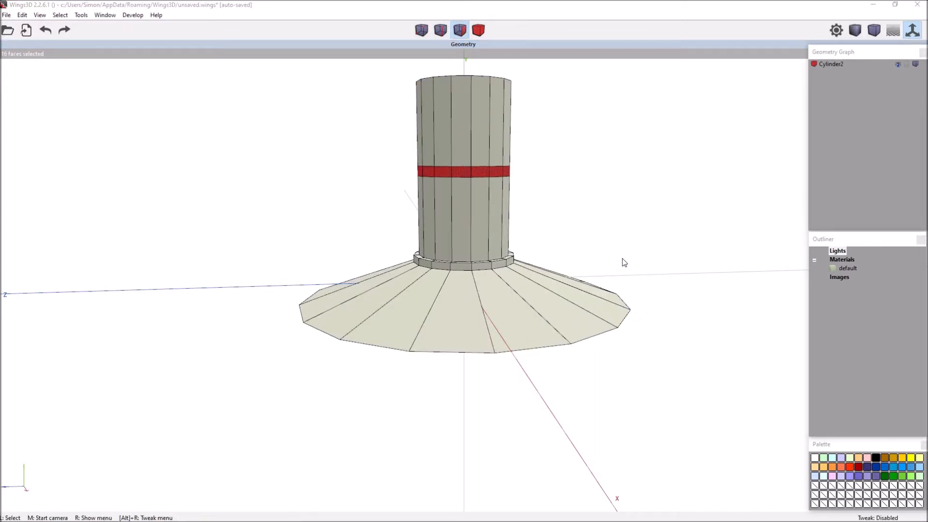
pyautogui.click(622, 258)
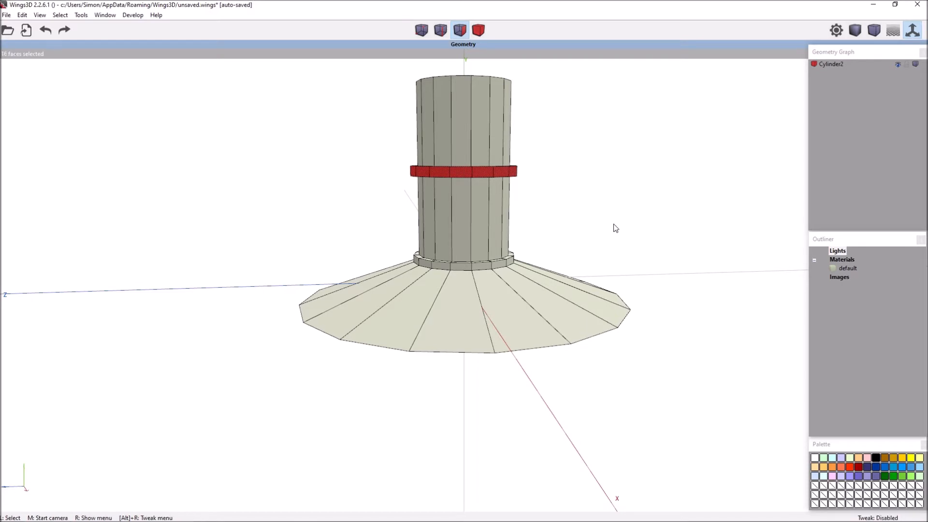
# Scale the raised ring down uniformly to pinch the stem's waist
pyautogui.middleClick(614, 228)
pyautogui.scroll(-5, 614, 227)
pyautogui.click(614, 228)
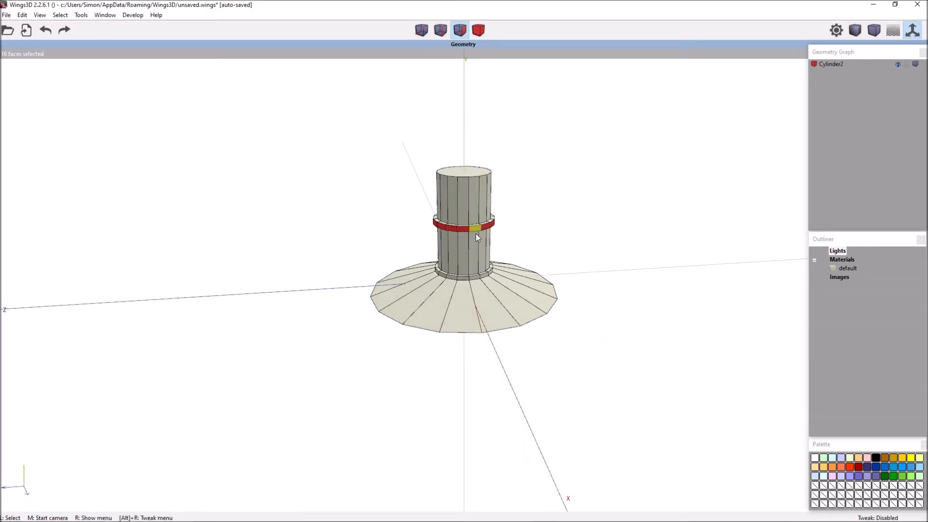
pyautogui.middleClick(562, 194)
pyautogui.click(562, 193)
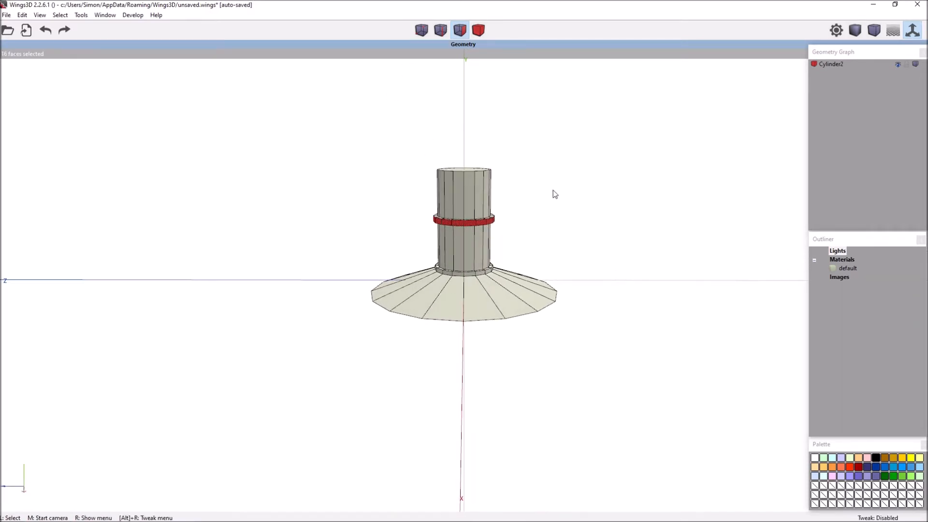
pyautogui.rightClick(585, 165)
pyautogui.click(599, 180)
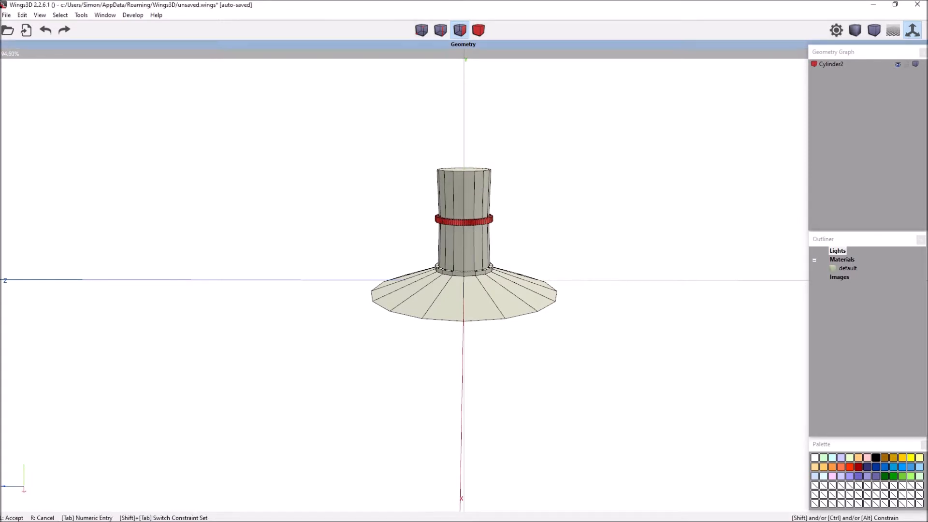
pyautogui.click(550, 207)
# Add an edge loop midway around the stem's lower section and scale it inward for a curved profile
pyautogui.scroll(5, 557, 201)
pyautogui.middleClick(557, 201)
pyautogui.click(557, 201)
pyautogui.press('space')
pyautogui.click(486, 209)
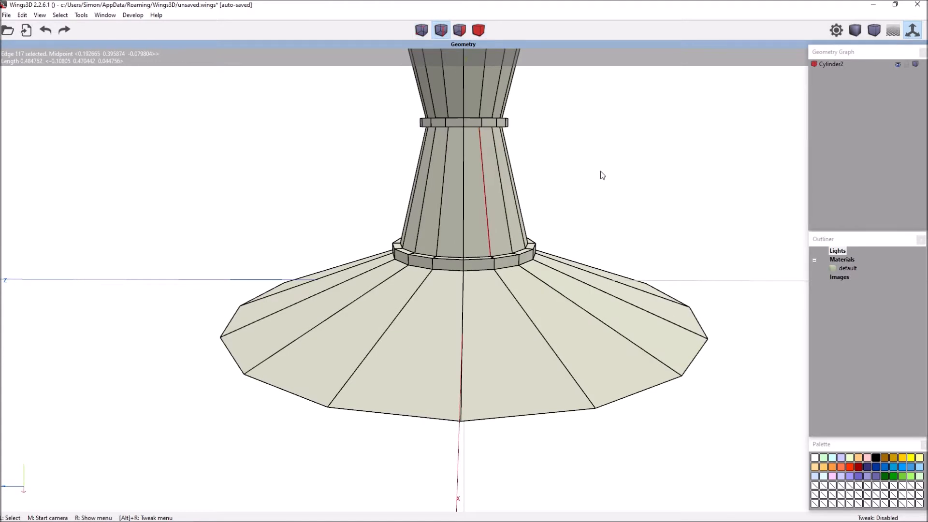
pyautogui.press('g')
pyautogui.rightClick(630, 93)
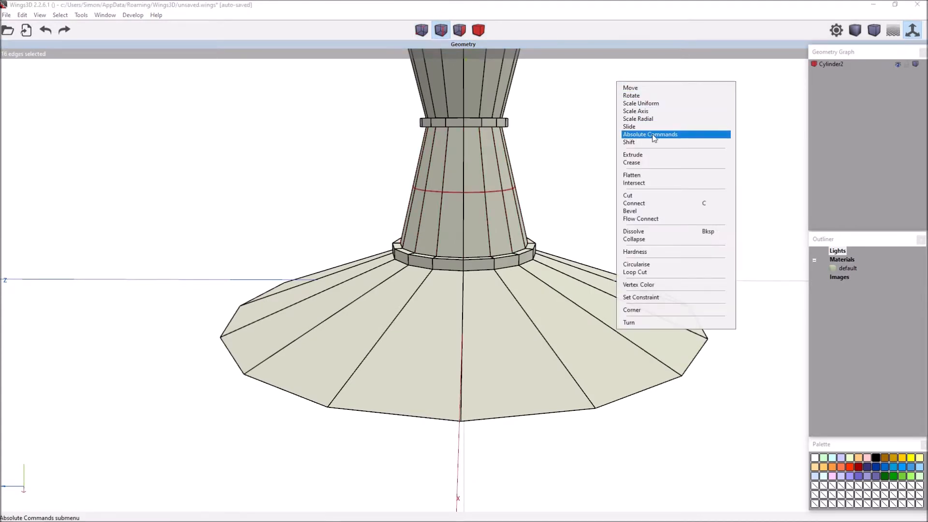
pyautogui.click(671, 100)
pyautogui.click(617, 120)
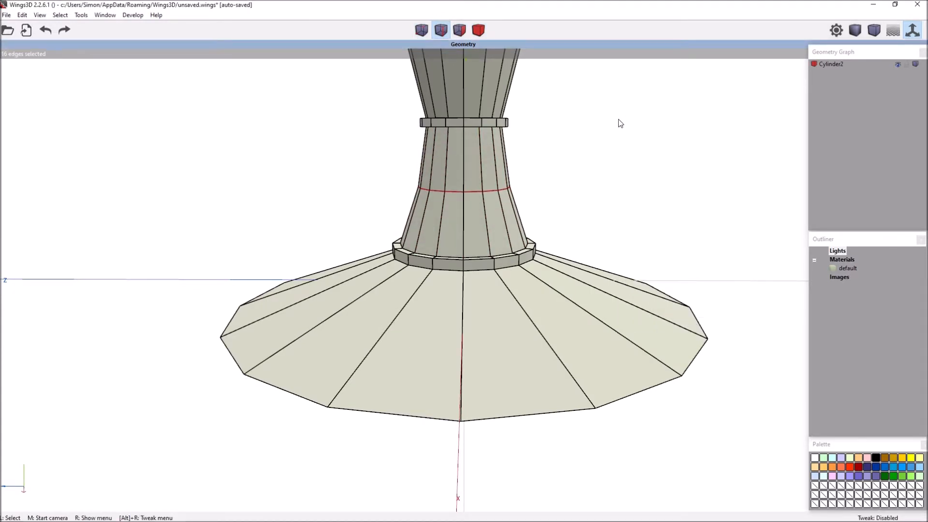
# Add an edge loop midway around the stem's upper section and scale it inward to curve the flare
pyautogui.scroll(-3, 549, 109)
pyautogui.press('space')
pyautogui.click(475, 150)
pyautogui.press('g')
pyautogui.press('c')
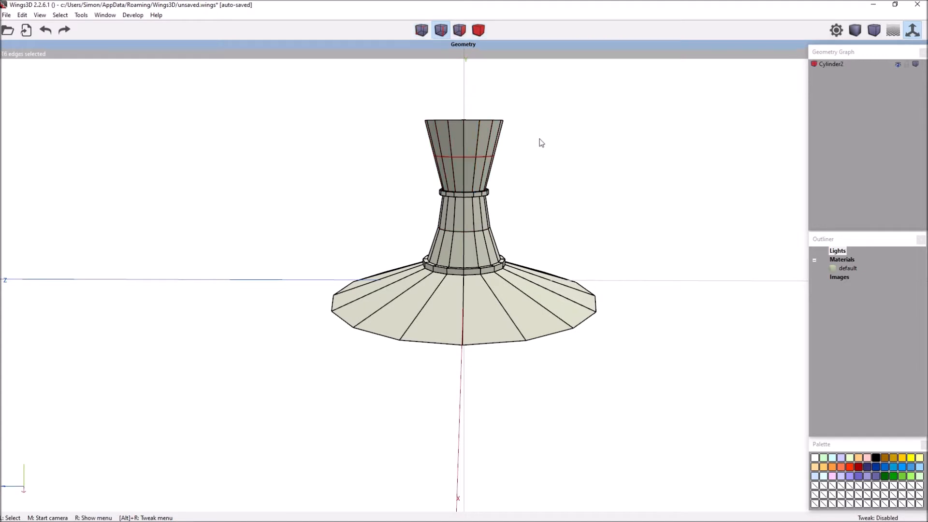
pyautogui.rightClick(554, 135)
pyautogui.click(601, 152)
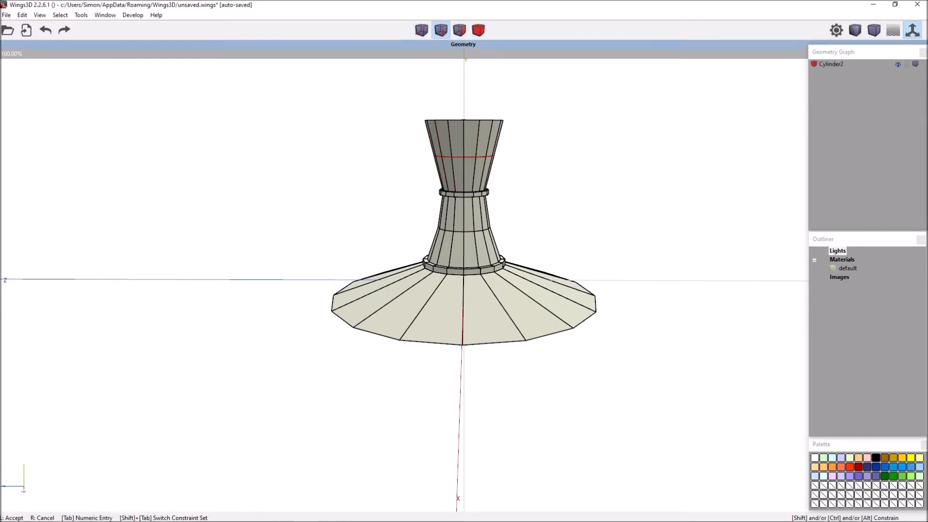
pyautogui.click(590, 187)
# Smooth the whole lamp body and inspect it in smooth shading from a higher angle
pyautogui.scroll(-2, 588, 186)
pyautogui.press('b')
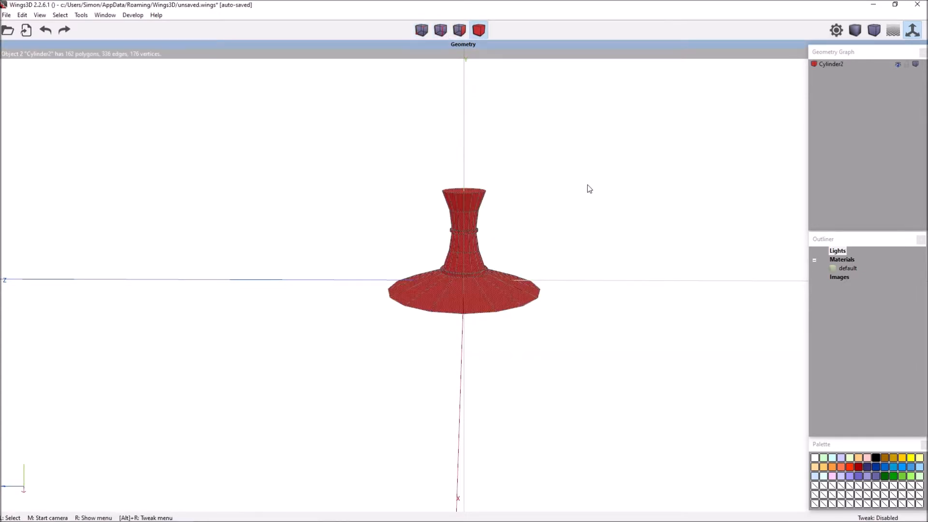
pyautogui.press('s')
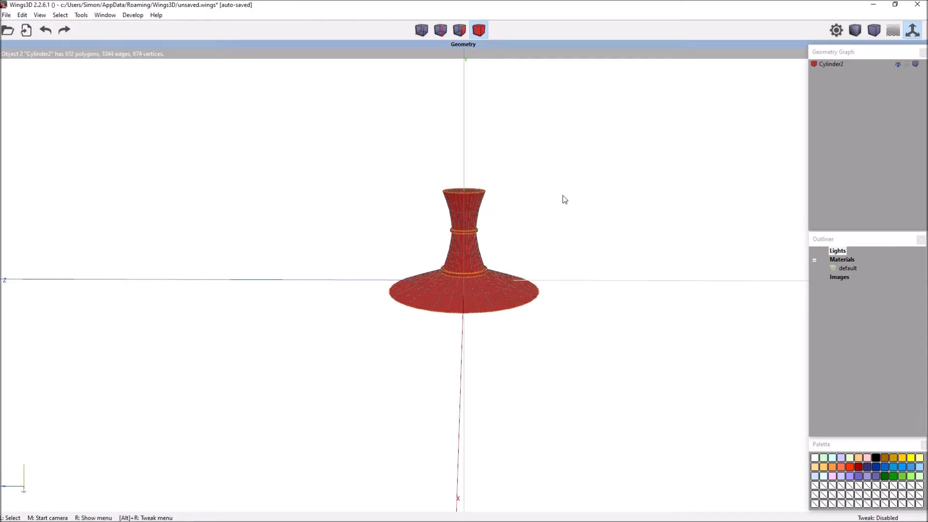
pyautogui.press('space')
pyautogui.press('Tab')
pyautogui.middleClick(584, 276)
pyautogui.click(590, 275)
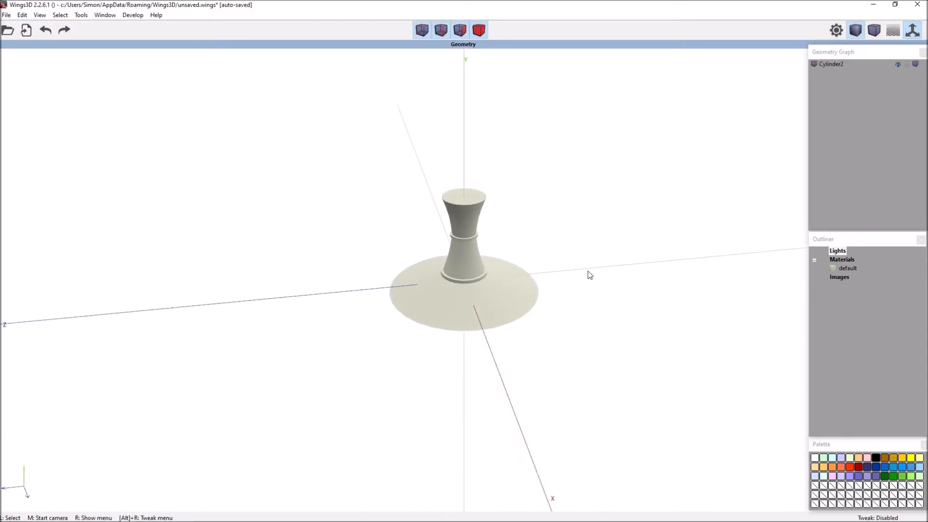
# Undo the body smoothing and return to the faceted display
pyautogui.hotkey('ctrl', 'alt', 'z')
pyautogui.hotkey('ctrl', 'alt', 'z')
pyautogui.press('space')
pyautogui.press('Tab')
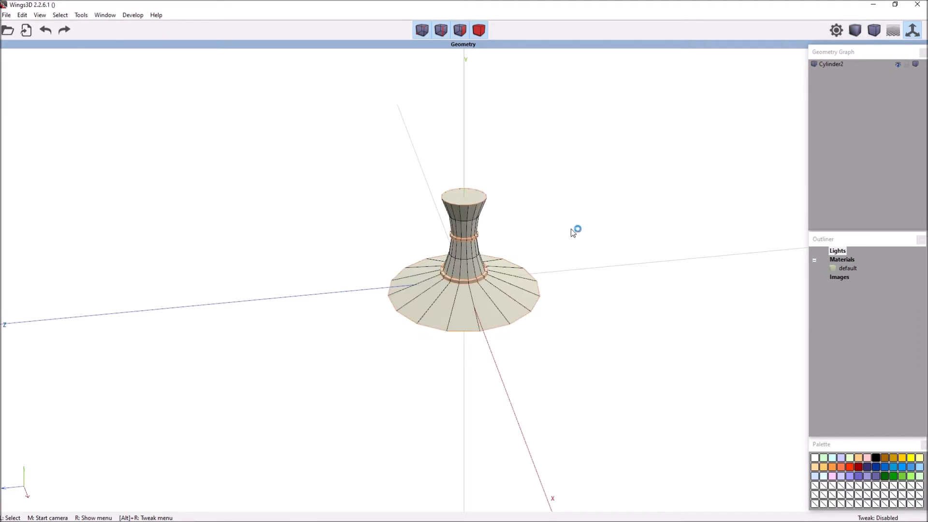
# Check the stem's top in the lamp photo in the browser, and extrude its top face upward by about 0.05 in Wings3D
pyautogui.scroll(5, 562, 223)
pyautogui.click(472, 145)
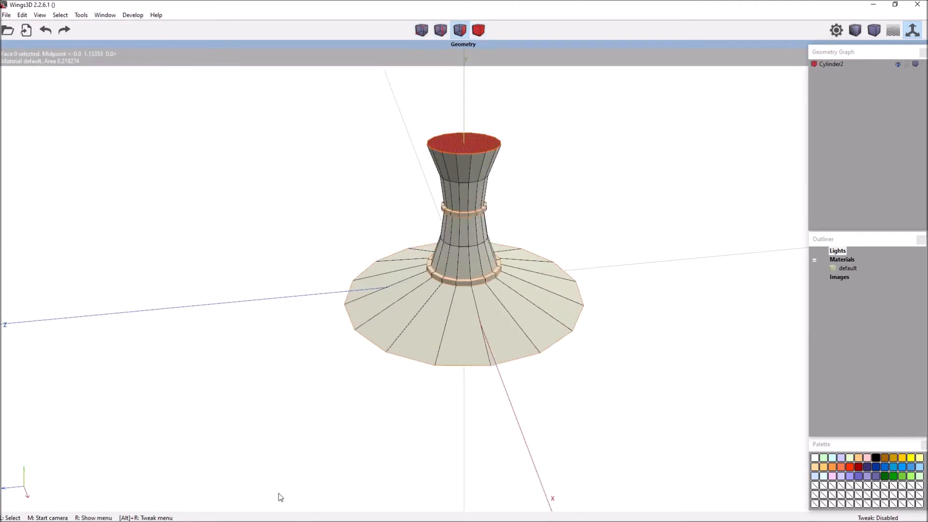
pyautogui.click(264, 517)
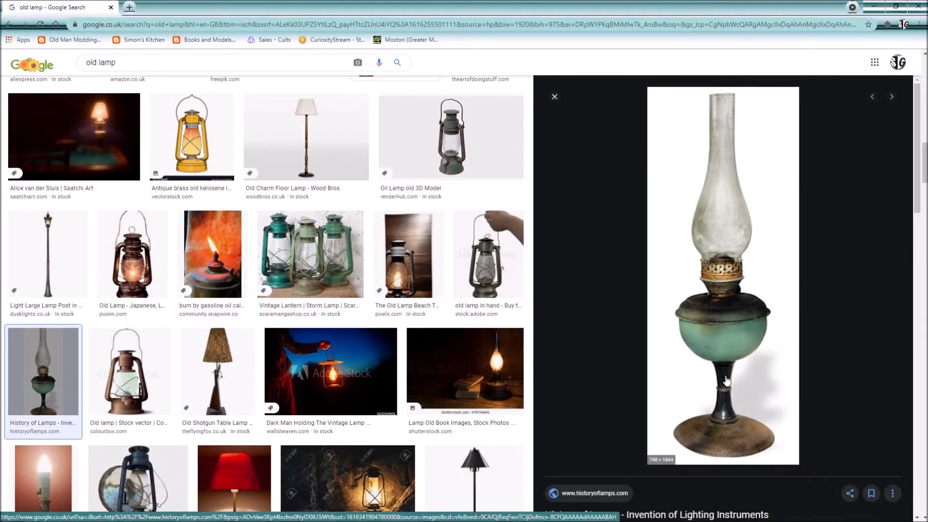
pyautogui.click(873, 6)
pyautogui.rightClick(628, 184)
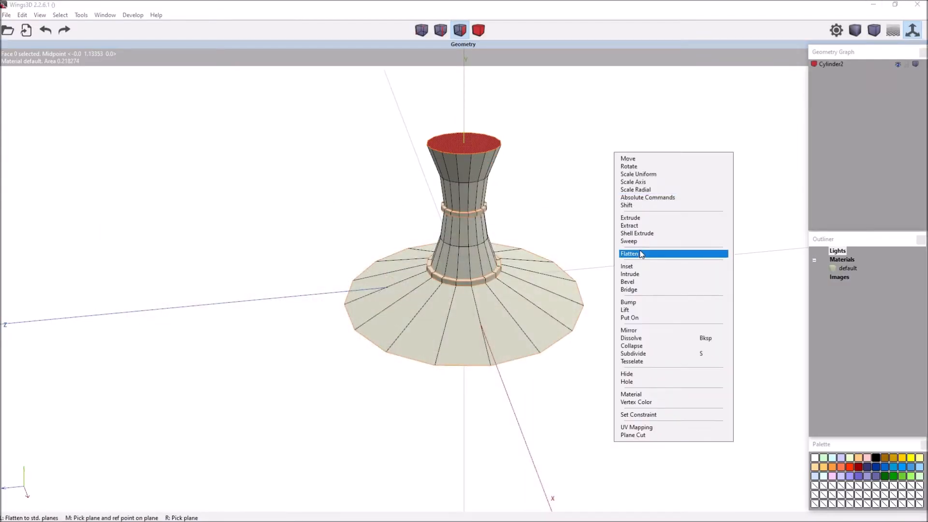
pyautogui.click(648, 217)
pyautogui.click(658, 214)
pyautogui.click(657, 214)
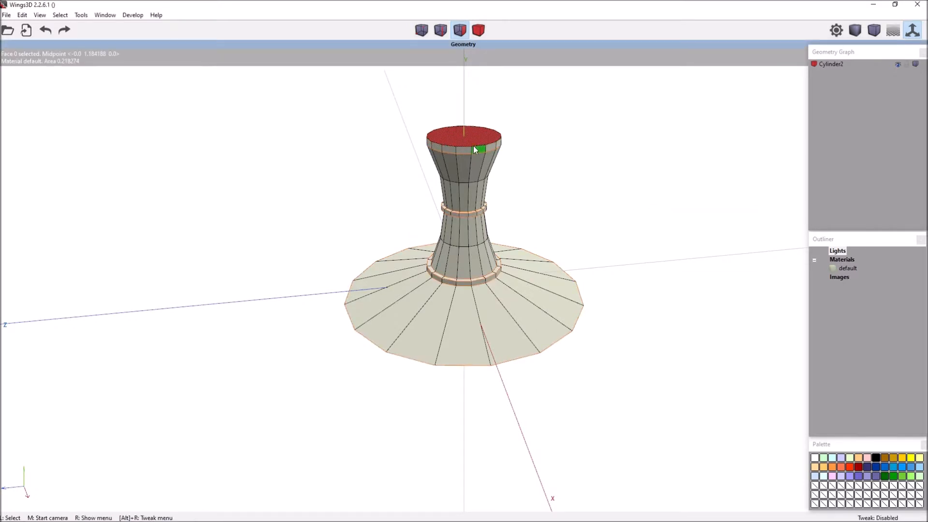
# Extrude the side faces of the stem's top band outward to form a flange
pyautogui.press('space')
pyautogui.click(478, 149)
pyautogui.press('i')
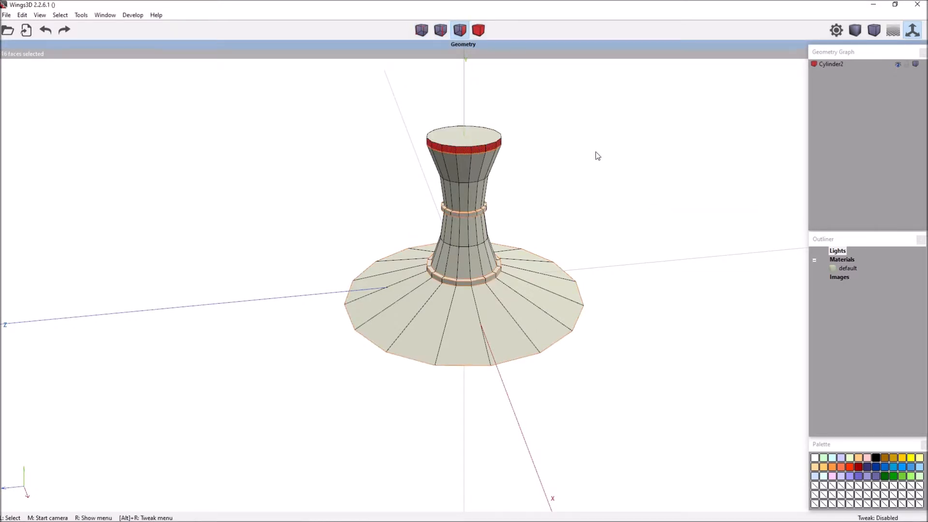
pyautogui.rightClick(596, 150)
pyautogui.click(623, 210)
pyautogui.click(626, 208)
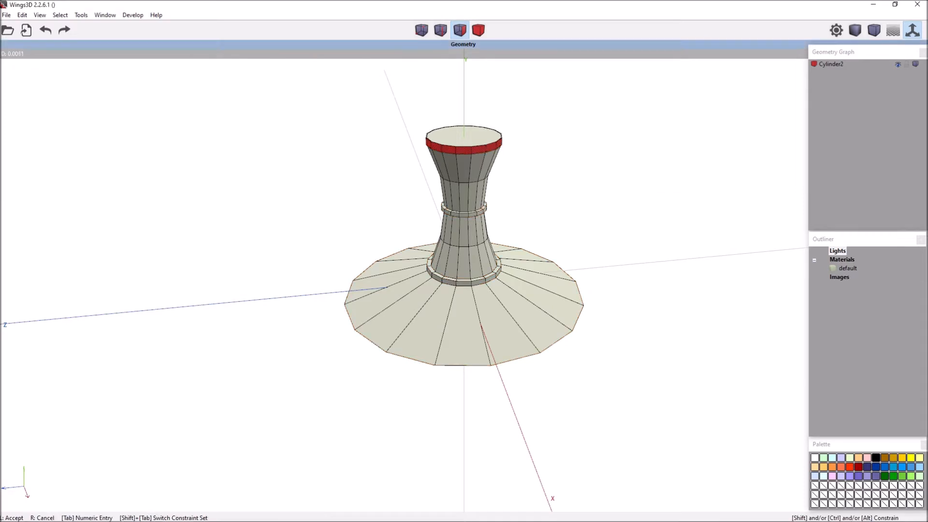
pyautogui.click(623, 208)
pyautogui.press('a')
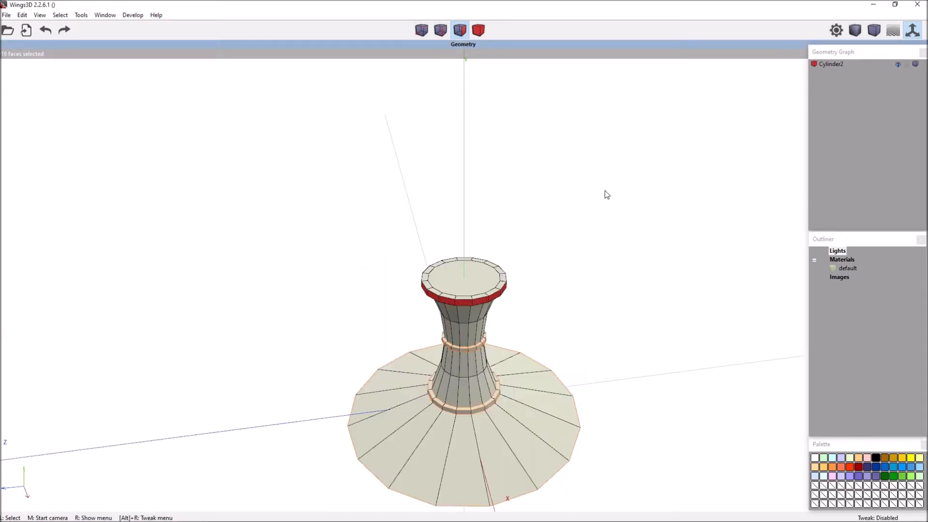
# Check the flange against the lamp photo in the browser, and merge its top faces into a single full-width face in Wings3D
pyautogui.press('space')
pyautogui.click(229, 513)
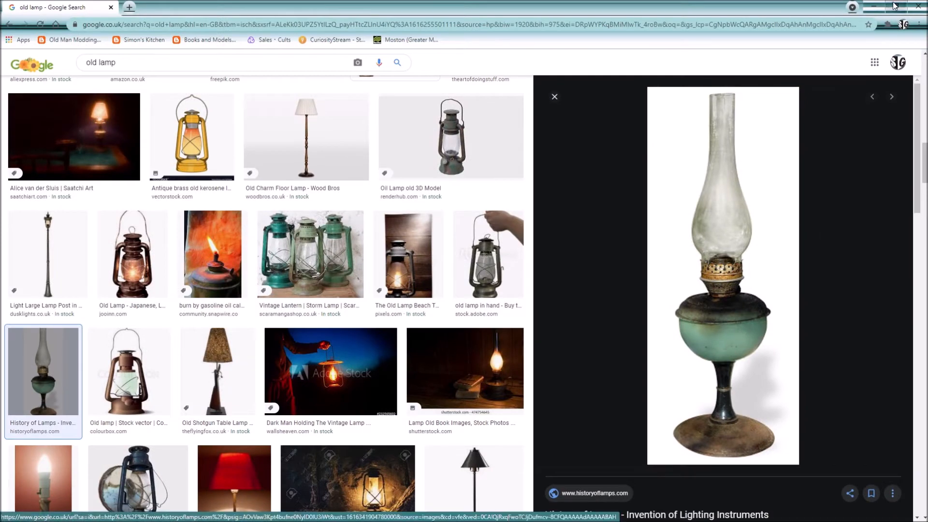
pyautogui.click(875, 9)
pyautogui.click(454, 277)
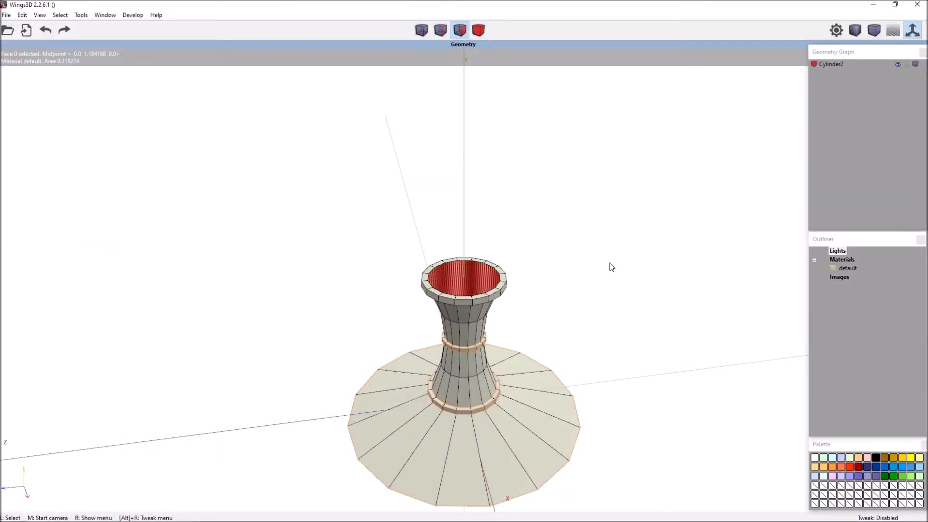
pyautogui.hotkey('ctrl', 'z')
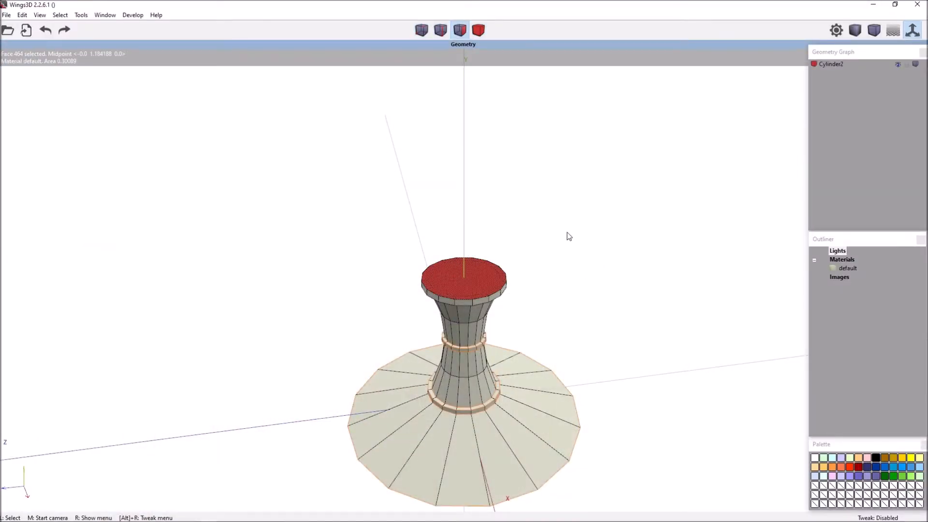
# Extrude the flange's full top face upward by about 0.82 to start the oil reservoir
pyautogui.rightClick(567, 232)
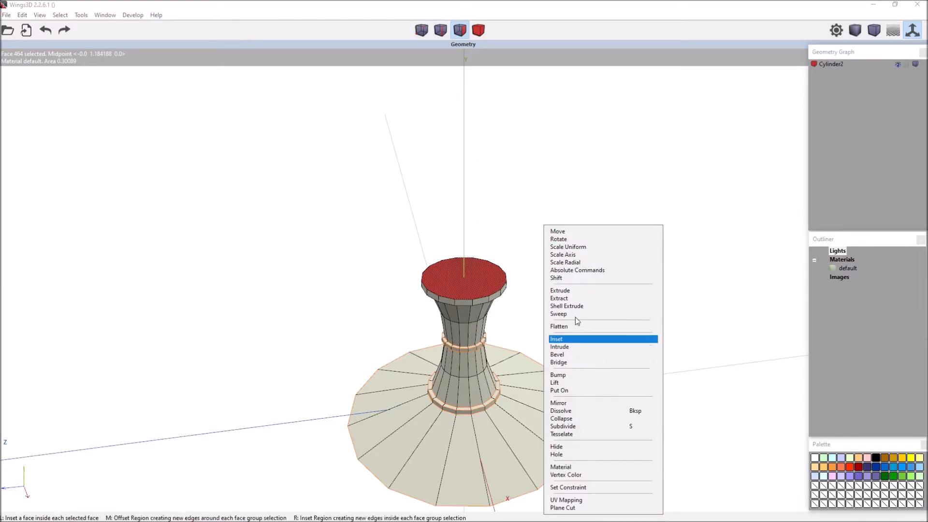
pyautogui.click(581, 290)
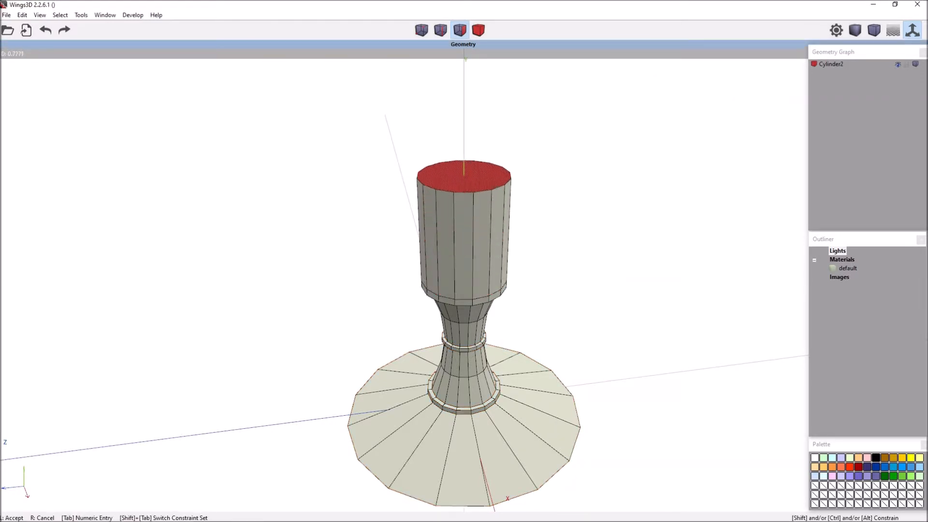
pyautogui.click(549, 282)
pyautogui.middleClick(550, 282)
pyautogui.click(550, 282)
# Add a horizontal edge loop around the reservoir cylinder, halfway up its side
pyautogui.press('space')
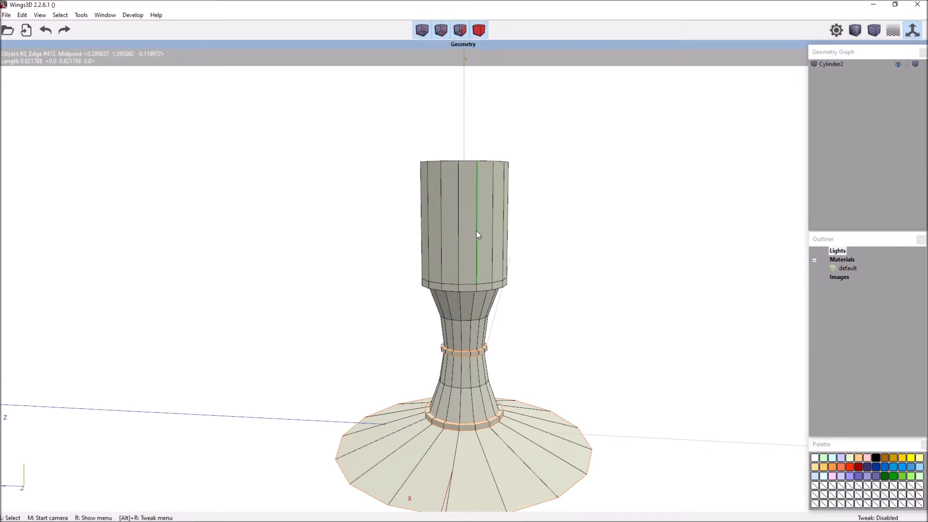
pyautogui.click(477, 231)
pyautogui.press('g')
pyautogui.press('c')
# Try to widen the reservoir by scaling its middle edge loop uniformly to about 203%
pyautogui.rightClick(576, 198)
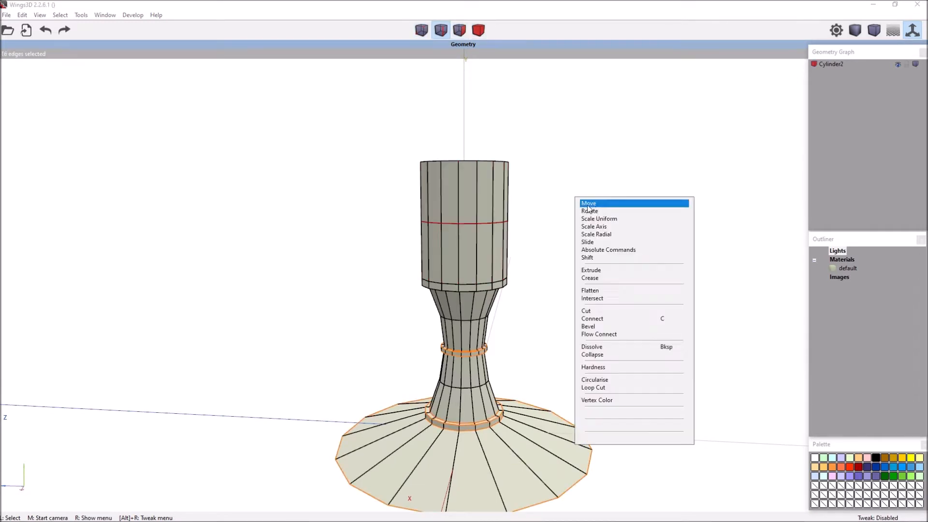
pyautogui.click(620, 220)
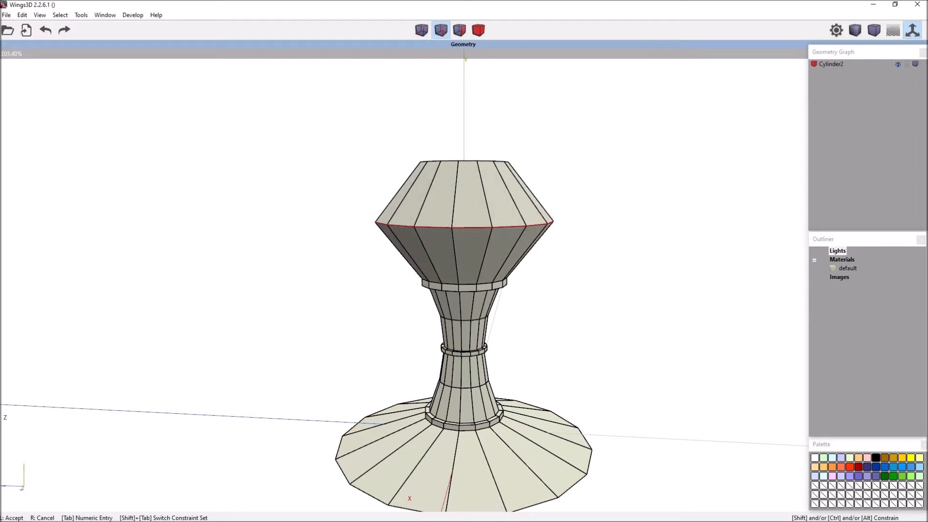
pyautogui.click(619, 222)
pyautogui.hotkey('ctrl', 'z')
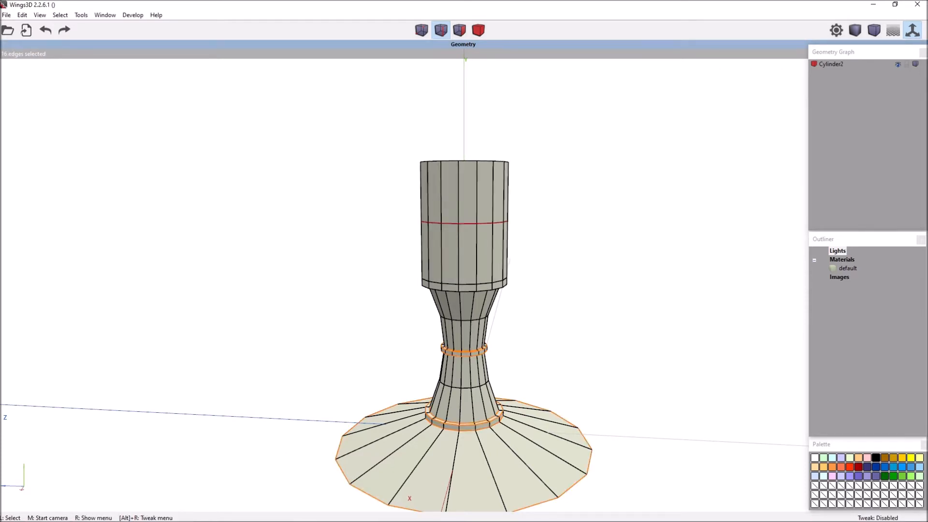
# Check the reservoir's shape in the lamp photo in the browser, and move the middle edge loop upward in Wings3D
pyautogui.click(253, 513)
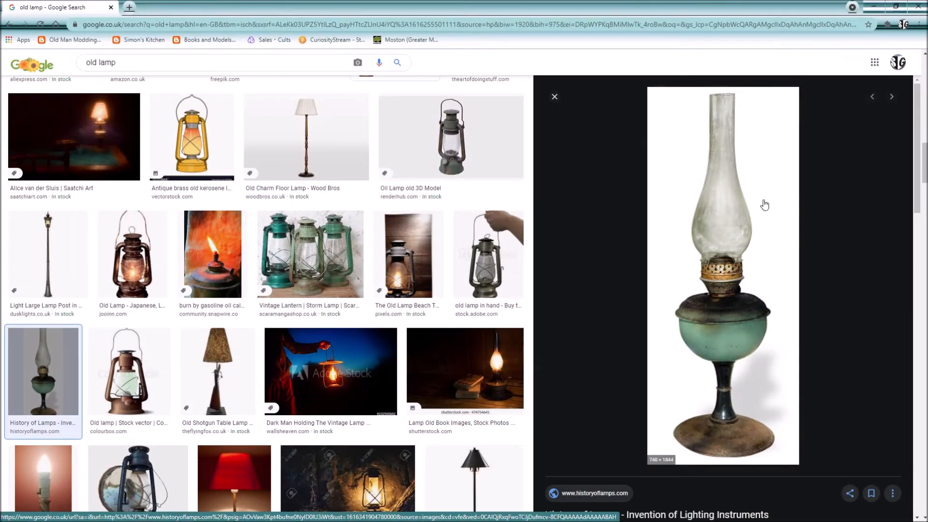
pyautogui.click(873, 6)
pyautogui.rightClick(636, 151)
pyautogui.click(637, 151)
pyautogui.click(643, 175)
pyautogui.click(643, 174)
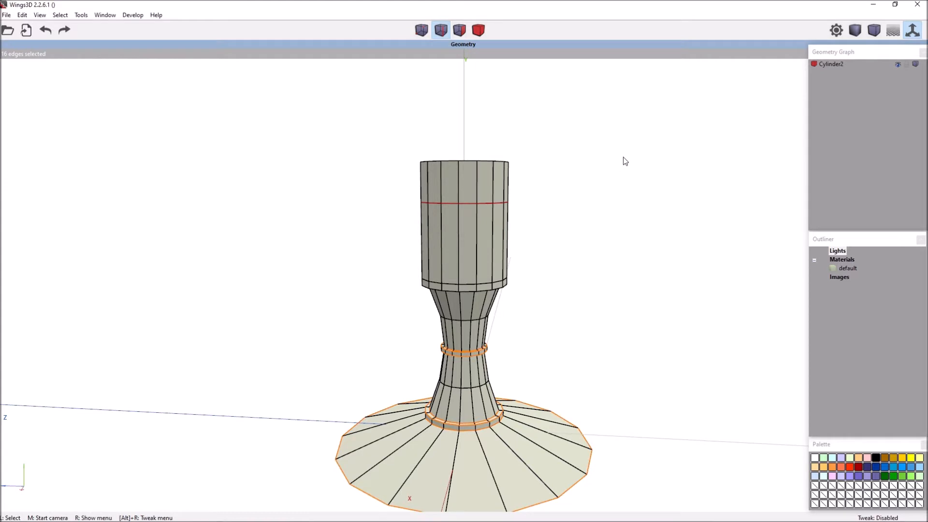
# Scale the raised edge loop uniformly outward to about double its width to form the reservoir's shoulder
pyautogui.rightClick(625, 161)
pyautogui.click(637, 172)
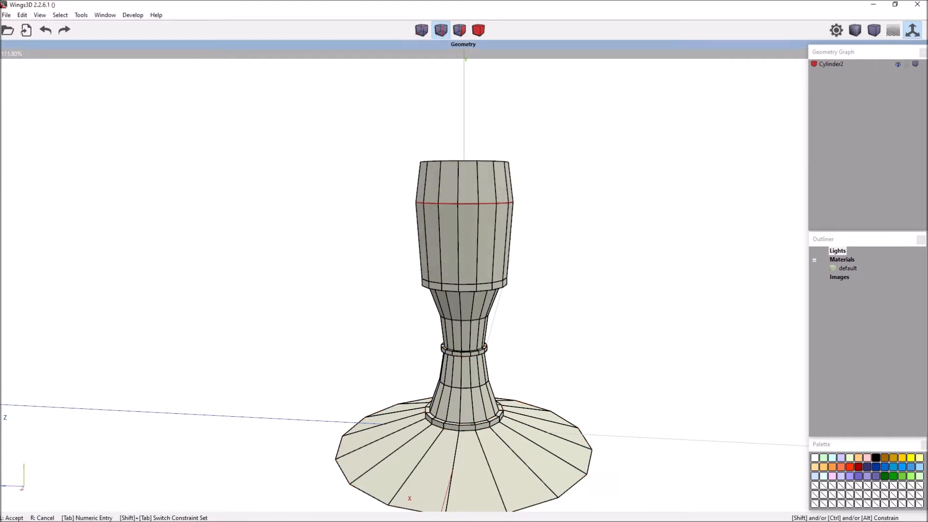
pyautogui.click(472, 241)
# Add an edge loop midway between the shoulder and the stem flange, and scale it uniformly outward to nearly the shoulder's width
pyautogui.click(487, 239)
pyautogui.press('g')
pyautogui.press('c')
pyautogui.rightClick(598, 228)
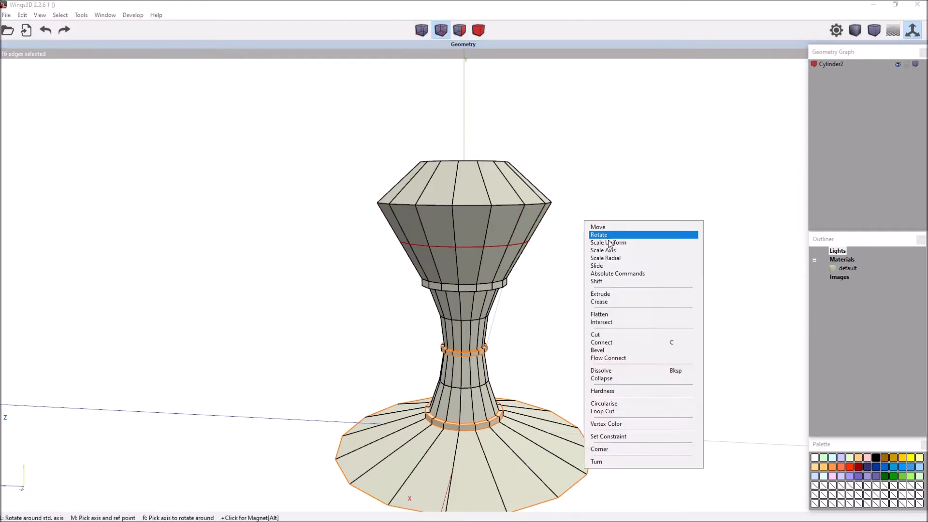
pyautogui.click(609, 242)
pyautogui.click(527, 276)
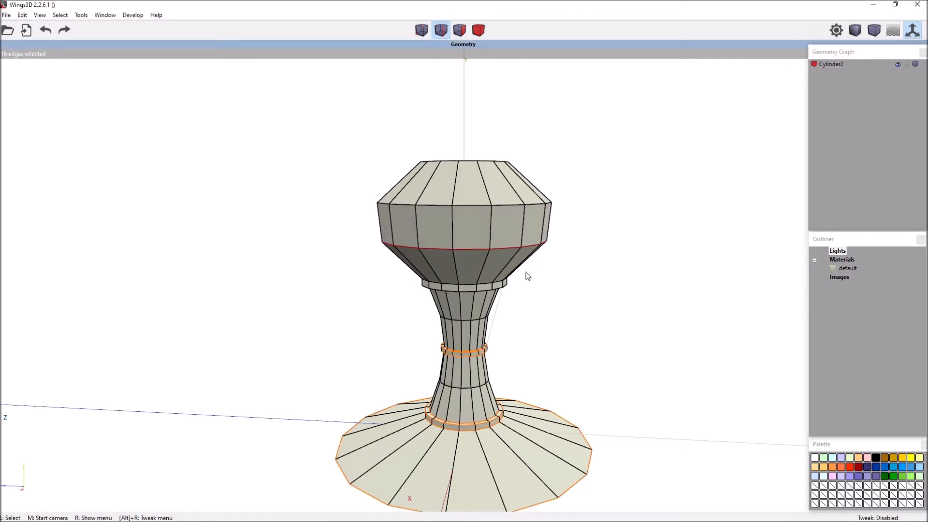
# Add an edge loop through the reservoir's lowest band above the stem flange, and scale it outward to round the underside
pyautogui.press('space')
pyautogui.press('g')
pyautogui.rightClick(584, 250)
pyautogui.click(599, 264)
pyautogui.click(600, 263)
# Add an edge loop through the band directly below the shoulder, and scale it uniformly outward slightly past the shoulder's width
pyautogui.press('space')
pyautogui.click(545, 227)
pyautogui.press('g')
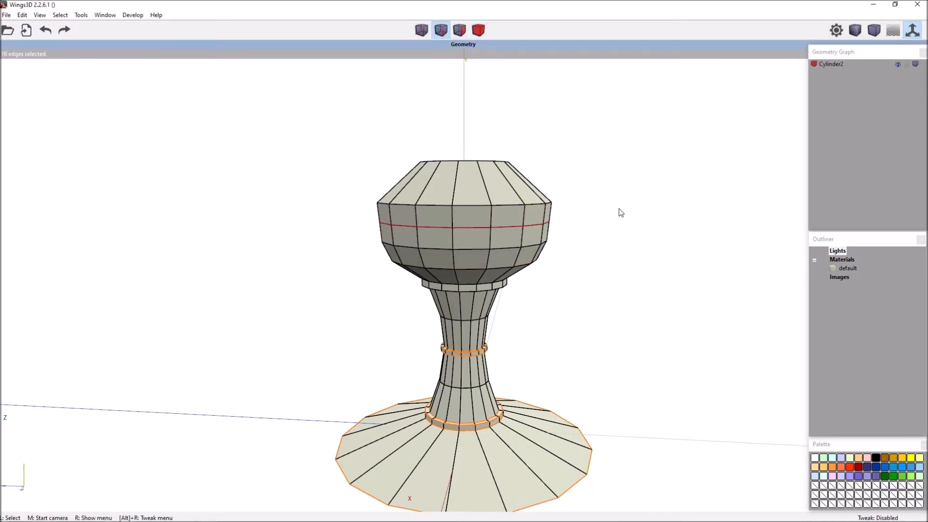
pyautogui.rightClick(621, 213)
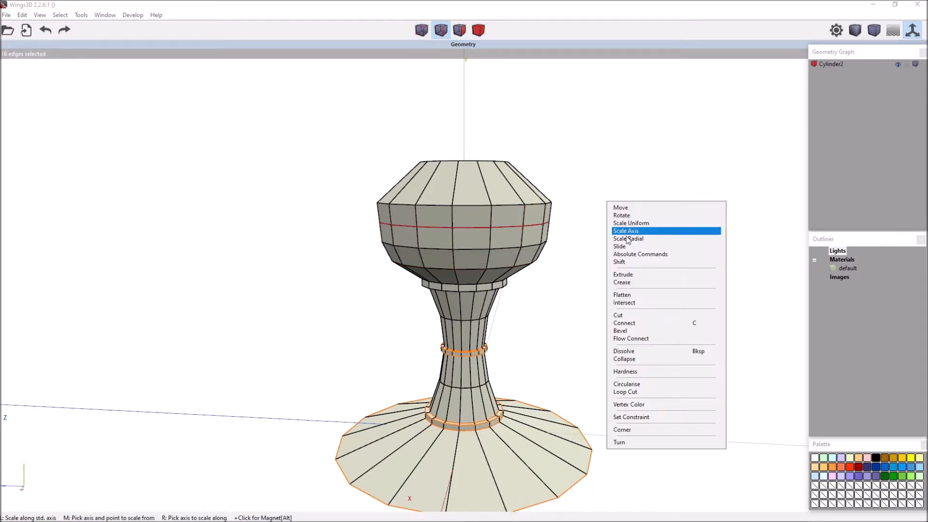
pyautogui.click(654, 226)
pyautogui.click(643, 224)
# Bevel the reservoir's shoulder edge loop into a narrow band of faces
pyautogui.press('space')
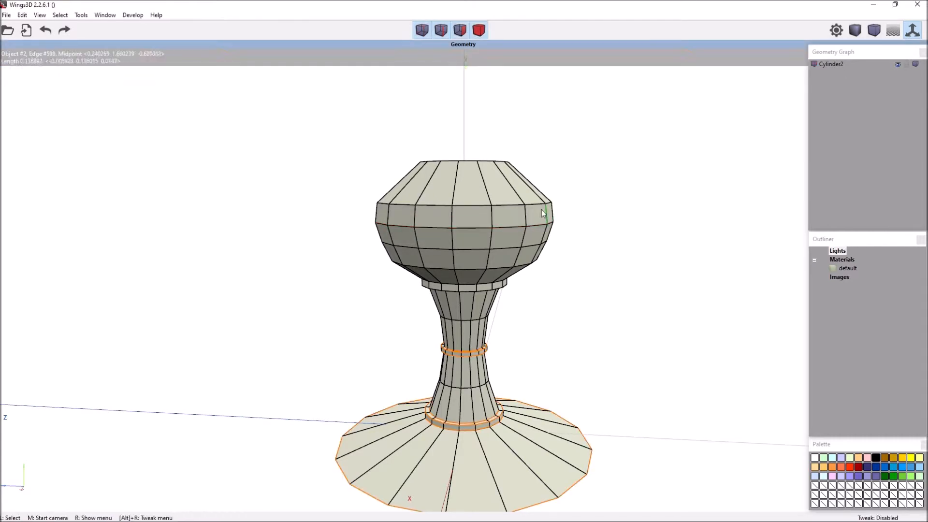
pyautogui.press('l')
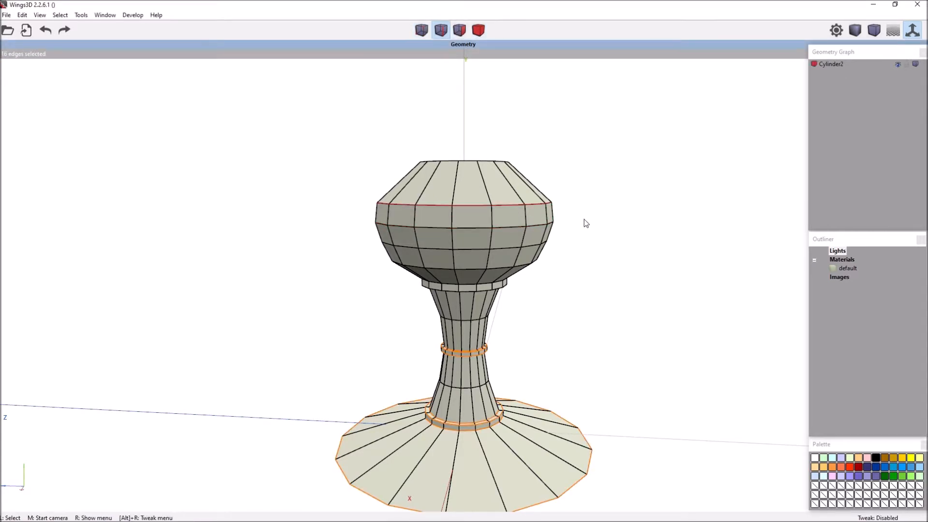
pyautogui.scroll(2, 607, 232)
pyautogui.rightClick(666, 187)
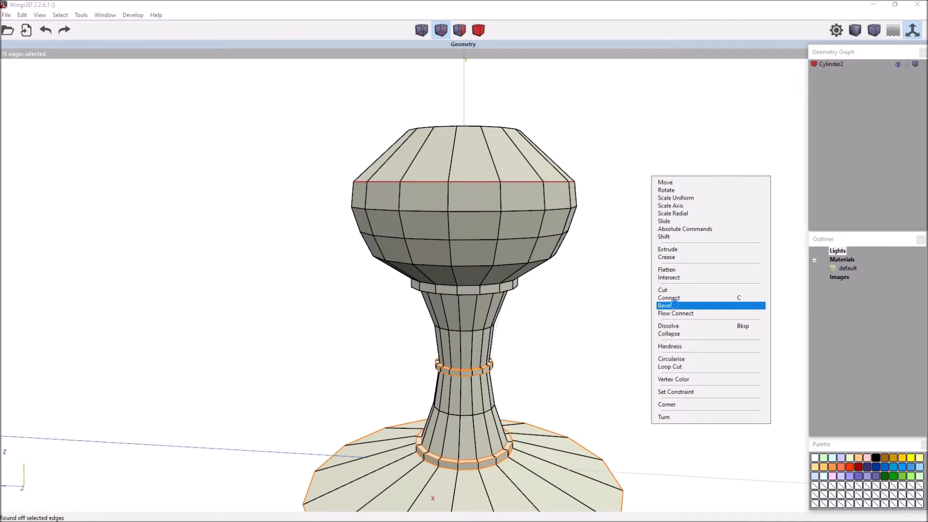
pyautogui.click(676, 308)
pyautogui.click(646, 269)
pyautogui.middleClick(646, 270)
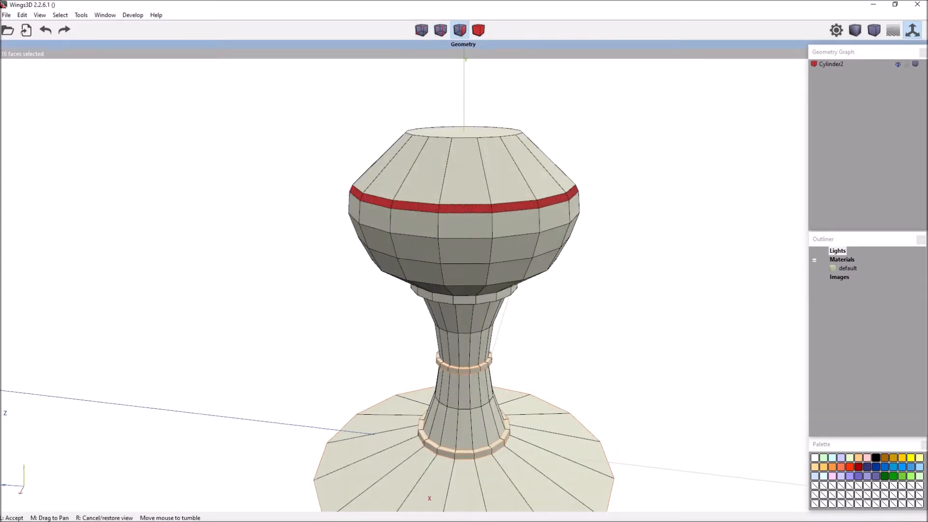
pyautogui.click(647, 270)
# Add an edge loop halfway across the reservoir's sloping upper faces, and scale it uniformly to about 115%
pyautogui.press('space')
pyautogui.click(440, 185)
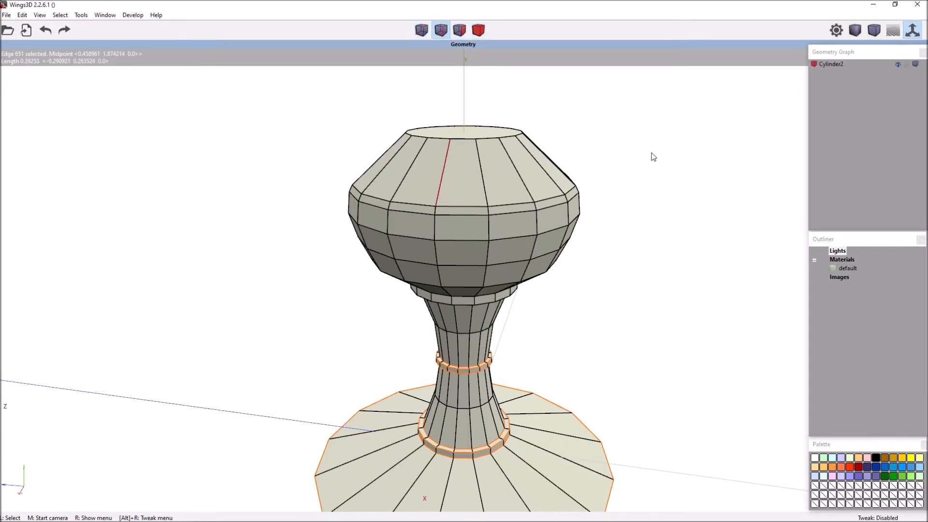
pyautogui.press('g')
pyautogui.press('c')
pyautogui.rightClick(626, 126)
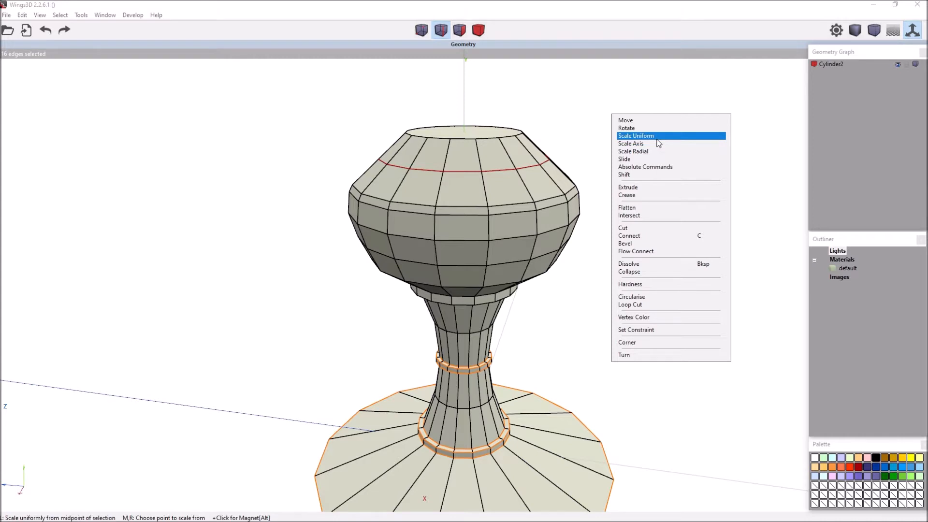
pyautogui.click(633, 135)
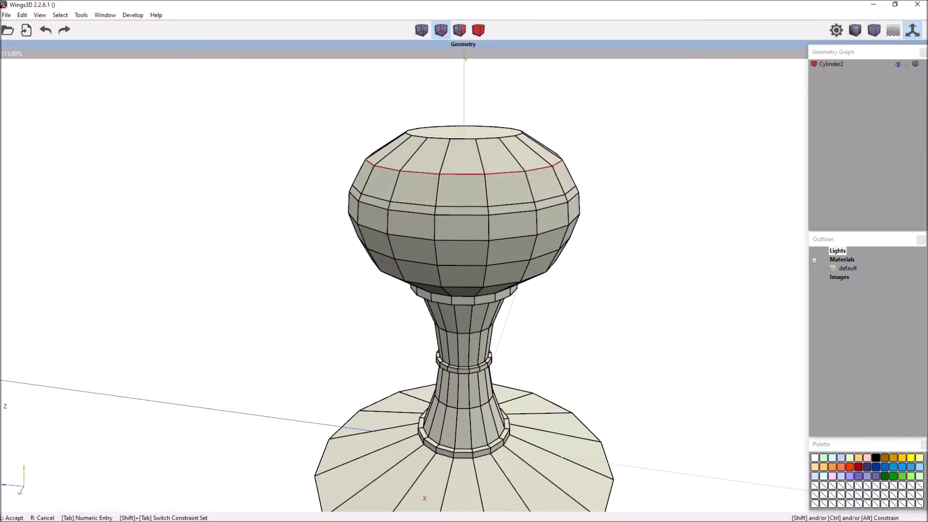
pyautogui.click(651, 141)
pyautogui.moveTo(651, 141); pyautogui.dragTo(626, 135, button='middle')
# Move the reservoir's top face downward by about 0.05
pyautogui.press('space')
pyautogui.click(465, 138)
pyautogui.rightClick(656, 105)
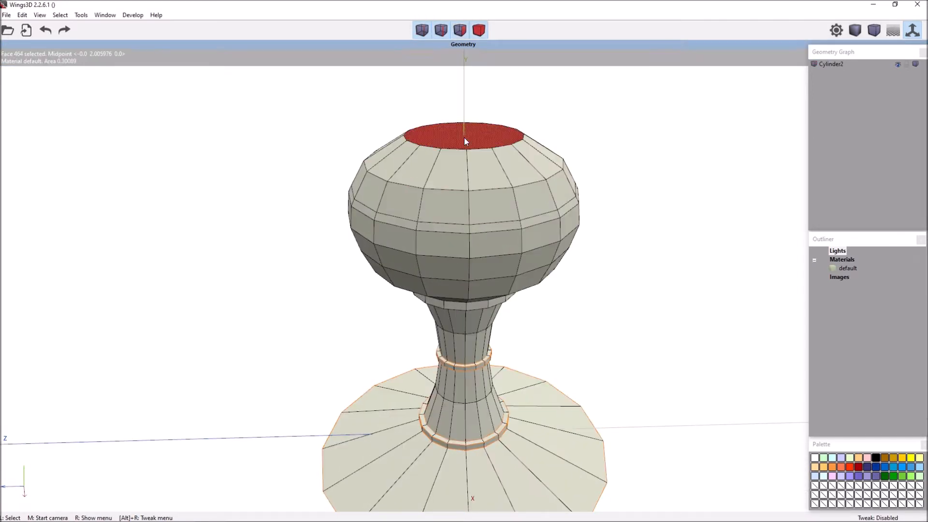
pyautogui.click(657, 105)
pyautogui.click(655, 108)
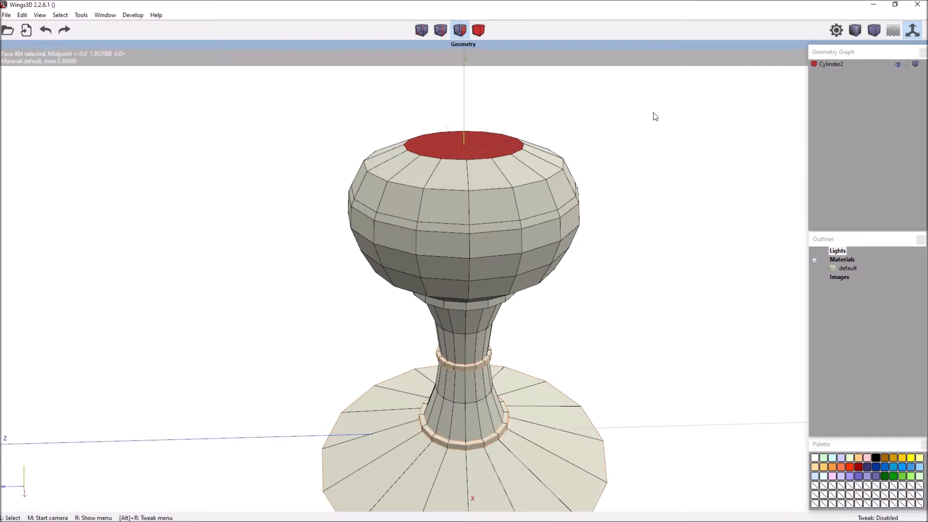
# Select the full ring of faces in the narrow bevelled band around the reservoir's shoulder
pyautogui.middleClick(655, 108)
pyautogui.click(544, 178)
pyautogui.press('space')
pyautogui.middleClick(618, 188)
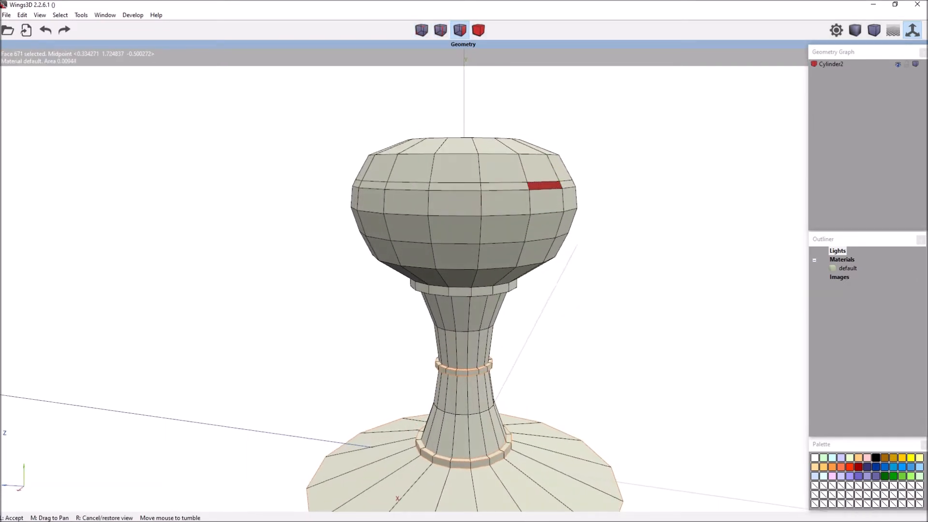
pyautogui.press('e')
pyautogui.rightClick(645, 169)
pyautogui.click(599, 68)
pyautogui.press('space')
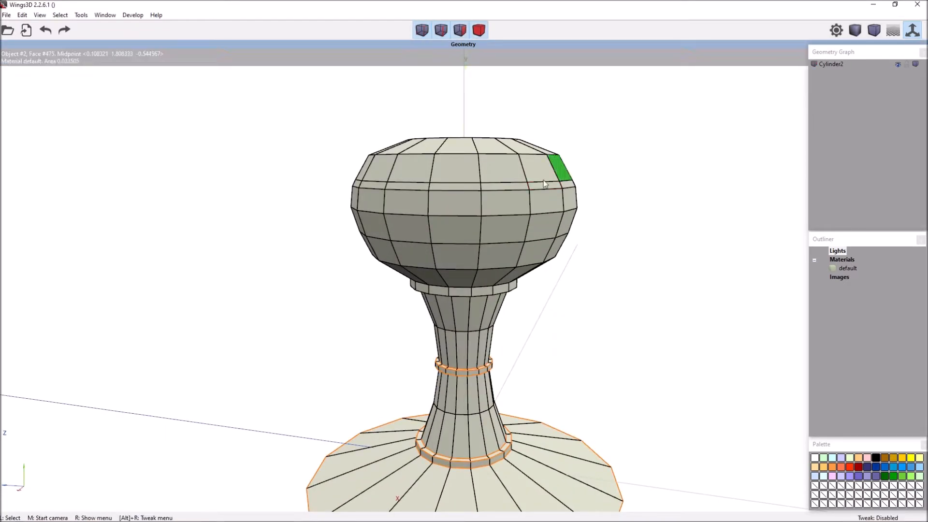
pyautogui.click(542, 186)
pyautogui.press('l')
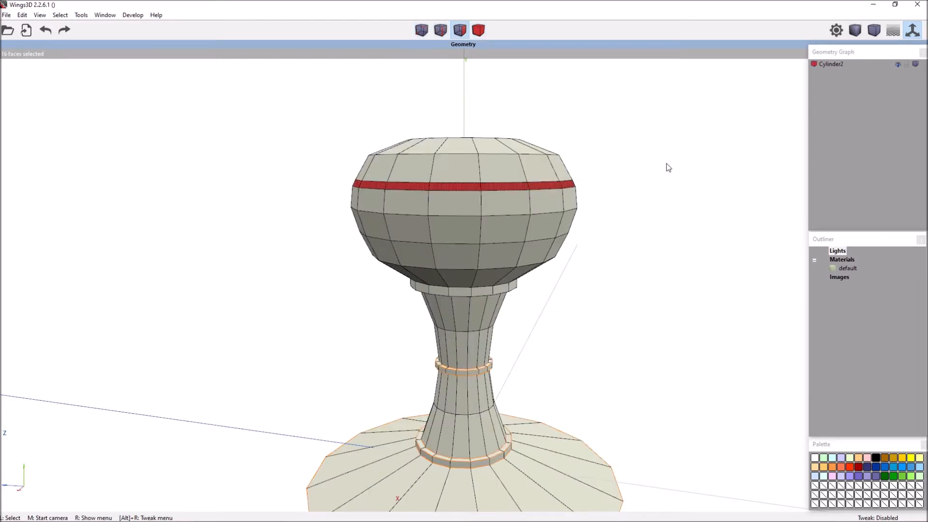
# Try to flatten the narrow shoulder band's faces to their normal plane
pyautogui.rightClick(666, 167)
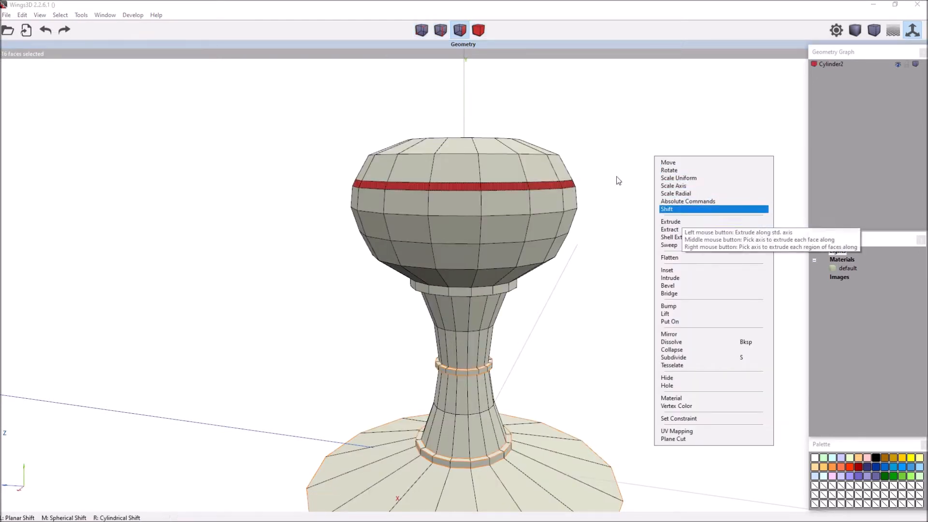
pyautogui.middleClick(644, 159)
pyautogui.click(644, 159)
pyautogui.rightClick(644, 159)
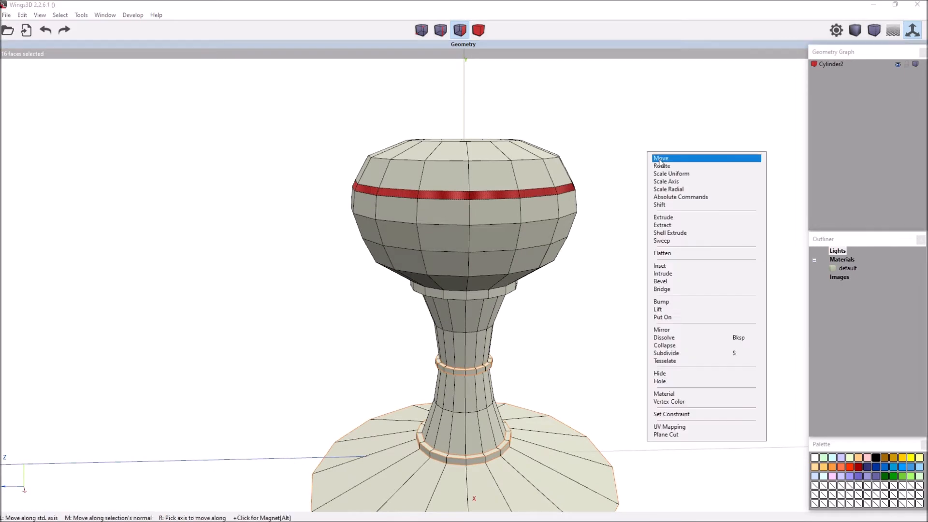
pyautogui.click(676, 253)
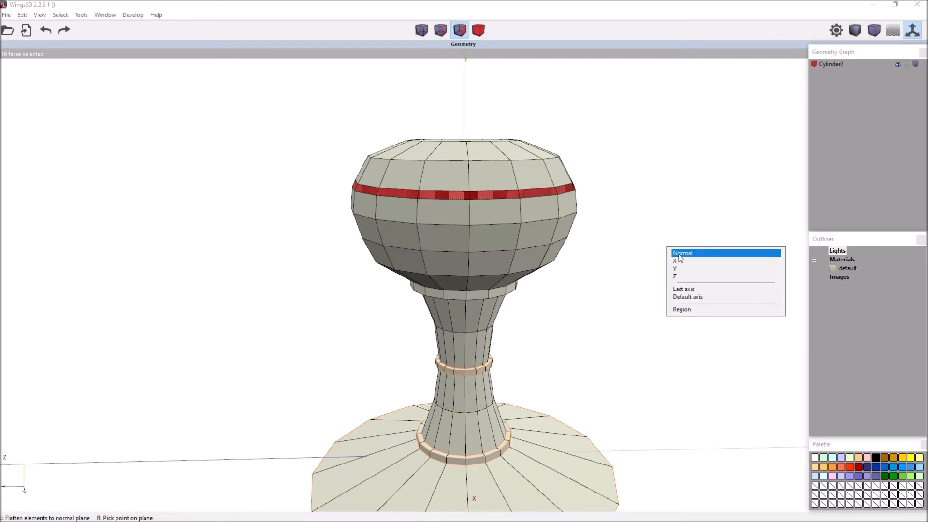
pyautogui.click(680, 254)
pyautogui.middleClick(681, 257)
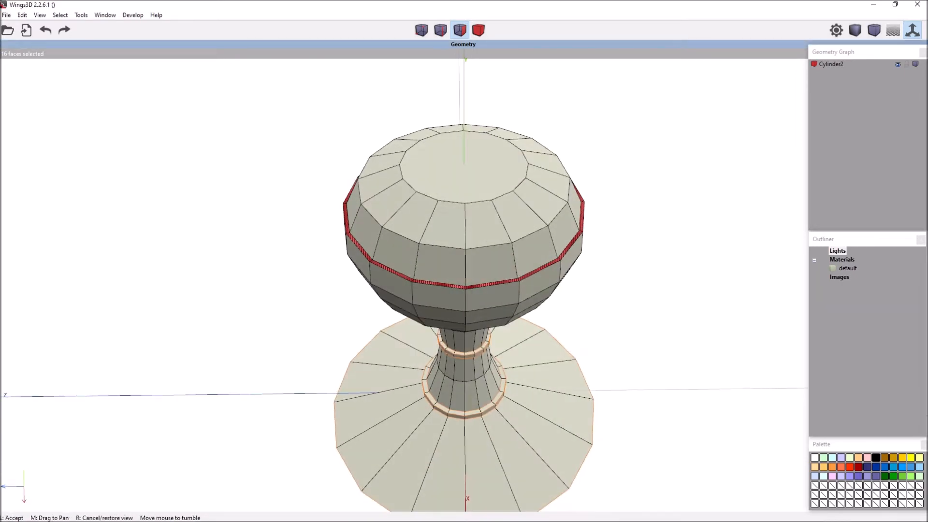
pyautogui.hotkey('ctrl', 'z')
pyautogui.moveTo(660, 228); pyautogui.dragTo(663, 234, button='middle')
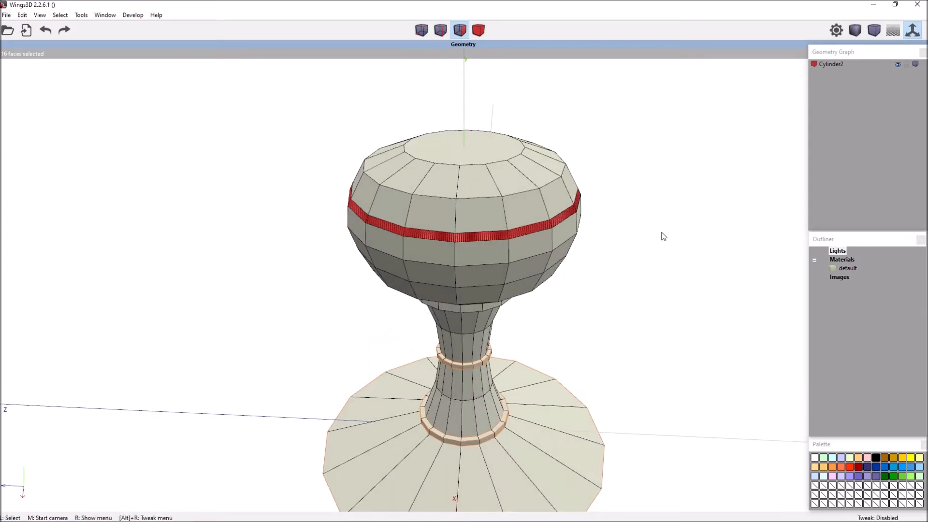
# Extrude the narrow shoulder band's faces outward to form a protruding rim around the reservoir
pyautogui.rightClick(662, 228)
pyautogui.click(676, 283)
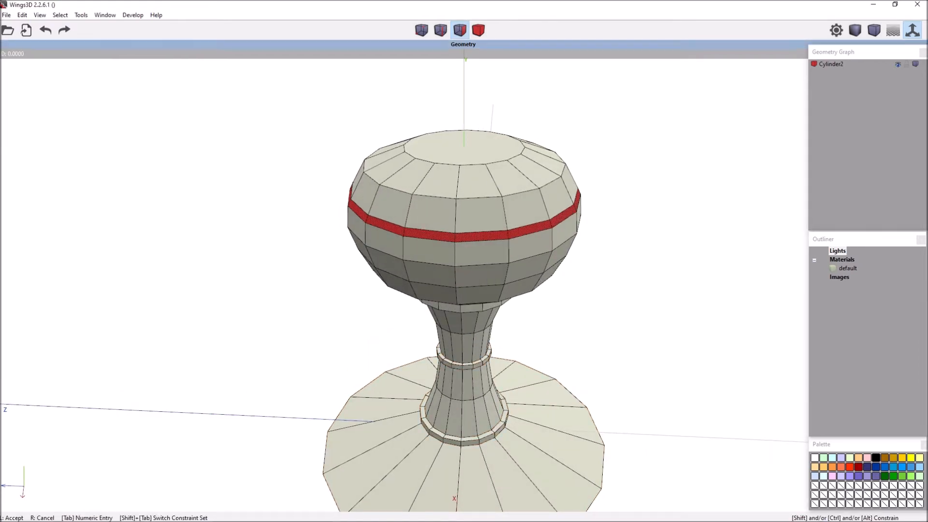
pyautogui.click(677, 283)
pyautogui.middleClick(677, 284)
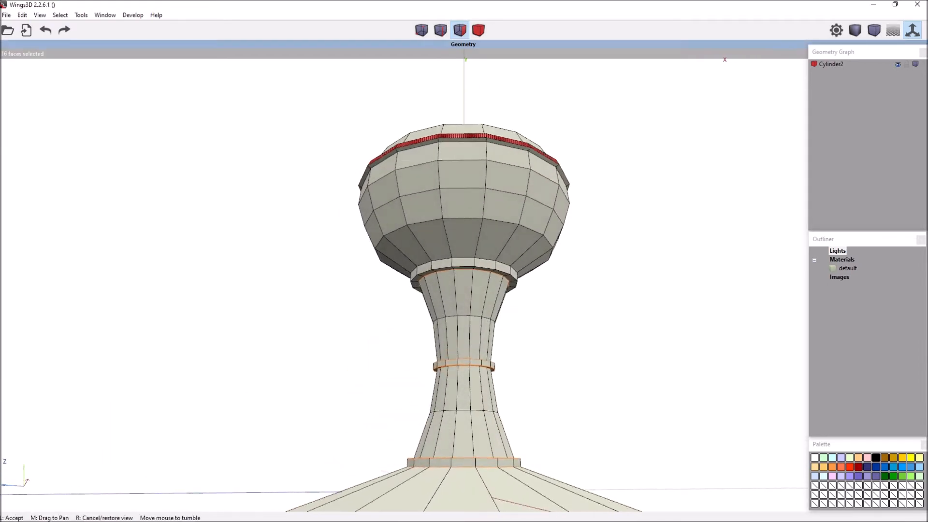
pyautogui.click(662, 215)
# Select the ring of faces on top of the reservoir's rim, and flatten them along the Y axis
pyautogui.press('space')
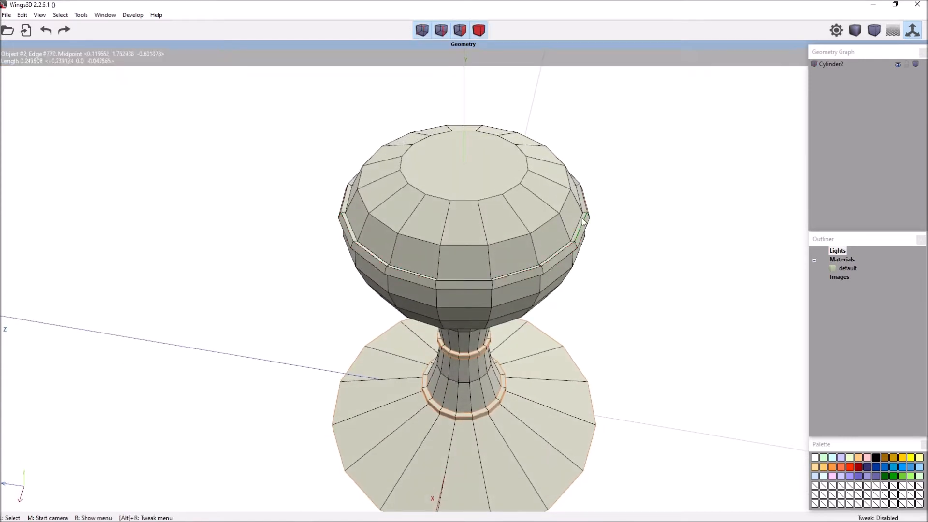
pyautogui.press('i')
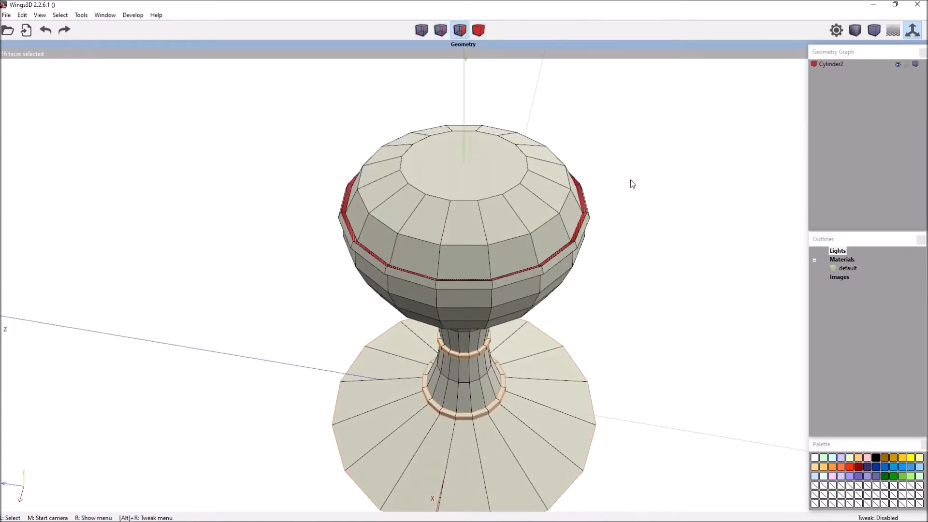
pyautogui.middleClick(629, 181)
pyautogui.click(630, 128)
pyautogui.middleClick(632, 140)
pyautogui.click(632, 140)
pyautogui.rightClick(630, 139)
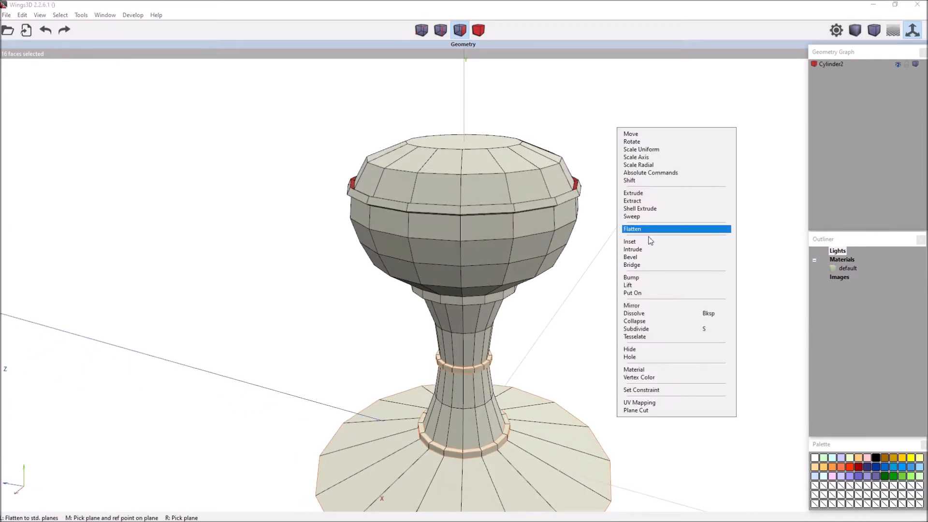
pyautogui.click(650, 230)
pyautogui.click(655, 247)
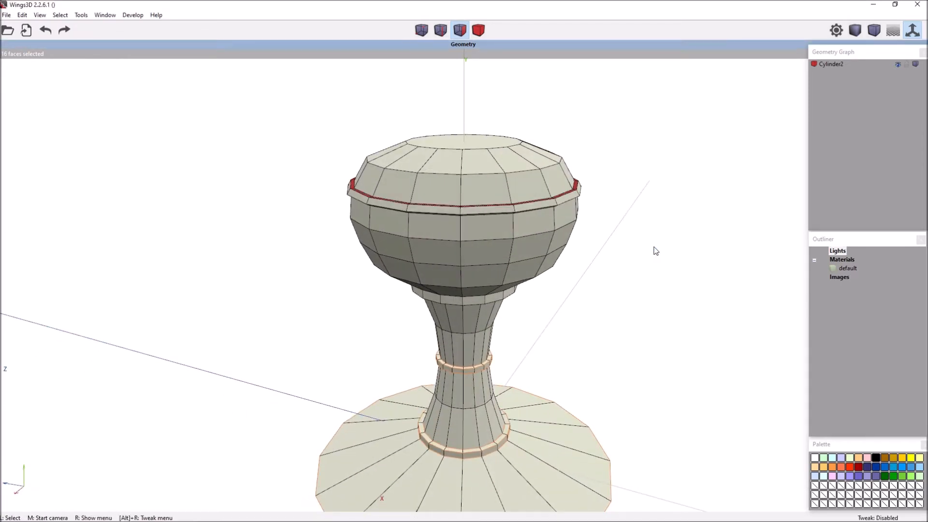
# Select the ring of faces on the underside of the reservoir's rim and flatten them along the Y axis
pyautogui.click(556, 187)
pyautogui.press('space')
pyautogui.click(546, 161)
pyautogui.press('i')
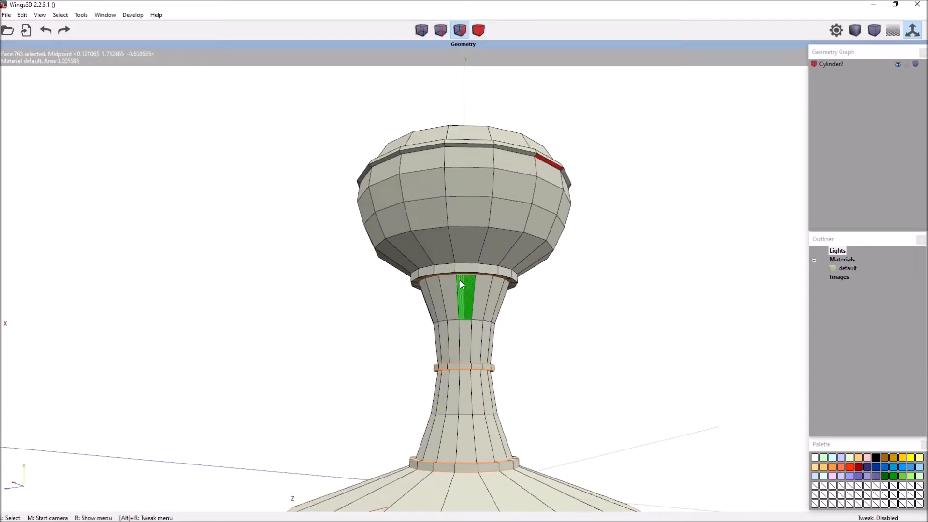
pyautogui.middleClick(528, 249)
pyautogui.click(528, 250)
pyautogui.rightClick(602, 168)
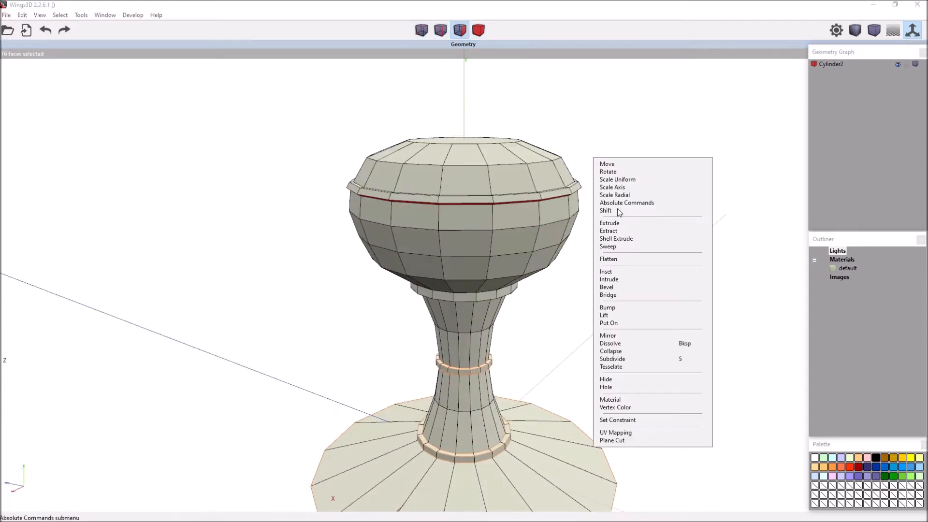
pyautogui.click(617, 260)
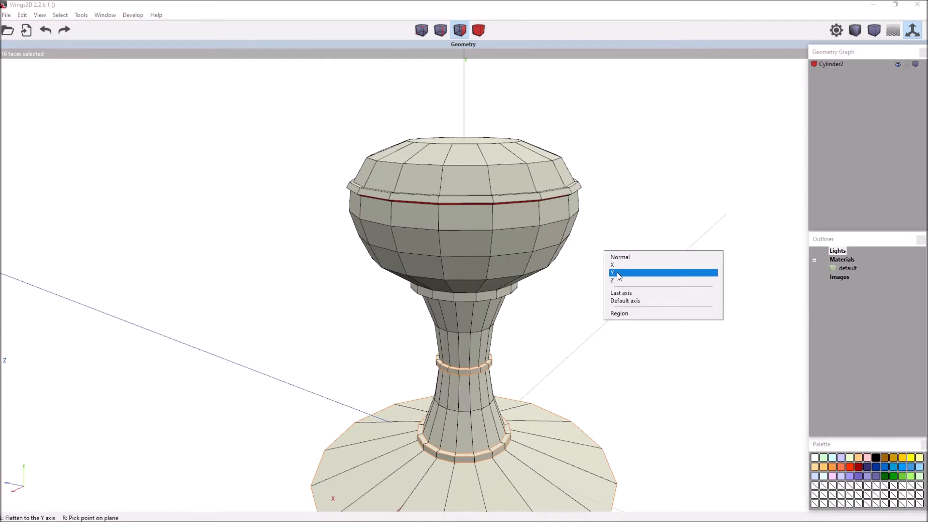
pyautogui.click(617, 272)
# Bevel the upper and lower outer edge loops of the reservoir's rim by a small amount
pyautogui.middleClick(635, 250)
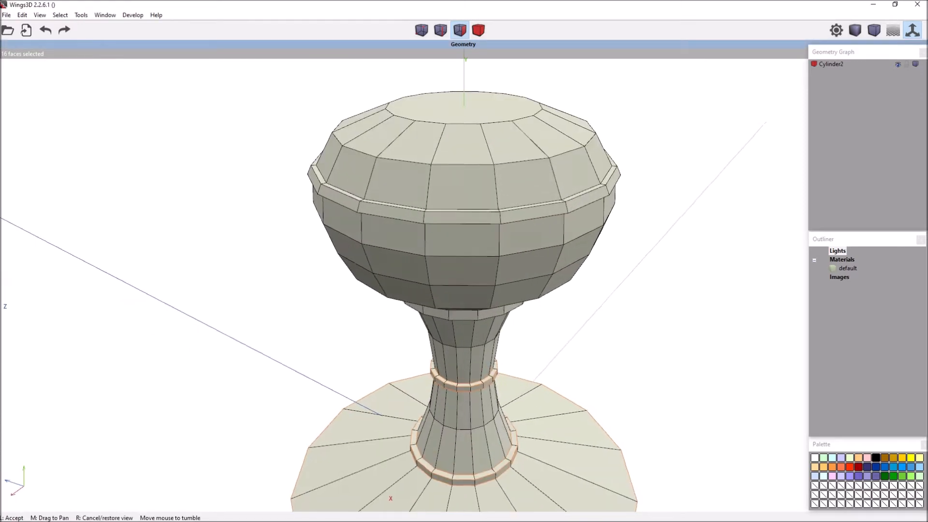
pyautogui.click(622, 184)
pyautogui.click(606, 181)
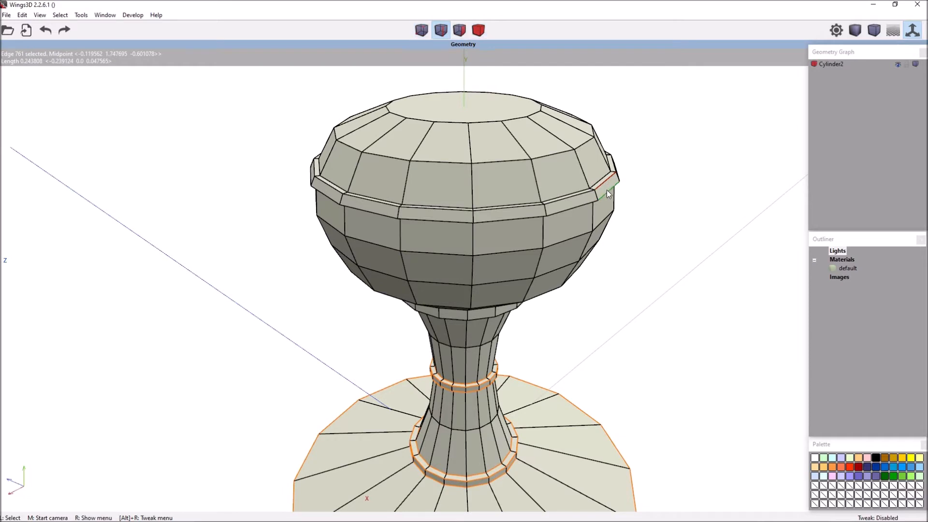
pyautogui.click(607, 190)
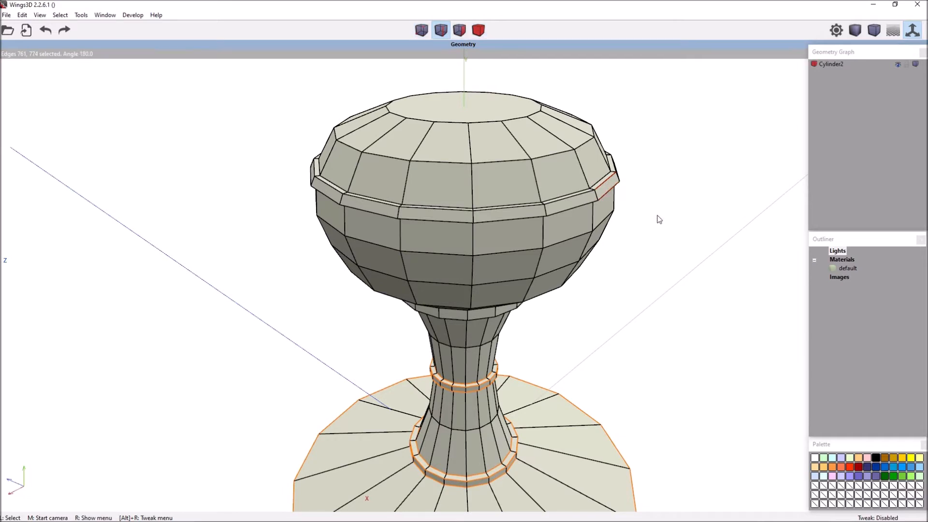
pyautogui.rightClick(660, 189)
pyautogui.click(671, 308)
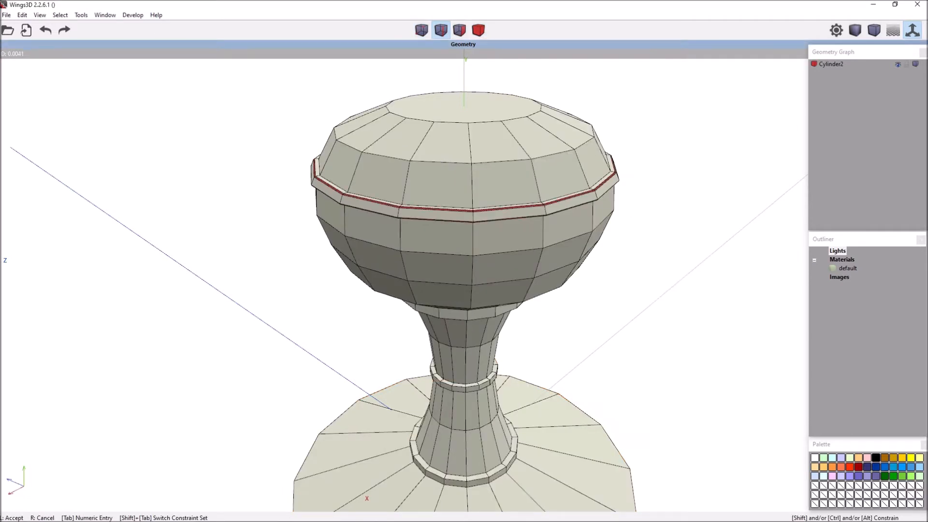
pyautogui.click(651, 285)
pyautogui.press('space')
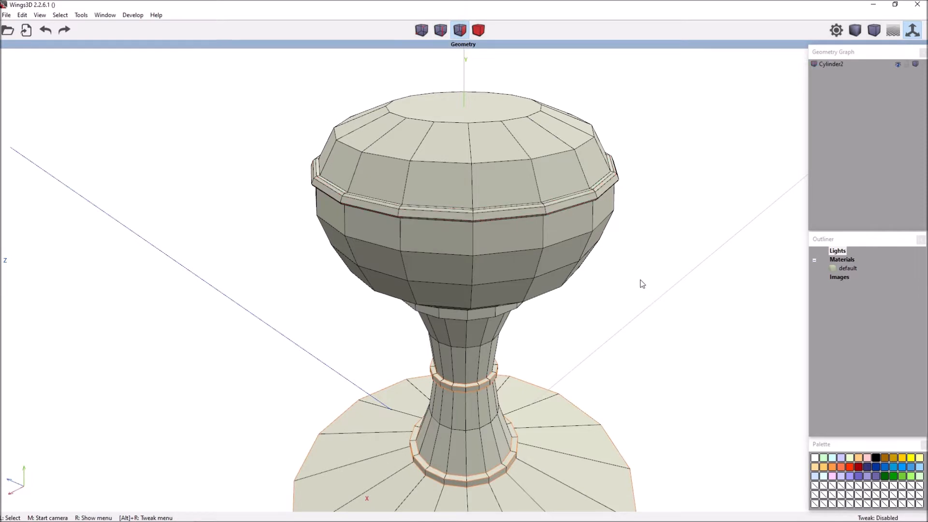
# Examine the lamp and its beveled rim from several angles in the smooth-shaded preview
pyautogui.scroll(-8, 618, 270)
pyautogui.middleClick(619, 271)
pyautogui.click(576, 315)
pyautogui.hotkey('ctrl', 'a')
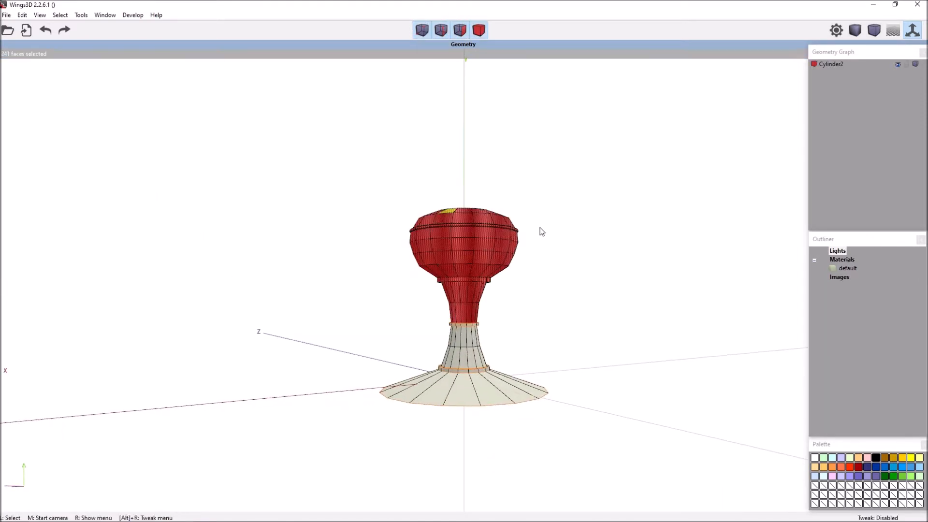
pyautogui.press('space')
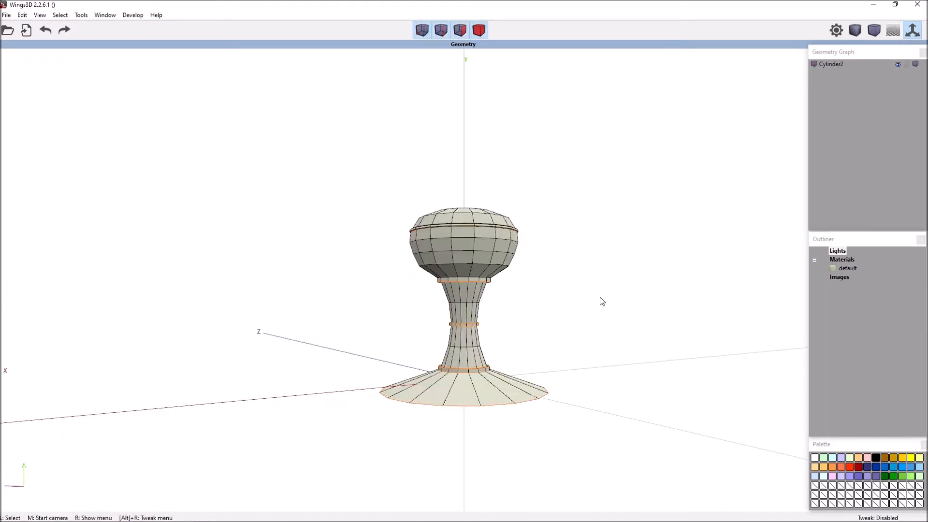
pyautogui.press('Tab')
pyautogui.middleClick(602, 318)
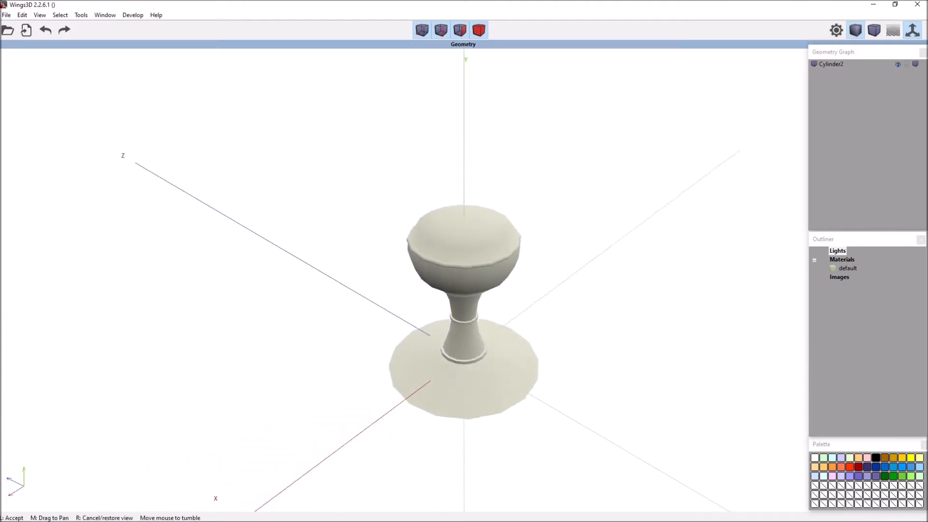
pyautogui.click(576, 295)
pyautogui.scroll(5, 576, 295)
pyautogui.middleClick(576, 294)
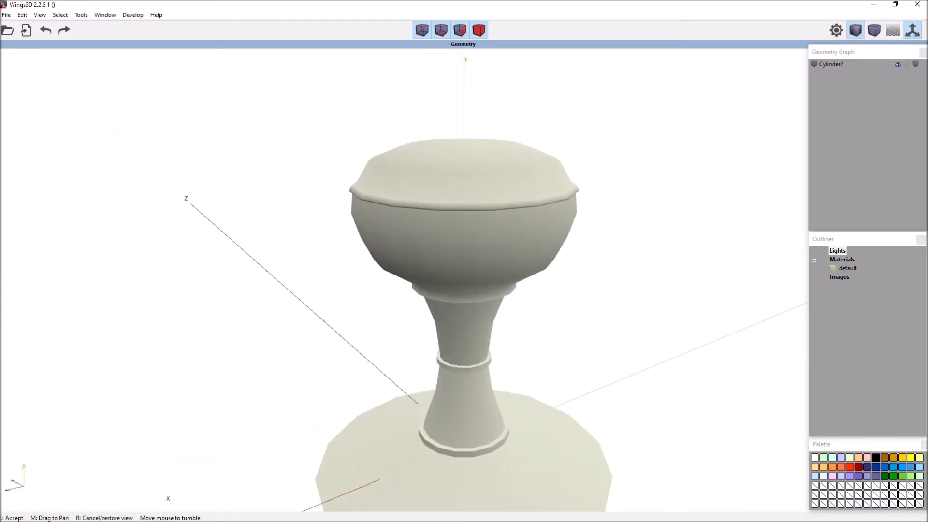
pyautogui.click(576, 271)
pyautogui.press('Tab')
# Add an edge loop around the reservoir band just above the rim and scale it uniformly outward slightly
pyautogui.click(491, 184)
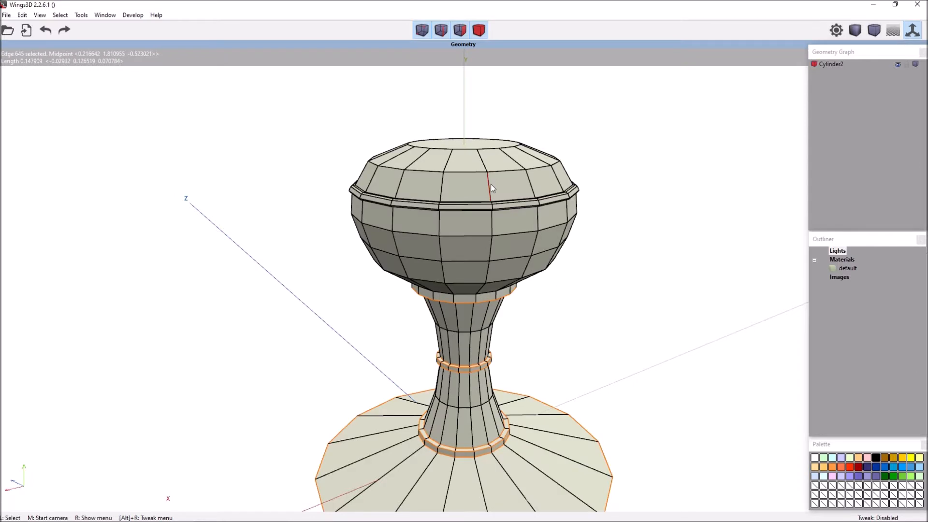
pyautogui.press('g')
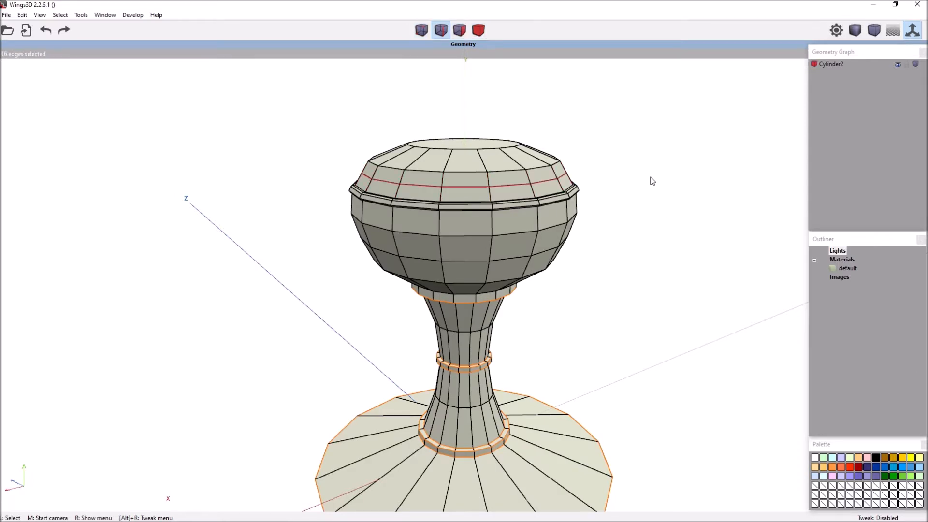
pyautogui.rightClick(653, 181)
pyautogui.click(692, 190)
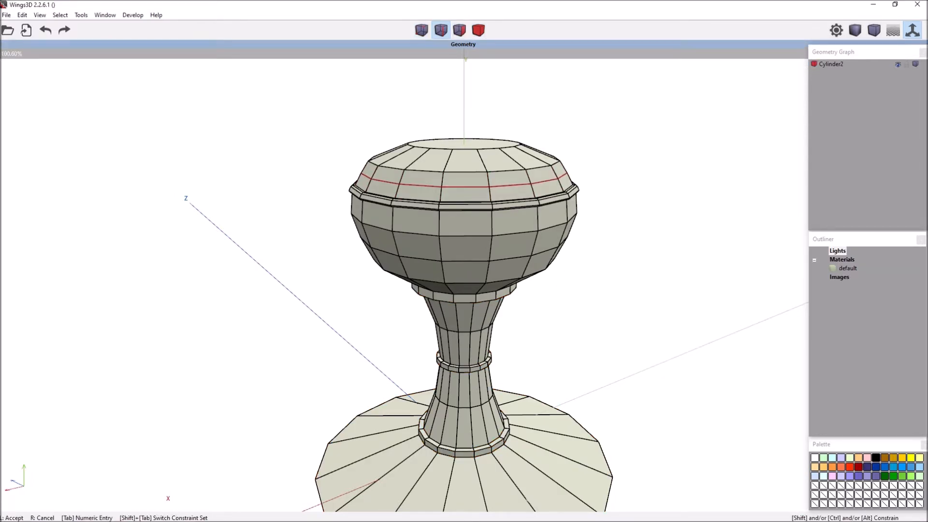
pyautogui.click(660, 198)
pyautogui.press('space')
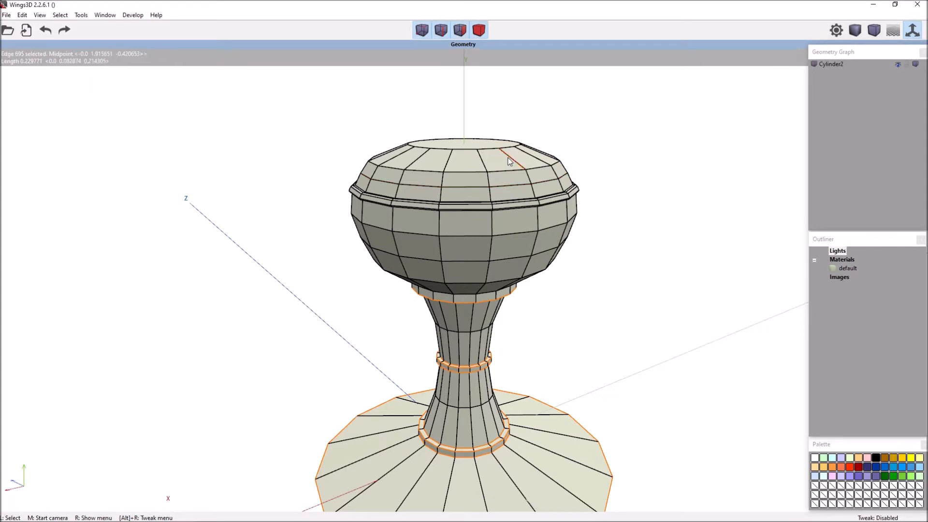
# Add an edge loop around the sloping band beside the reservoir's flat top and scale it uniformly outward
pyautogui.click(508, 158)
pyautogui.middleClick(508, 159)
pyautogui.click(679, 201)
pyautogui.press('g')
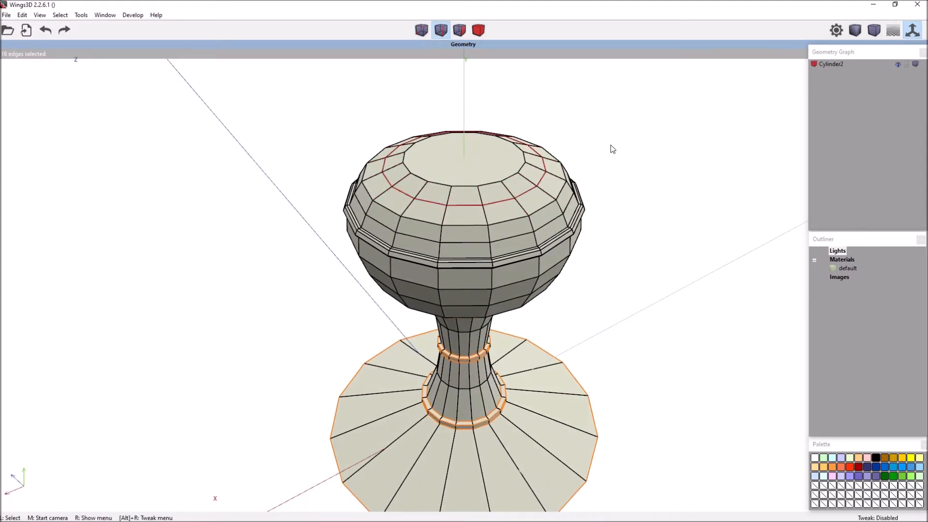
pyautogui.rightClick(613, 150)
pyautogui.click(677, 175)
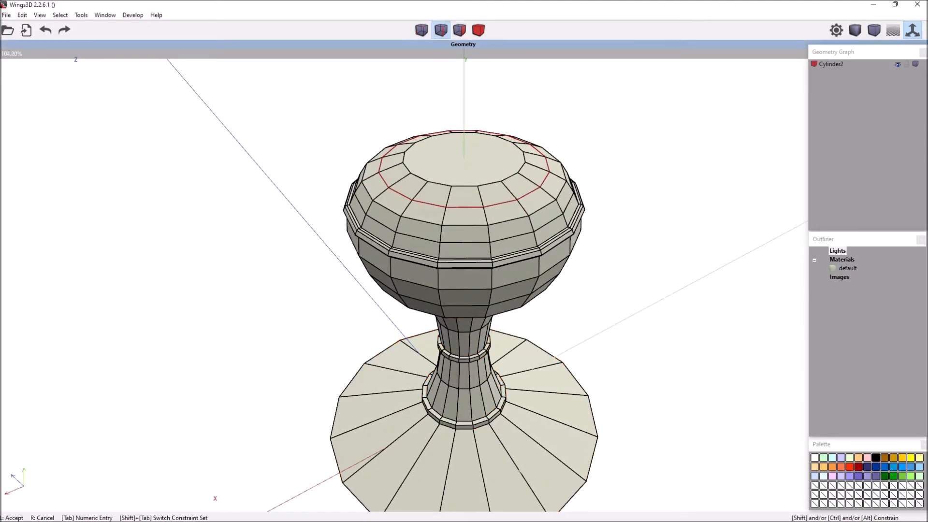
pyautogui.click(642, 203)
pyautogui.middleClick(642, 203)
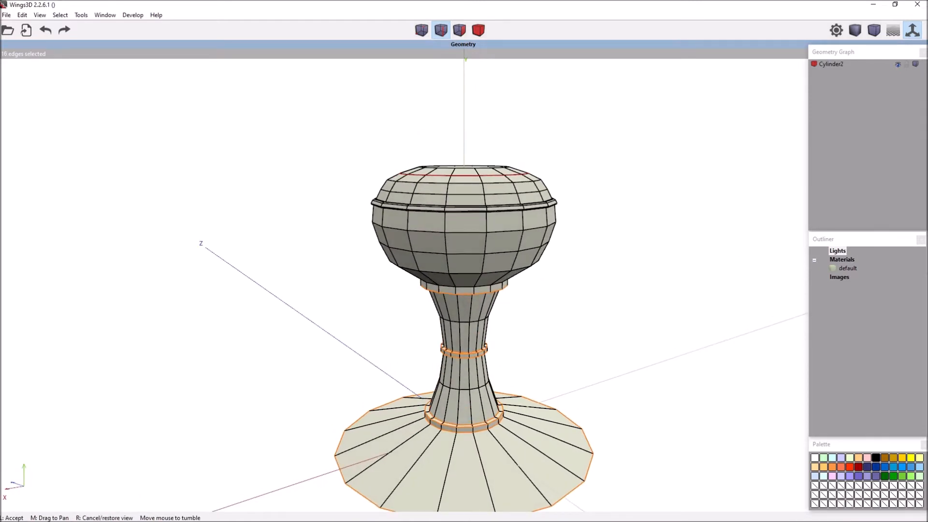
pyautogui.click(567, 254)
pyautogui.press('space')
# Select the lowest edge loop on the reservoir's bowl above the neck and scale it uniformly
pyautogui.middleClick(567, 255)
pyautogui.click(573, 270)
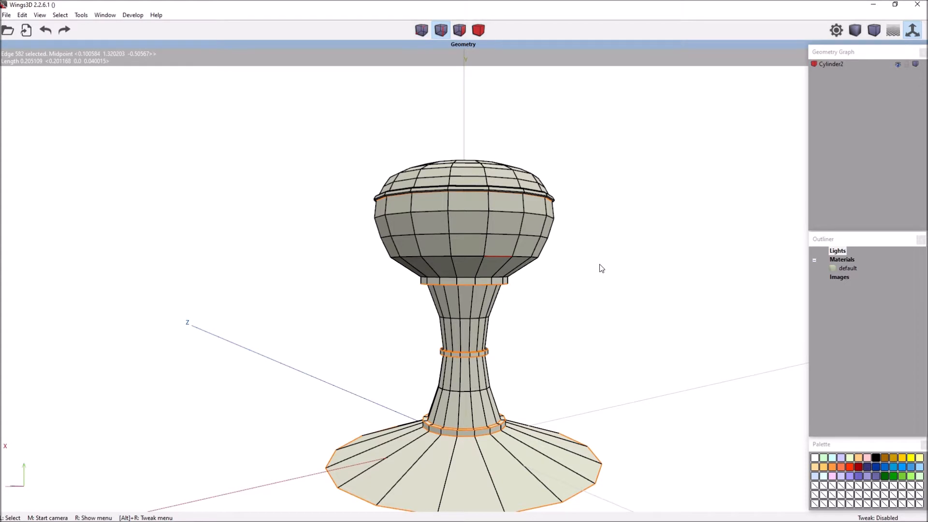
pyautogui.press('l')
pyautogui.rightClick(610, 228)
pyautogui.click(643, 246)
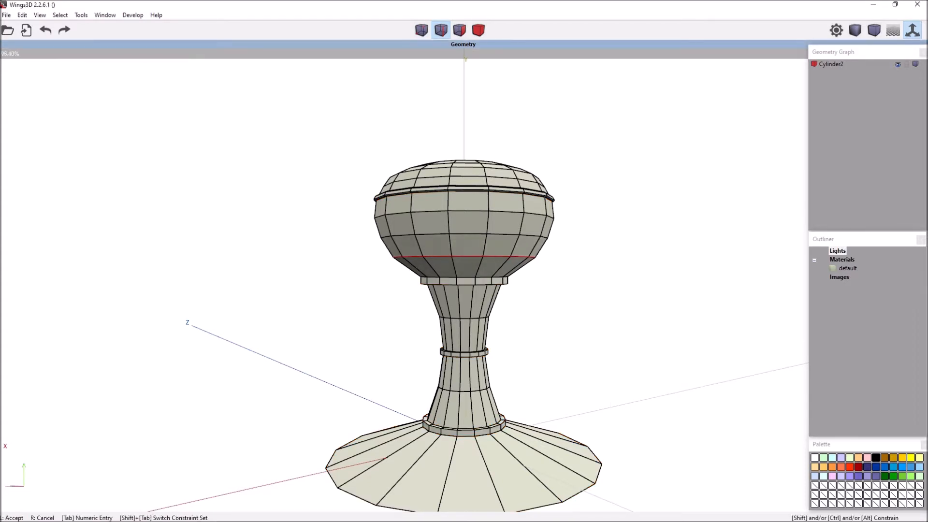
pyautogui.click(612, 308)
pyautogui.middleClick(612, 307)
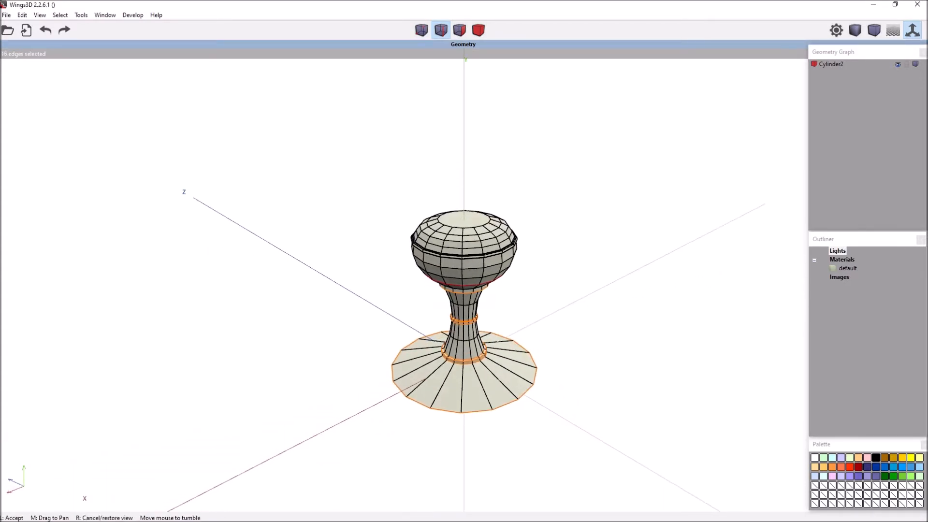
pyautogui.click(580, 272)
pyautogui.press('space')
# Try smoothing the whole lamp body and inspect it in the smooth-shaded preview
pyautogui.scroll(5, 582, 269)
pyautogui.middleClick(583, 262)
pyautogui.click(582, 262)
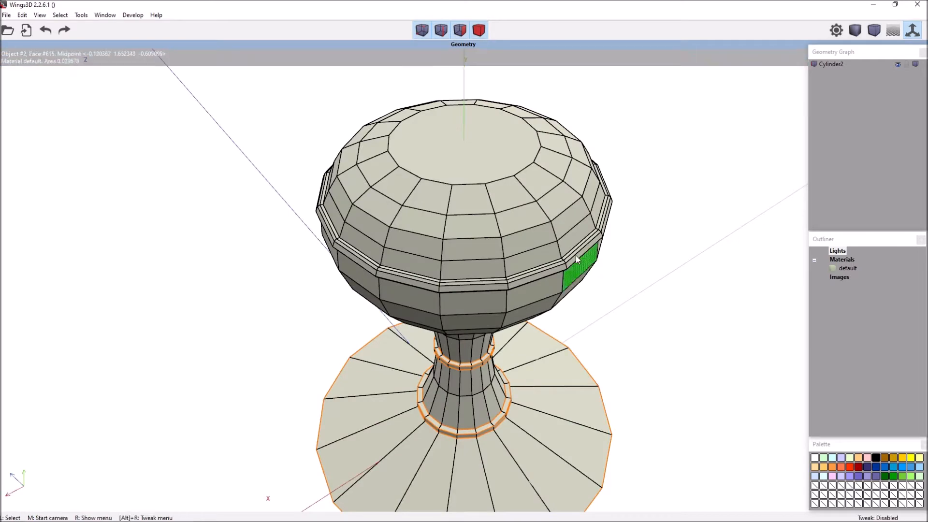
pyautogui.press('b')
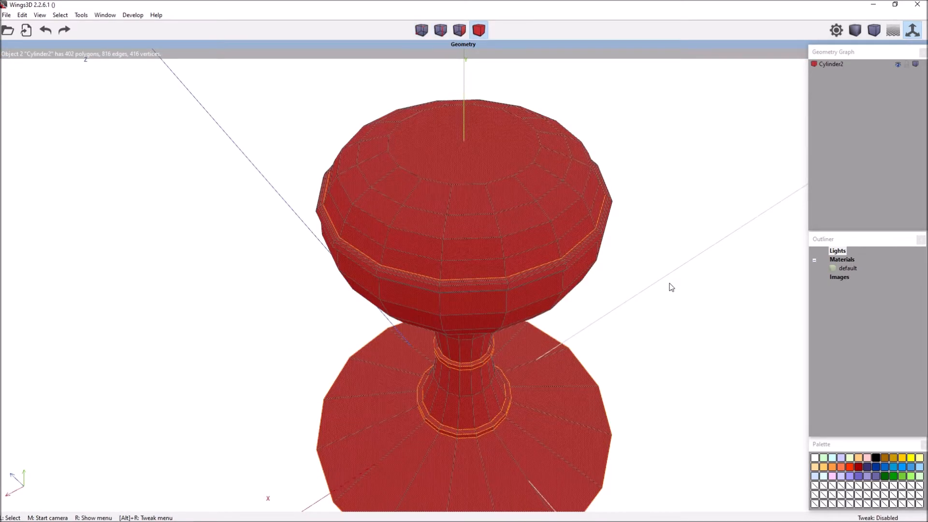
pyautogui.scroll(-5, 671, 287)
pyautogui.press('space')
pyautogui.middleClick(619, 318)
pyautogui.click(606, 324)
pyautogui.press('Tab')
pyautogui.middleClick(605, 324)
pyautogui.click(606, 344)
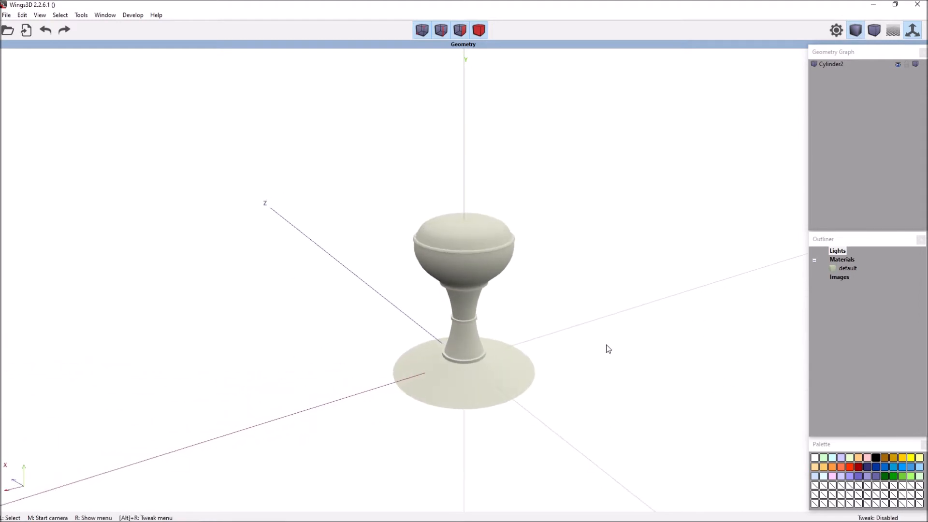
# Undo the trial smoothing of the lamp body and return to the flat-shaded wireframe display
pyautogui.hotkey('ctrl', 'a')
pyautogui.press('space')
pyautogui.press('Tab')
# Select the edge loop around the reservoir's top and compare the shape with the old lamp reference photo in the browser
pyautogui.scroll(5, 582, 323)
pyautogui.click(254, 512)
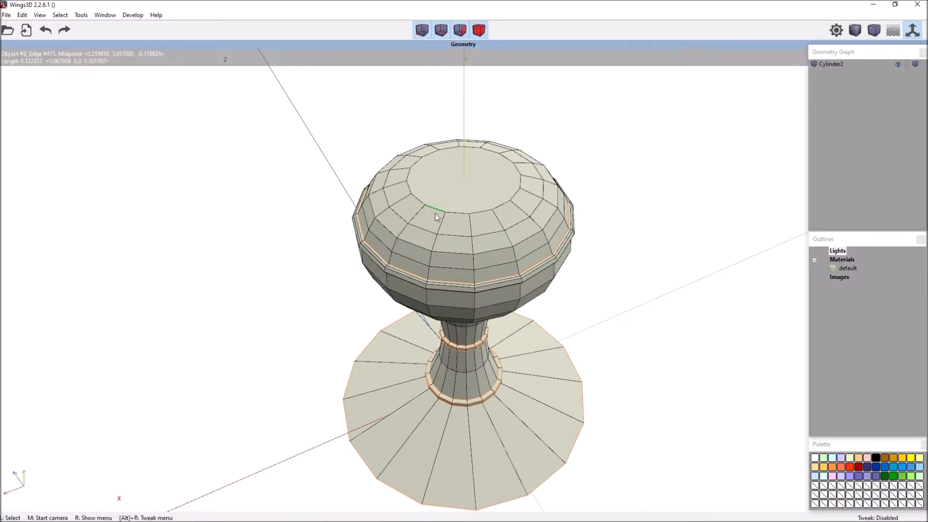
pyautogui.click(452, 235)
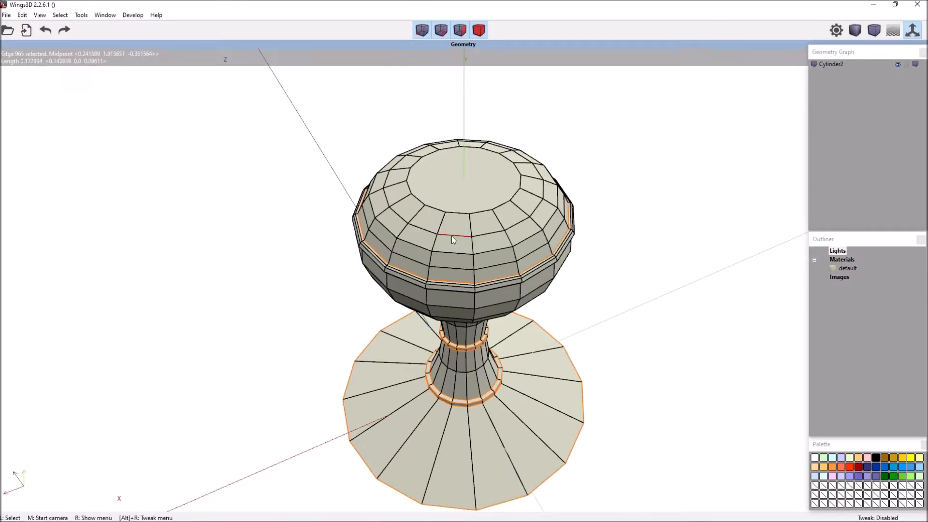
pyautogui.press('l')
pyautogui.scroll(3, 670, 258)
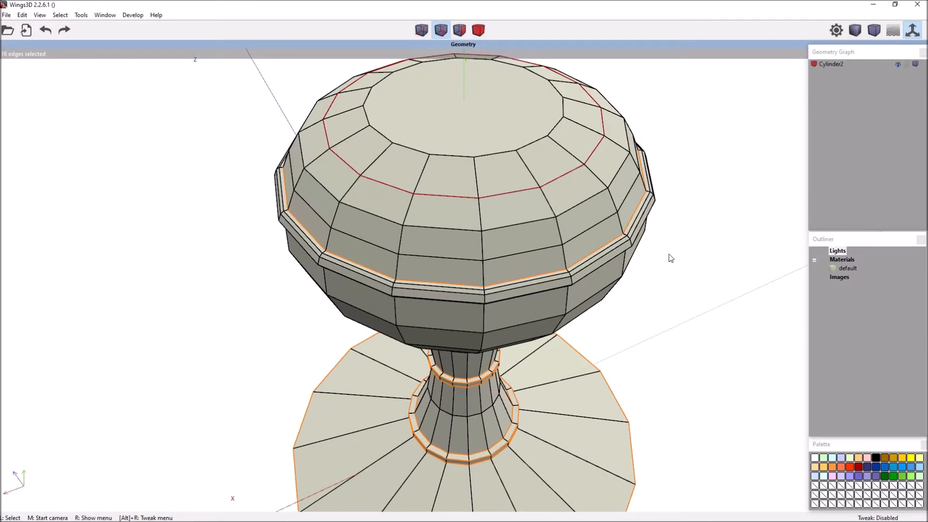
pyautogui.moveTo(686, 257); pyautogui.dragTo(614, 333, button='middle')
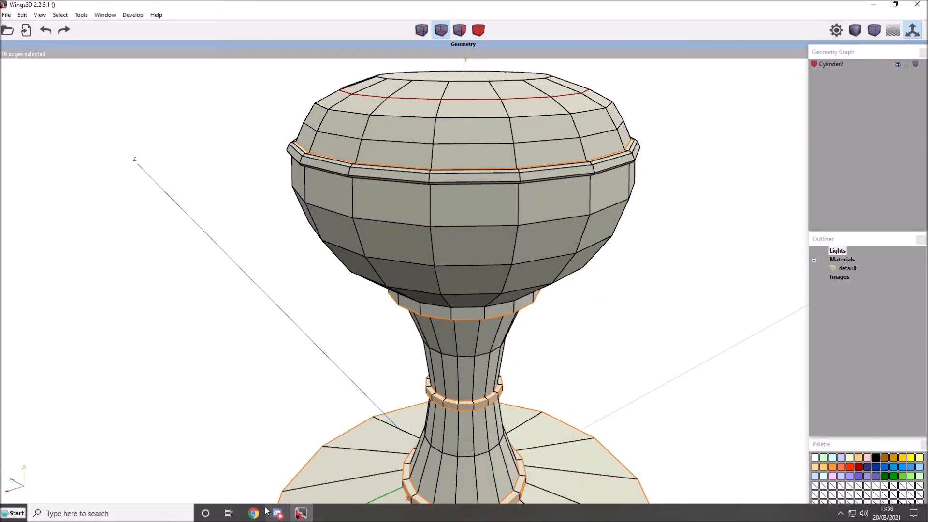
pyautogui.click(278, 512)
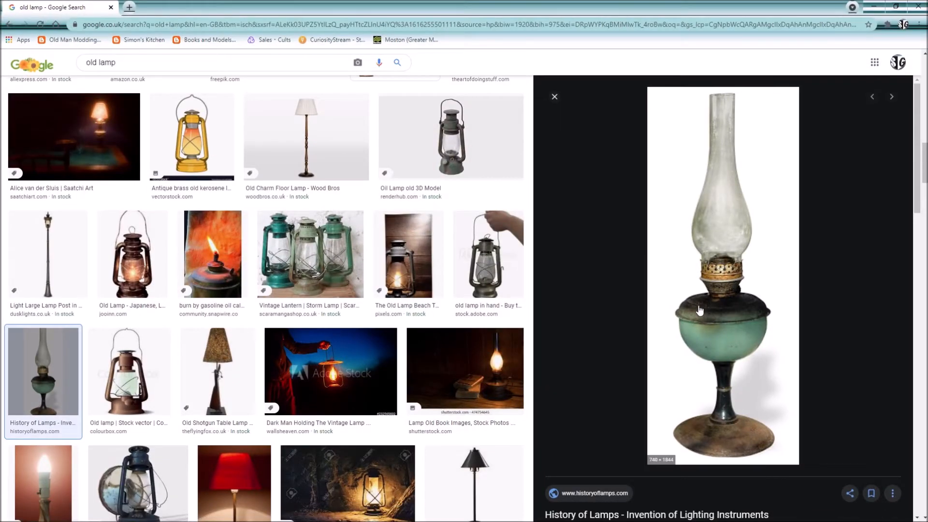
pyautogui.click(875, 6)
# Select the reservoir's flat top face with its surrounding ring of faces and extrude them along their normals by about 0.017
pyautogui.middleClick(583, 284)
pyautogui.click(599, 274)
pyautogui.press('f')
pyautogui.click(467, 193)
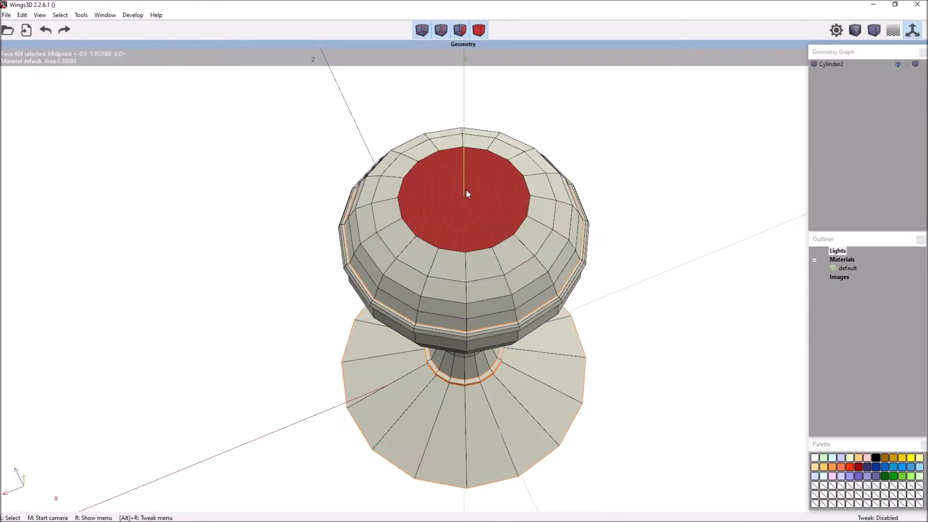
pyautogui.press('+')
pyautogui.middleClick(693, 265)
pyautogui.click(633, 168)
pyautogui.rightClick(633, 166)
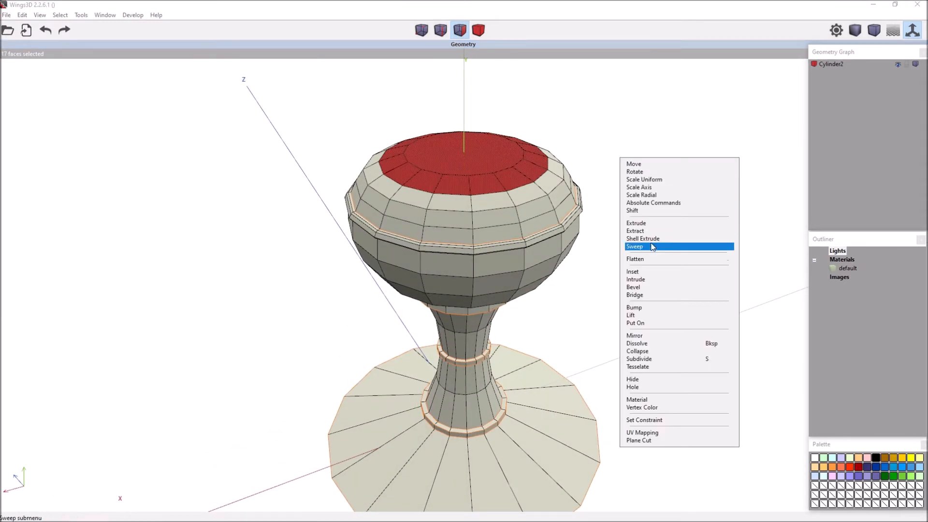
pyautogui.click(666, 224)
pyautogui.click(669, 217)
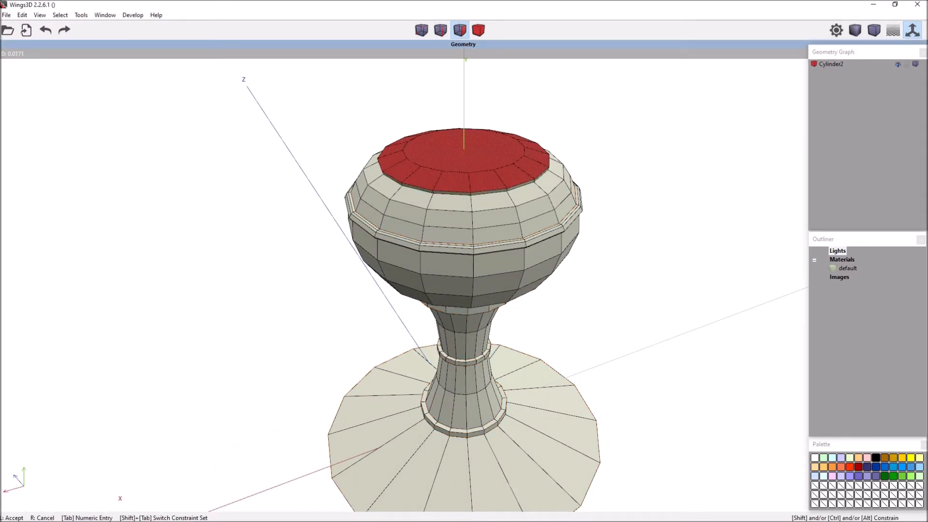
pyautogui.click(664, 225)
# Scale the extruded top faces of the reservoir uniformly and preview the lamp with smooth shading
pyautogui.rightClick(664, 222)
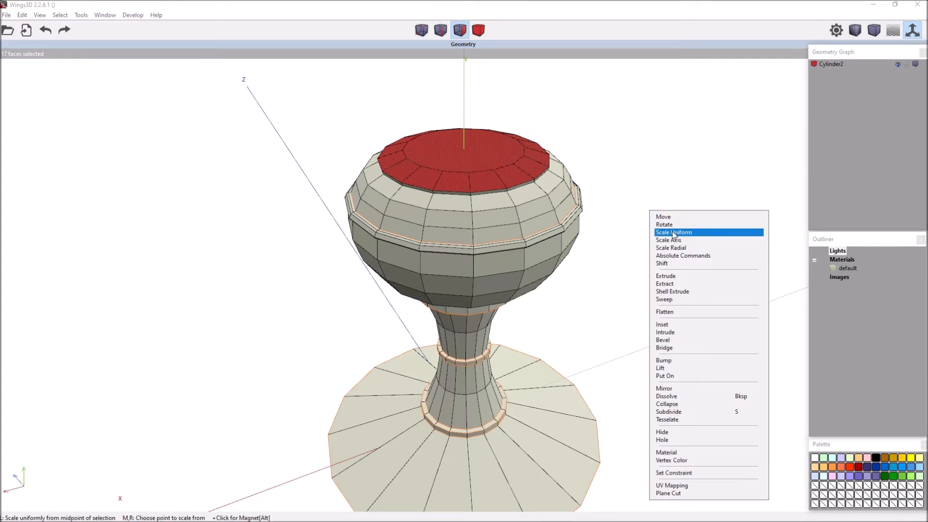
pyautogui.click(665, 231)
pyautogui.click(661, 247)
pyautogui.press('b')
pyautogui.press('space')
pyautogui.press('Tab')
pyautogui.middleClick(654, 247)
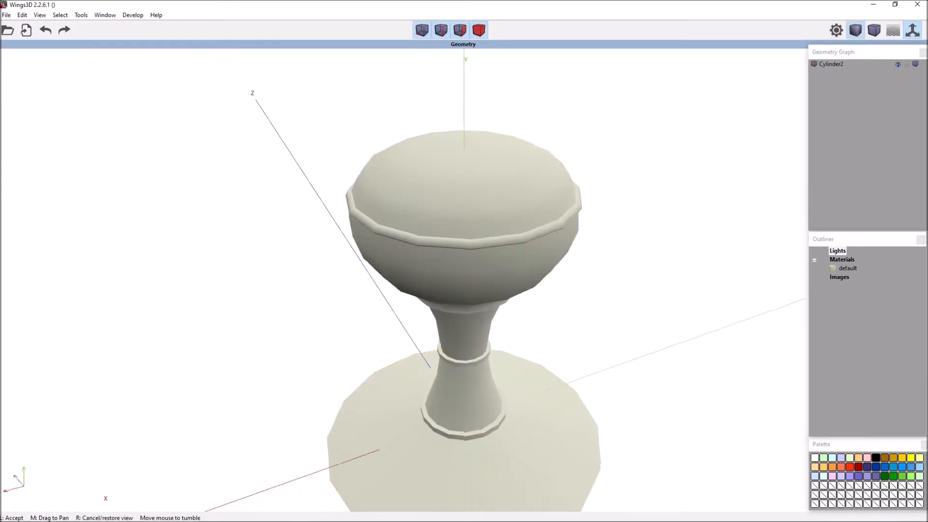
# Return from the smooth preview to the flat-shaded wireframe and select the reservoir's flat top face
pyautogui.click(654, 247)
pyautogui.press('Tab')
pyautogui.click(503, 186)
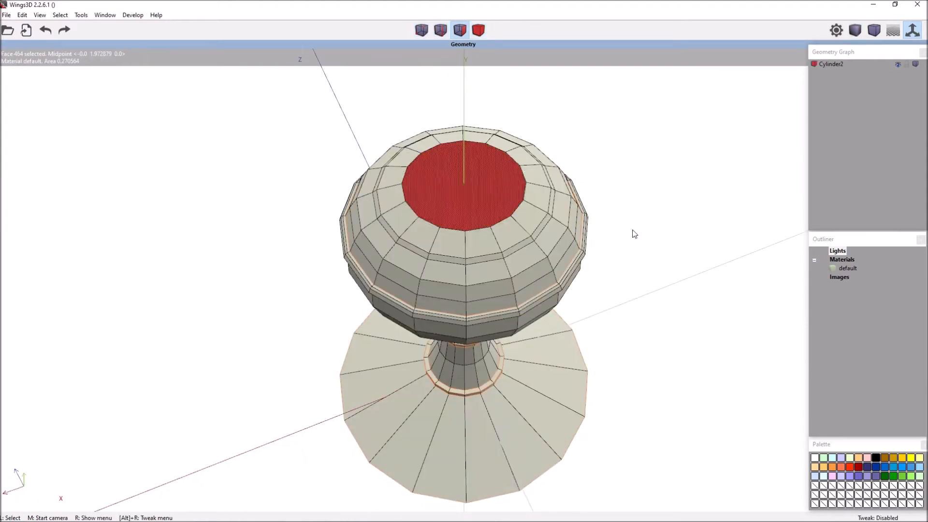
pyautogui.press('a')
pyautogui.scroll(-1, 637, 263)
pyautogui.middleClick(632, 268)
pyautogui.scroll(2, 632, 268)
pyautogui.click(632, 268)
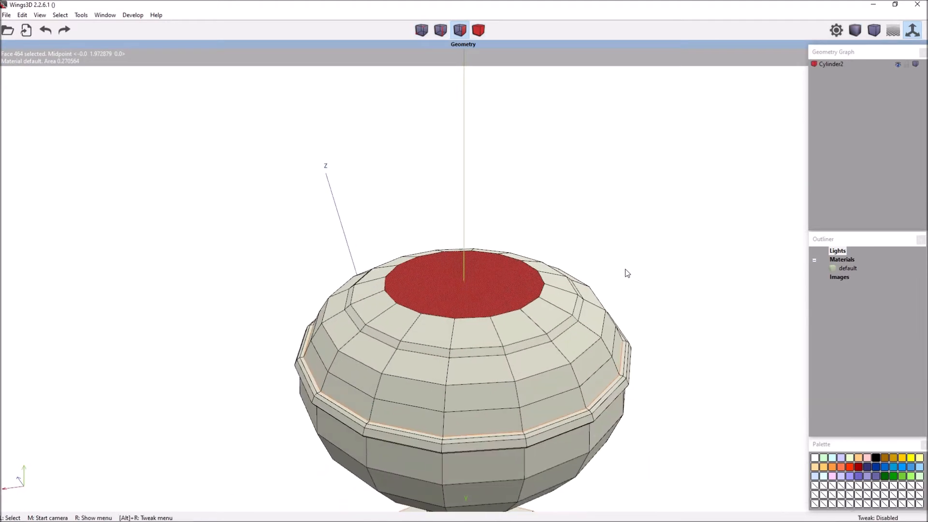
# Check the shape of the reservoir's top and neck in the old lamp reference photo in the browser
pyautogui.moveTo(227, 519)
pyautogui.click(277, 513)
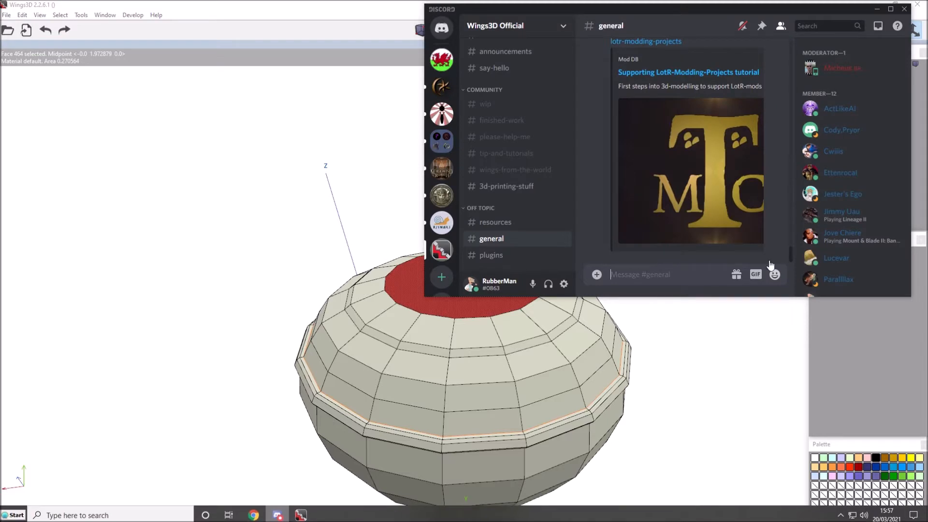
pyautogui.click(673, 375)
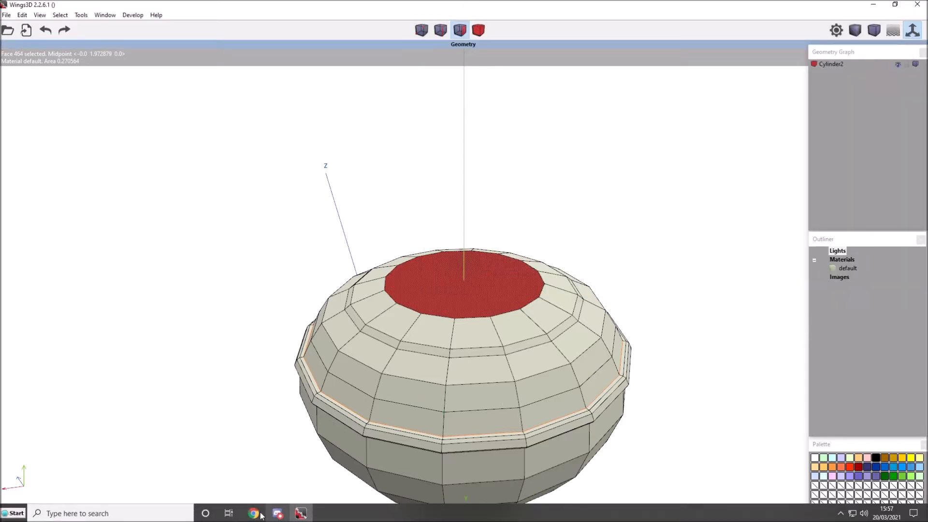
pyautogui.click(254, 514)
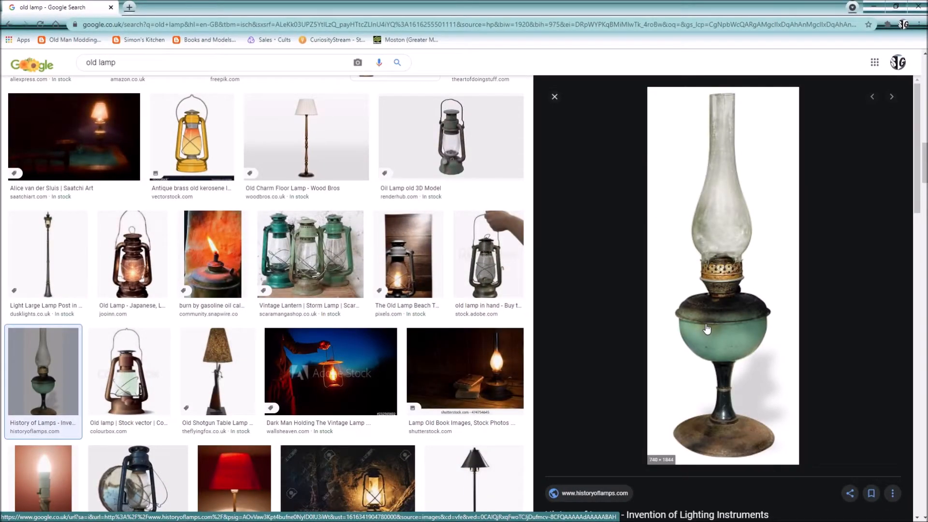
pyautogui.click(877, 8)
# Scale the reservoir's top face uniformly down to a small central disc with an area of about 0.087
pyautogui.scroll(3, 575, 181)
pyautogui.rightClick(600, 178)
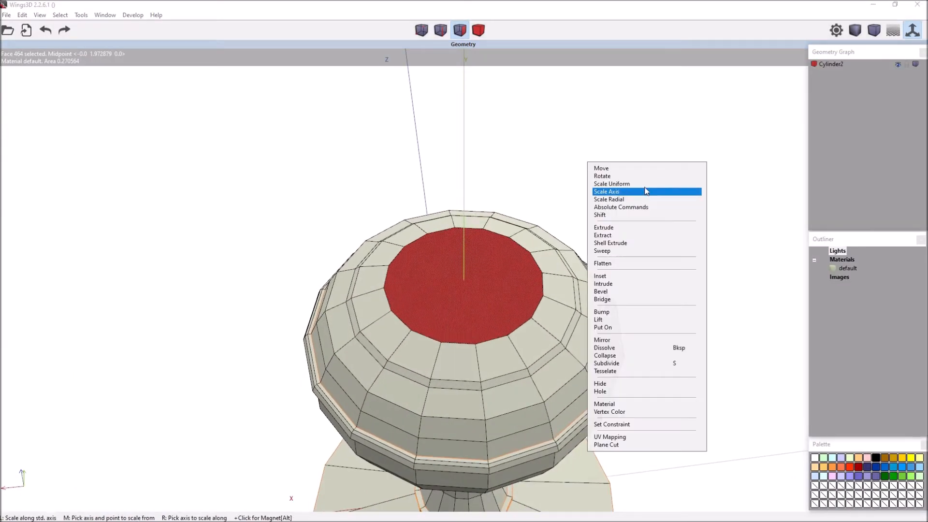
pyautogui.click(646, 193)
pyautogui.click(642, 193)
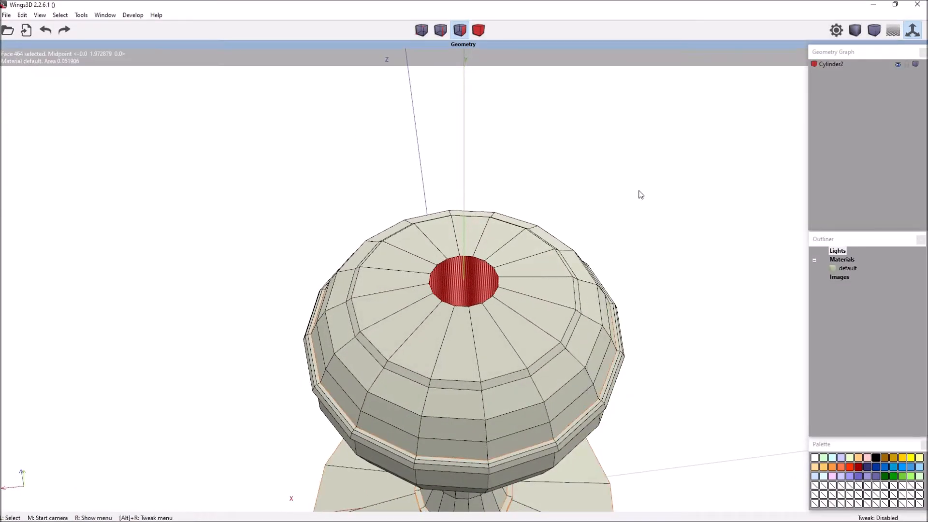
pyautogui.rightClick(648, 199)
pyautogui.click(656, 208)
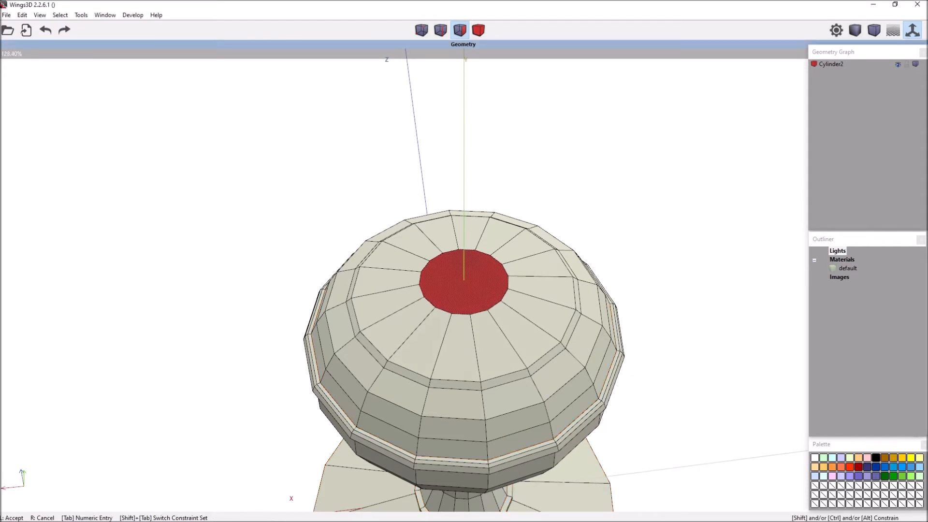
pyautogui.click(655, 205)
# Move the small top face up along its normal by about 0.019
pyautogui.press('z')
pyautogui.rightClick(636, 181)
pyautogui.click(637, 172)
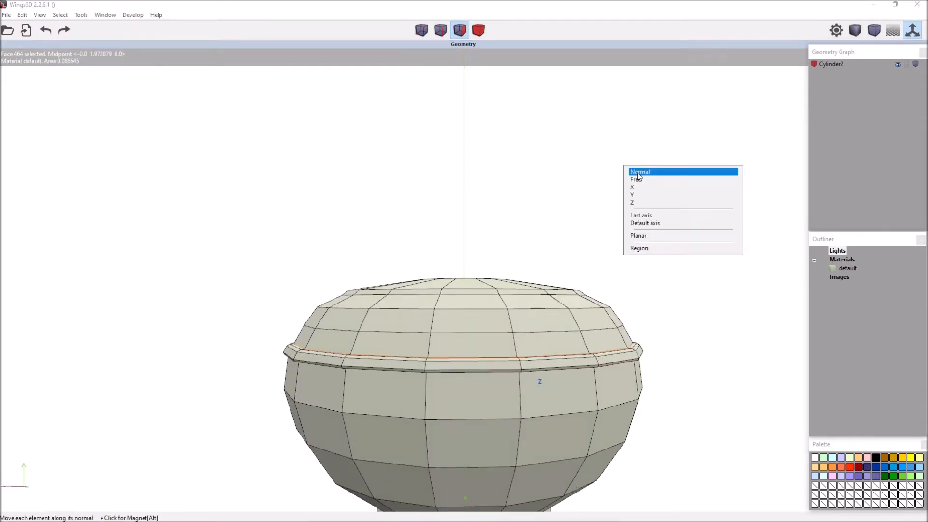
pyautogui.click(638, 173)
# Try to bevel the edge loop around the reservoir's small top face
pyautogui.middleClick(635, 176)
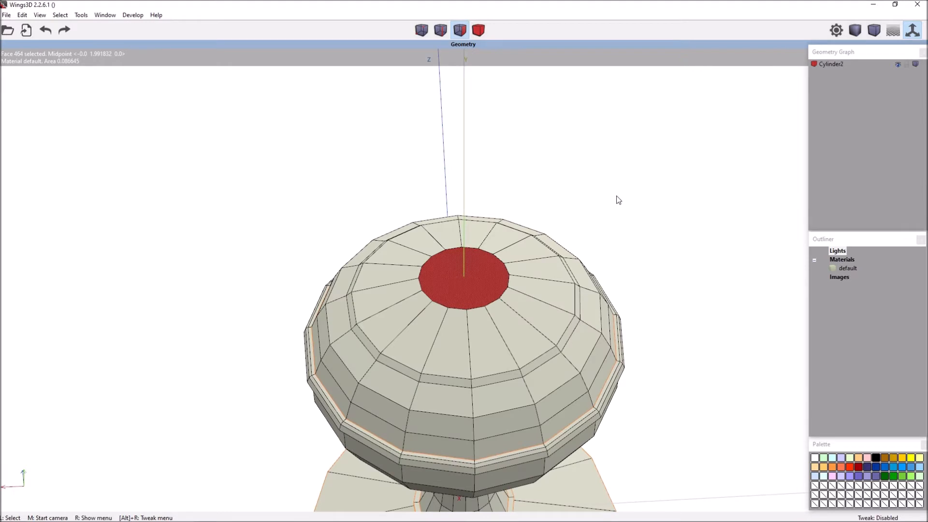
pyautogui.press('e')
pyautogui.rightClick(695, 227)
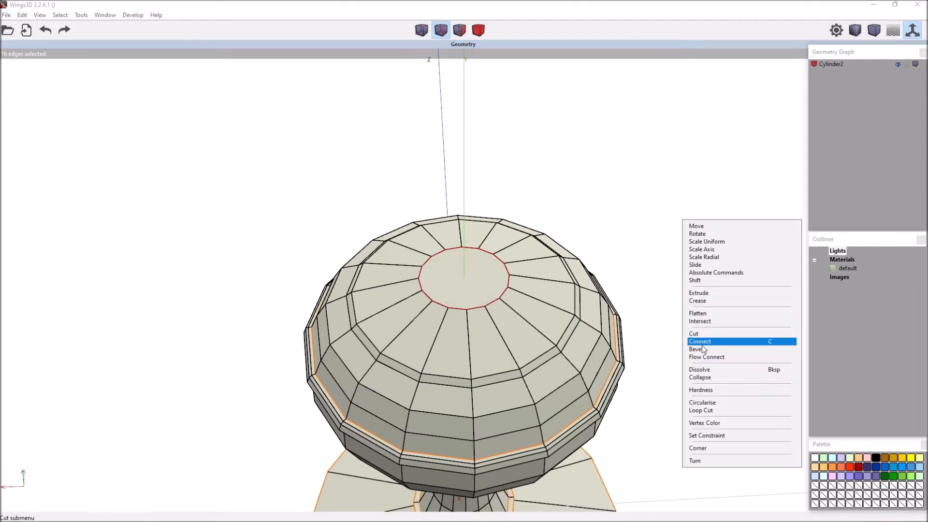
pyautogui.click(711, 353)
pyautogui.click(711, 353)
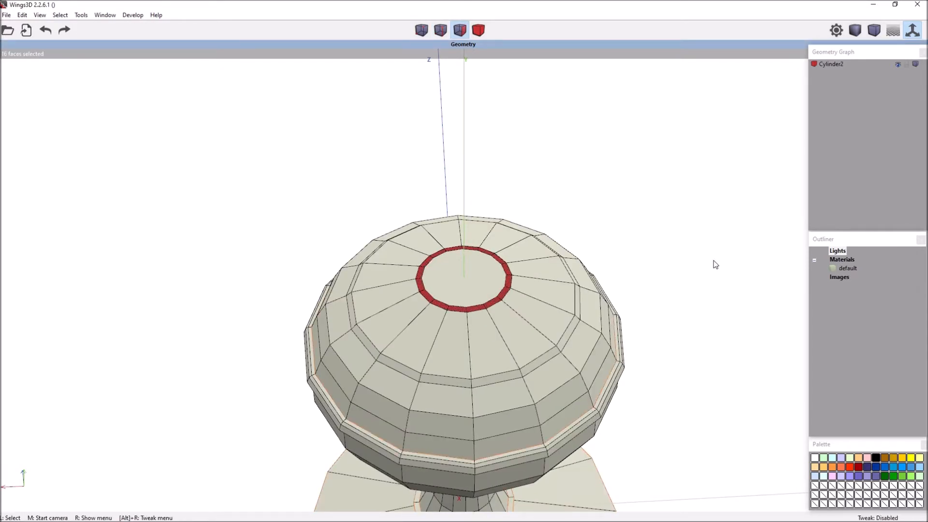
pyautogui.rightClick(689, 243)
pyautogui.press('space')
# Select the small top face and extrude it upward by about 0.031 to form a low collar
pyautogui.click(466, 275)
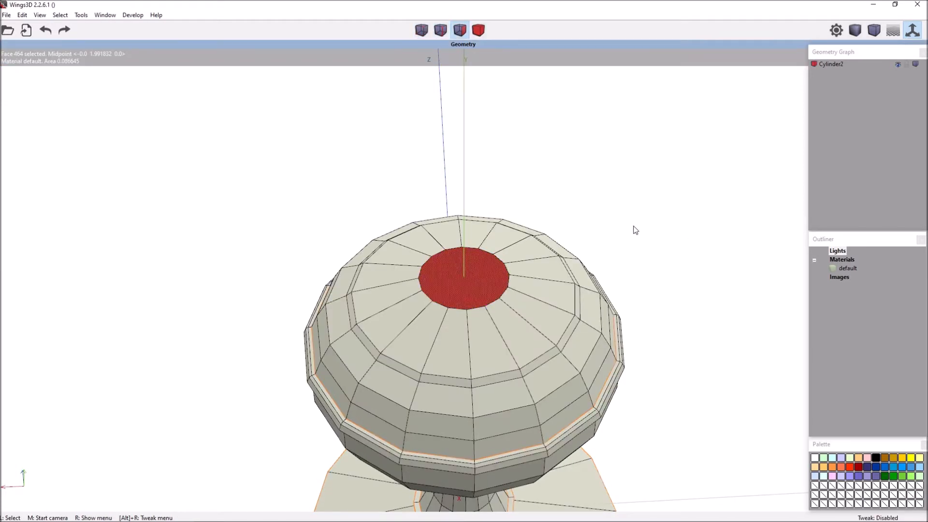
pyautogui.rightClick(634, 230)
pyautogui.click(638, 285)
pyautogui.click(639, 278)
pyautogui.click(642, 285)
pyautogui.middleClick(631, 252)
pyautogui.click(630, 252)
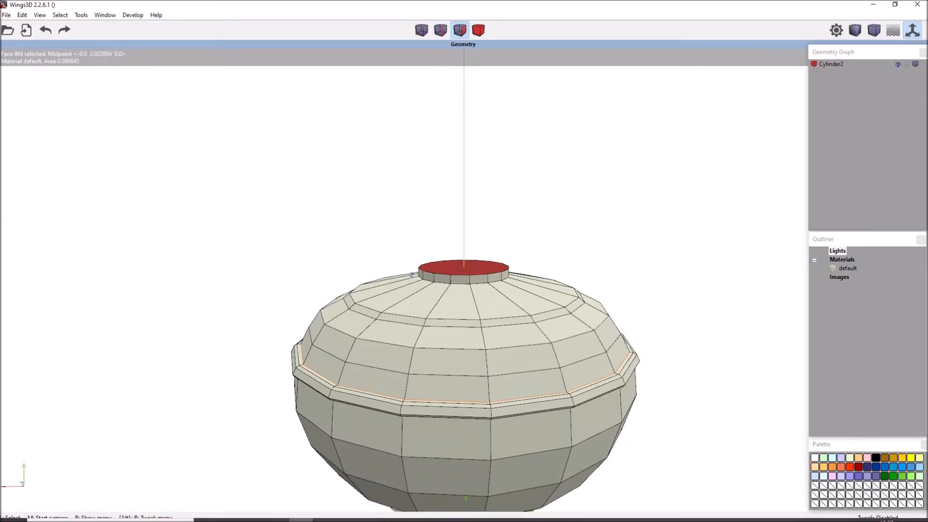
# Check the lamp reference photo and try extruding the collar's top face straight upward by about 0.21
pyautogui.click(253, 513)
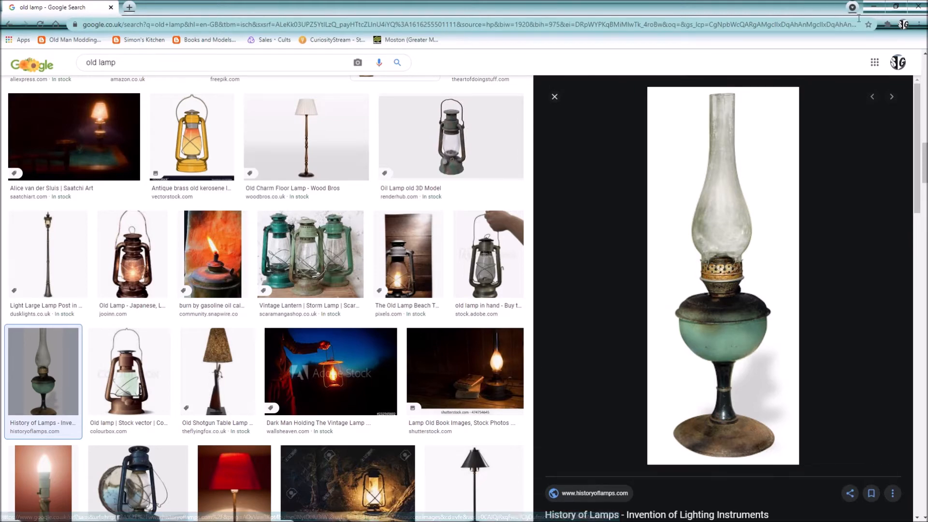
pyautogui.click(877, 9)
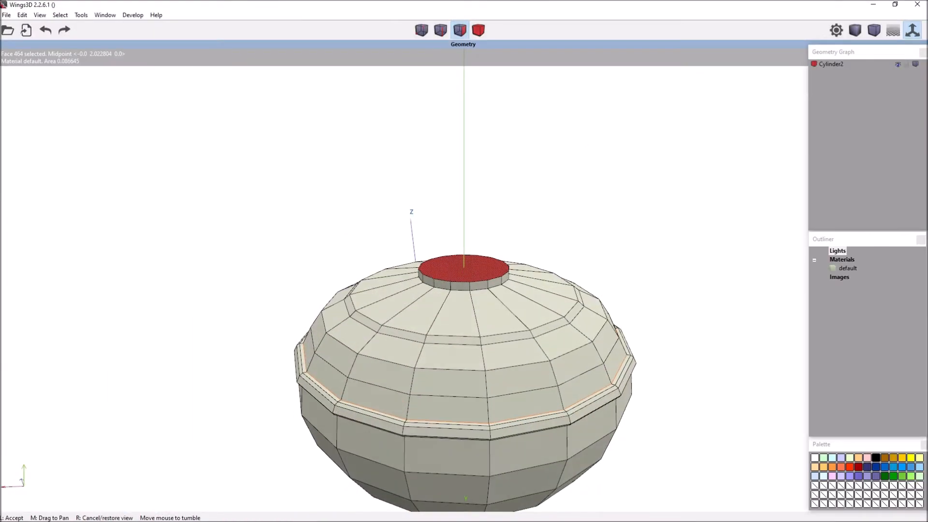
pyautogui.rightClick(613, 180)
pyautogui.click(626, 245)
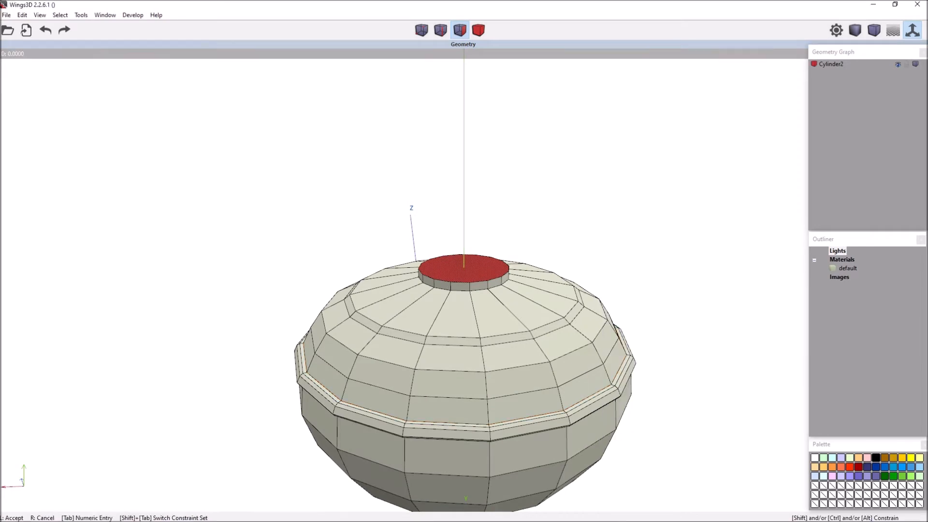
pyautogui.click(642, 218)
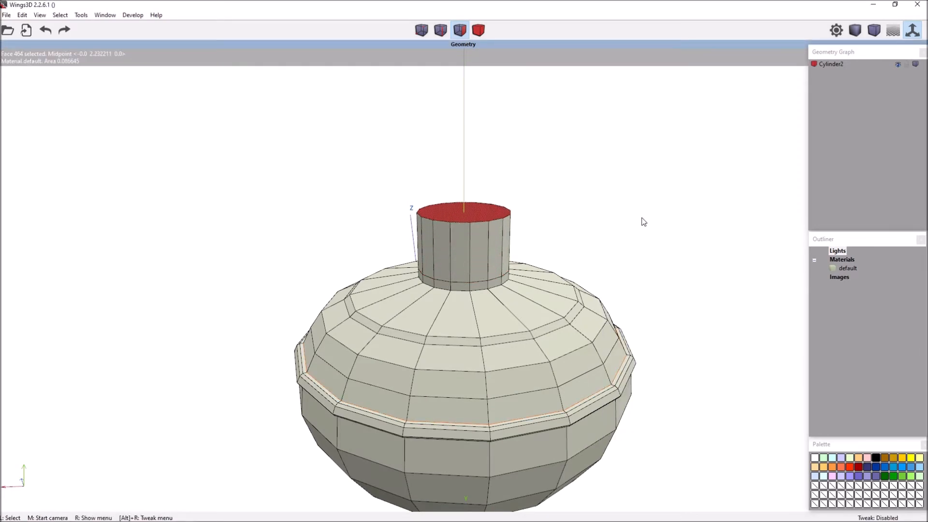
pyautogui.middleClick(642, 218)
pyautogui.middleClick(627, 227)
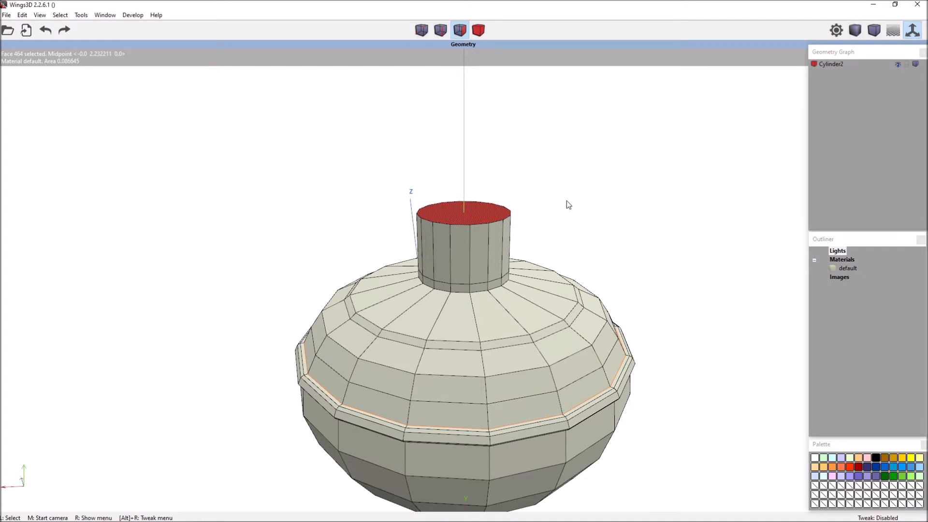
pyautogui.scroll(3, 566, 210)
pyautogui.middleClick(619, 218)
pyautogui.click(619, 219)
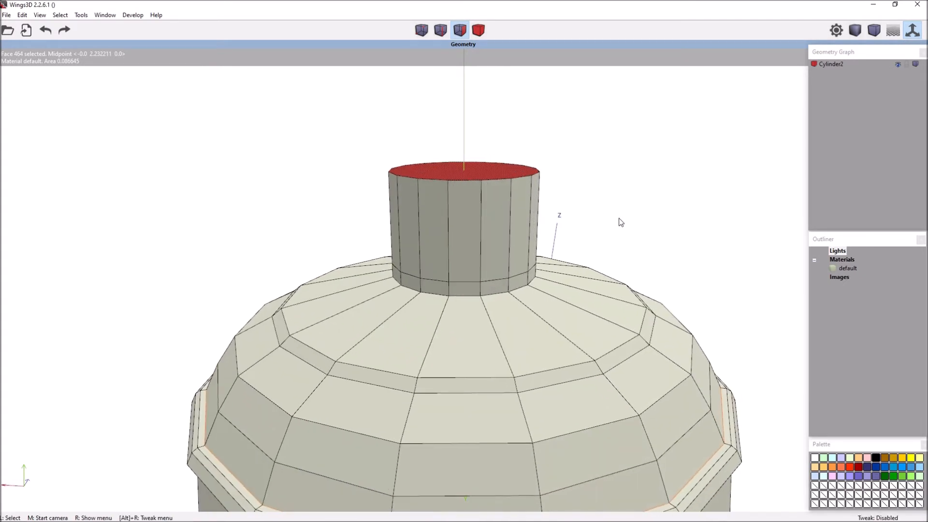
pyautogui.hotkey('ctrl', 'alt', 'z')
# Inset the collar's top face by 12% and extrude the inner face upward by about 0.215 to form the neck
pyautogui.middleClick(613, 219)
pyautogui.click(666, 198)
pyautogui.rightClick(665, 198)
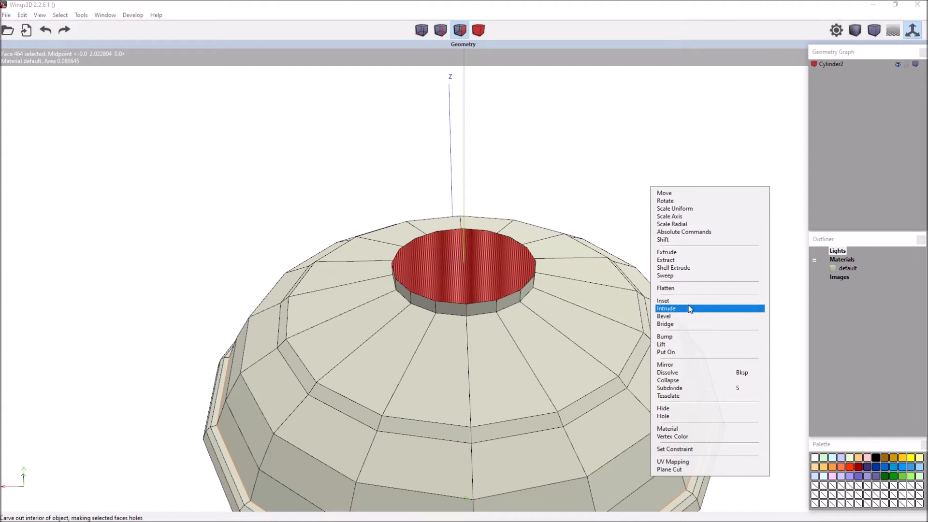
pyautogui.click(689, 301)
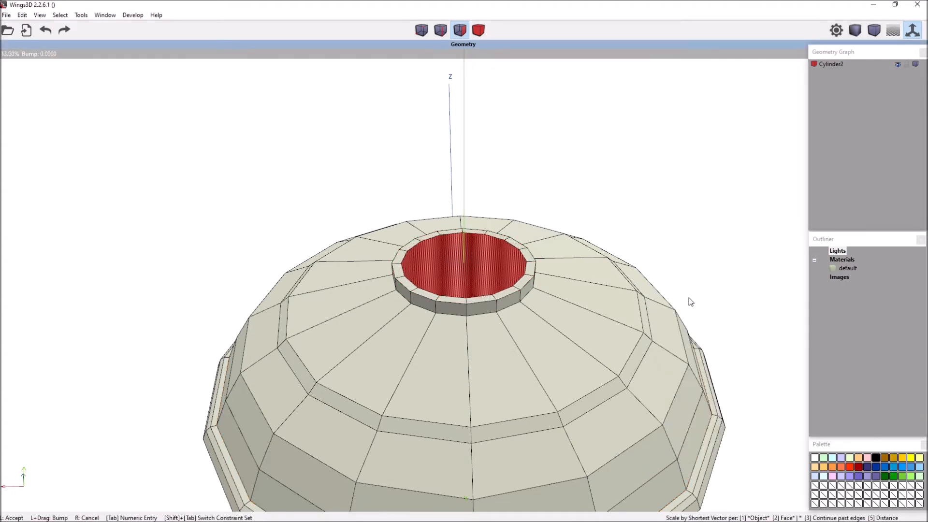
pyautogui.click(691, 302)
pyautogui.rightClick(666, 198)
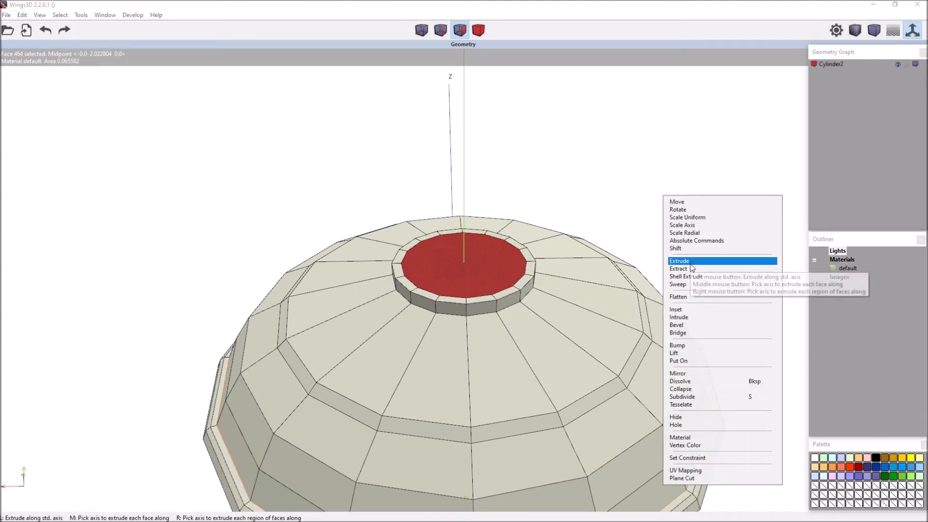
pyautogui.click(691, 267)
pyautogui.click(683, 200)
# Flare the neck by scaling its top face uniformly to about 136%
pyautogui.rightClick(676, 196)
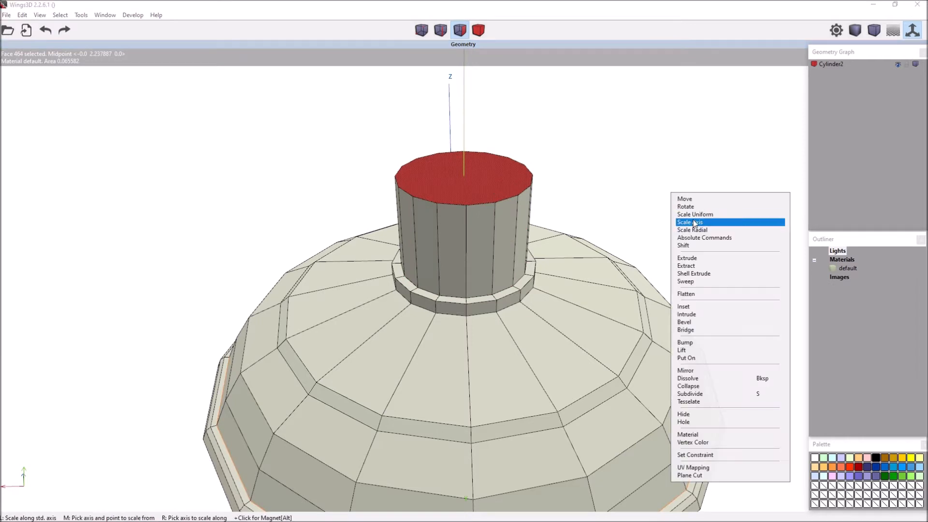
pyautogui.click(694, 214)
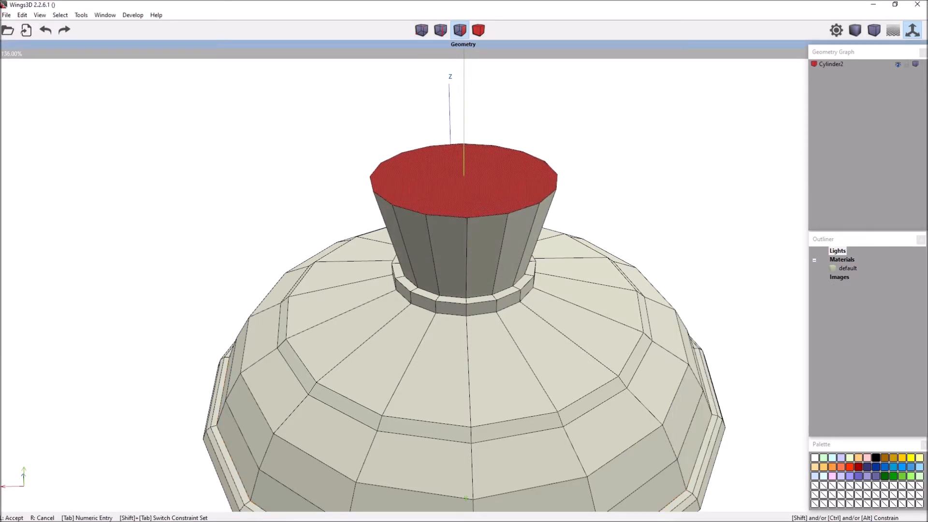
pyautogui.click(690, 217)
pyautogui.scroll(-4, 690, 217)
pyautogui.middleClick(690, 217)
pyautogui.scroll(-5, 690, 217)
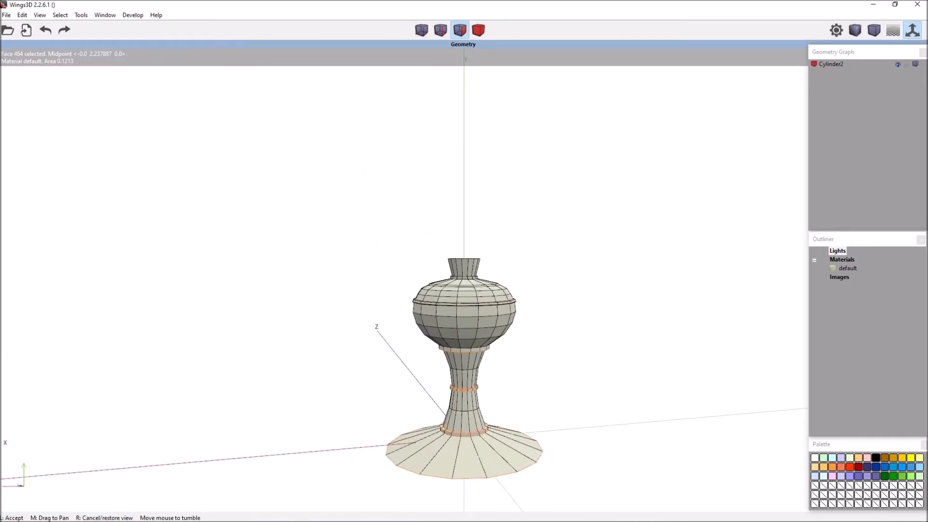
pyautogui.scroll(8, 596, 218)
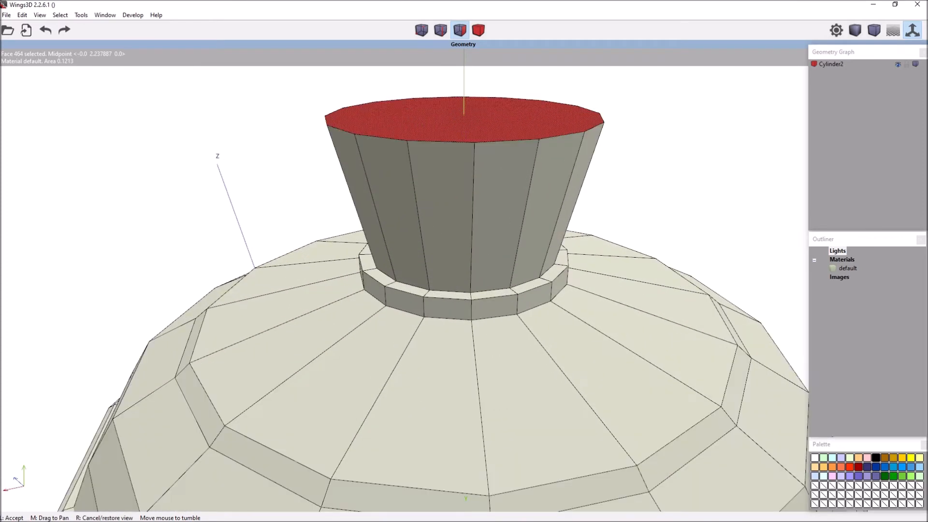
pyautogui.click(596, 218)
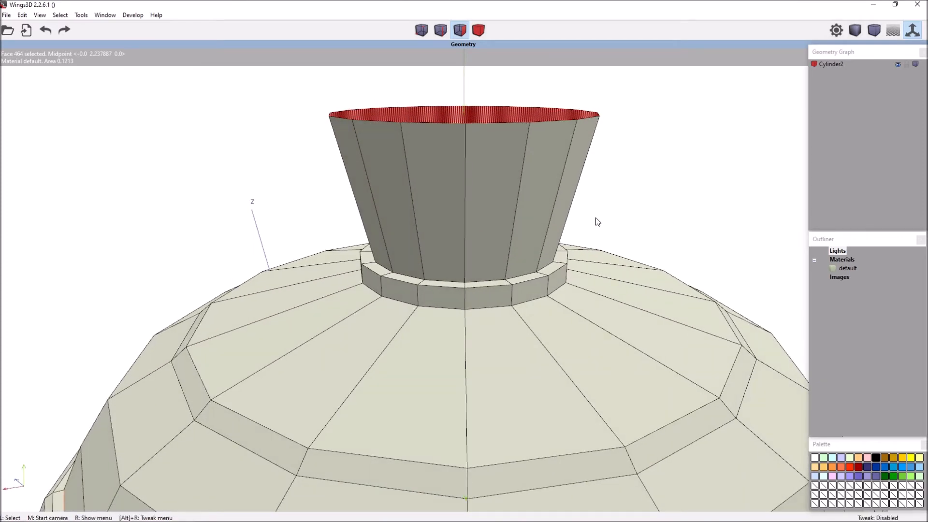
# Select the edge loop around the collar's upper outer rim and bevel it slightly
pyautogui.press('space')
pyautogui.click(527, 282)
pyautogui.press('l')
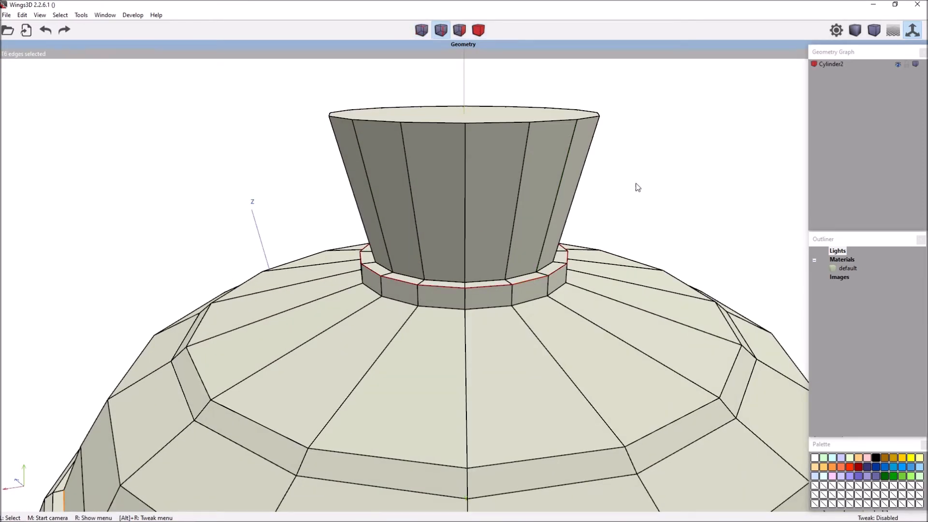
pyautogui.rightClick(661, 194)
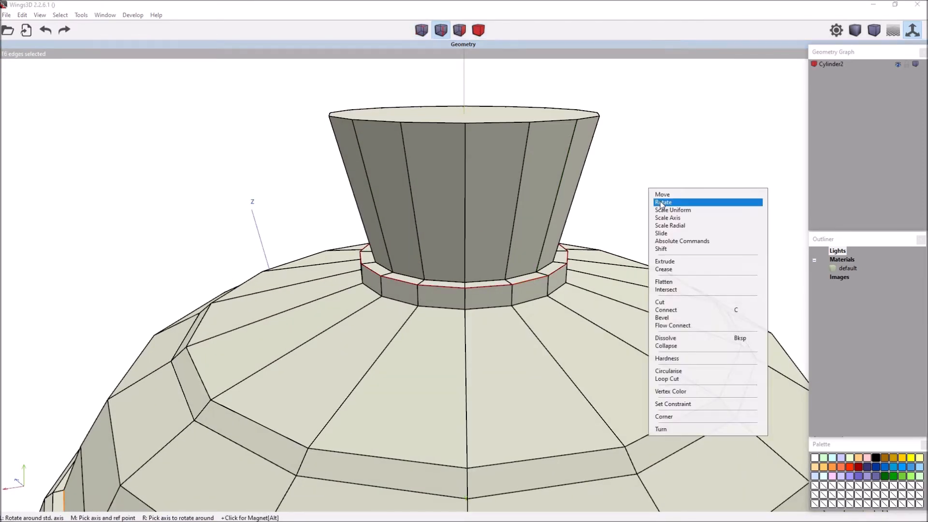
pyautogui.click(692, 317)
pyautogui.click(697, 216)
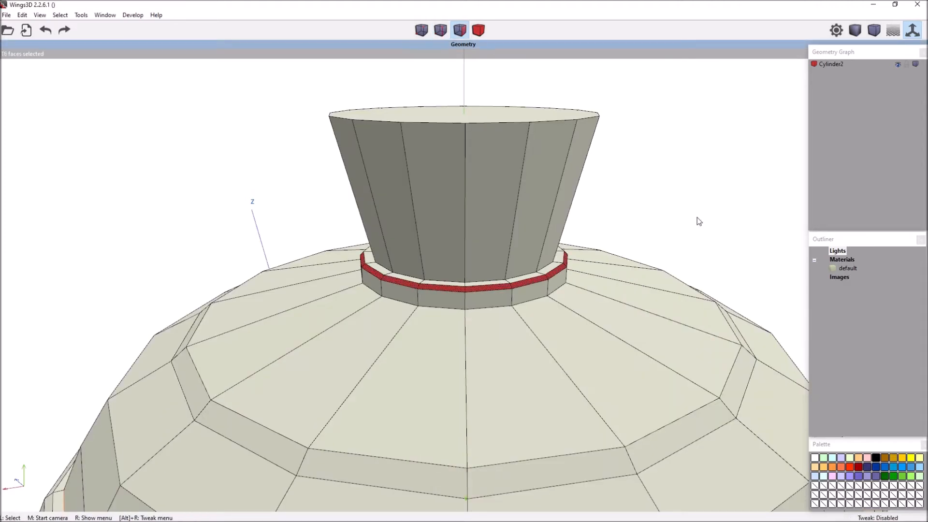
# Smooth the whole lamp body as a trial and preview it with smooth shading
pyautogui.scroll(-3, 698, 228)
pyautogui.press('b')
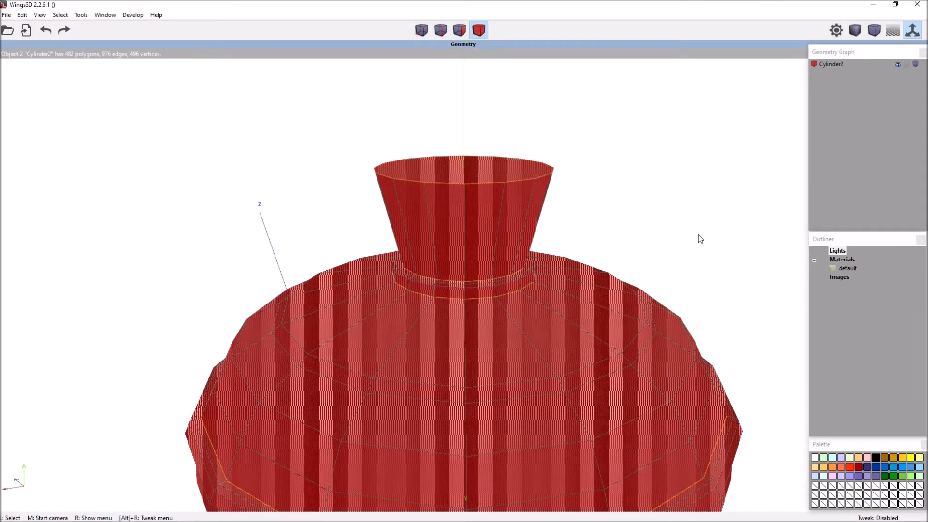
pyautogui.scroll(-3, 698, 235)
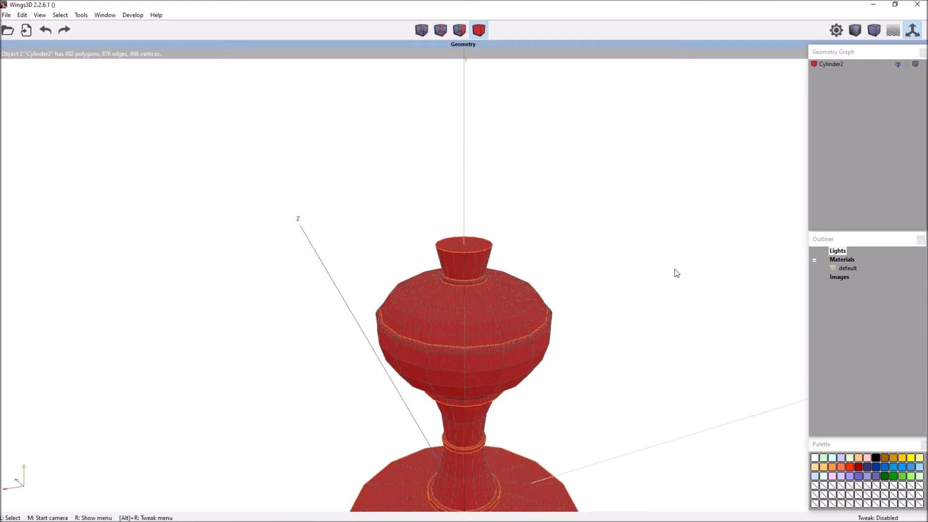
pyautogui.press('s')
pyautogui.press('space')
pyautogui.press('Tab')
pyautogui.middleClick(599, 377)
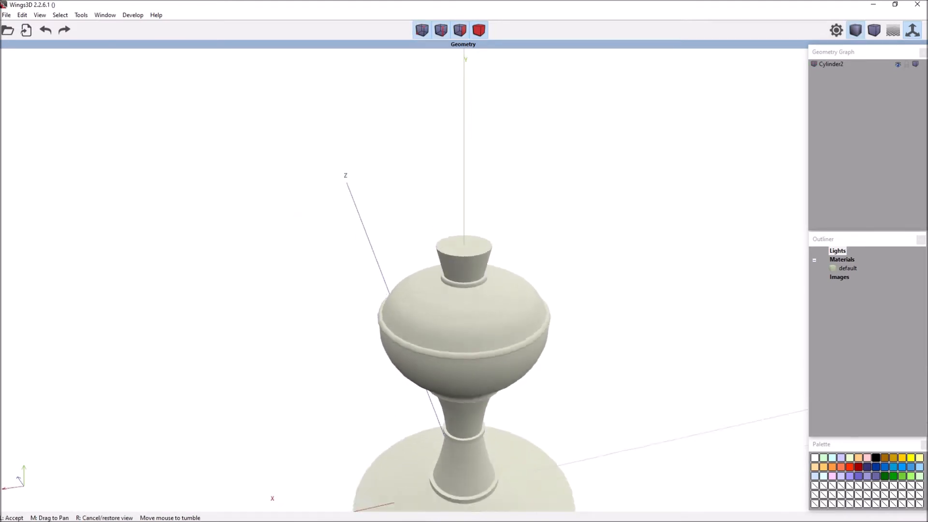
pyautogui.click(607, 398)
# Undo the trial smoothing, clear the selection and return to the flat-shaded wireframe display
pyautogui.hotkey('ctrl', 'alt', 'z')
pyautogui.hotkey('ctrl', 'alt', 'z')
pyautogui.press('space')
pyautogui.press('Tab')
pyautogui.middleClick(635, 285)
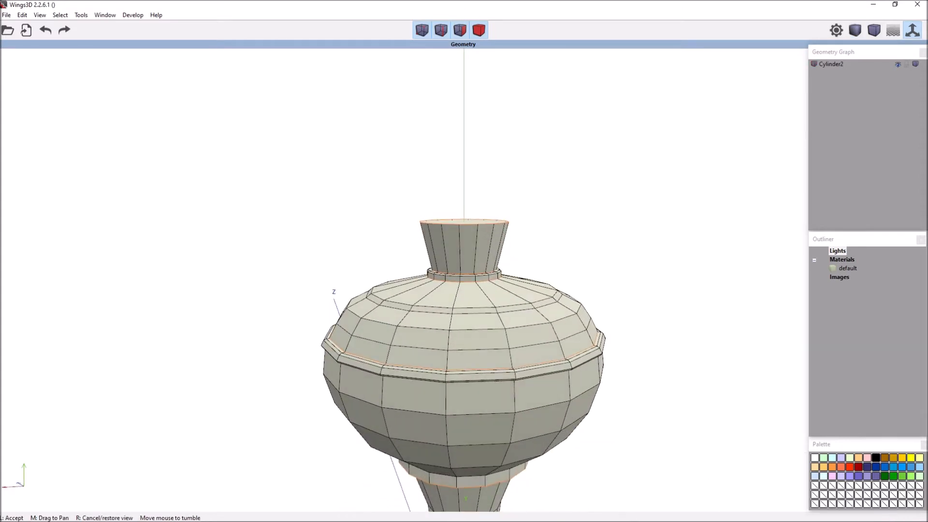
# Check the reference photo, then extrude the neck's top face upward along its normal by about 0.019 for a thin band
pyautogui.click(264, 503)
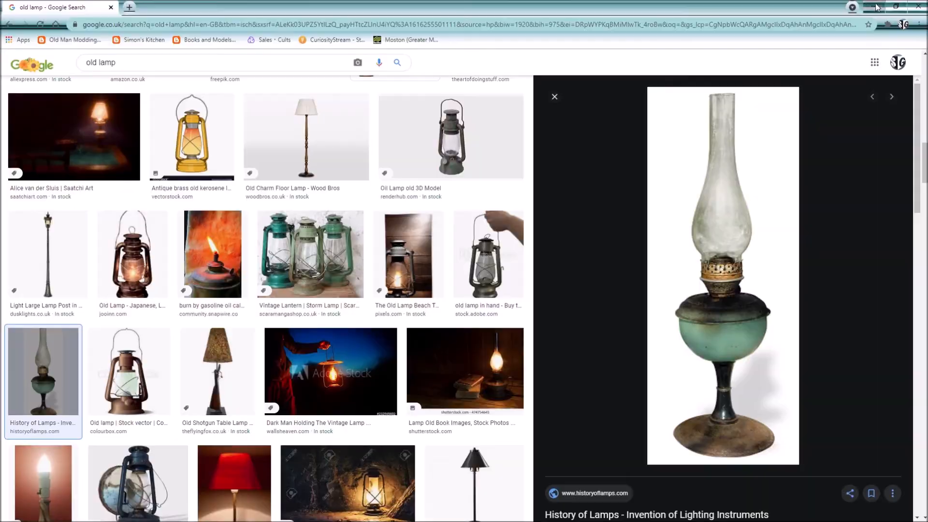
pyautogui.click(875, 7)
pyautogui.click(504, 189)
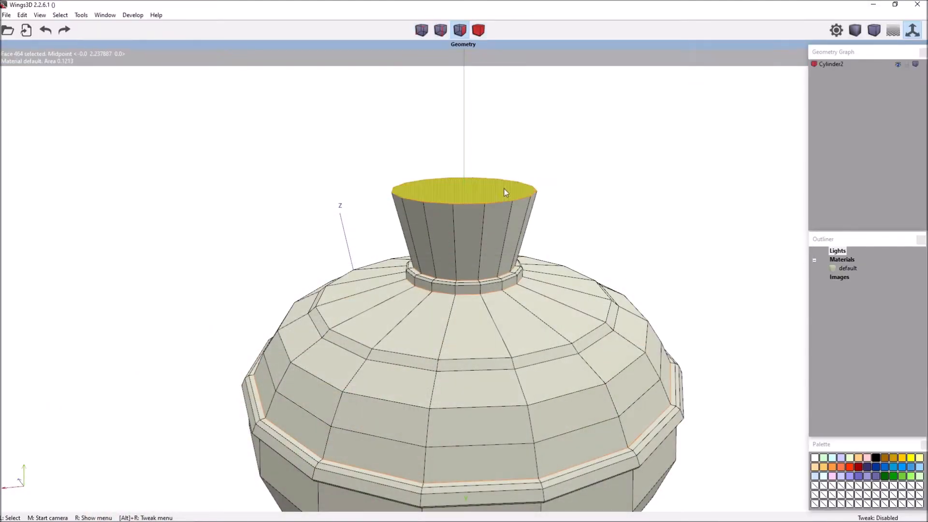
pyautogui.rightClick(622, 167)
pyautogui.click(641, 226)
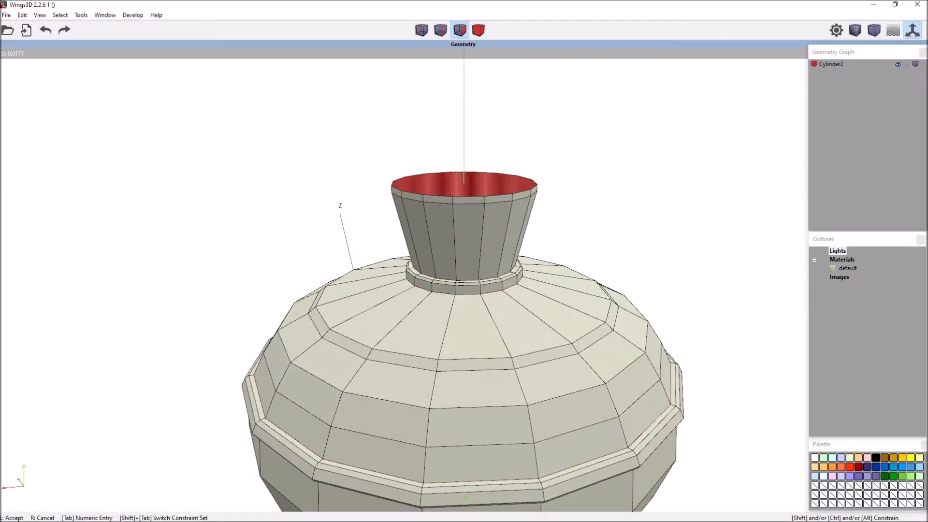
pyautogui.click(598, 196)
pyautogui.press('space')
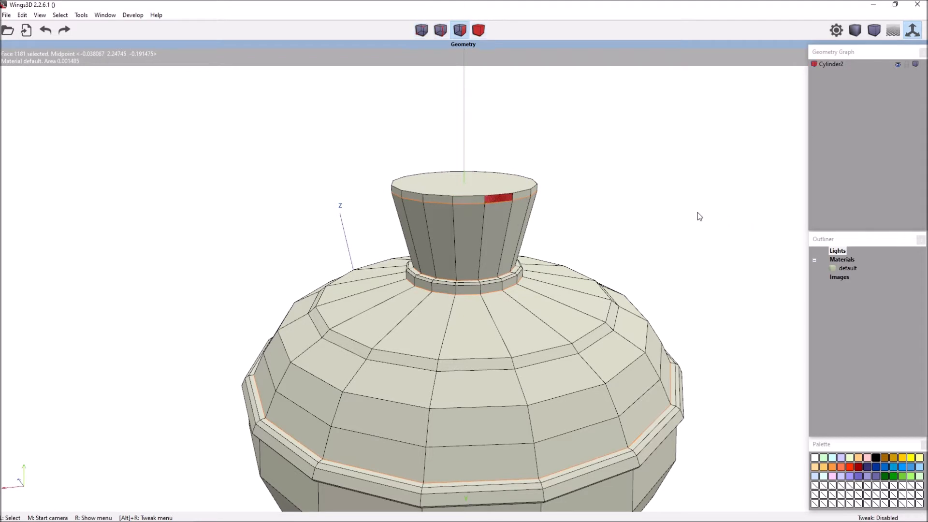
# Select the ring of faces around the neck's top band and extrude it outward as a region into a lip
pyautogui.press('i')
pyautogui.rightClick(720, 199)
pyautogui.click(730, 255)
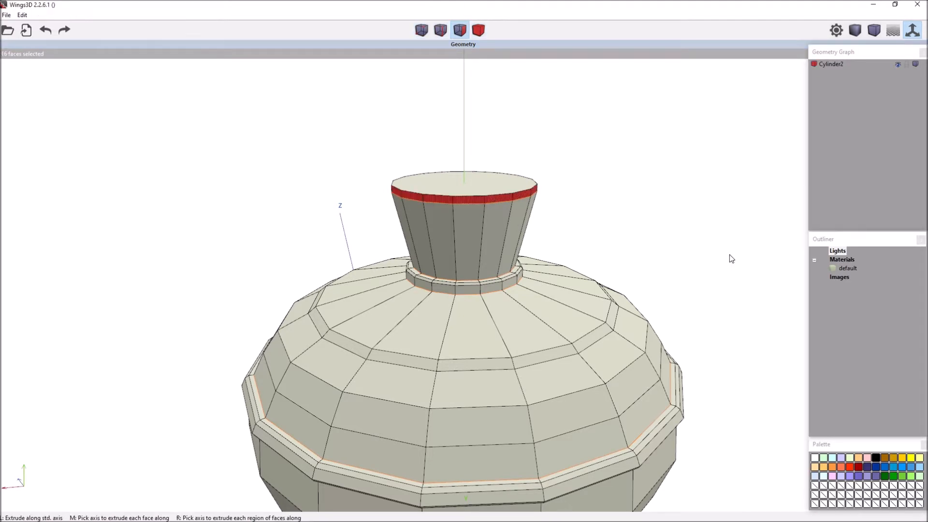
pyautogui.click(692, 208)
pyautogui.middleClick(692, 208)
pyautogui.click(686, 205)
pyautogui.scroll(5, 686, 152)
pyautogui.press('space')
# Select the upper and lower outer edge loops of the neck's lip and bevel them slightly
pyautogui.click(627, 142)
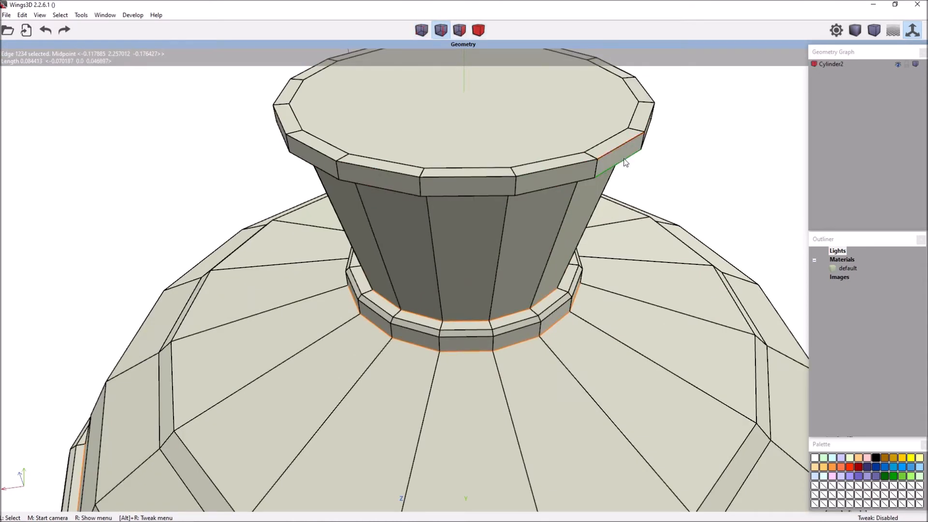
pyautogui.click(624, 159)
pyautogui.press('l')
pyautogui.rightClick(718, 191)
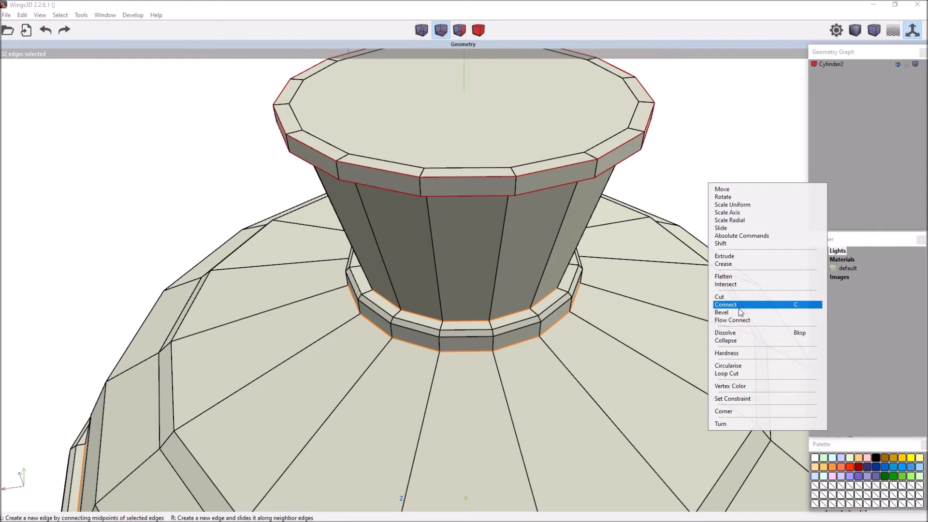
pyautogui.click(739, 315)
pyautogui.click(728, 270)
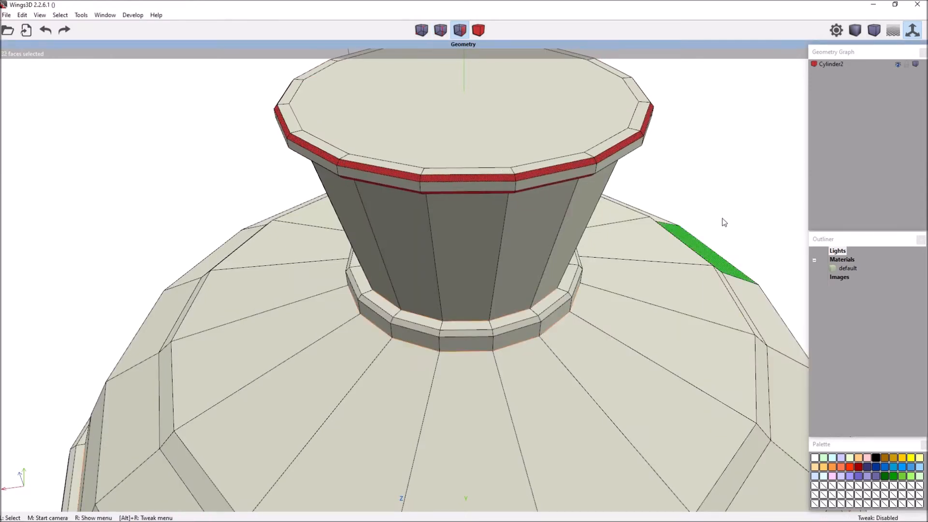
# Smooth the whole lamp body as a trial and inspect the new lip with smooth shading
pyautogui.scroll(-4, 705, 165)
pyautogui.press('b')
pyautogui.press('s')
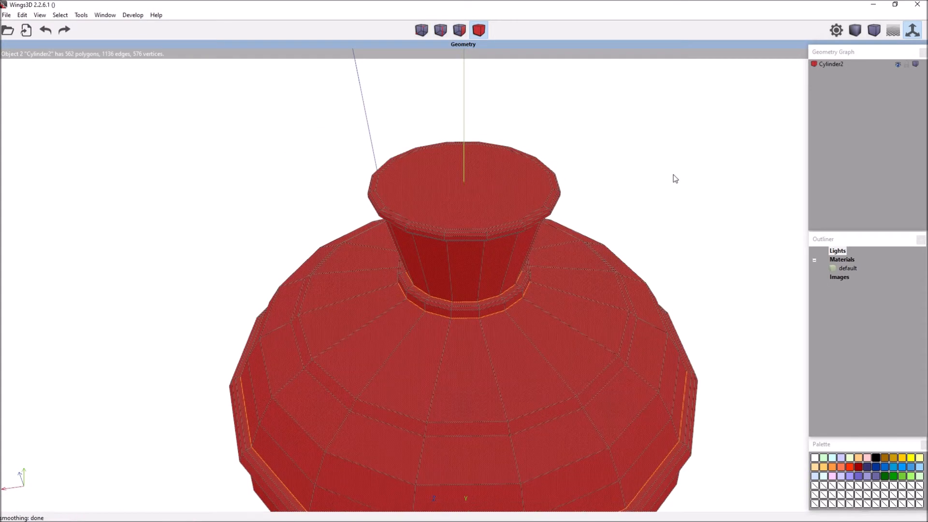
pyautogui.press('space')
pyautogui.press('Tab')
pyautogui.scroll(2, 639, 194)
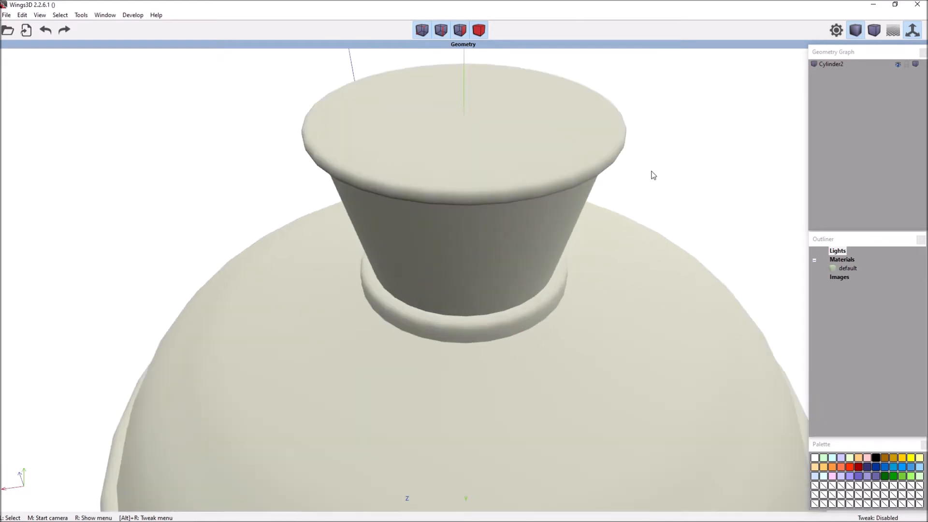
pyautogui.middleClick(653, 174)
pyautogui.scroll(-4, 170, 348)
pyautogui.click(621, 197)
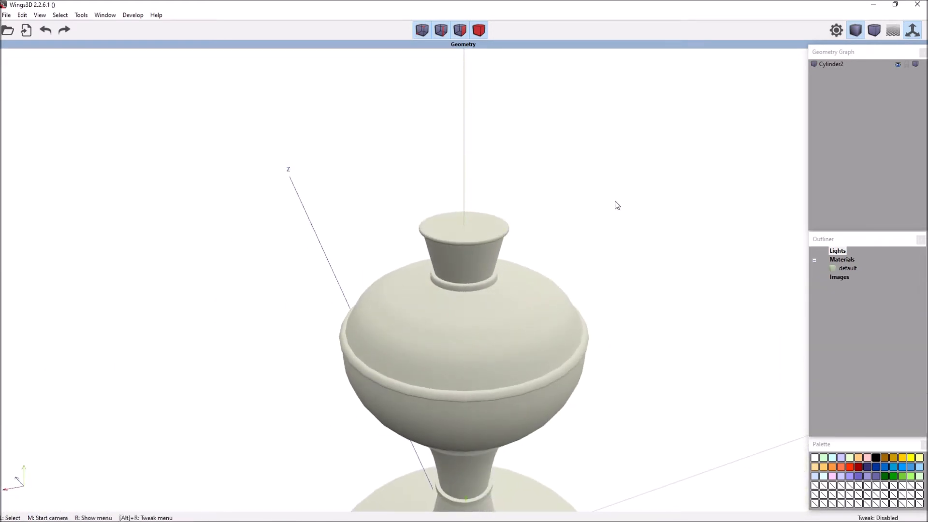
# Return to the flat-shaded wireframe display, undo the trial smoothing and clear the selection
pyautogui.press('Tab')
pyautogui.scroll(3, 611, 213)
pyautogui.hotkey('ctrl', 'a')
pyautogui.hotkey('ctrl', 'z')
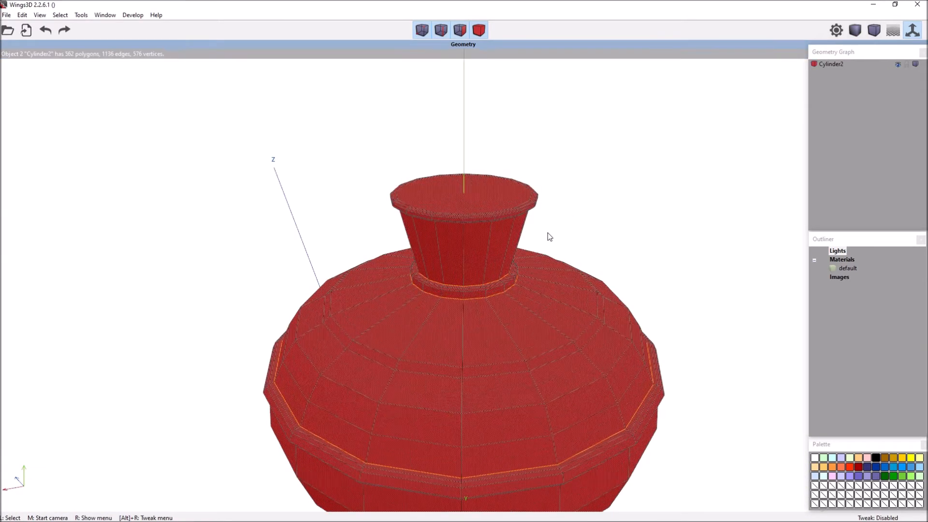
pyautogui.press('space')
# Check the burner in the reference photo, then extrude the neck's top face upward by about 0.044 along its normal
pyautogui.click(253, 514)
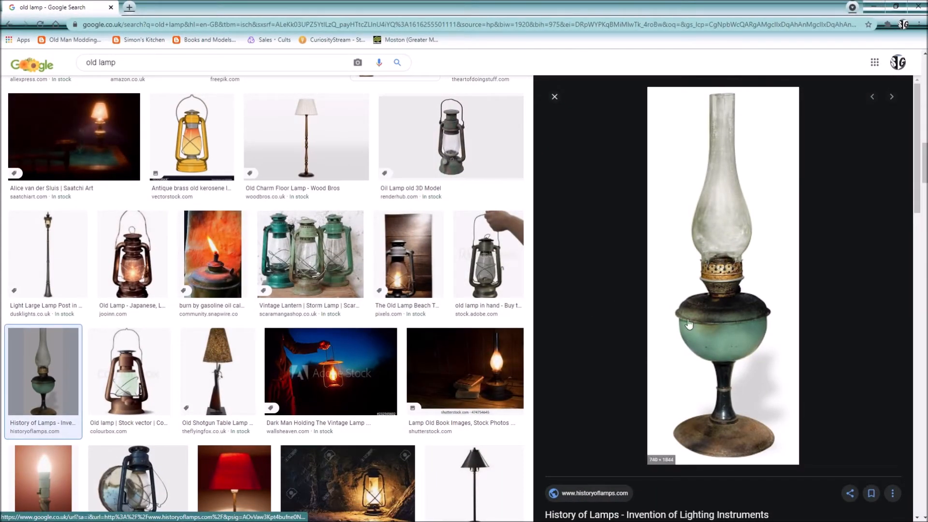
pyautogui.click(863, 8)
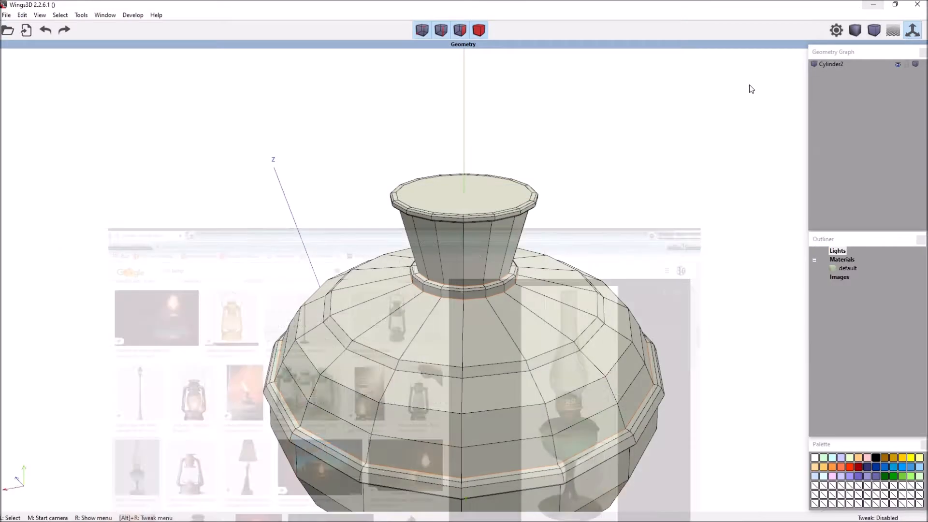
pyautogui.click(483, 202)
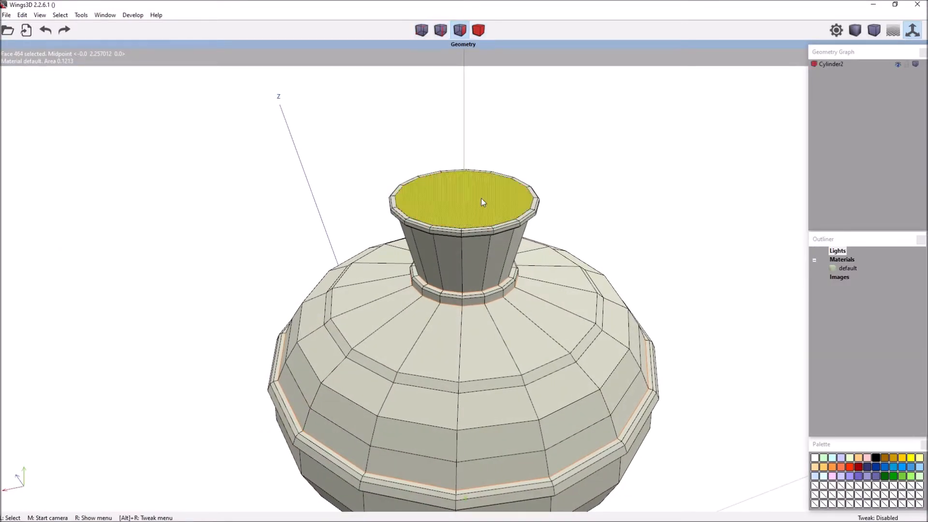
pyautogui.rightClick(617, 170)
pyautogui.click(636, 228)
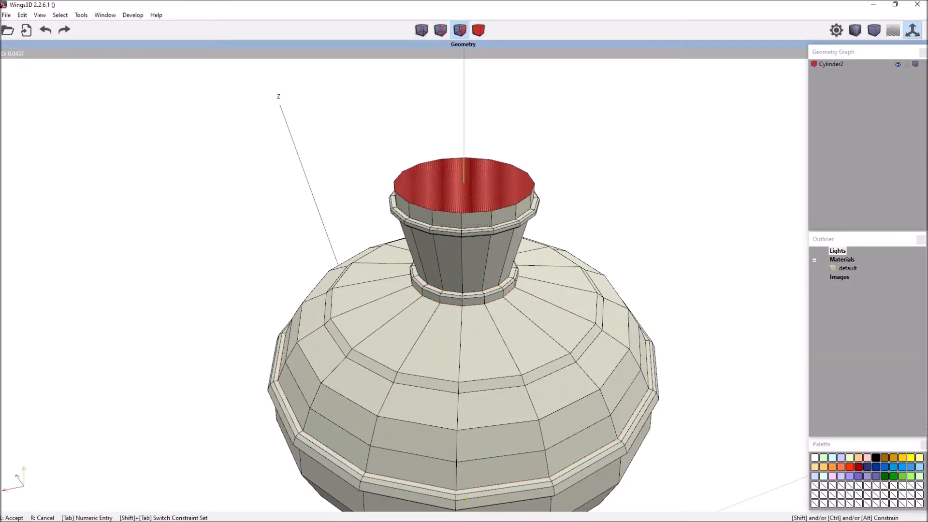
pyautogui.click(637, 207)
# Extrude the top face again into a thin band about 0.014 high, comparing it with the reference photo
pyautogui.rightClick(637, 208)
pyautogui.click(665, 265)
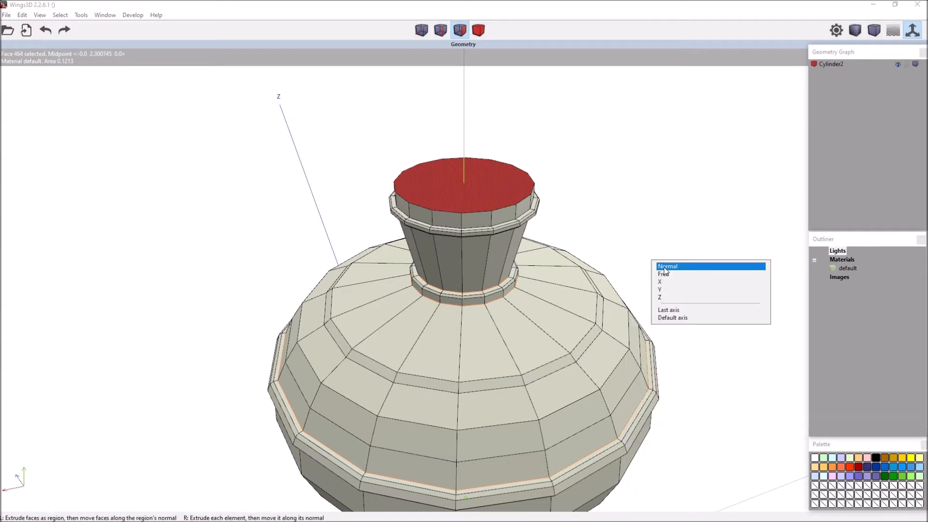
pyautogui.click(663, 265)
pyautogui.click(647, 276)
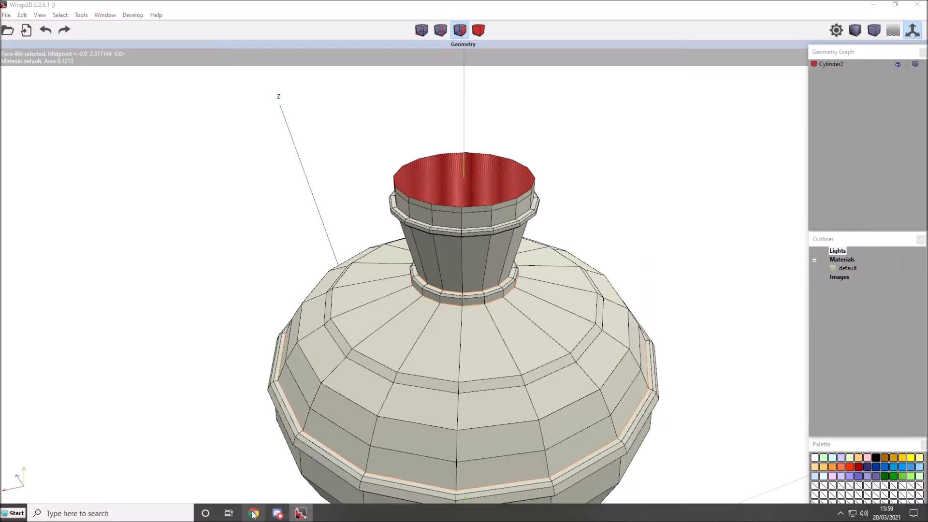
pyautogui.click(254, 515)
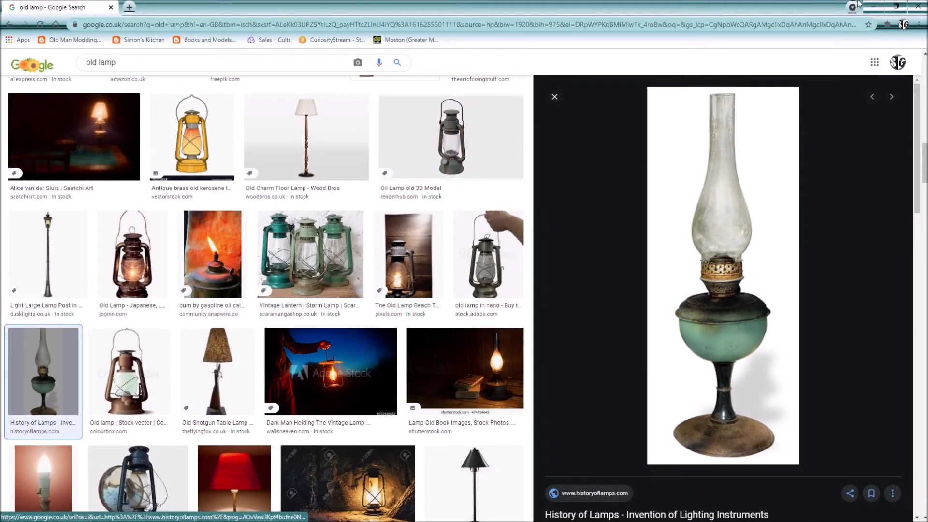
pyautogui.click(873, 7)
pyautogui.rightClick(639, 119)
pyautogui.middleClick(638, 118)
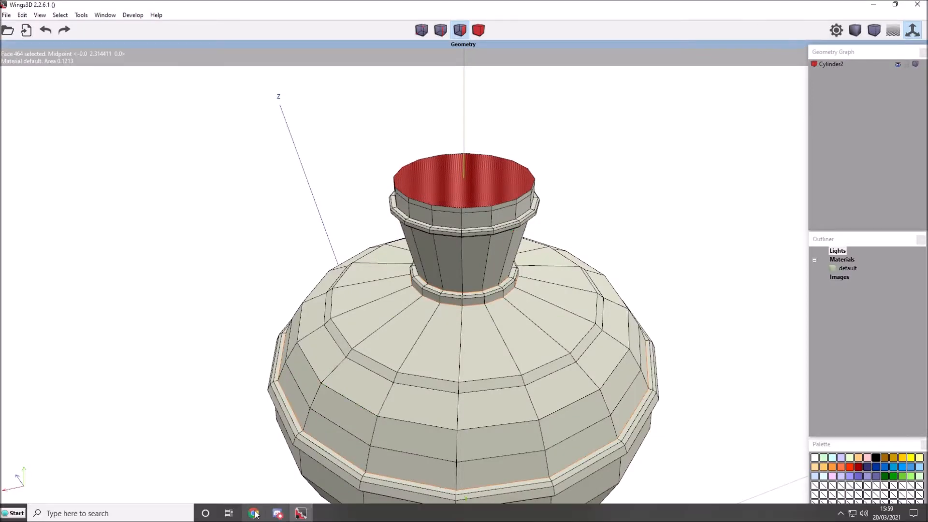
# Check the burner's proportions in the reference photo and extrude the top face upward by about 0.10 along its normal
pyautogui.click(253, 513)
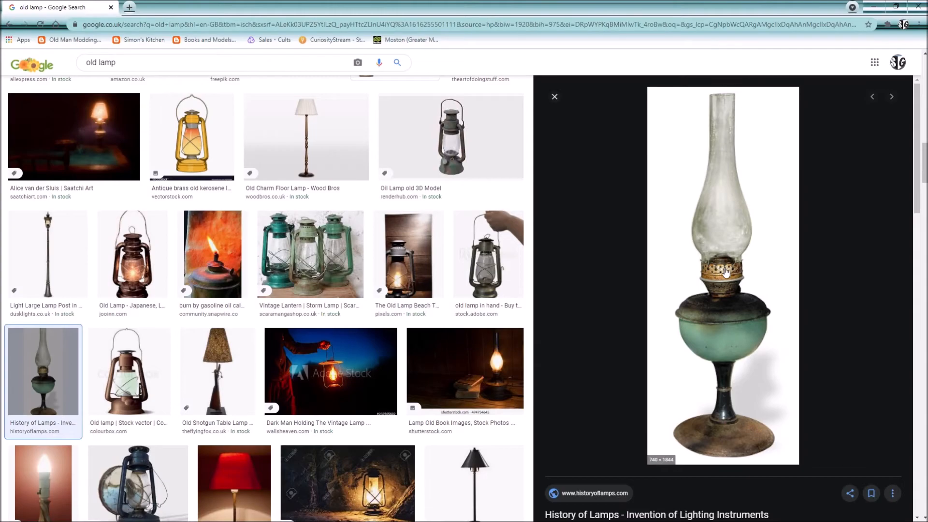
pyautogui.click(874, 6)
pyautogui.rightClick(651, 202)
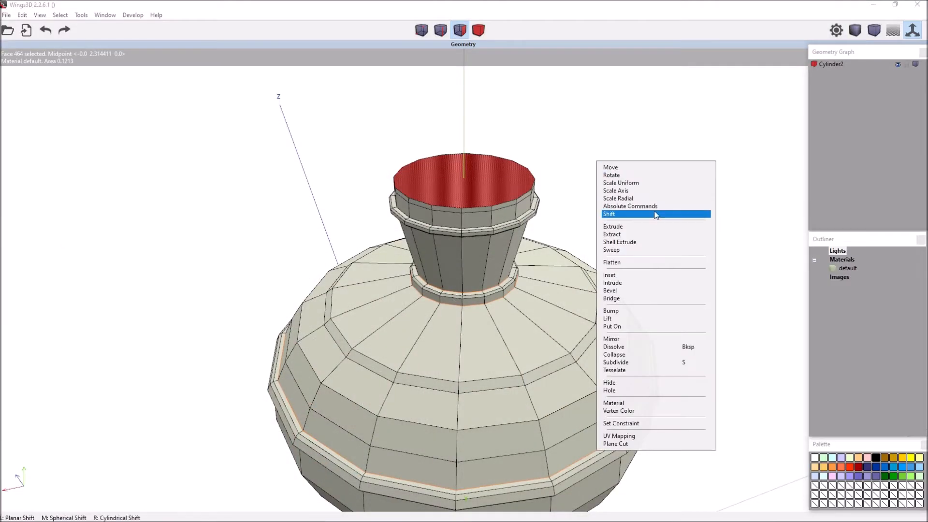
pyautogui.click(646, 226)
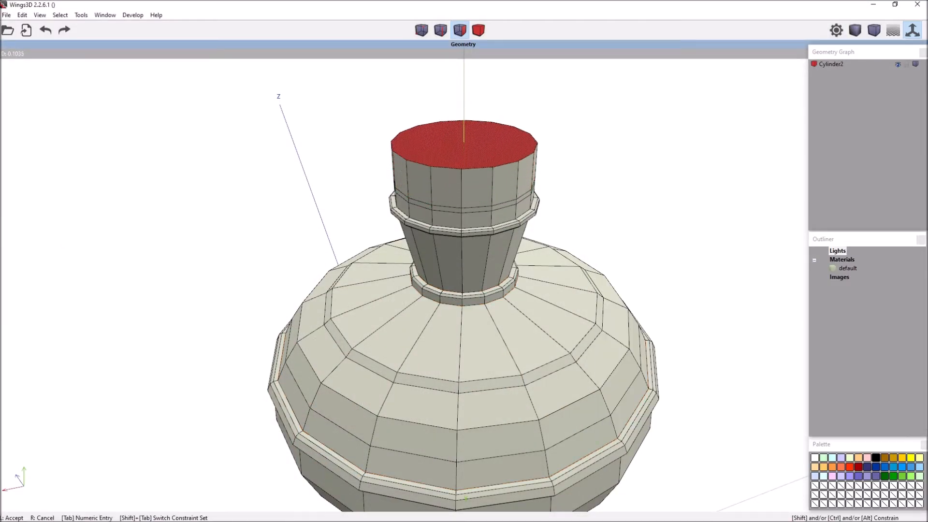
pyautogui.click(646, 228)
# Select the ring of faces in the burner's thin middle band and extrude it outward as a raised ridge
pyautogui.middleClick(605, 202)
pyautogui.click(606, 202)
pyautogui.press('space')
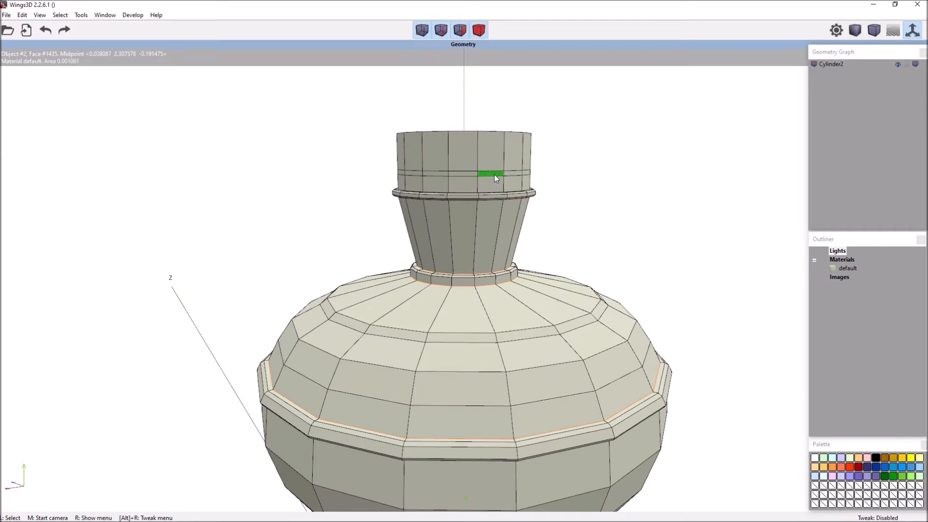
pyautogui.middleClick(621, 179)
pyautogui.click(621, 178)
pyautogui.press('i')
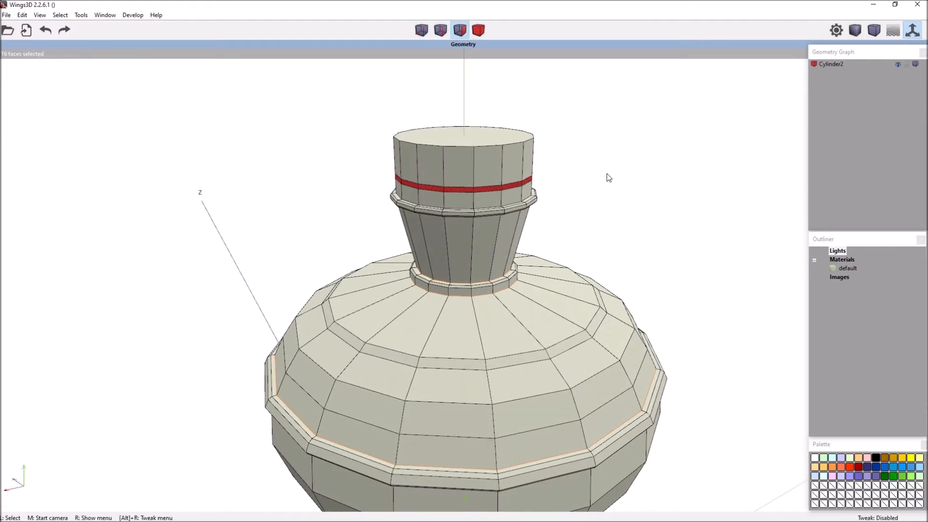
pyautogui.rightClick(609, 178)
pyautogui.click(620, 231)
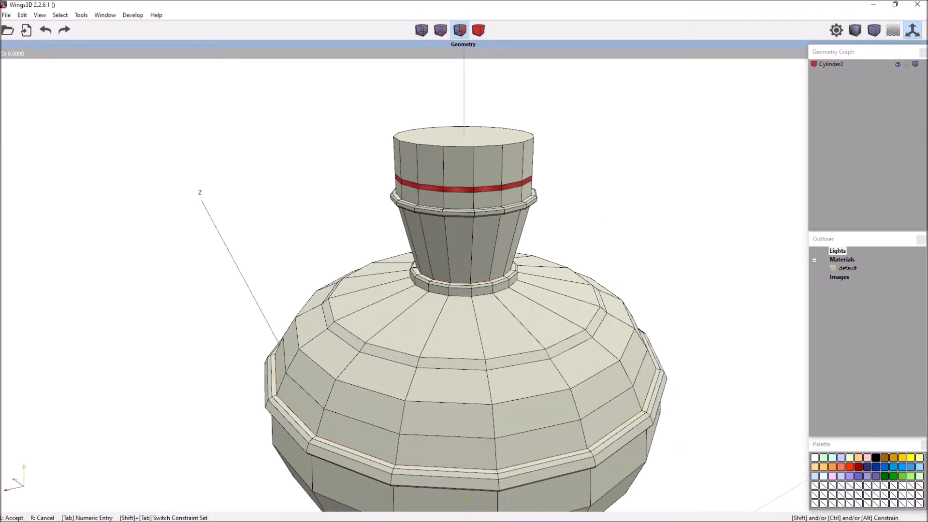
pyautogui.click(619, 234)
# Select the upper and lower outer edge loops of the burner's middle ridge and bevel them slightly
pyautogui.scroll(5, 614, 201)
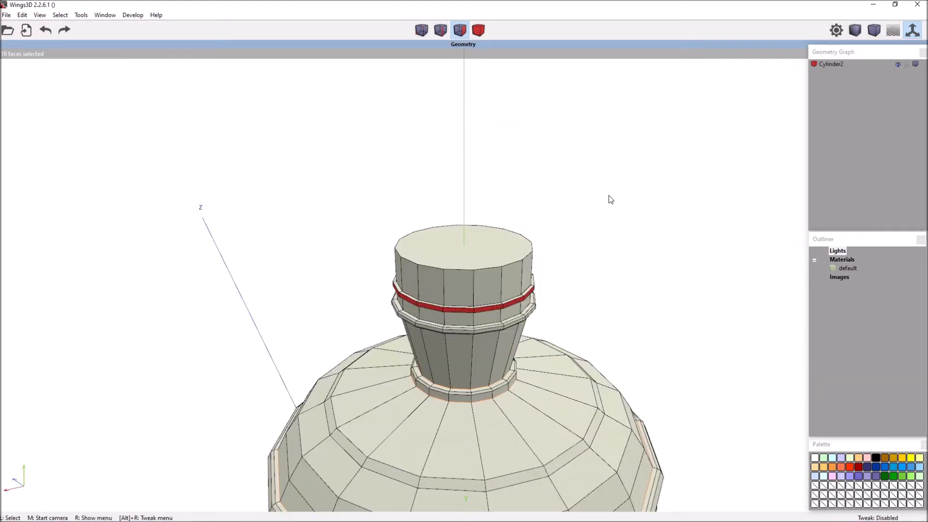
pyautogui.press('space')
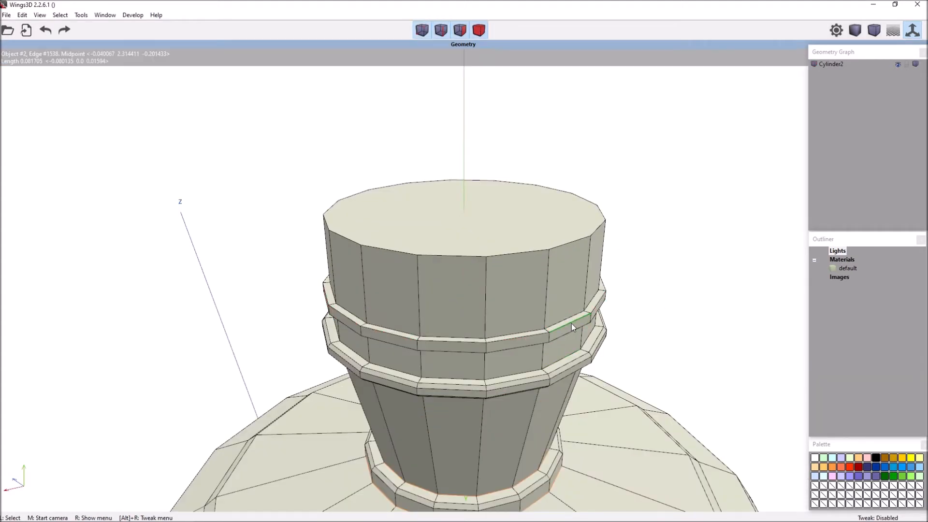
pyautogui.click(571, 324)
pyautogui.click(572, 329)
pyautogui.press('l')
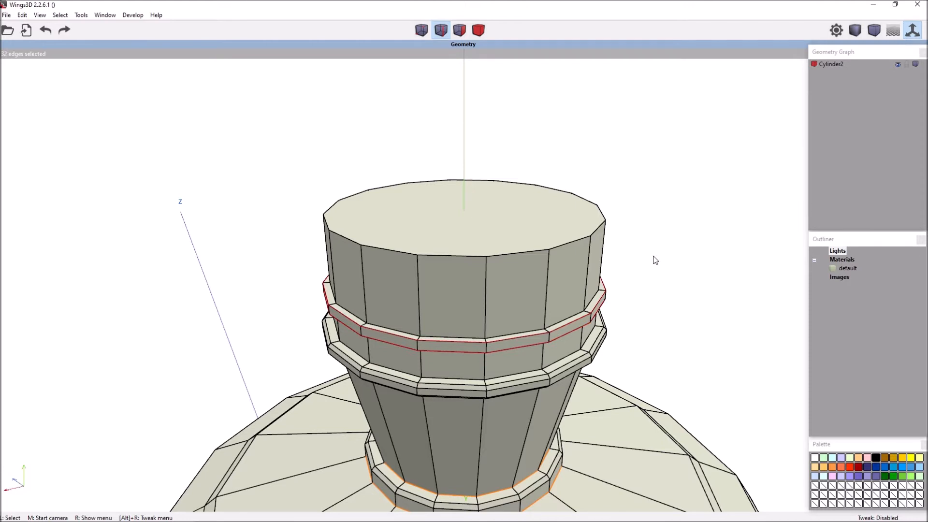
pyautogui.rightClick(655, 261)
pyautogui.click(669, 378)
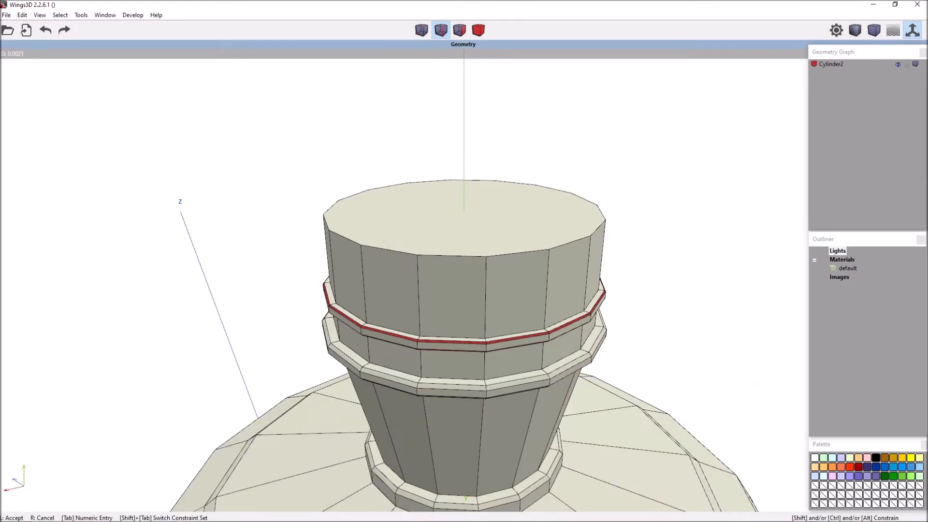
pyautogui.click(670, 380)
# Smooth the whole body as a trial and inspect the two-ridged burner in smooth shading
pyautogui.scroll(-3, 672, 320)
pyautogui.press('b')
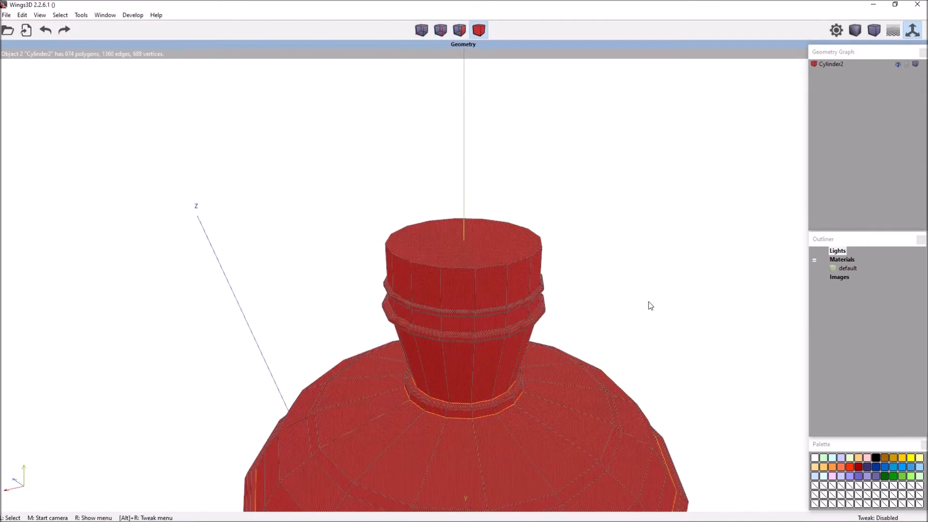
pyautogui.press('space')
pyautogui.press('Tab')
pyautogui.middleClick(638, 309)
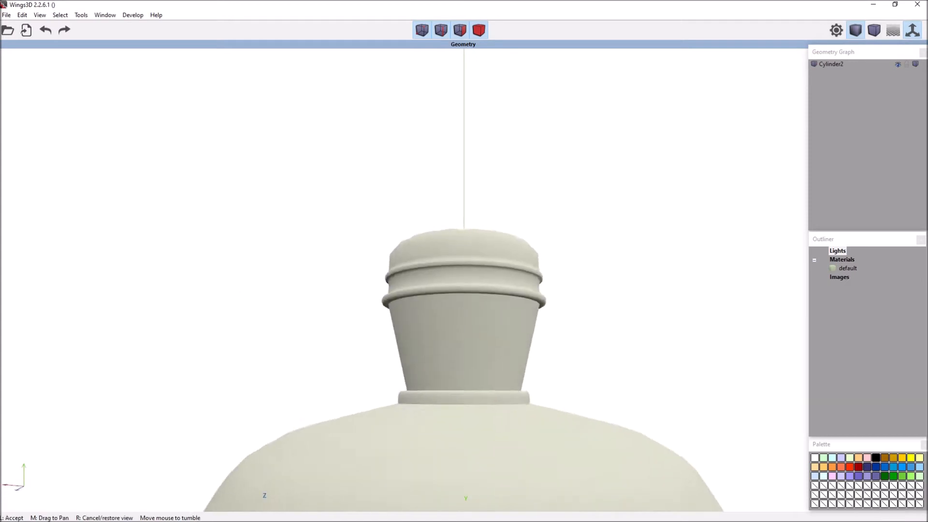
pyautogui.click(634, 319)
# Undo the trial smoothing of the burner and body, clear the selection and switch smooth shading off
pyautogui.hotkey('ctrl', 'alt', 'z')
pyautogui.hotkey('ctrl', 'alt', 'z')
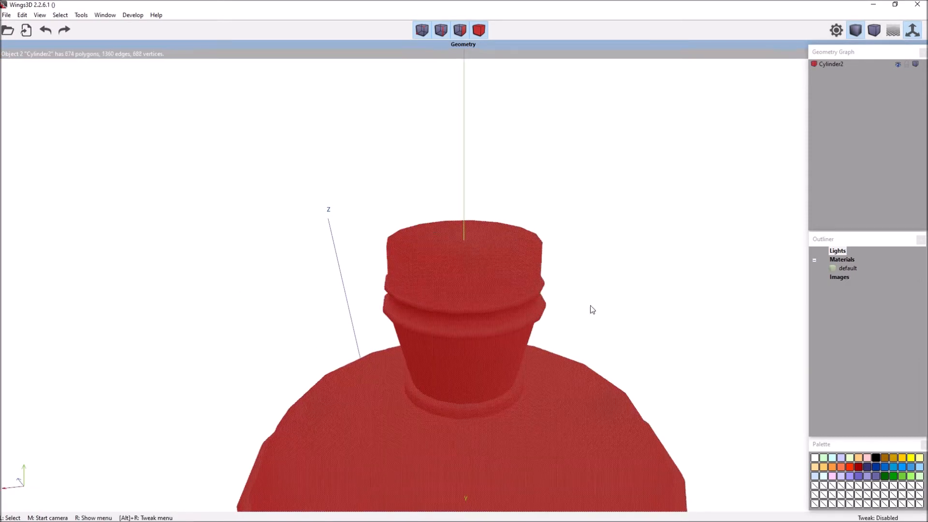
pyautogui.press('space')
pyautogui.middleClick(591, 309)
pyautogui.click(650, 254)
pyautogui.press('Tab')
# Select the burner's top cap face and inset it slightly to leave a thin rim
pyautogui.press('f')
pyautogui.click(469, 253)
pyautogui.middleClick(468, 253)
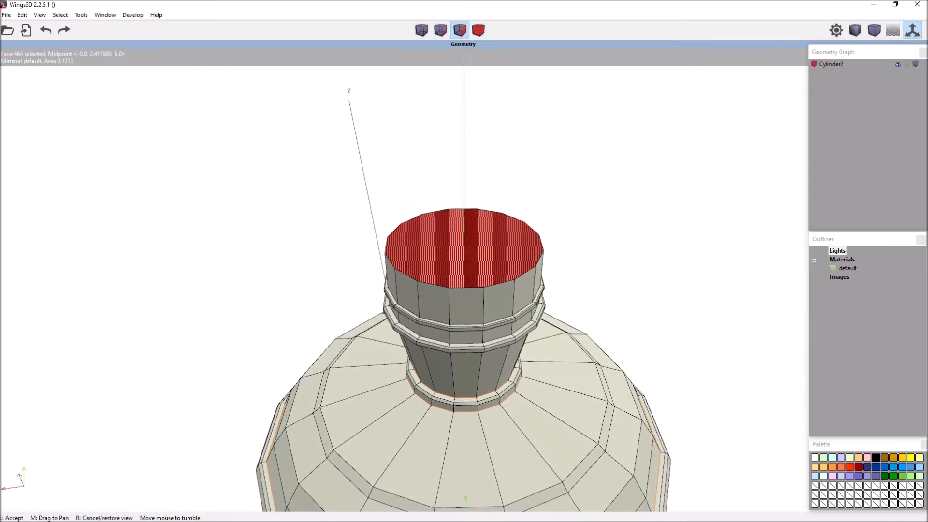
pyautogui.rightClick(618, 175)
pyautogui.click(622, 277)
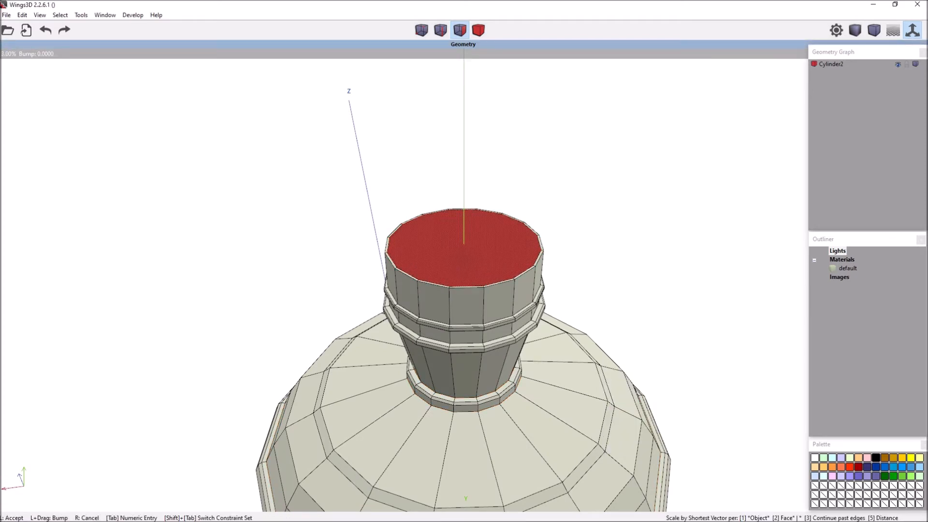
pyautogui.click(642, 179)
# Extrude the inset cap face downward along its normal by about 0.15 to hollow out the burner, and clear the selection
pyautogui.rightClick(642, 177)
pyautogui.click(635, 236)
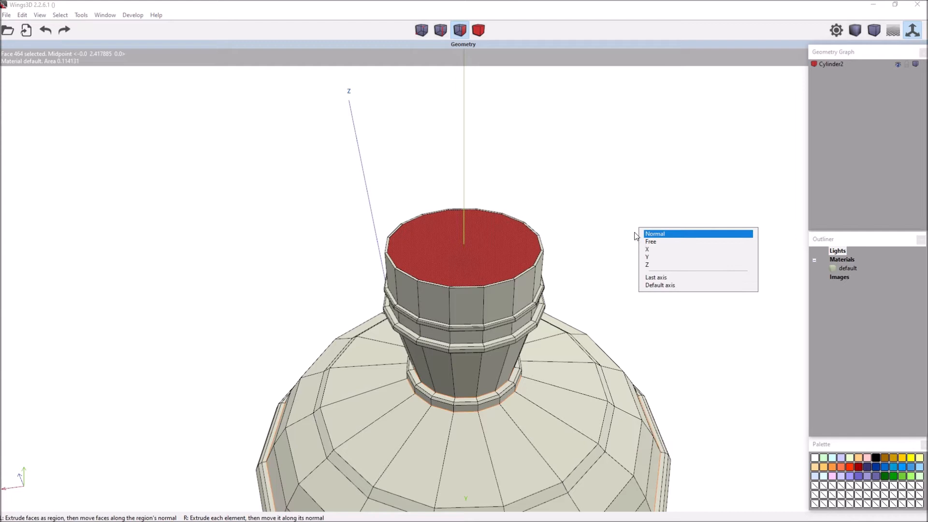
pyautogui.click(652, 236)
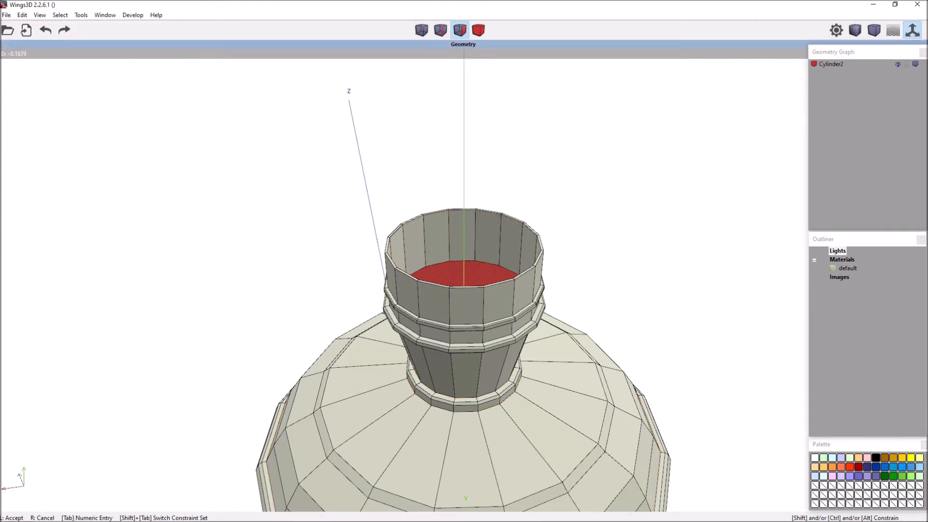
pyautogui.click(652, 235)
pyautogui.middleClick(653, 235)
pyautogui.click(621, 246)
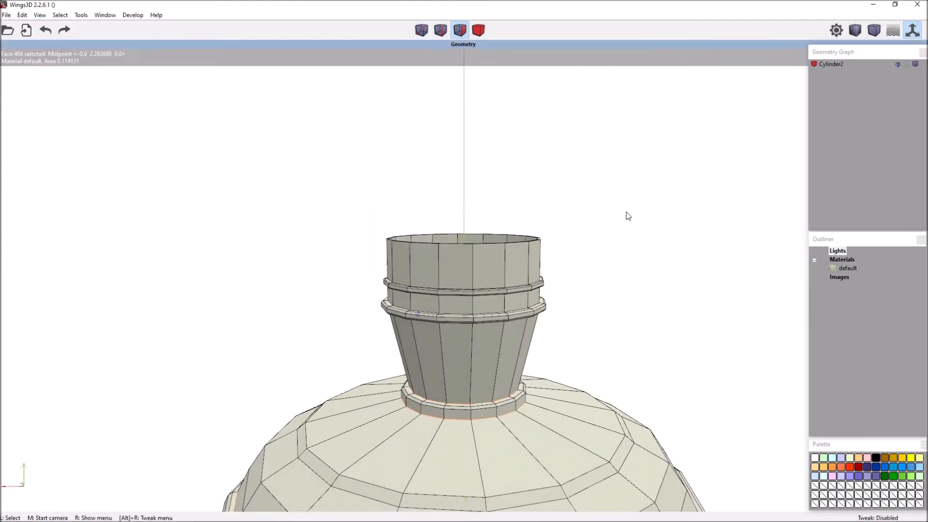
pyautogui.press('space')
# Select the ring of vertical edges in the burner's upper outer band and cut it with a horizontal edge loop at mid-height
pyautogui.middleClick(626, 215)
pyautogui.click(492, 273)
pyautogui.press('2')
pyautogui.click(486, 273)
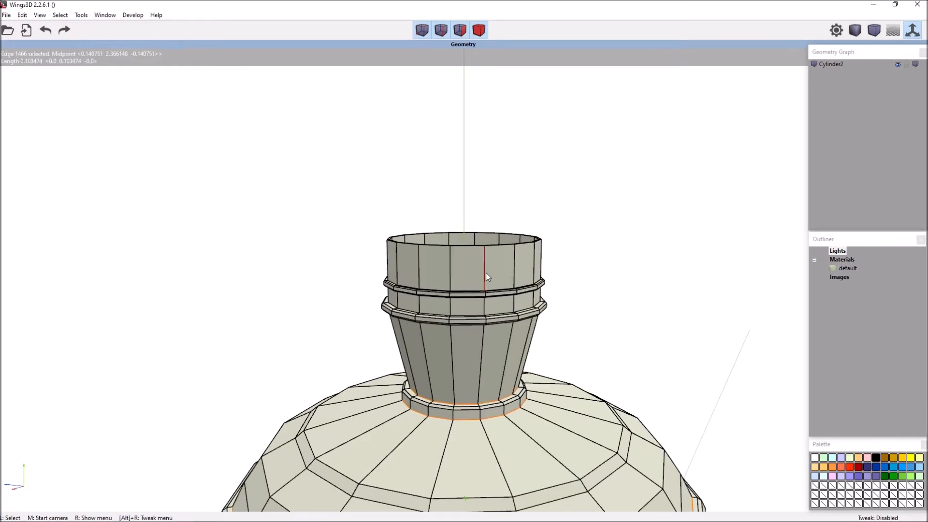
pyautogui.press('g')
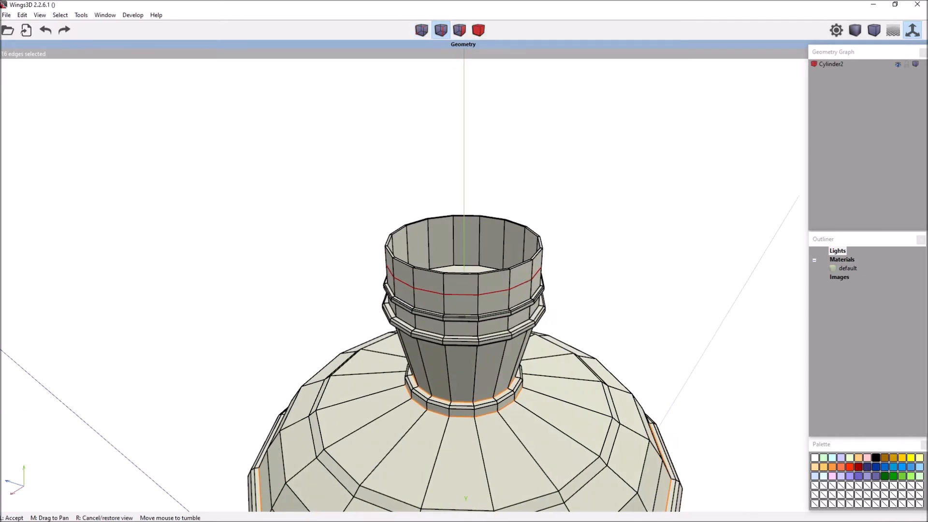
pyautogui.press('space')
# Select the whole lamp body, auto-smooth it to mark its hard edges, and check the result in smooth shading
pyautogui.scroll(-5, 624, 259)
pyautogui.middleClick(598, 277)
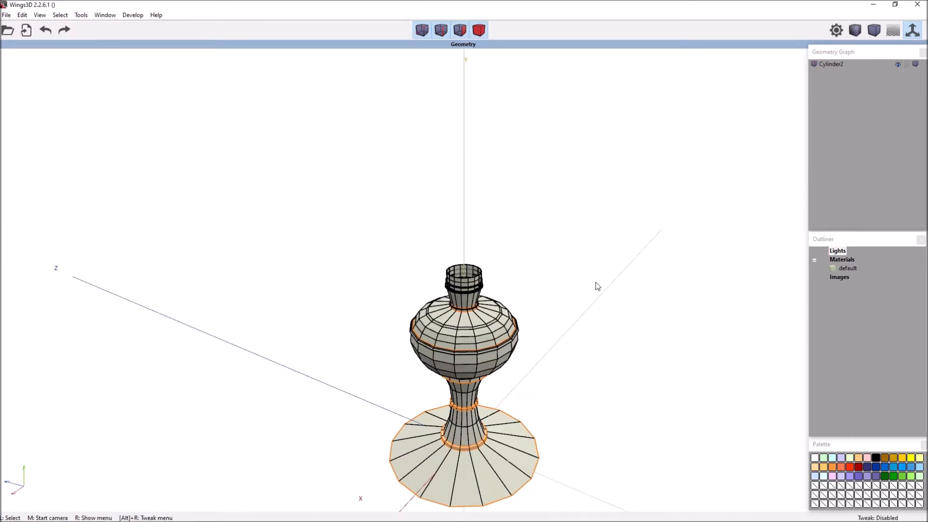
pyautogui.click(598, 277)
pyautogui.moveTo(587, 381); pyautogui.dragTo(297, 175)
pyautogui.press('b')
pyautogui.press('space')
pyautogui.press('Tab')
pyautogui.scroll(4, 608, 405)
pyautogui.scroll(-4, 609, 409)
pyautogui.press('Tab')
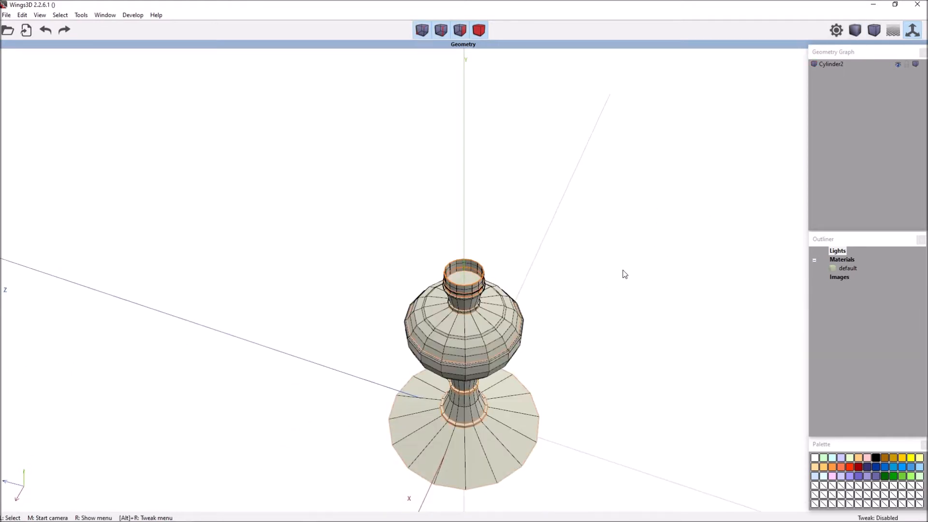
# Rename the lamp body as Lmap and hide it
pyautogui.rightClick(840, 66)
pyautogui.click(846, 76)
pyautogui.write('Lmap')
pyautogui.press('Return')
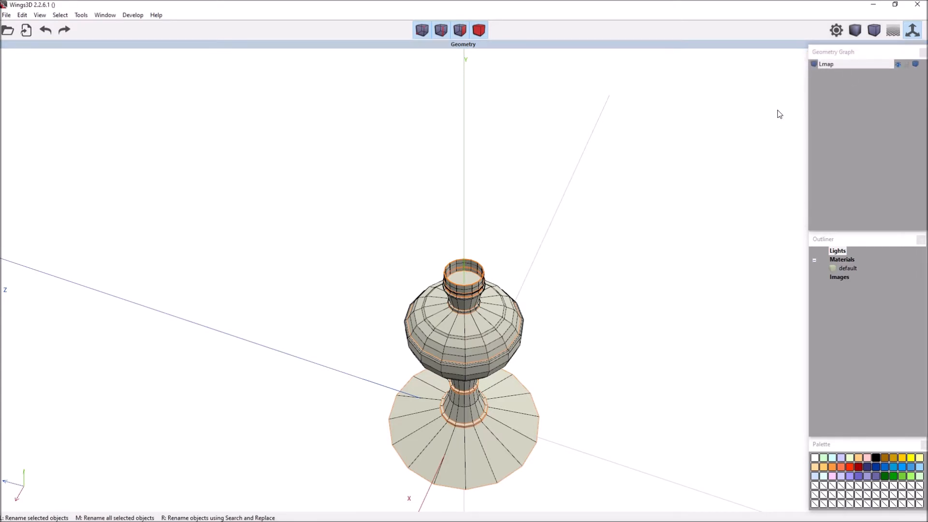
pyautogui.click(899, 66)
# Add a new cylinder and move its side faces inward along their normals by about 0.94 to form a thin rod
pyautogui.rightClick(490, 258)
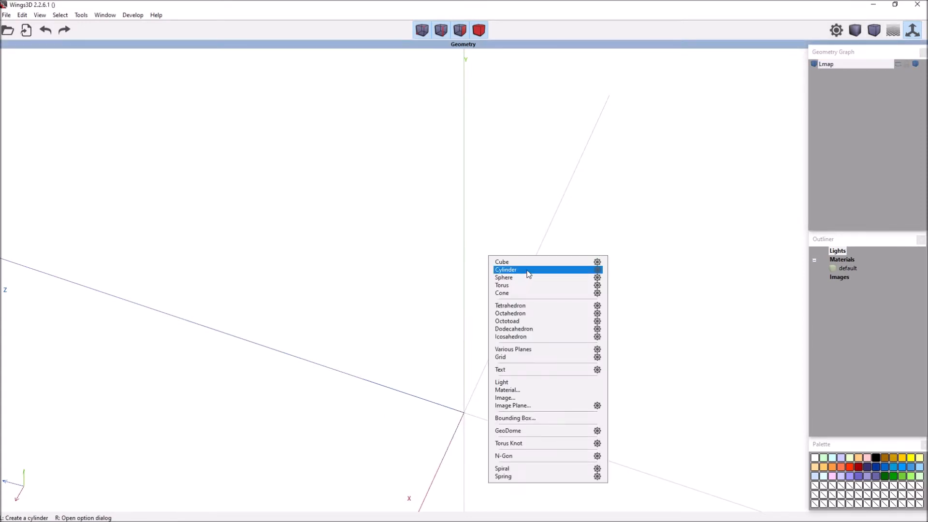
pyautogui.click(528, 269)
pyautogui.scroll(-3, 468, 361)
pyautogui.middleClick(468, 361)
pyautogui.click(468, 364)
pyautogui.click(474, 364)
pyautogui.press('i')
pyautogui.rightClick(595, 211)
pyautogui.middleClick(598, 209)
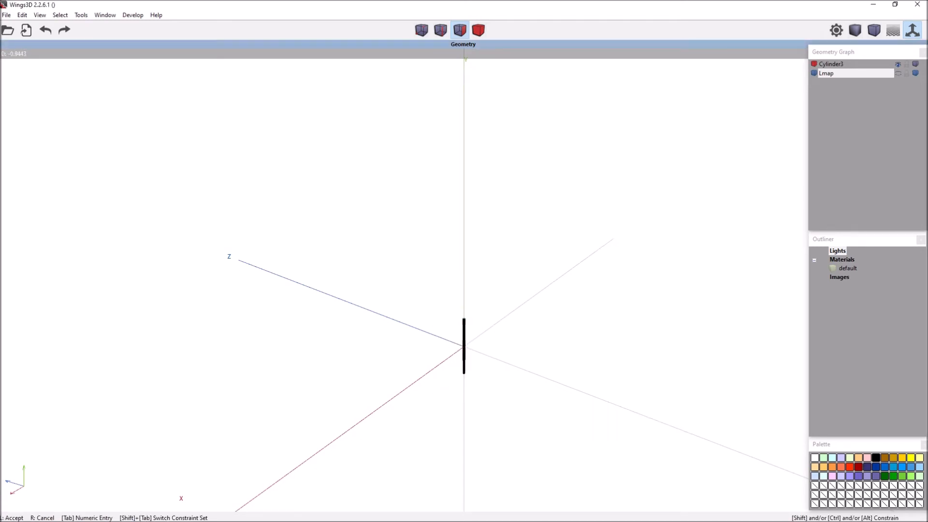
# Rotate the whole rod about the X axis until it lies horizontally along the Z axis
pyautogui.rightClick(589, 212)
pyautogui.click(624, 220)
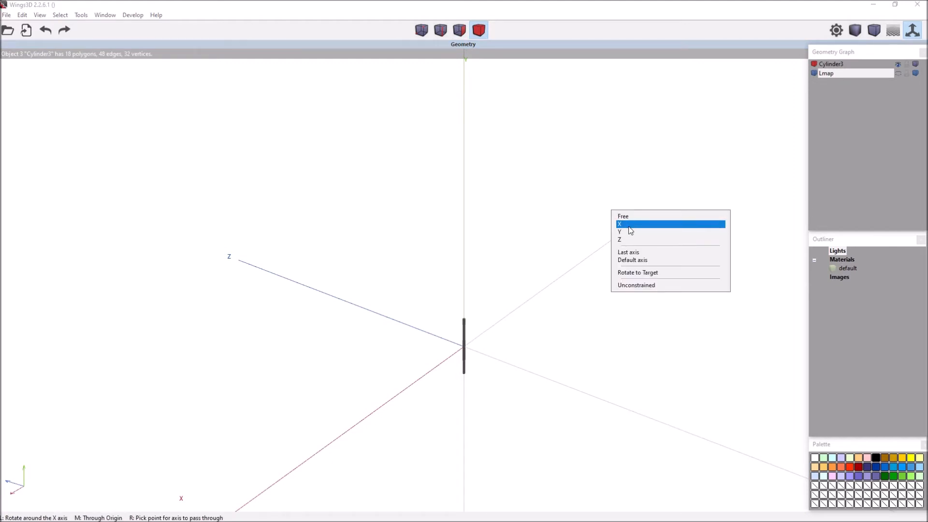
pyautogui.click(629, 225)
pyautogui.click(628, 230)
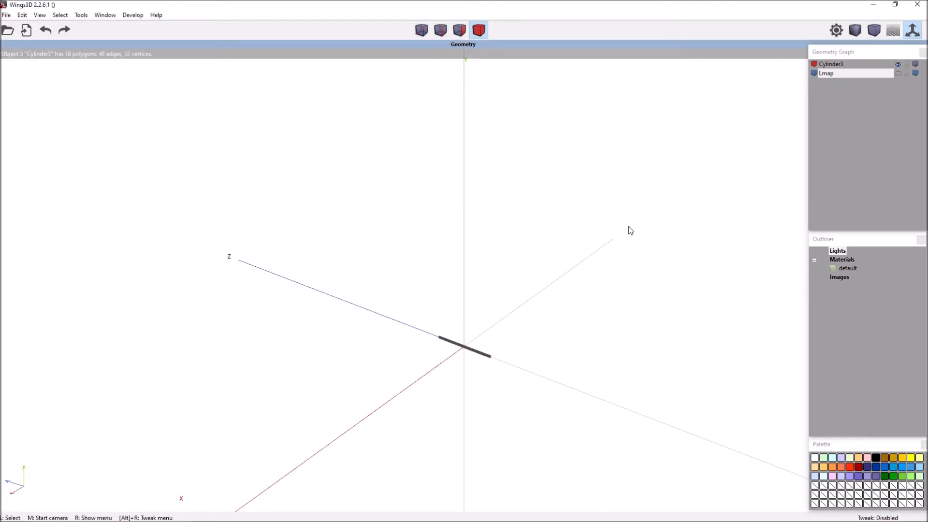
# Show the Lmap object again and raise the rod along the Y axis until it crosses the burner just below the rim
pyautogui.click(899, 74)
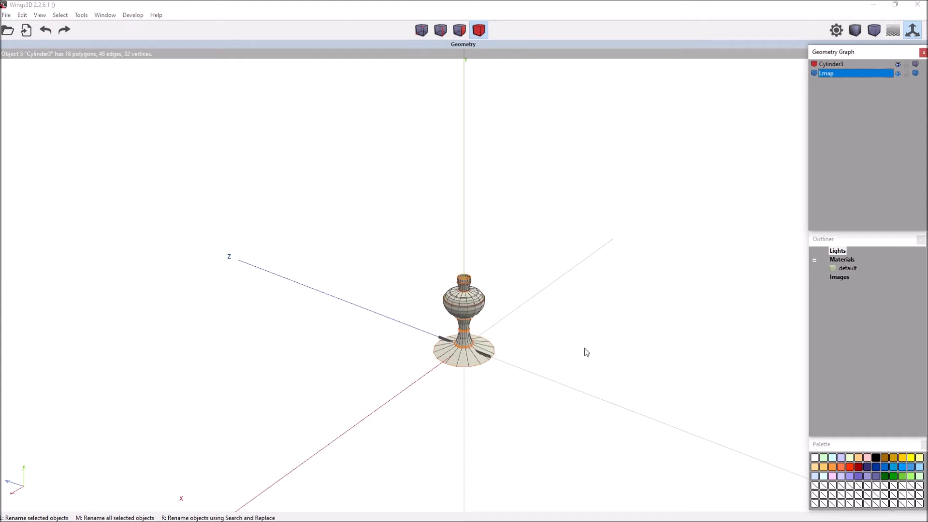
pyautogui.scroll(5, 584, 347)
pyautogui.rightClick(585, 327)
pyautogui.click(587, 251)
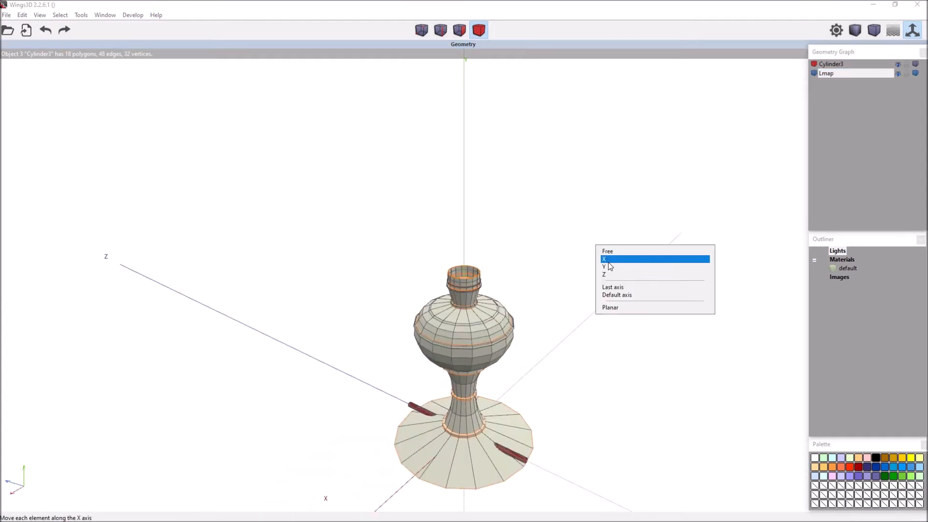
pyautogui.click(624, 259)
pyautogui.click(574, 260)
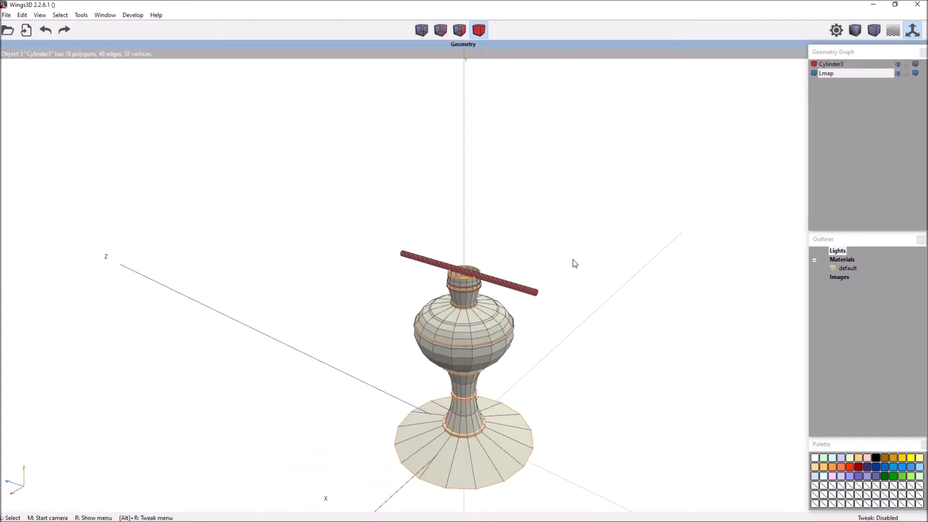
pyautogui.scroll(8, 575, 260)
pyautogui.middleClick(607, 184)
pyautogui.click(606, 184)
pyautogui.click(638, 197)
pyautogui.moveTo(638, 197); pyautogui.dragTo(648, 309)
pyautogui.rightClick(640, 154)
pyautogui.click(650, 164)
pyautogui.click(650, 166)
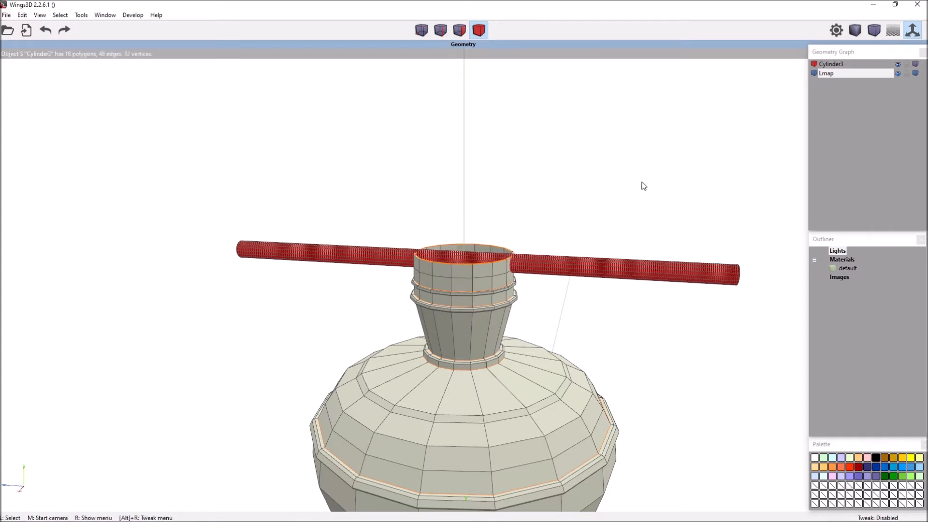
# Select the rod's side faces and move them slightly inward along their normals to make the rod thinner
pyautogui.press('space')
pyautogui.moveTo(638, 308); pyautogui.dragTo(641, 166)
pyautogui.rightClick(643, 155)
pyautogui.middleClick(648, 164)
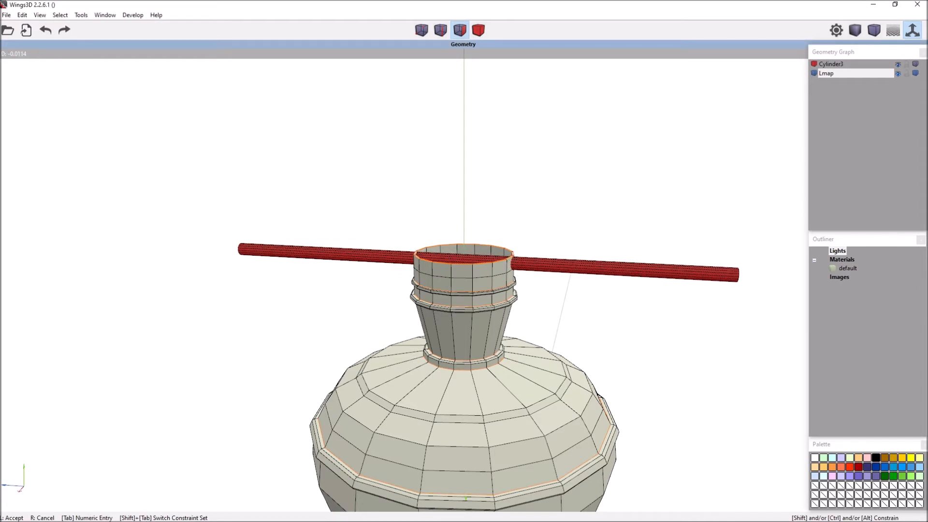
pyautogui.middleClick(645, 159)
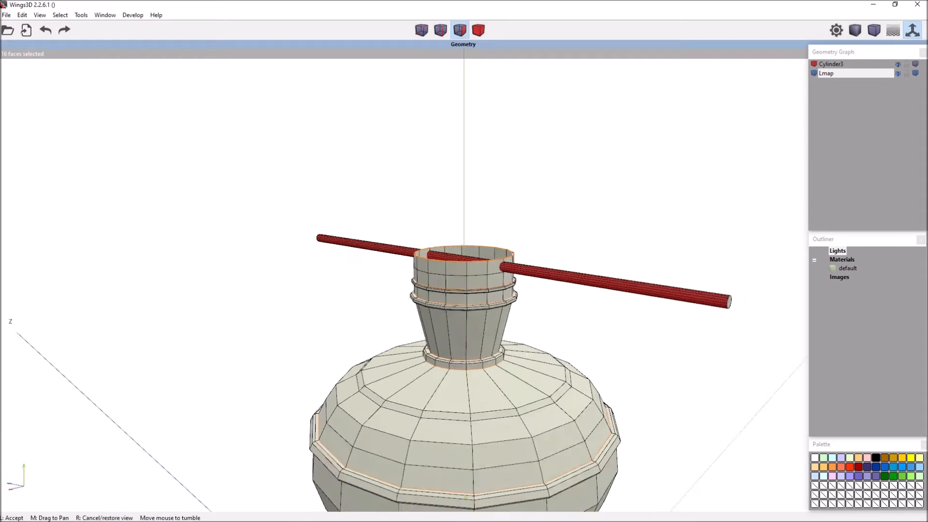
pyautogui.click(694, 196)
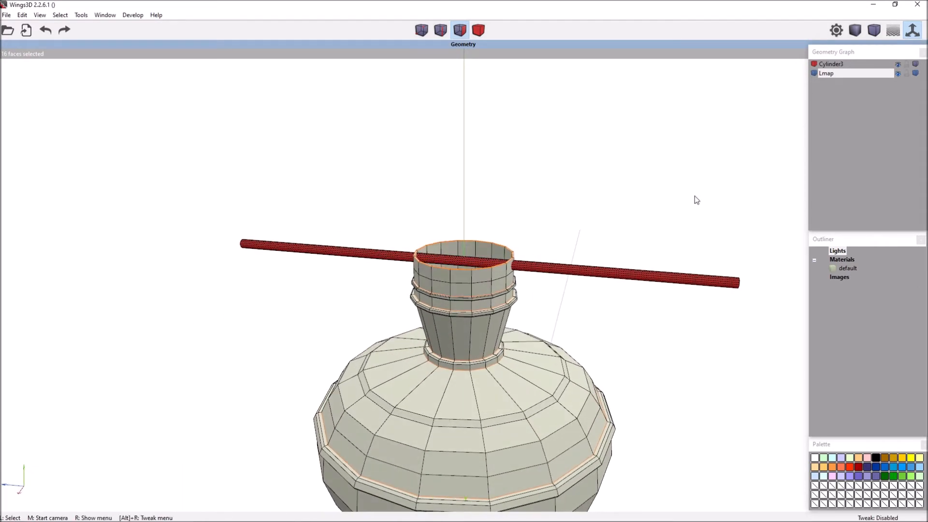
pyautogui.middleClick(694, 196)
pyautogui.click(694, 196)
# Select the rod's two end faces and move them inward along their normals by about 0.92 to shorten the rod
pyautogui.press('space')
pyautogui.click(444, 180)
pyautogui.middleClick(550, 182)
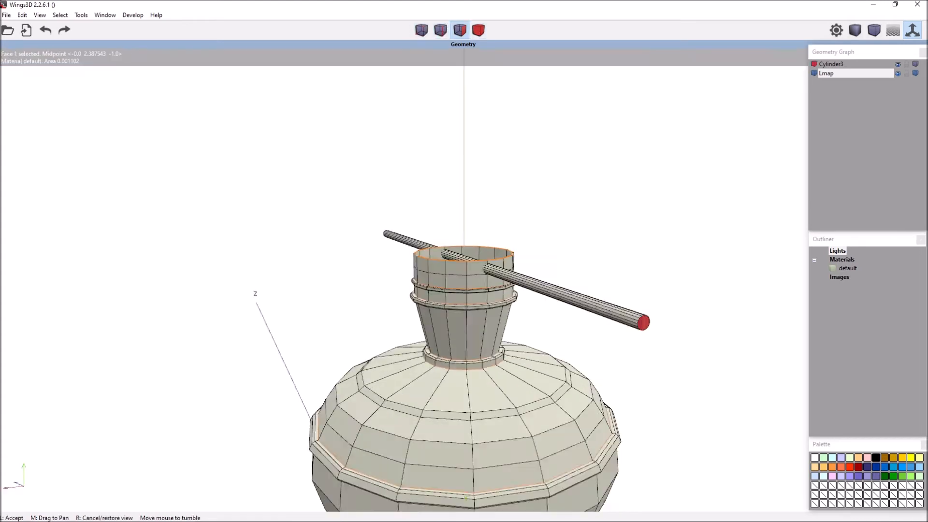
pyautogui.click(550, 182)
pyautogui.press('i')
pyautogui.middleClick(630, 169)
pyautogui.click(629, 169)
pyautogui.rightClick(644, 163)
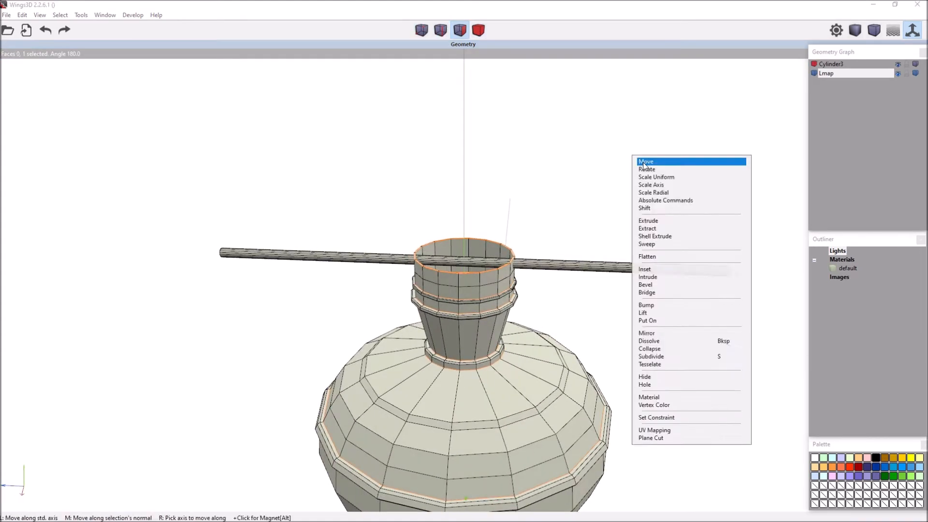
pyautogui.middleClick(644, 162)
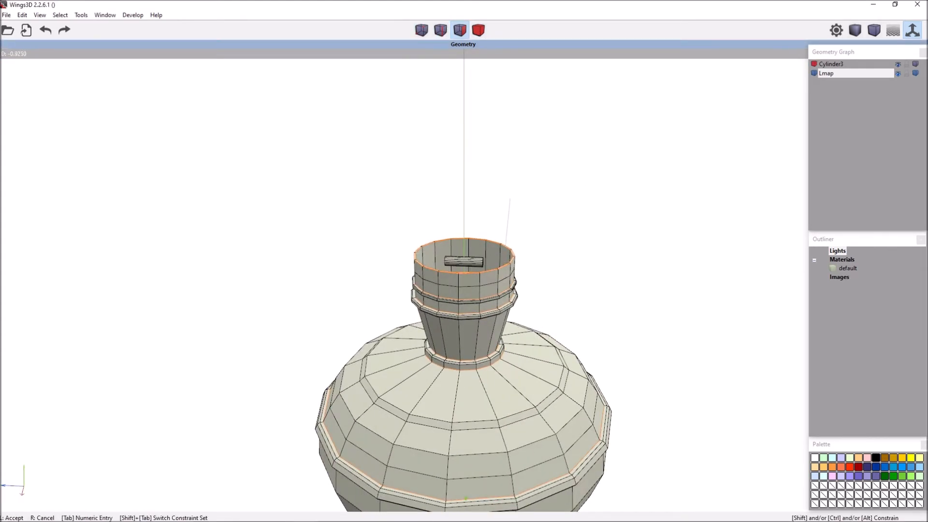
# Move the whole short rod freely out of the burner into the empty space beside it
pyautogui.press('b')
pyautogui.rightClick(600, 174)
pyautogui.middleClick(600, 174)
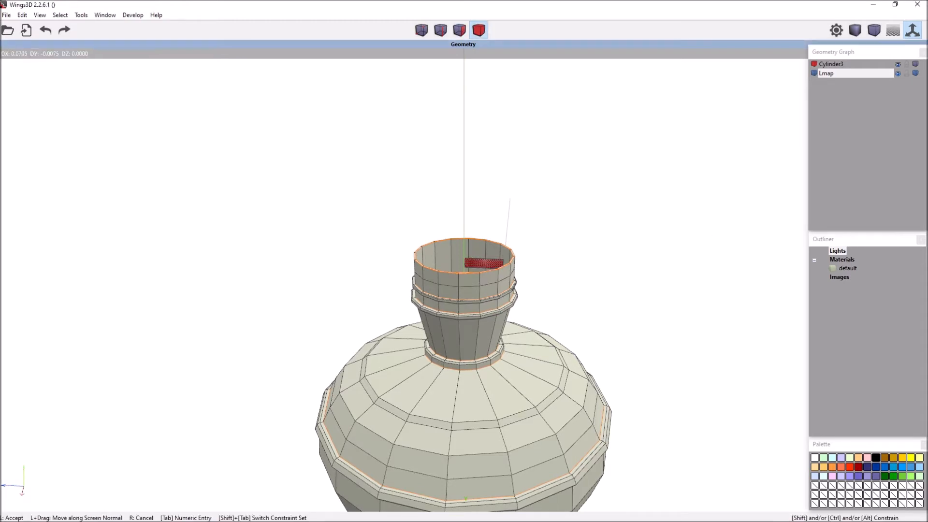
pyautogui.click(606, 173)
pyautogui.middleClick(585, 256)
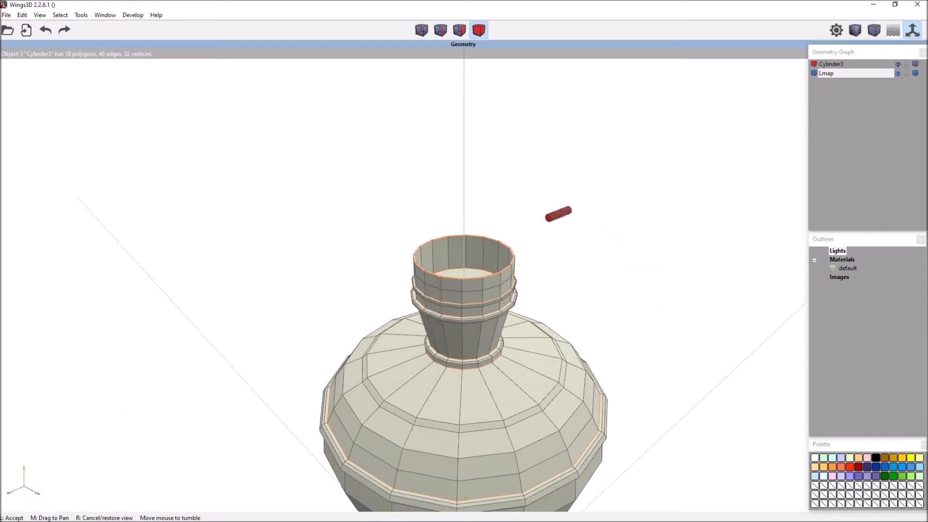
pyautogui.click(585, 256)
# Select the rod's end face that points toward the burner and start Put On in clone mode
pyautogui.scroll(5, 649, 227)
pyautogui.press('space')
pyautogui.click(634, 153)
pyautogui.middleClick(736, 237)
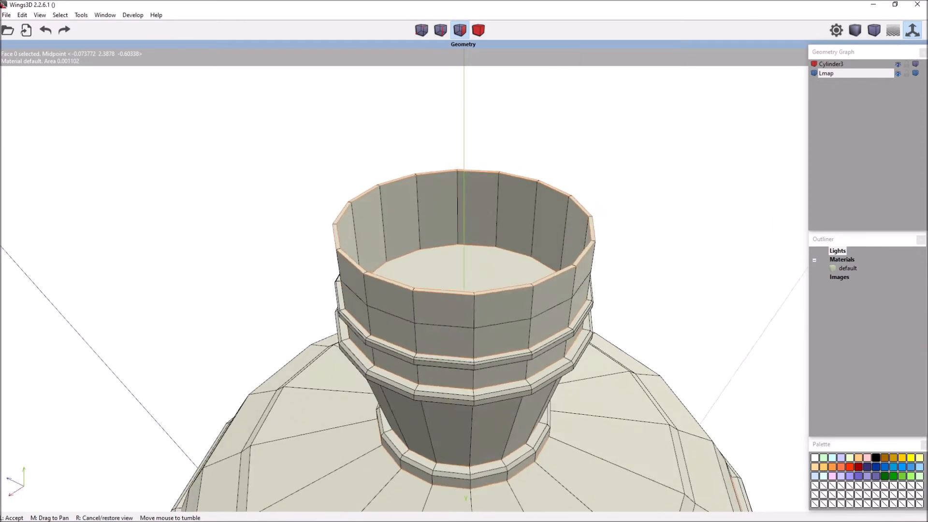
pyautogui.click(737, 238)
pyautogui.rightClick(715, 214)
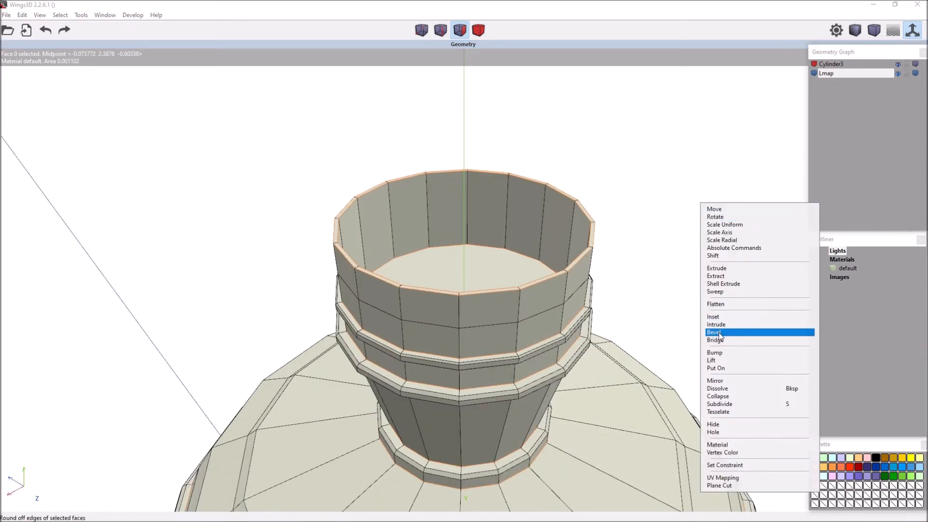
pyautogui.rightClick(713, 368)
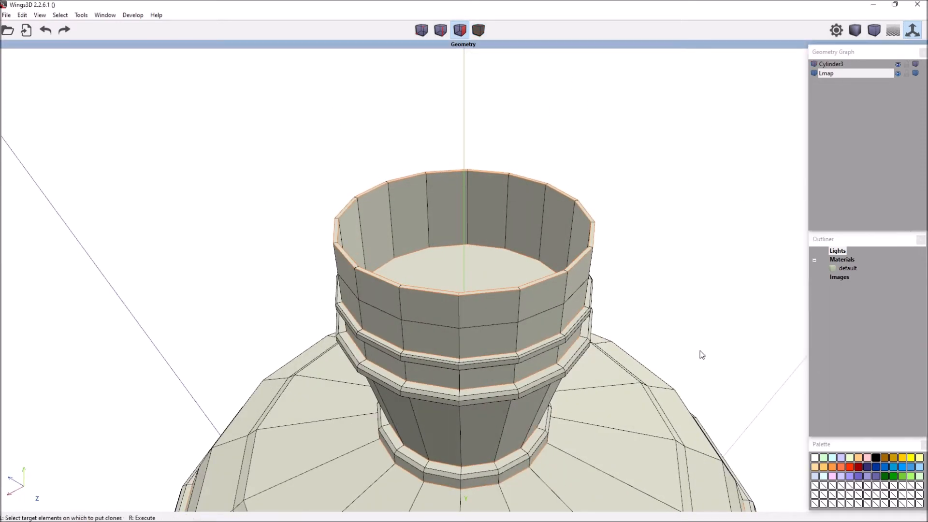
# Pick every face of the burner's uppermost outer band as a target and place a clone of the rod on each
pyautogui.moveTo(544, 291); pyautogui.dragTo(480, 312)
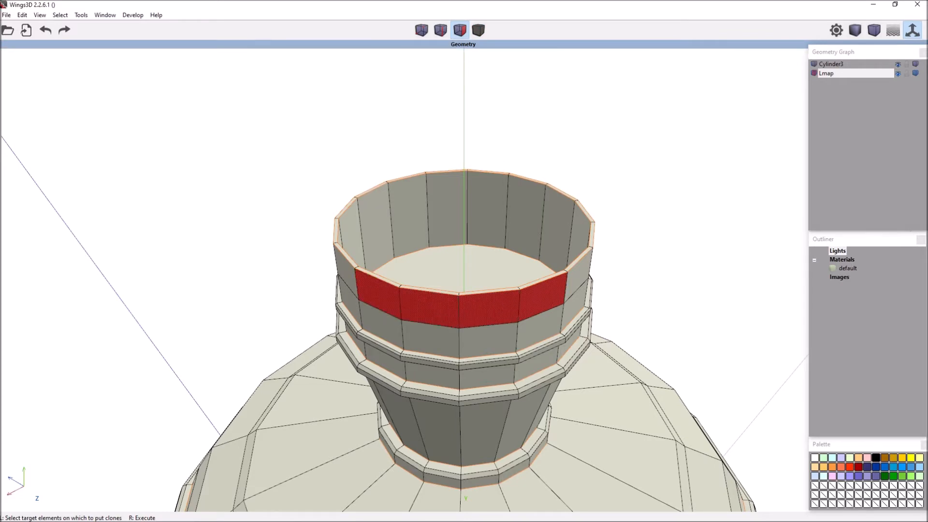
pyautogui.moveTo(708, 263); pyautogui.dragTo(690, 266, button='middle')
pyautogui.moveTo(372, 278)
pyautogui.mouseDown()
pyautogui.moveTo(497, 280)
pyautogui.moveTo(683, 259)
pyautogui.mouseUp()
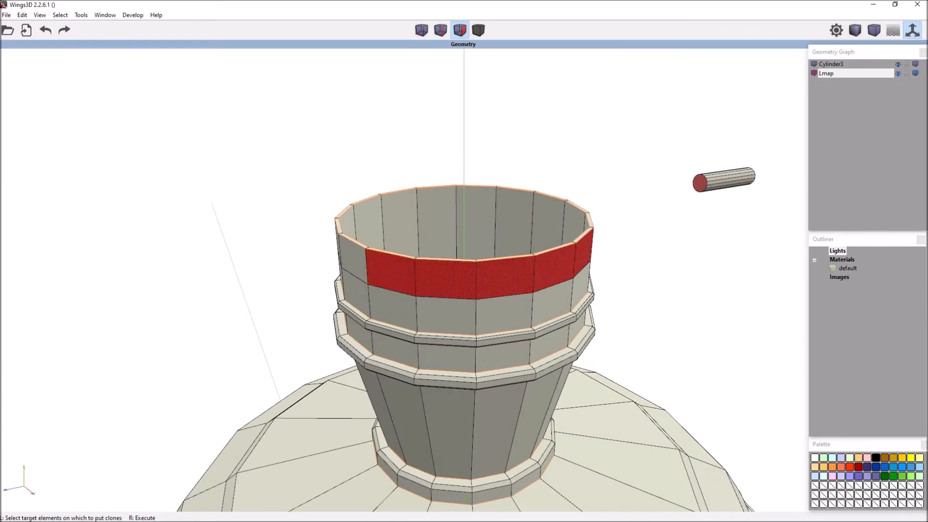
pyautogui.moveTo(683, 259); pyautogui.dragTo(735, 263, button='middle')
pyautogui.click(522, 268)
pyautogui.moveTo(522, 267); pyautogui.dragTo(579, 251)
pyautogui.middleClick(649, 240)
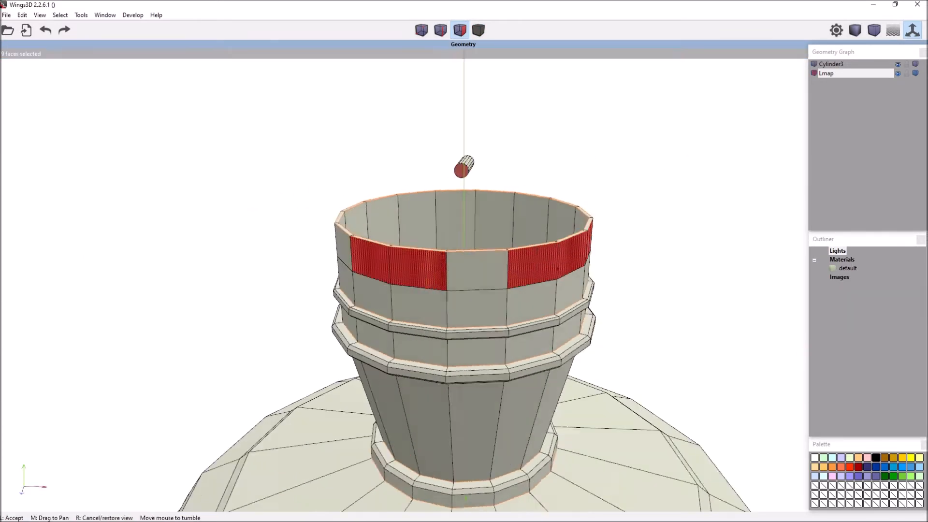
pyautogui.click(648, 240)
pyautogui.click(474, 264)
pyautogui.middleClick(649, 272)
pyautogui.click(649, 272)
pyautogui.click(470, 278)
pyautogui.middleClick(703, 243)
pyautogui.click(703, 243)
pyautogui.moveTo(419, 264); pyautogui.dragTo(537, 256)
pyautogui.middleClick(727, 195)
pyautogui.click(727, 195)
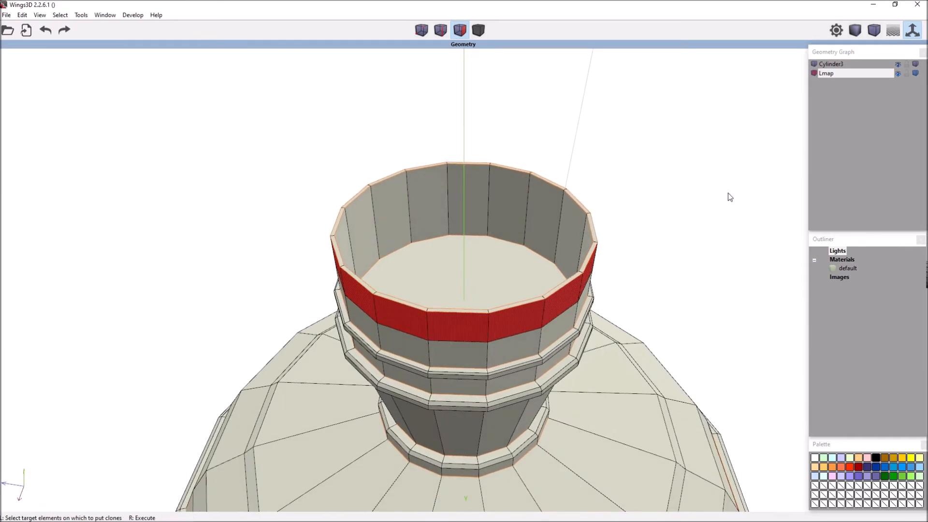
pyautogui.rightClick(728, 192)
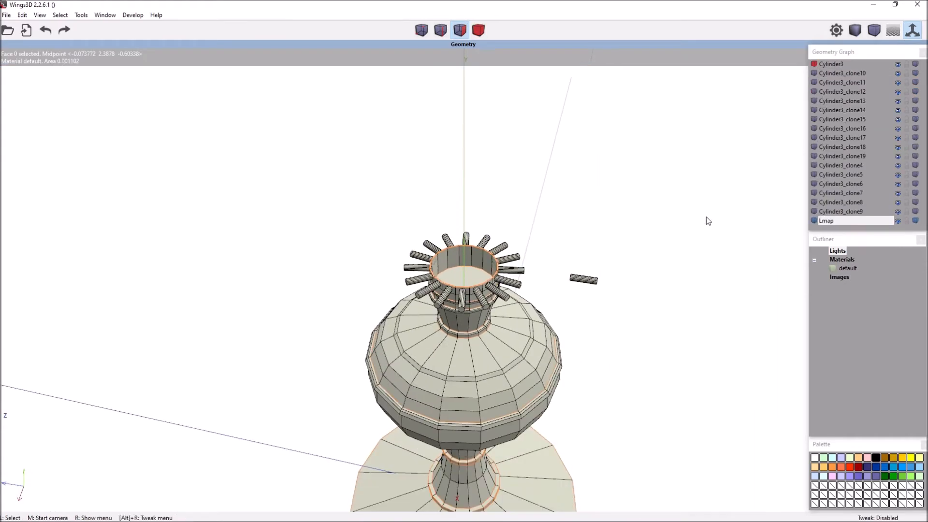
# Delete the original rod beside the lamp and preview the ring of cloned rods in smooth shading
pyautogui.press('space')
pyautogui.moveTo(614, 297); pyautogui.dragTo(553, 254)
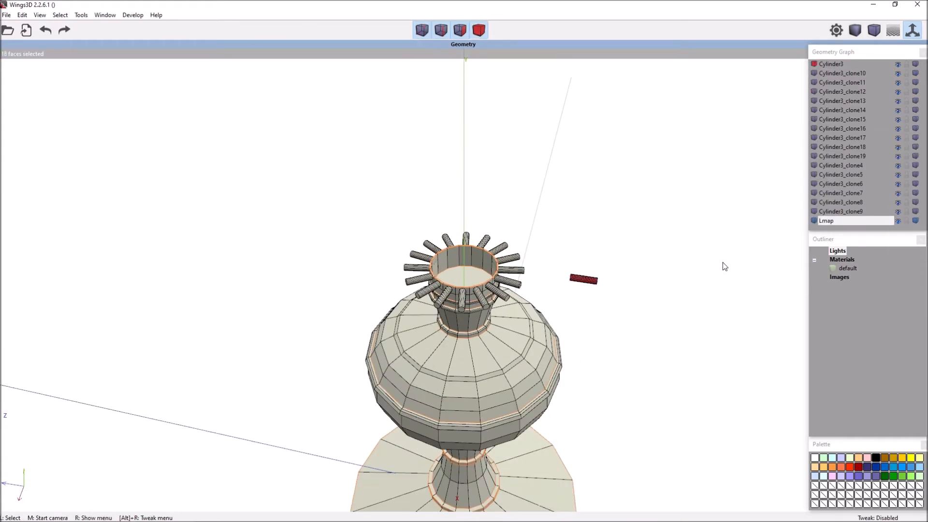
pyautogui.press('Delete')
pyautogui.press('Tab')
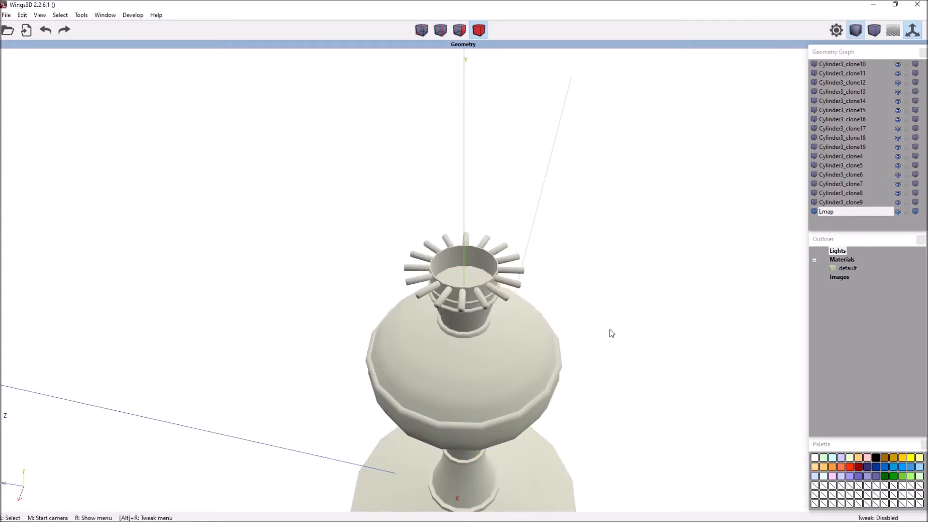
# Move the end faces of all 16 cylinders outward along their normals by about 0.013 so they pass through the collar wall
pyautogui.middleClick(611, 331)
pyautogui.scroll(6, 611, 331)
pyautogui.click(660, 284)
pyautogui.press('Tab')
pyautogui.middleClick(610, 309)
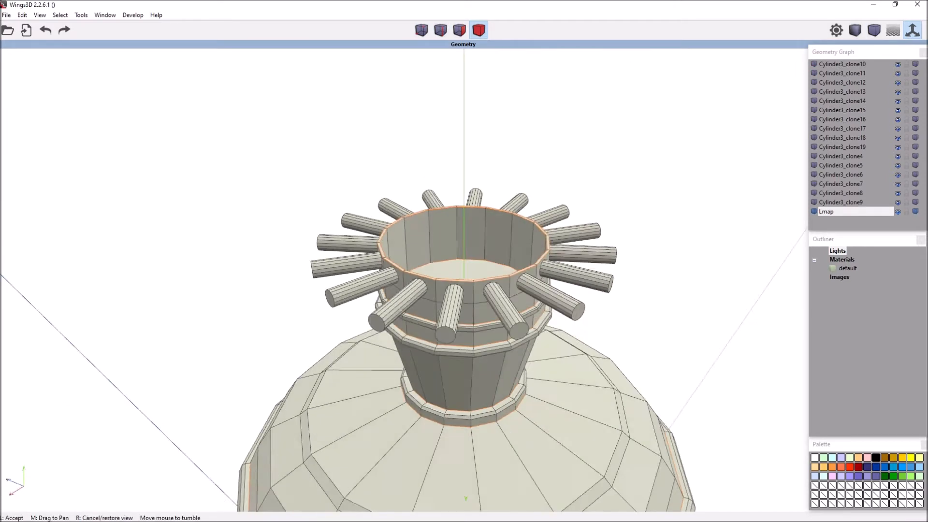
pyautogui.click(610, 309)
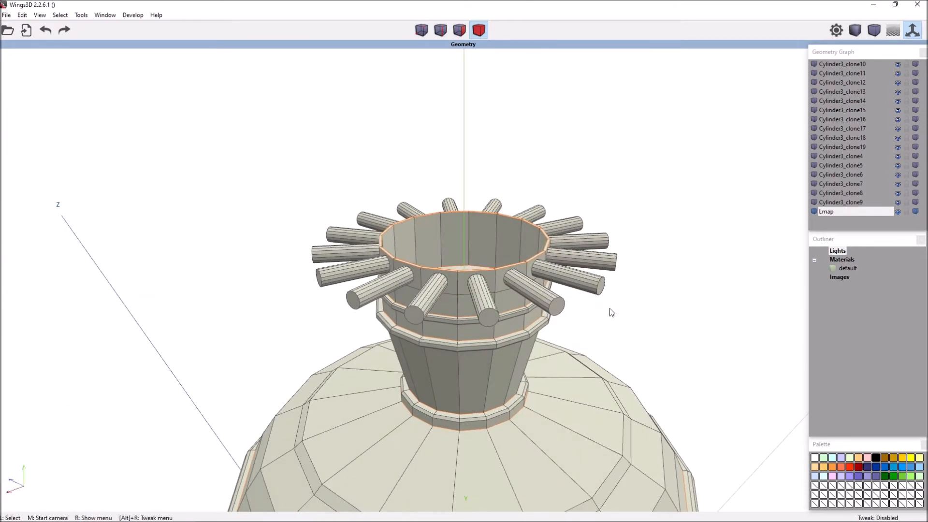
pyautogui.press('space')
pyautogui.press('i')
pyautogui.middleClick(655, 298)
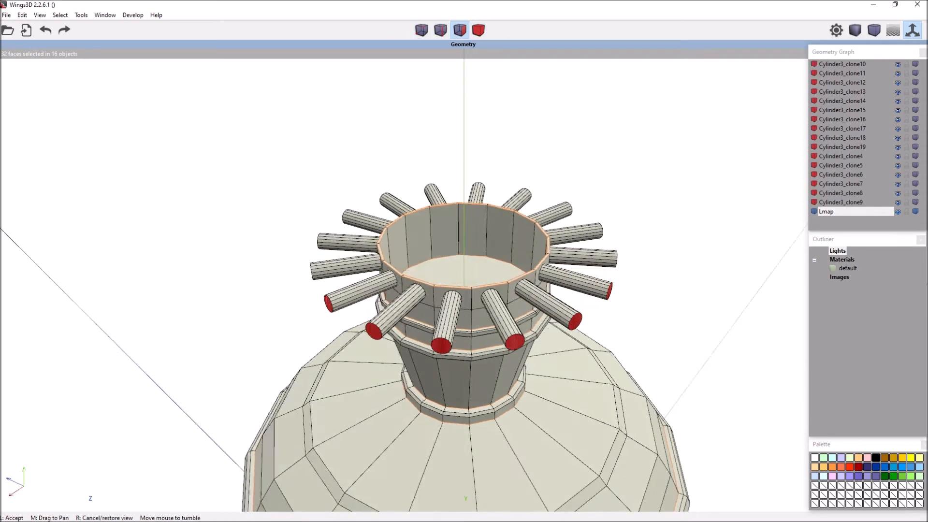
pyautogui.click(679, 256)
pyautogui.rightClick(679, 251)
pyautogui.click(681, 239)
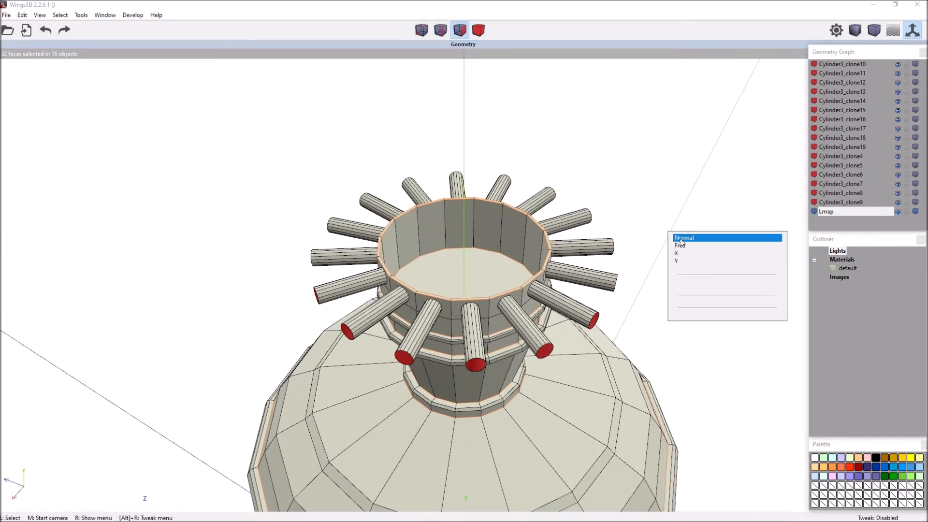
pyautogui.click(681, 239)
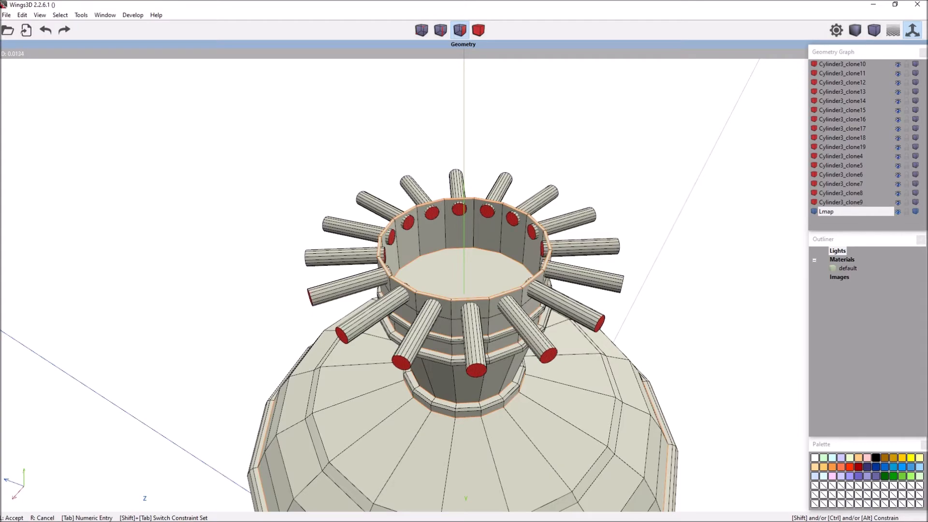
pyautogui.middleClick(668, 256)
pyautogui.click(669, 252)
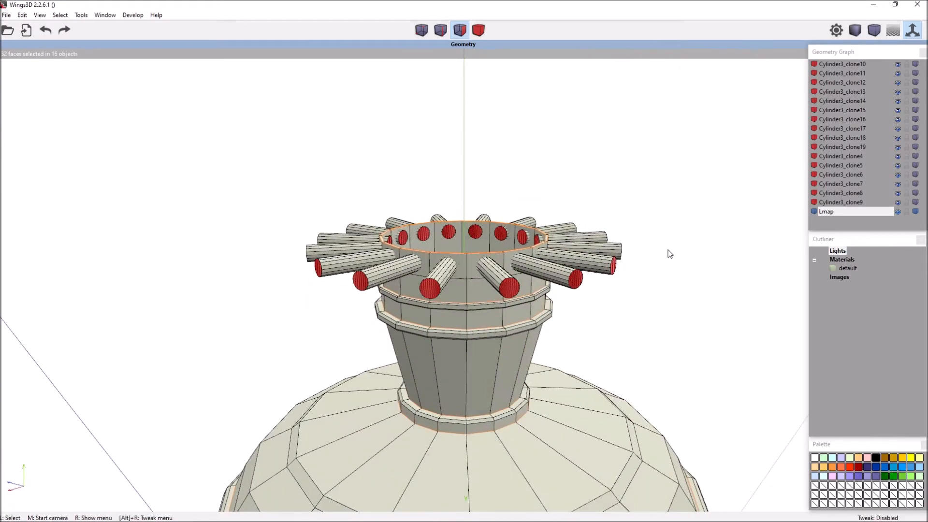
# Examine from several angles how the lengthened cylinders pass through the lamp's collar
pyautogui.press('space')
pyautogui.middleClick(628, 337)
pyautogui.click(628, 337)
pyautogui.click(548, 495)
pyautogui.scroll(-5, 634, 350)
pyautogui.middleClick(633, 335)
pyautogui.click(632, 334)
pyautogui.scroll(5, 647, 293)
pyautogui.middleClick(647, 292)
pyautogui.click(663, 293)
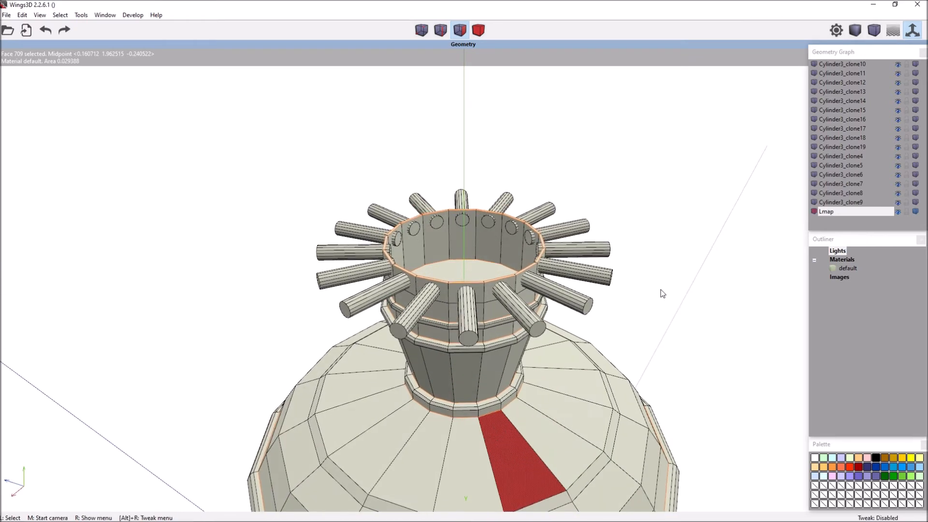
pyautogui.press('space')
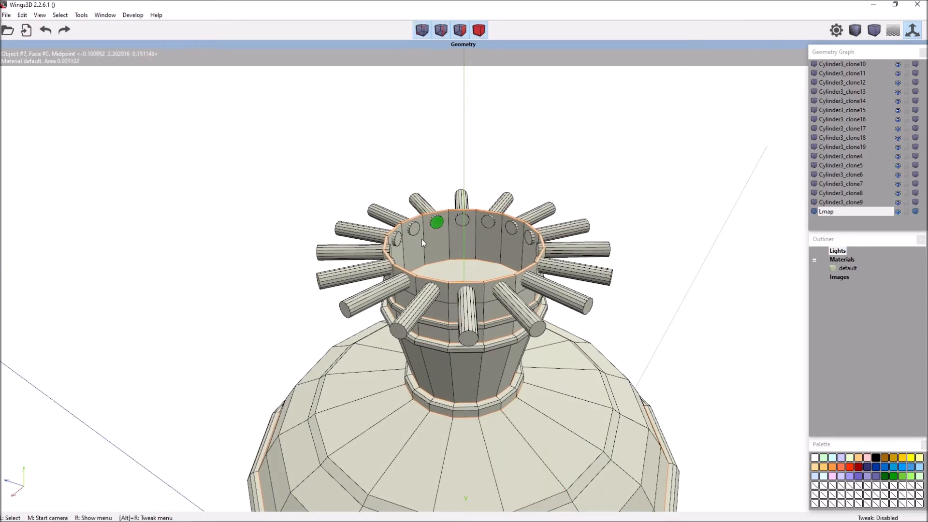
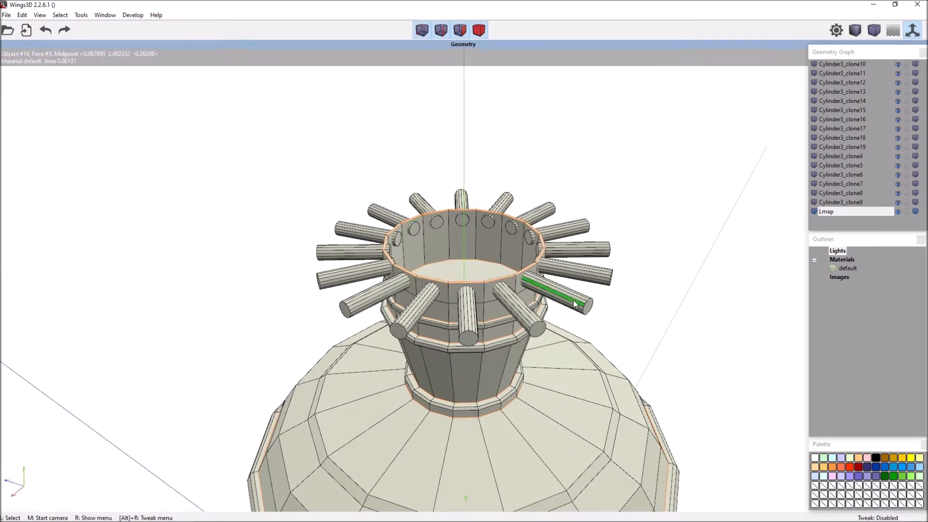
# Subtract the first cylinder from the Lmap body with a Boolean Difference to cut a round hole in the collar
pyautogui.click(577, 401)
pyautogui.press('b')
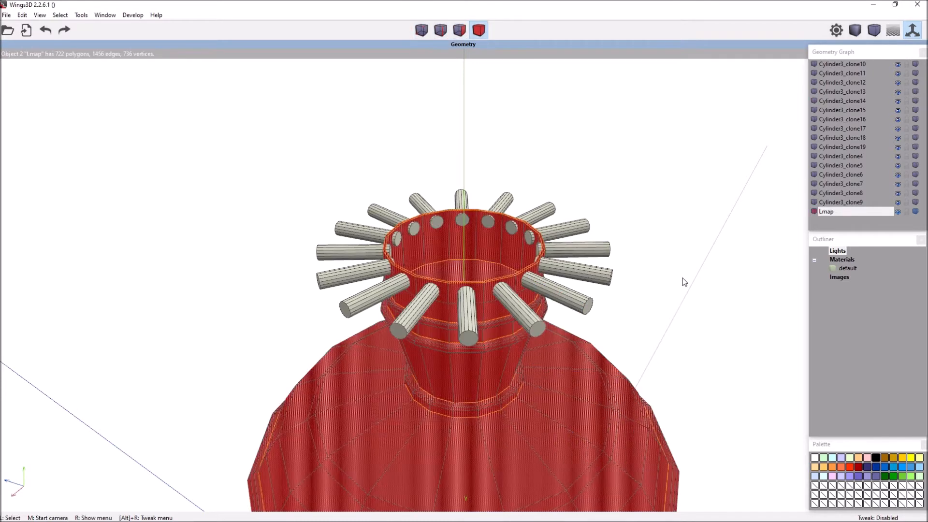
pyautogui.rightClick(681, 282)
pyautogui.click(708, 379)
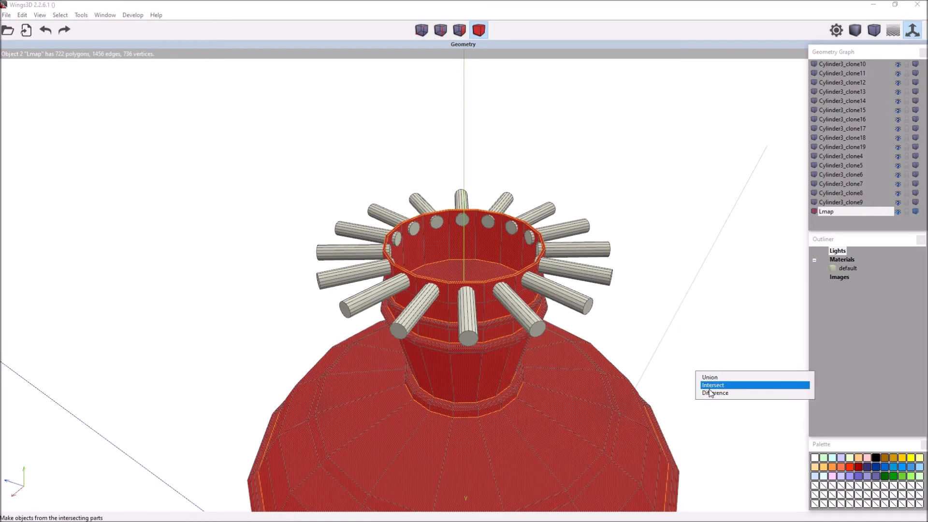
pyautogui.click(712, 394)
pyautogui.click(567, 297)
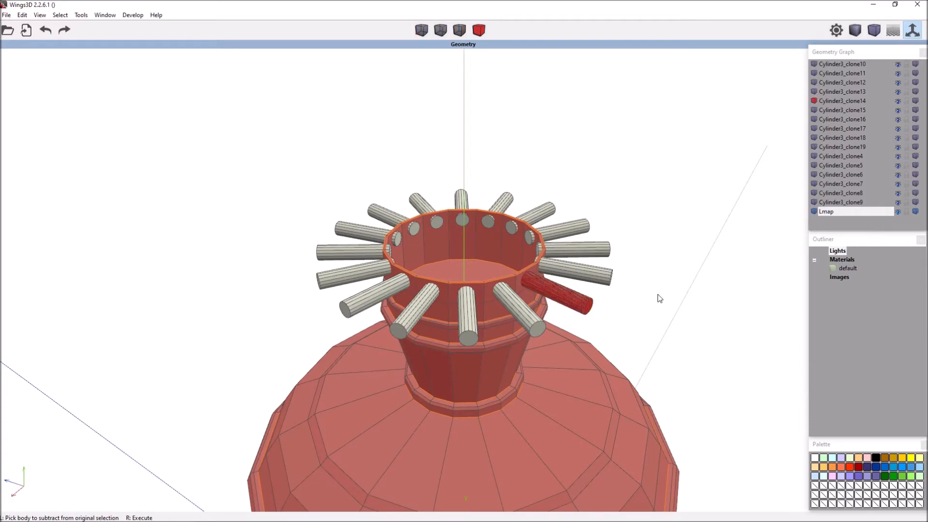
pyautogui.rightClick(657, 297)
pyautogui.middleClick(656, 296)
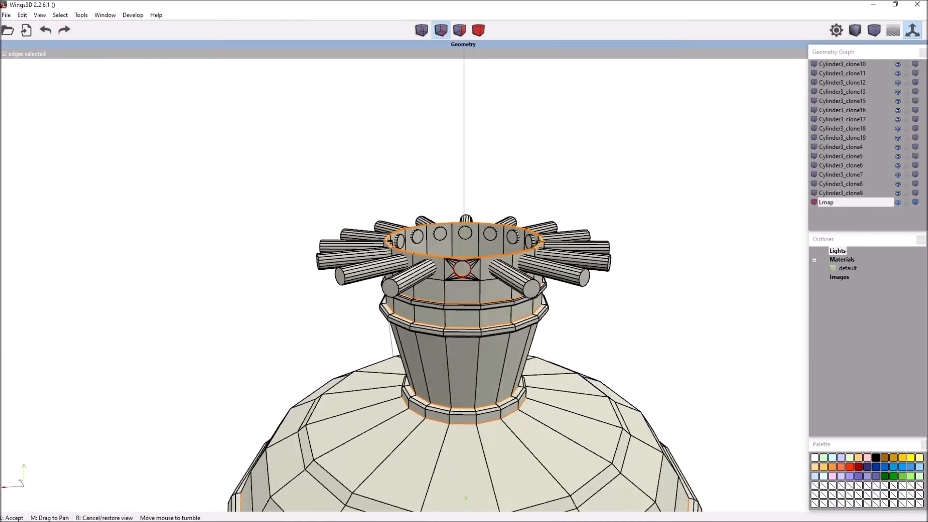
# Subtract the next three neighbouring cylinders from the Lmap body one at a time with Boolean Difference
pyautogui.press('b')
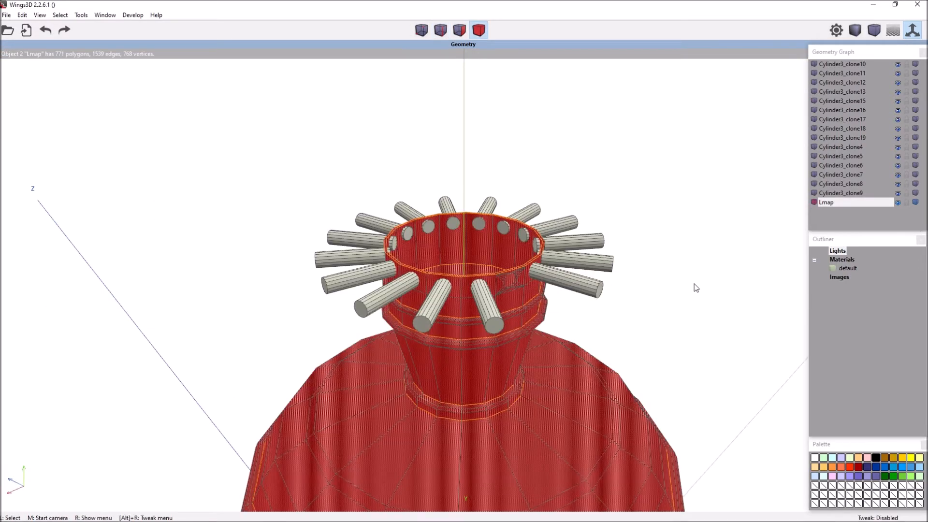
pyautogui.rightClick(694, 284)
pyautogui.click(708, 379)
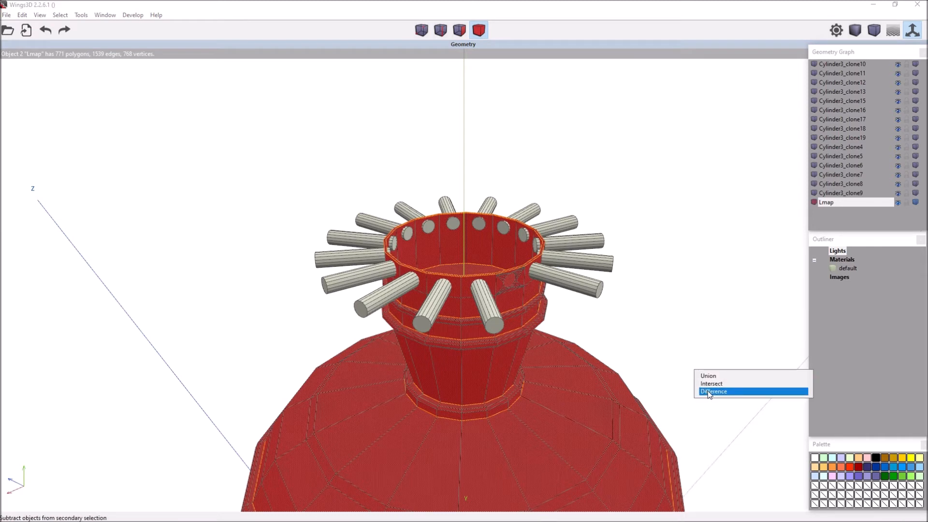
pyautogui.click(709, 392)
pyautogui.rightClick(657, 306)
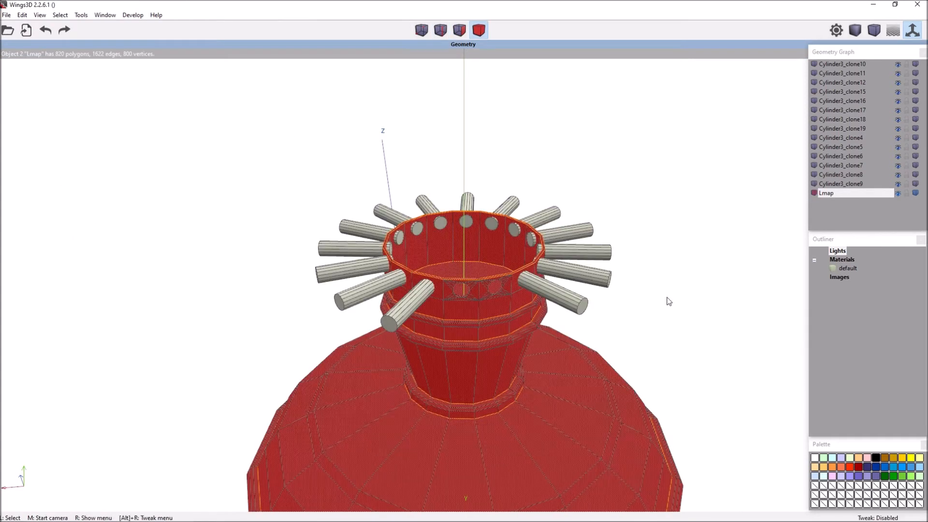
pyautogui.rightClick(674, 298)
pyautogui.click(702, 380)
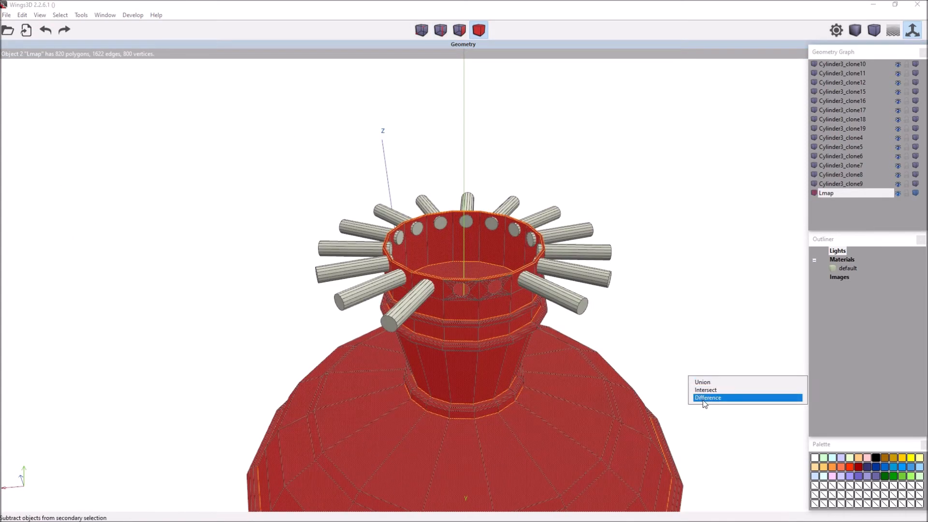
pyautogui.click(704, 402)
pyautogui.click(560, 294)
pyautogui.rightClick(679, 314)
pyautogui.middleClick(672, 314)
pyautogui.click(672, 313)
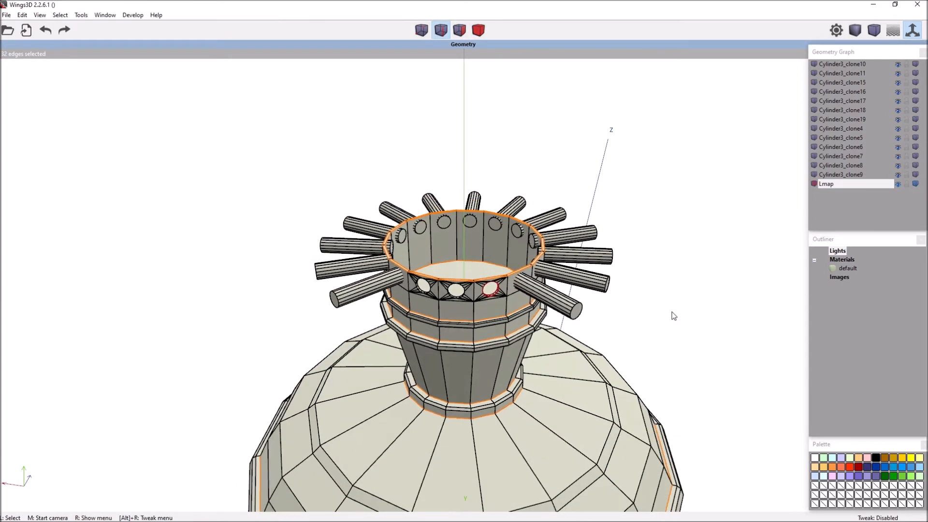
pyautogui.press('b')
pyautogui.rightClick(657, 306)
pyautogui.click(677, 380)
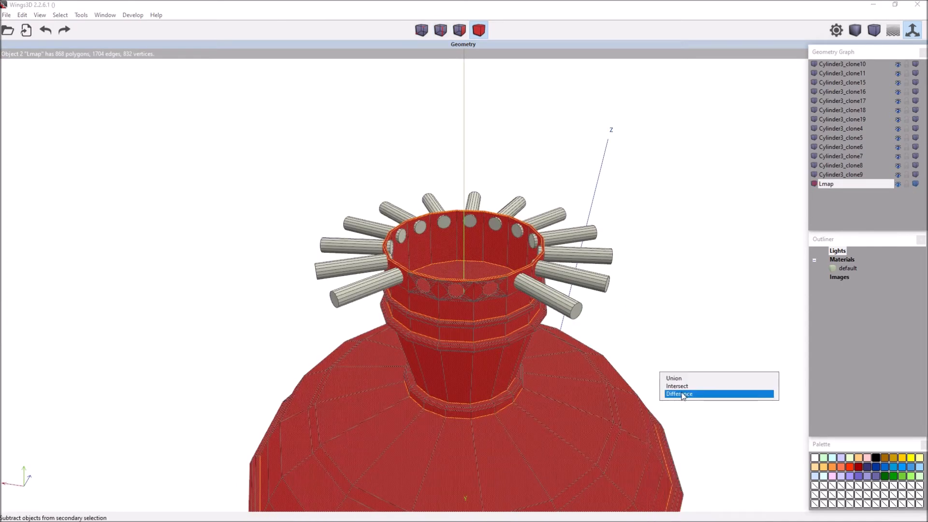
pyautogui.click(683, 393)
pyautogui.rightClick(629, 322)
# Cut four more collar holes by subtracting the following cylinders from the Lmap body one after another
pyautogui.press('b')
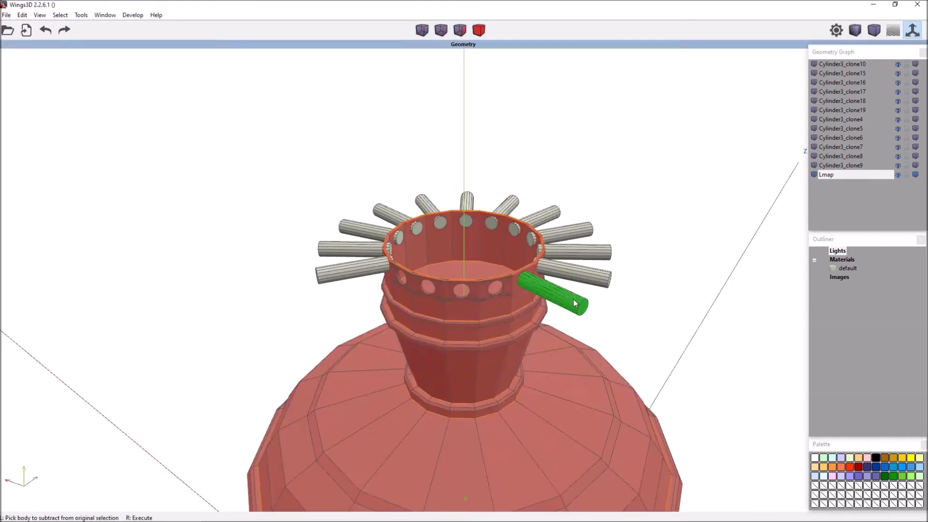
pyautogui.click(576, 303)
pyautogui.press('b')
pyautogui.click(588, 272)
pyautogui.rightClick(683, 309)
pyautogui.press('b')
pyautogui.click(682, 388)
pyautogui.click(596, 299)
pyautogui.click(682, 387)
pyautogui.click(563, 329)
# Subtract the remaining eight cylinders from the Lmap body, completing the ring of holes around the collar
pyautogui.click(682, 387)
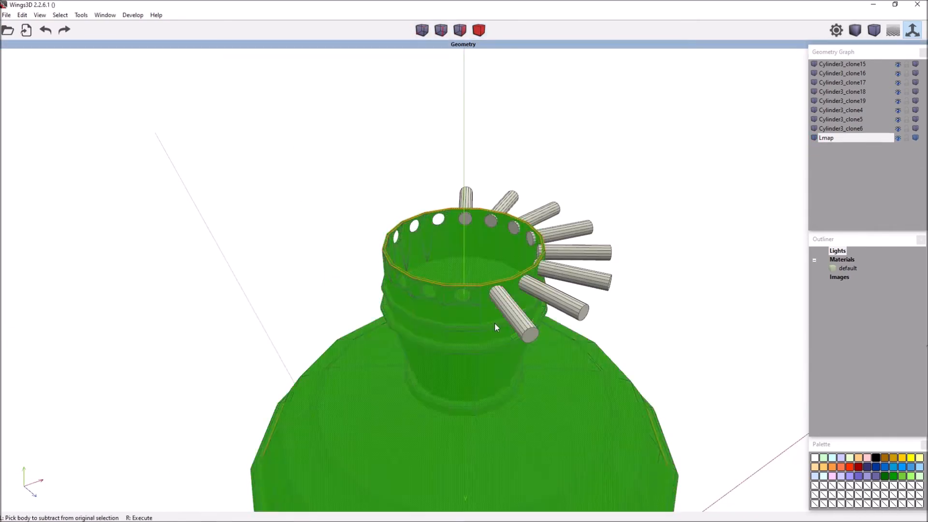
pyautogui.click(528, 331)
pyautogui.rightClick(677, 314)
pyautogui.click(711, 387)
pyautogui.click(574, 311)
pyautogui.click(606, 293)
pyautogui.click(683, 389)
pyautogui.click(574, 305)
pyautogui.click(701, 394)
pyautogui.click(574, 307)
pyautogui.click(719, 395)
pyautogui.click(574, 307)
pyautogui.click(702, 377)
pyautogui.click(706, 391)
pyautogui.click(574, 306)
pyautogui.rightClick(693, 315)
pyautogui.click(702, 388)
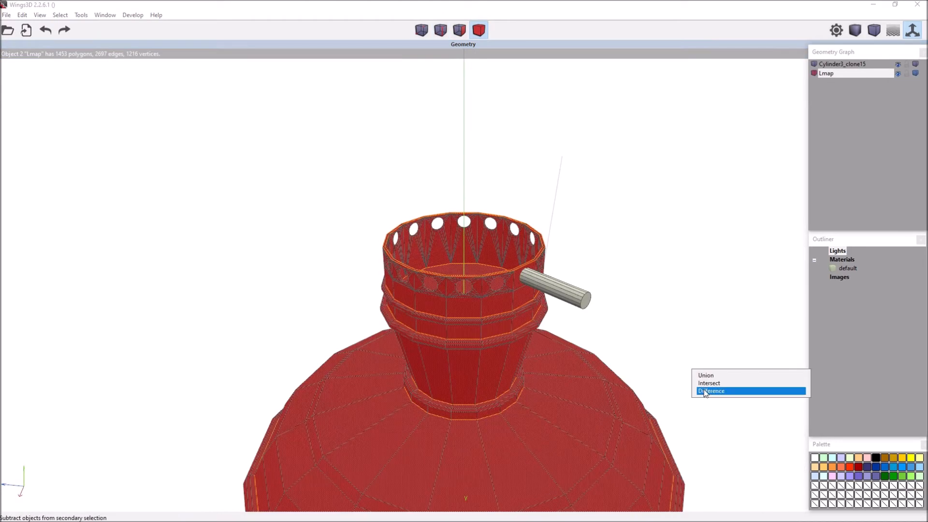
pyautogui.click(705, 391)
pyautogui.scroll(-5, 641, 263)
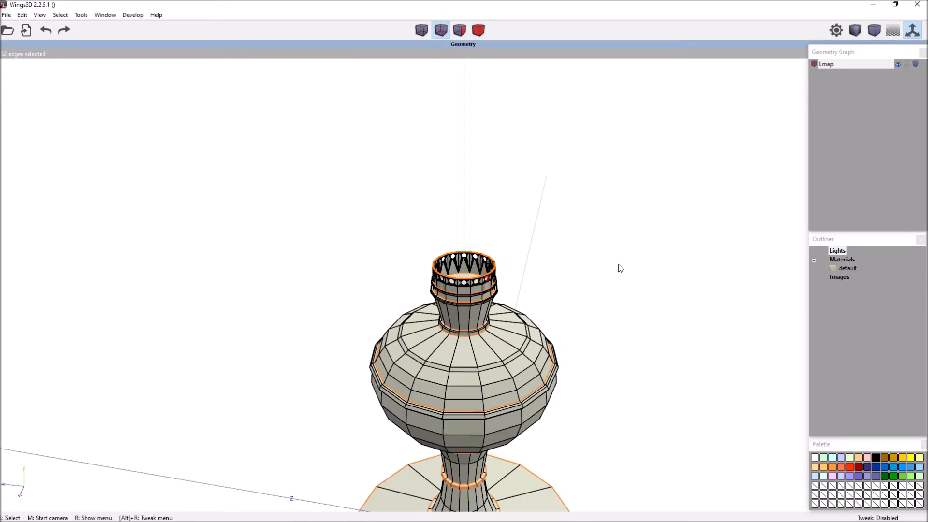
# Try smoothing the entire Lmap body twice and view the rounded lamp with its pierced collar
pyautogui.press('b')
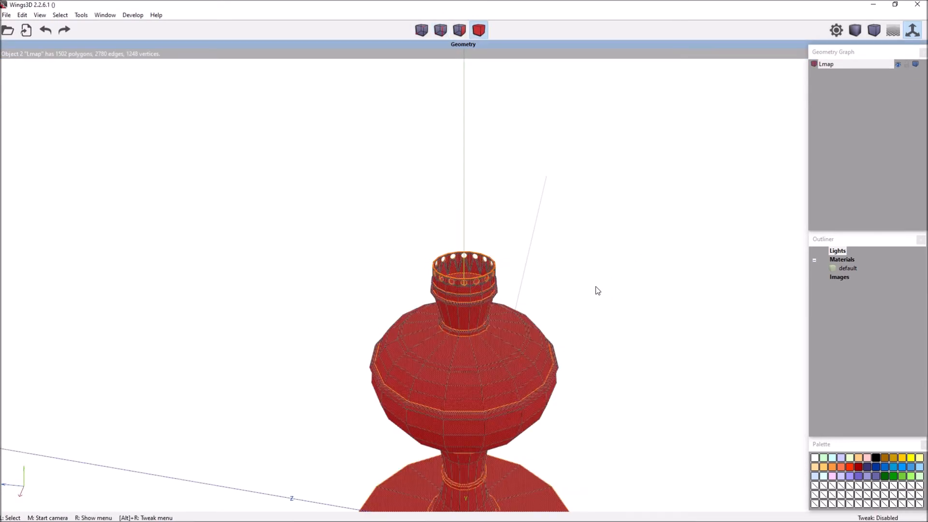
pyautogui.press('space')
pyautogui.press('Tab')
pyautogui.scroll(-6, 593, 315)
pyautogui.middleClick(569, 320)
pyautogui.click(608, 420)
pyautogui.hotkey('ctrl', 'a')
pyautogui.press('b')
pyautogui.press('s')
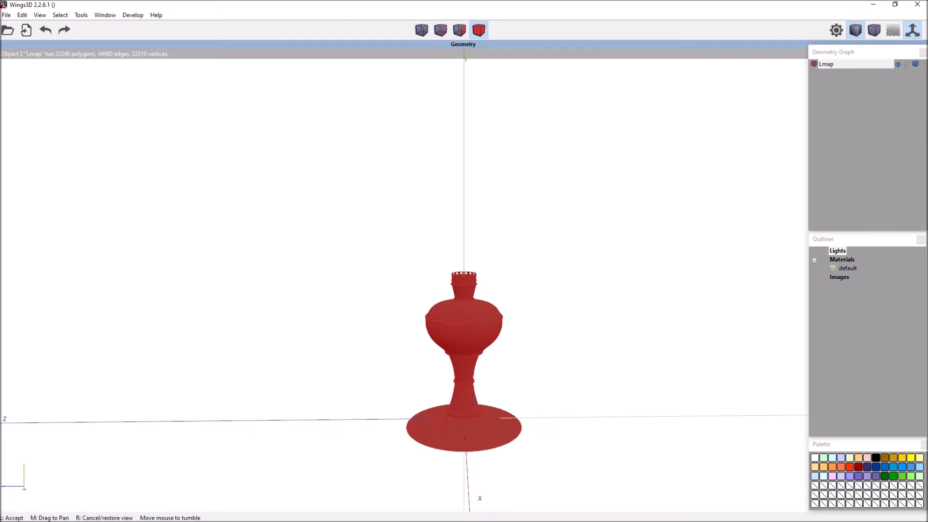
pyautogui.press('space')
pyautogui.scroll(5, 567, 363)
pyautogui.middleClick(568, 367)
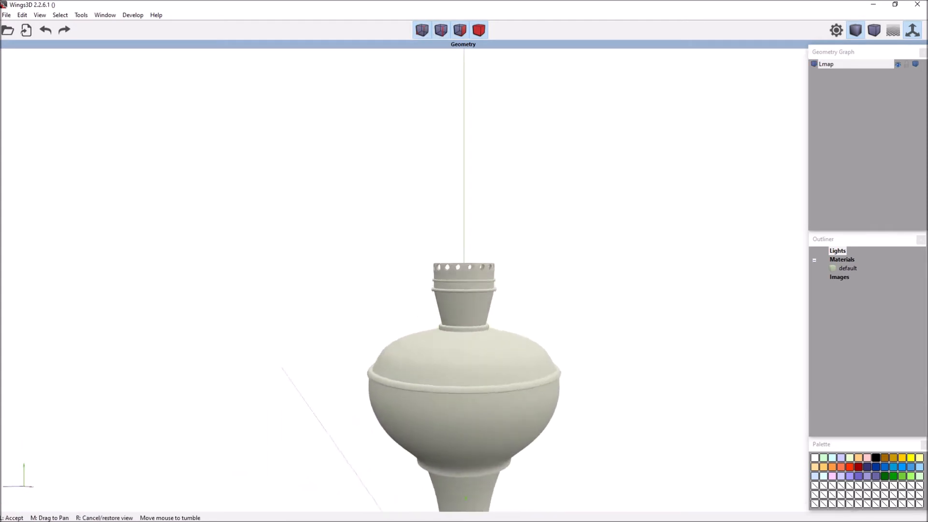
pyautogui.scroll(-5, 568, 367)
pyautogui.click(570, 375)
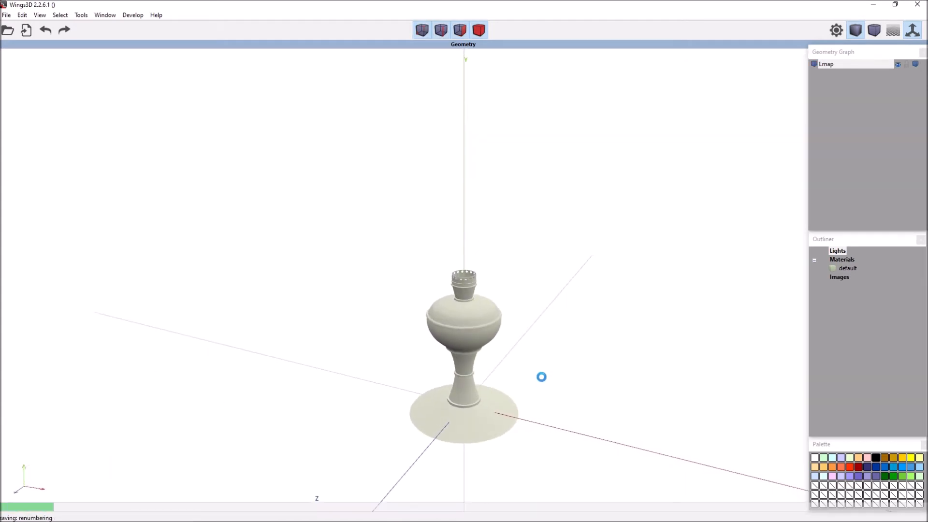
# Undo the smoothing of the Lmap body and clear the selection
pyautogui.hotkey('ctrl', 'a')
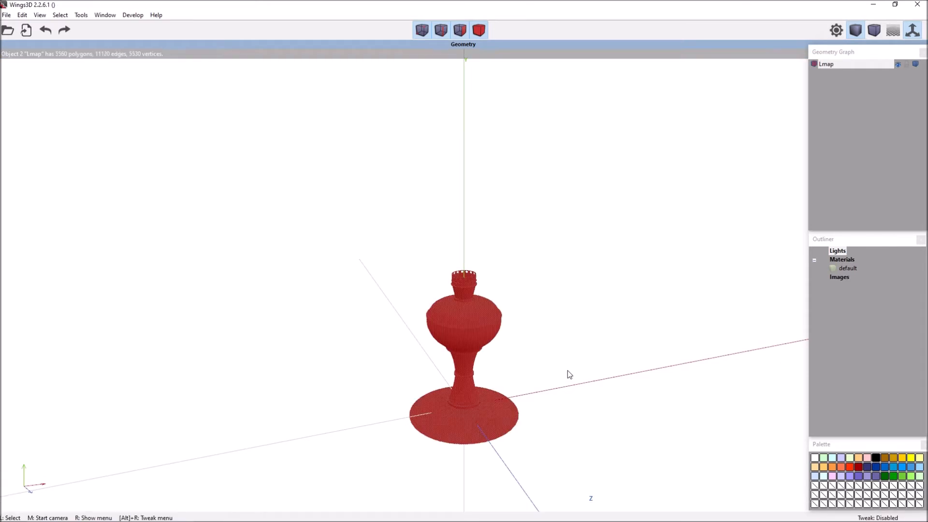
pyautogui.scroll(5, 568, 371)
pyautogui.middleClick(598, 366)
pyautogui.press('space')
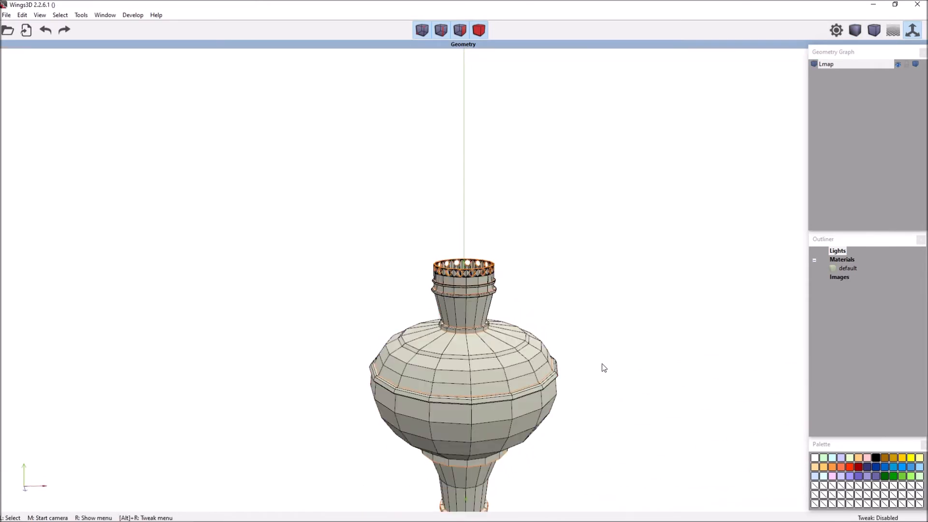
# Inset the round floor face inside the pierced collar to leave a narrow rim around it
pyautogui.scroll(3, 602, 365)
pyautogui.middleClick(616, 311)
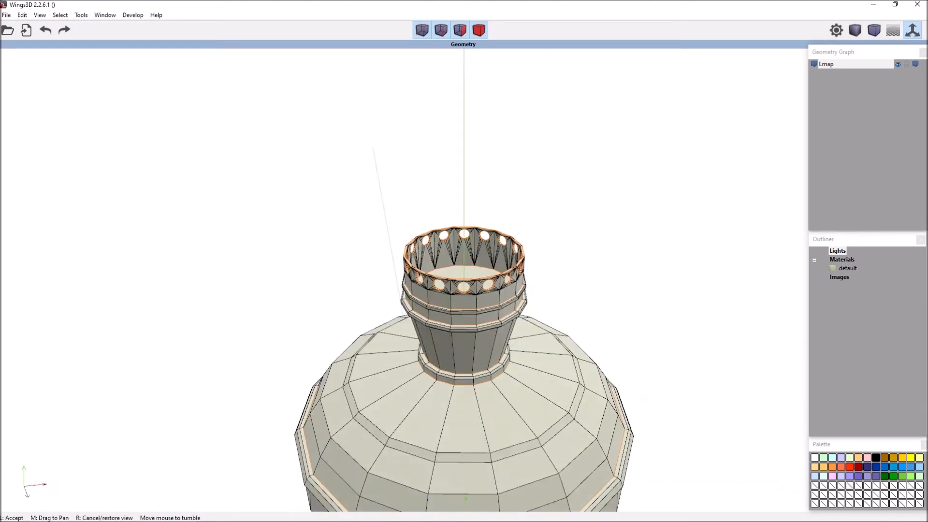
pyautogui.click(609, 295)
pyautogui.click(447, 283)
pyautogui.middleClick(447, 283)
pyautogui.click(659, 207)
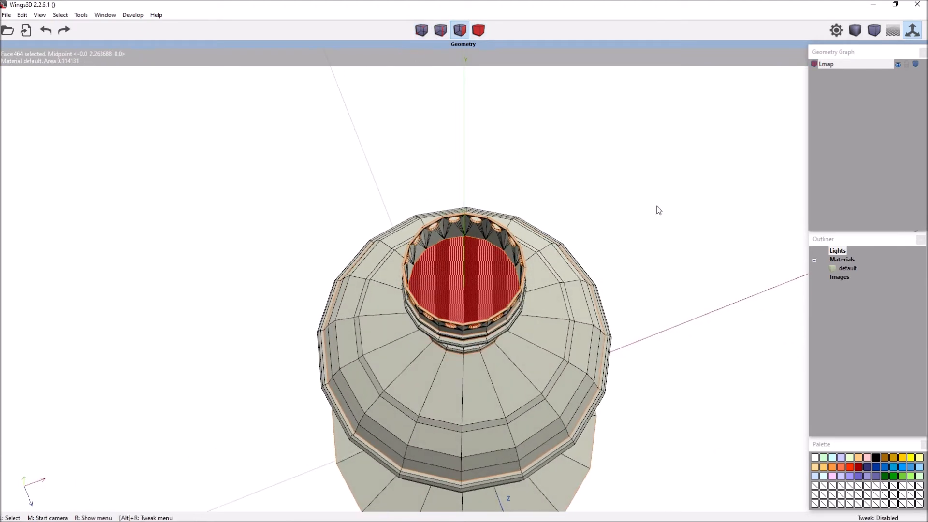
pyautogui.rightClick(659, 207)
pyautogui.click(672, 313)
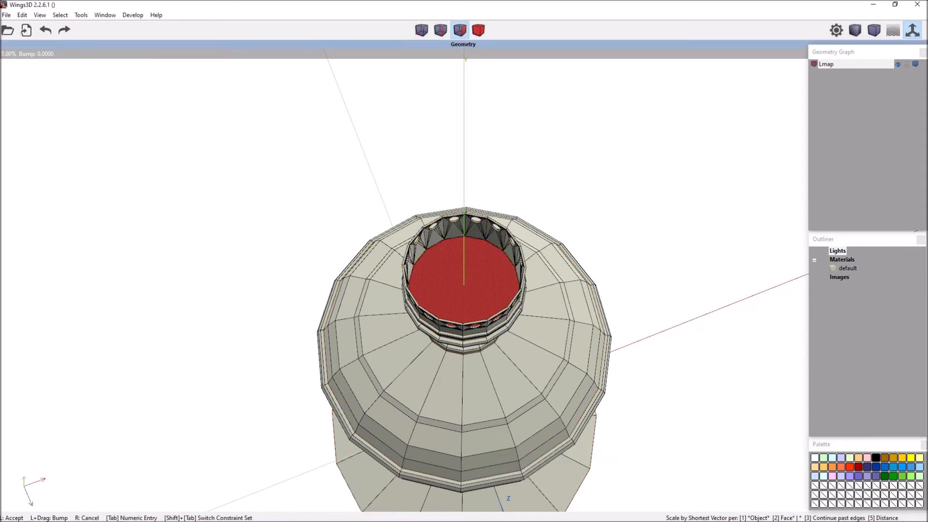
pyautogui.click(345, 450)
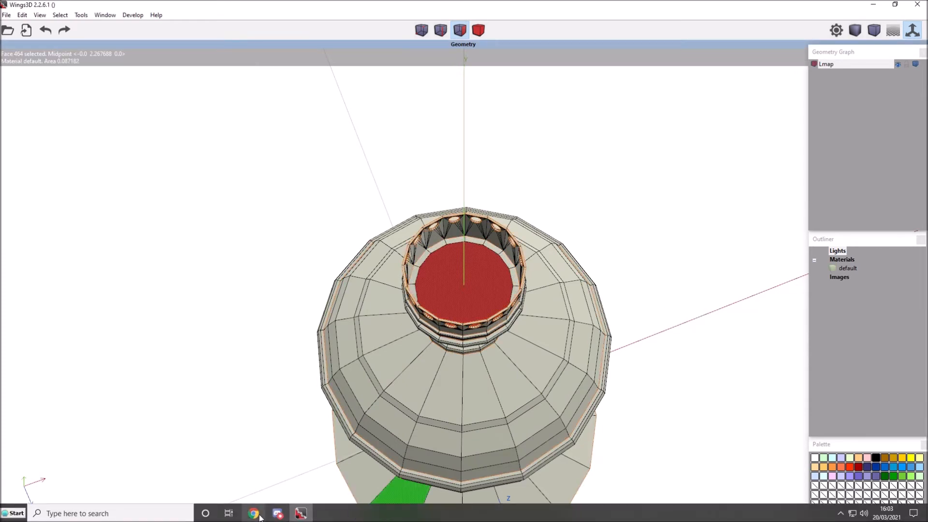
# Check the old lamp reference photo in Chrome and return to Wings3D for a closer view of the collar
pyautogui.click(257, 514)
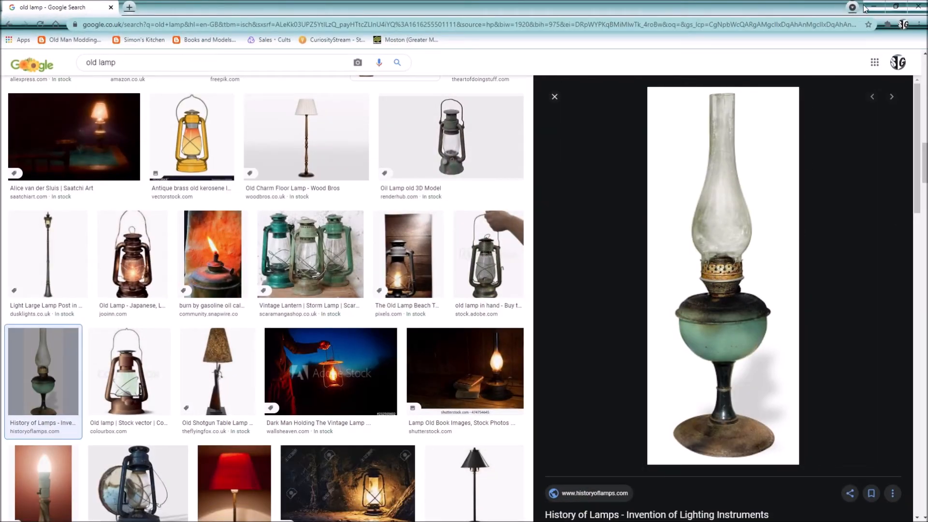
pyautogui.click(873, 7)
pyautogui.scroll(5, 715, 276)
pyautogui.middleClick(709, 208)
pyautogui.click(710, 209)
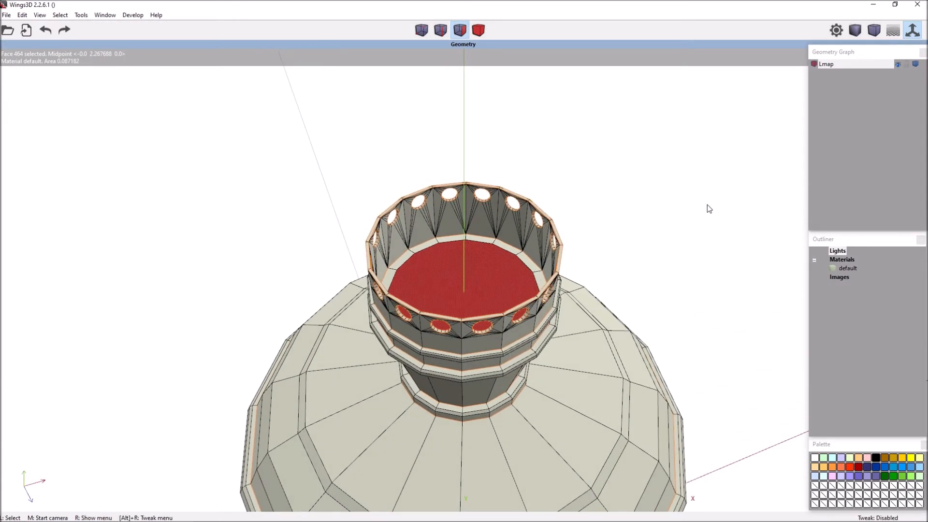
# Extrude the round floor face inside the pierced collar upward until it rises above the collar's rim
pyautogui.rightClick(710, 209)
pyautogui.click(718, 254)
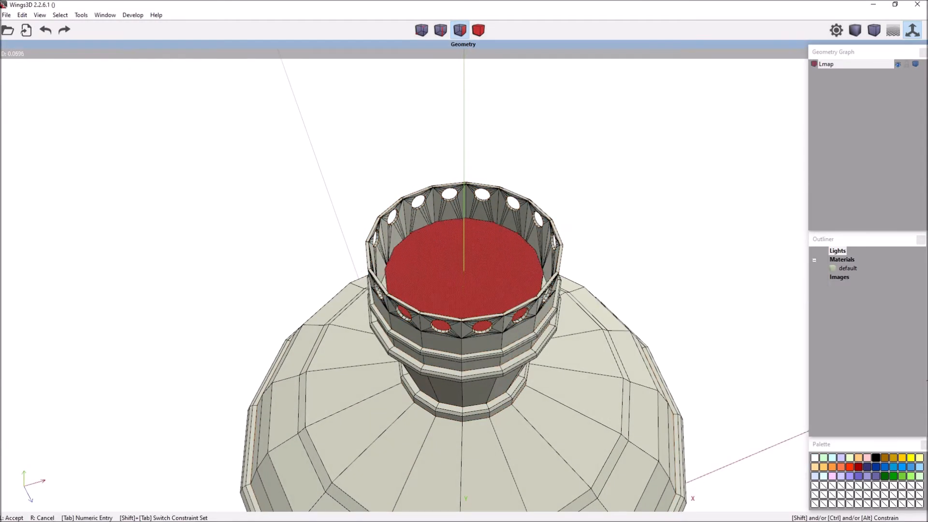
pyautogui.click(717, 258)
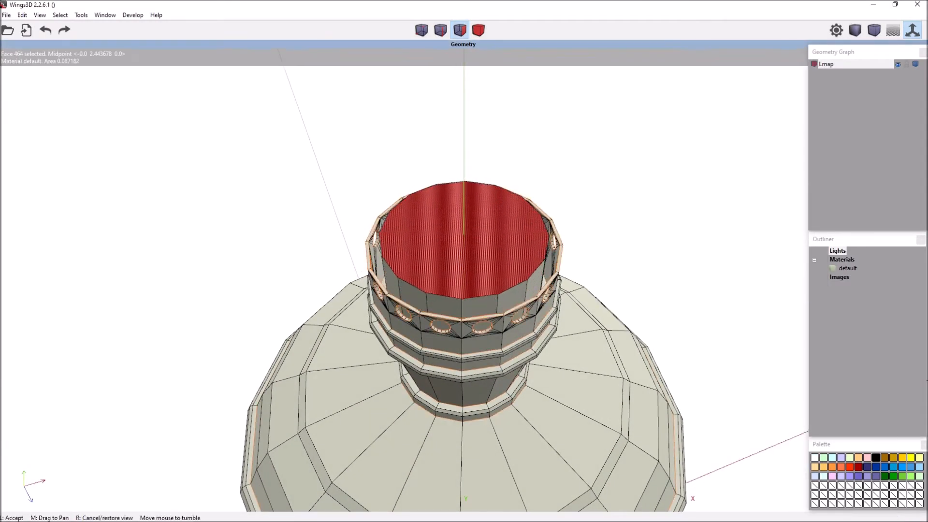
pyautogui.rightClick(623, 167)
pyautogui.click(579, 127)
# Bevel the edge loop around the top of the raised plug by about 0.026
pyautogui.click(521, 267)
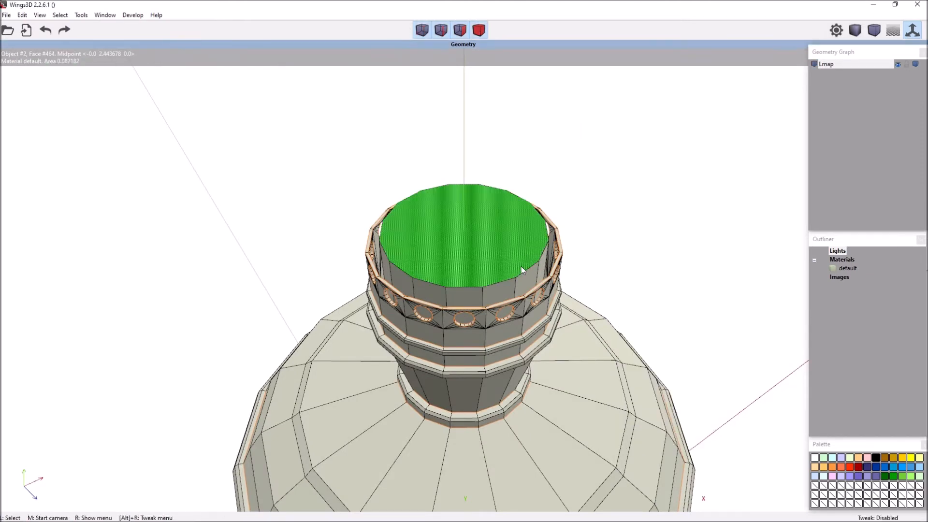
pyautogui.click(521, 266)
pyautogui.press('e')
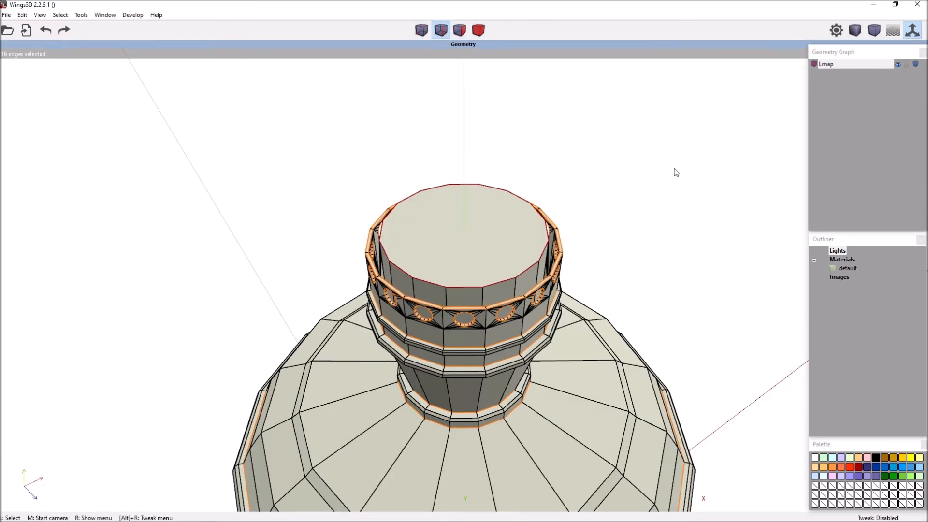
pyautogui.rightClick(674, 170)
pyautogui.click(681, 302)
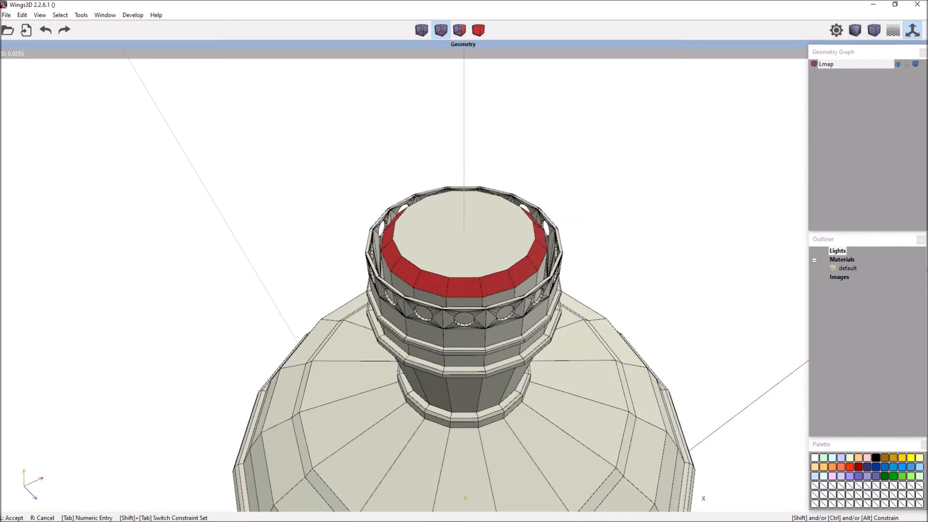
pyautogui.click(596, 271)
# Bevel the inner edge loop bordering the plug's top face by about 0.011 to round the cap further
pyautogui.press('space')
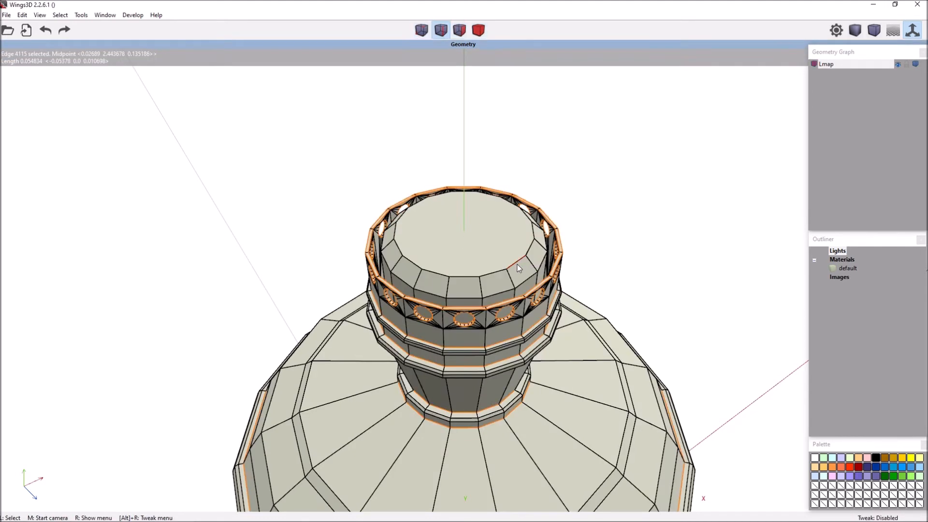
pyautogui.click(516, 262)
pyautogui.press('e')
pyautogui.rightClick(652, 238)
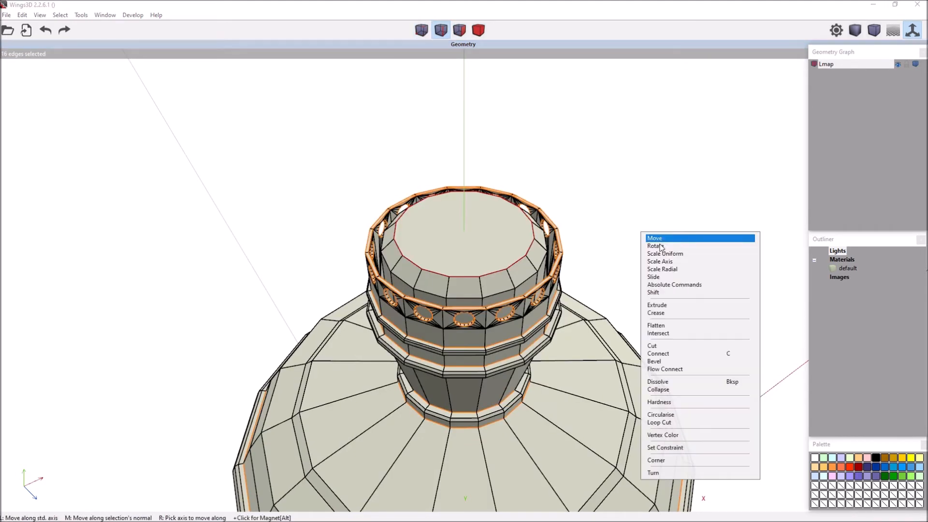
pyautogui.click(675, 361)
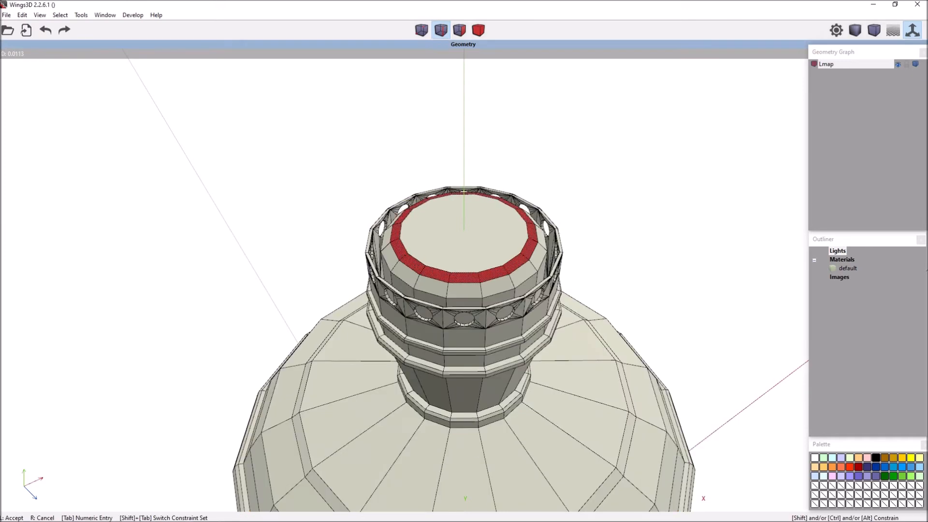
pyautogui.click(659, 311)
# Move the entire Lmap body straight down so it straddles the origin, and clear the selection
pyautogui.scroll(-5, 662, 307)
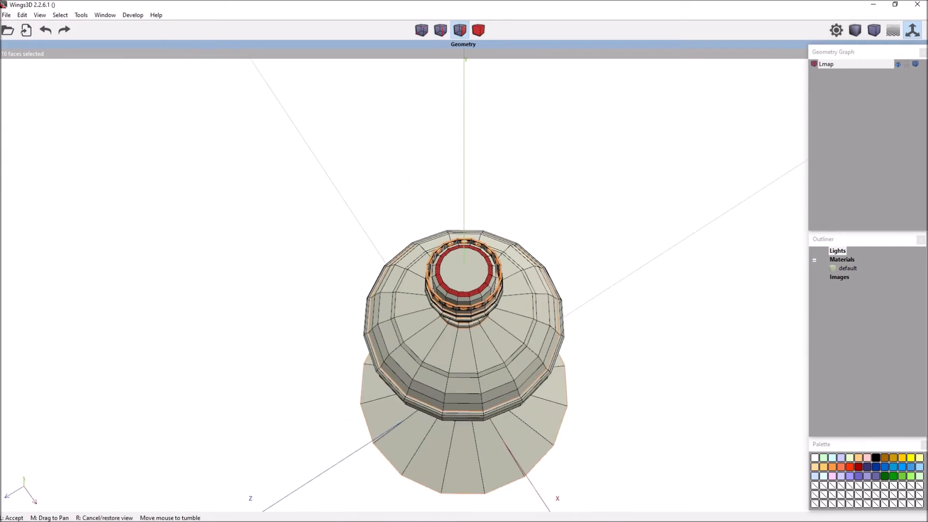
pyautogui.press('b')
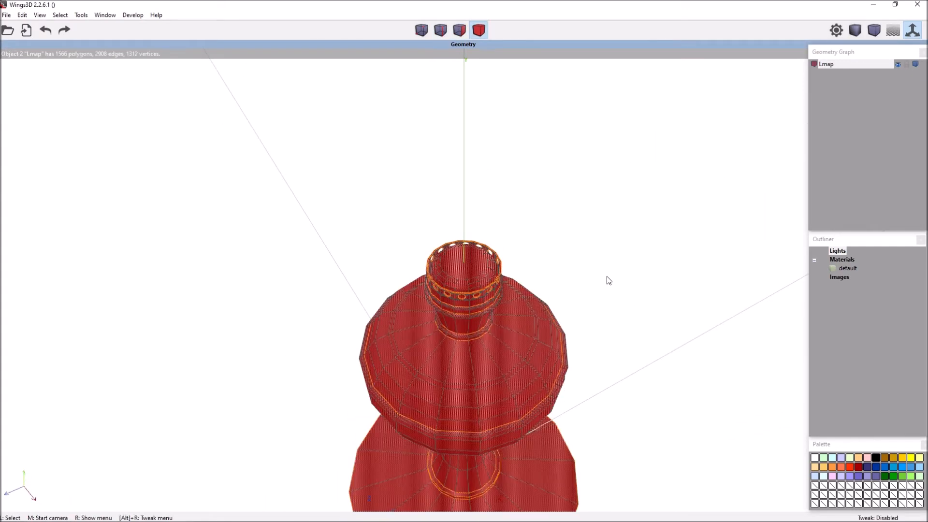
pyautogui.scroll(-2, 607, 277)
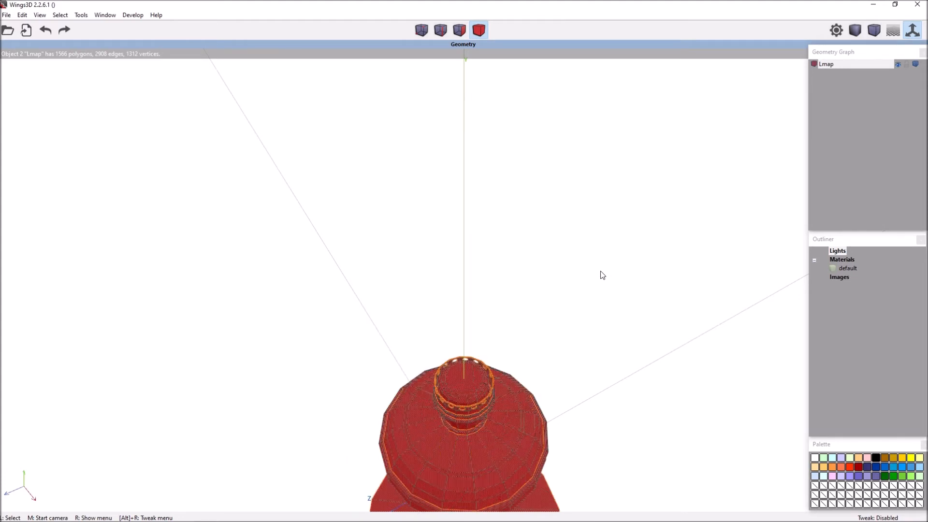
pyautogui.press('a')
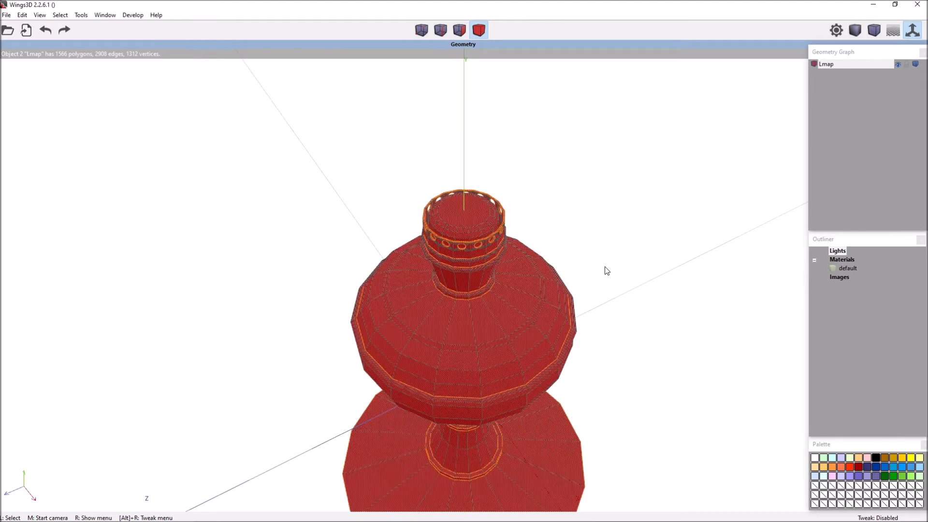
pyautogui.middleClick(612, 266)
pyautogui.click(611, 244)
pyautogui.press('space')
pyautogui.scroll(5, 604, 145)
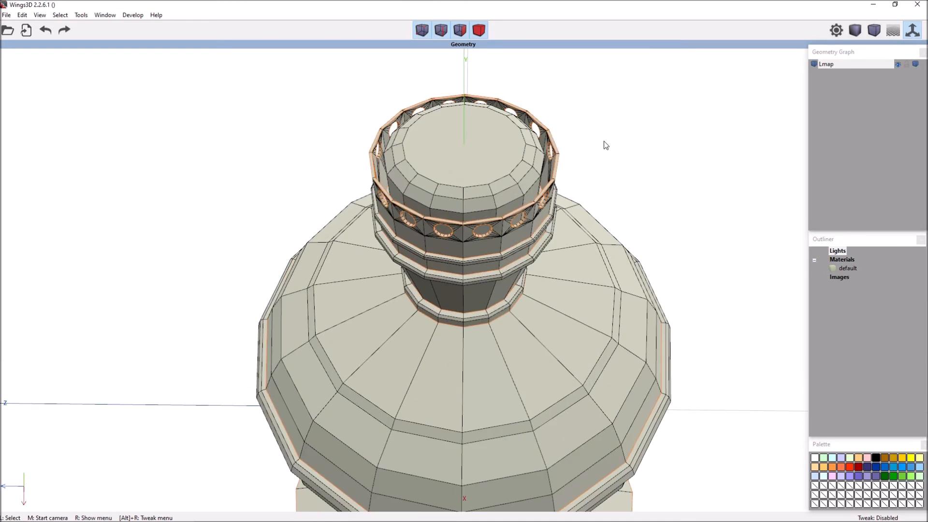
# Connect two pairs of opposite rim vertices on the plug's top face to cut two parallel edges across it
pyautogui.middleClick(604, 145)
pyautogui.click(605, 145)
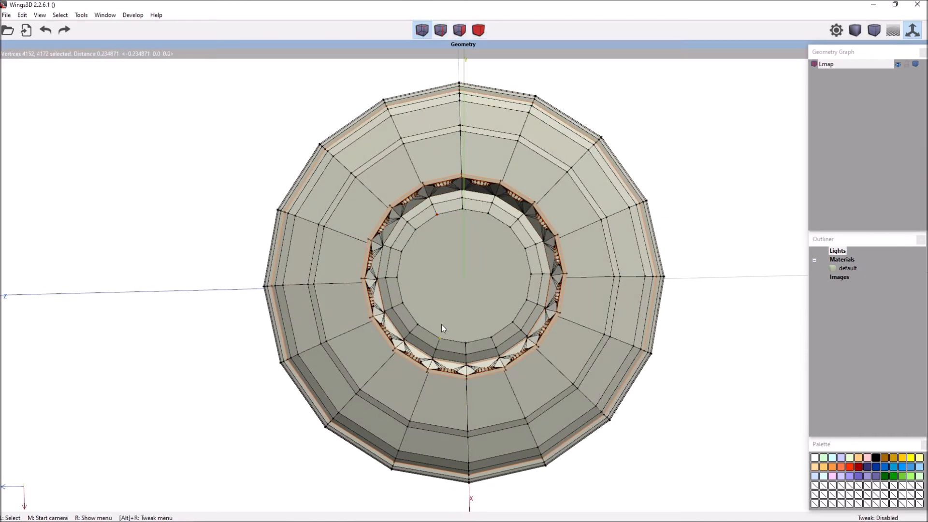
pyautogui.press('c')
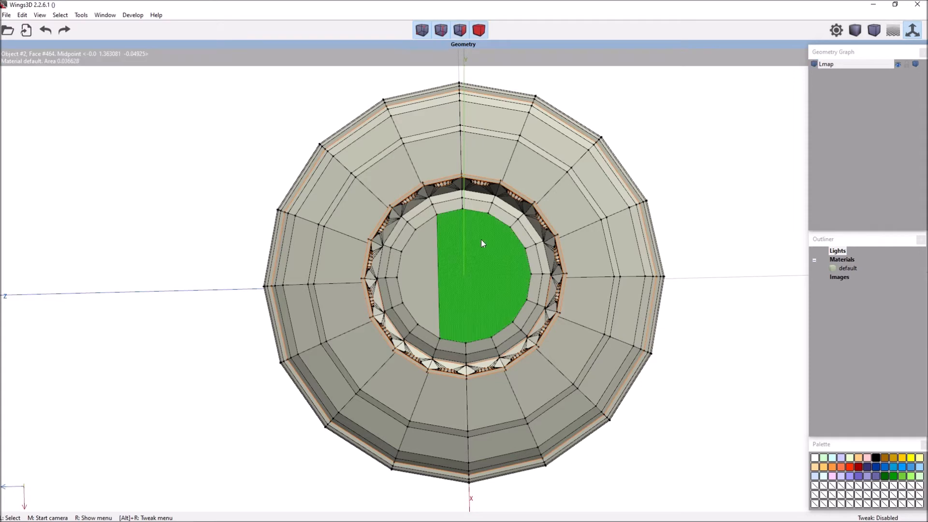
pyautogui.click(486, 334)
pyautogui.press('c')
pyautogui.middleClick(666, 295)
pyautogui.click(666, 296)
pyautogui.press('space')
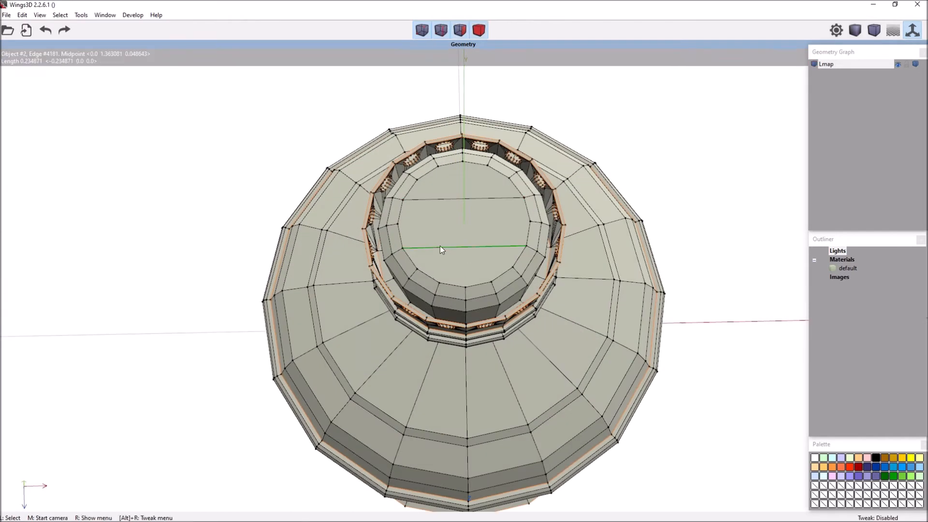
# Connect the two parallel edges at their midpoints and bevel the new edge into a central rectangle about 0.2 long
pyautogui.click(468, 247)
pyautogui.click(467, 198)
pyautogui.press('c')
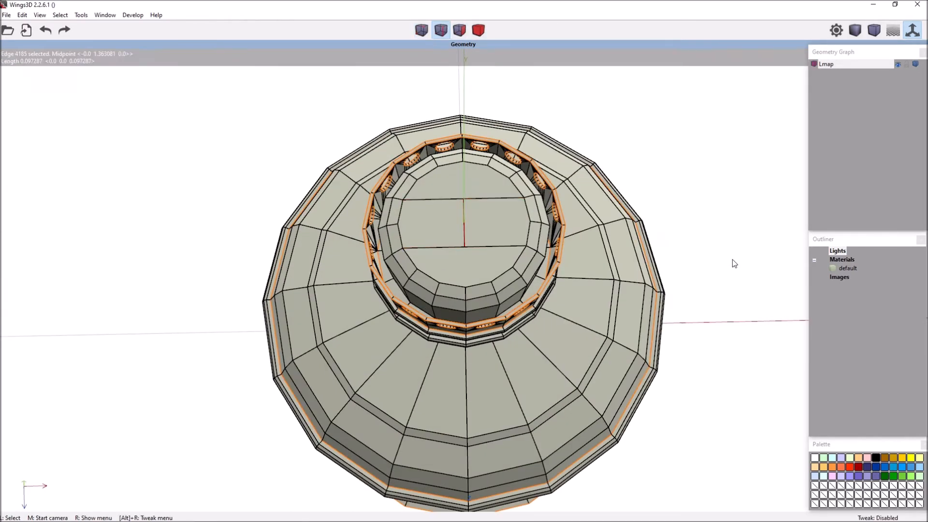
pyautogui.rightClick(731, 264)
pyautogui.click(731, 367)
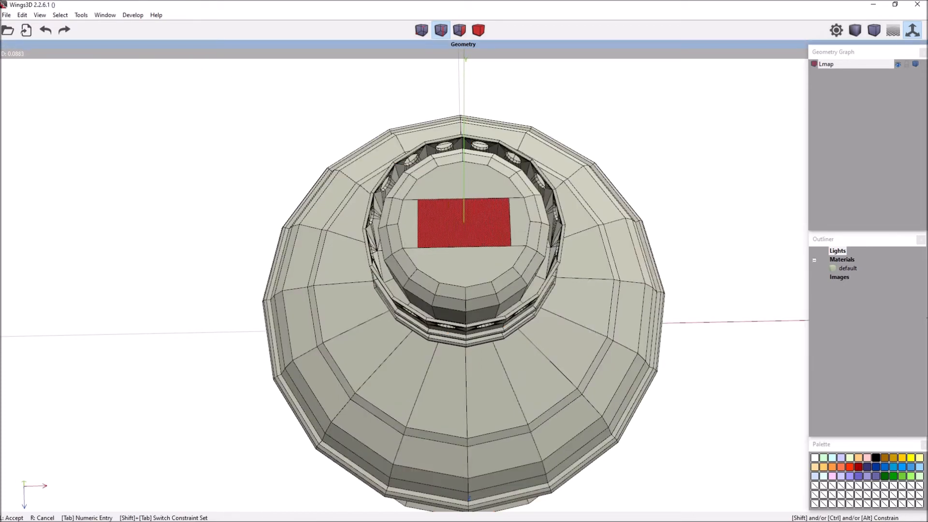
pyautogui.click(481, 160)
# Connect the rectangle's short edges and bevel the new lengthwise edge into a central strip about 0.03 wide
pyautogui.middleClick(481, 160)
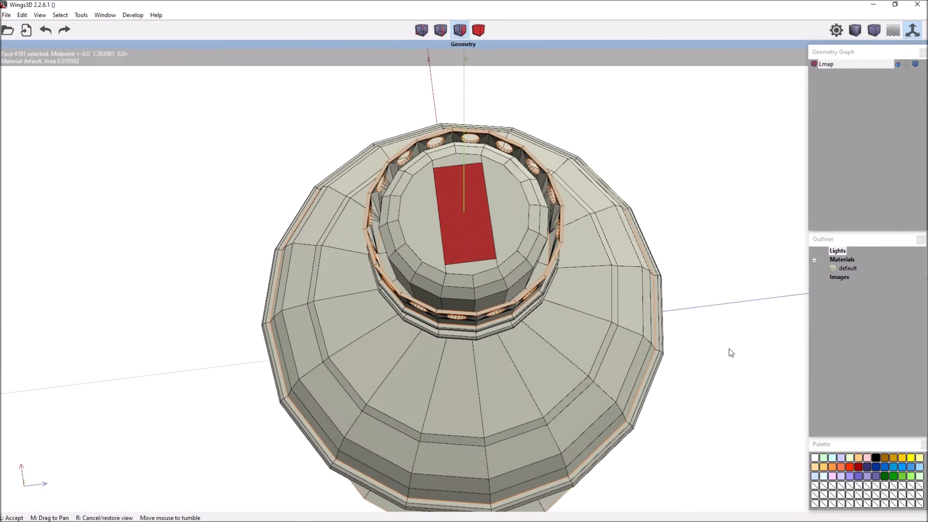
pyautogui.click(482, 160)
pyautogui.press('space')
pyautogui.click(460, 167)
pyautogui.click(473, 263)
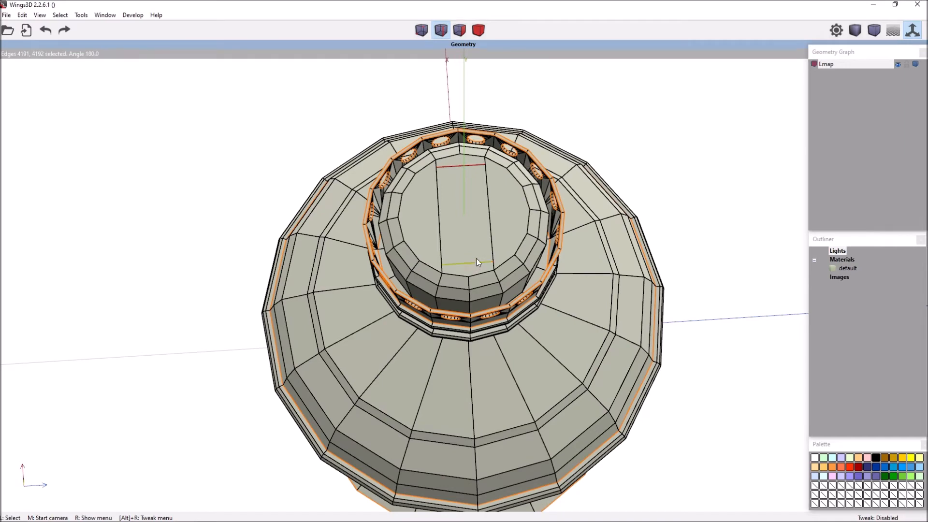
pyautogui.press('c')
pyautogui.rightClick(709, 222)
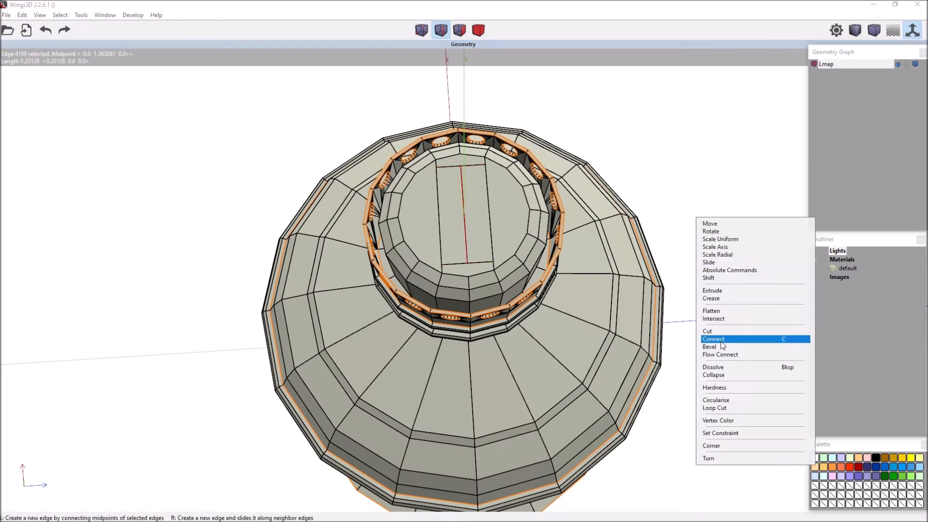
pyautogui.click(754, 346)
pyautogui.click(754, 347)
# Extrude the narrow central strip upward by about 0.07 to form an upright wick block on the cap
pyautogui.middleClick(701, 160)
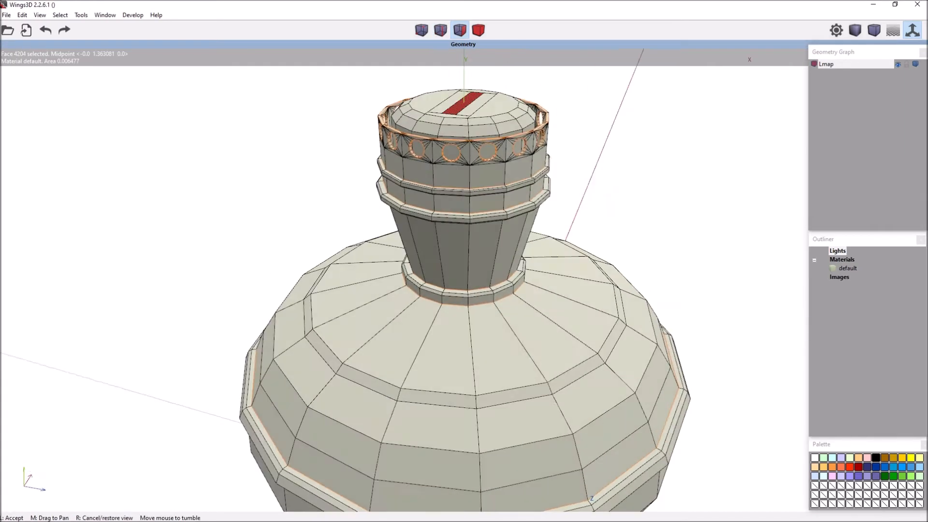
pyautogui.click(701, 160)
pyautogui.rightClick(701, 158)
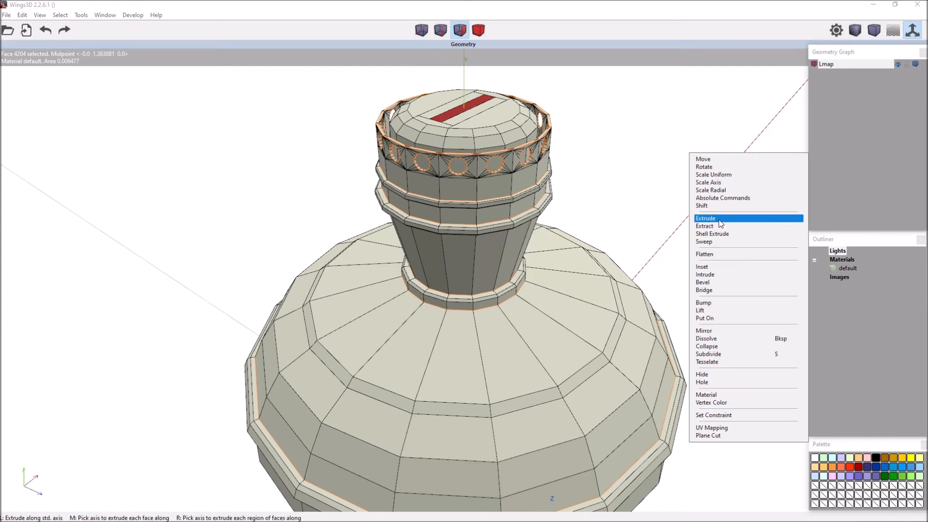
pyautogui.click(715, 227)
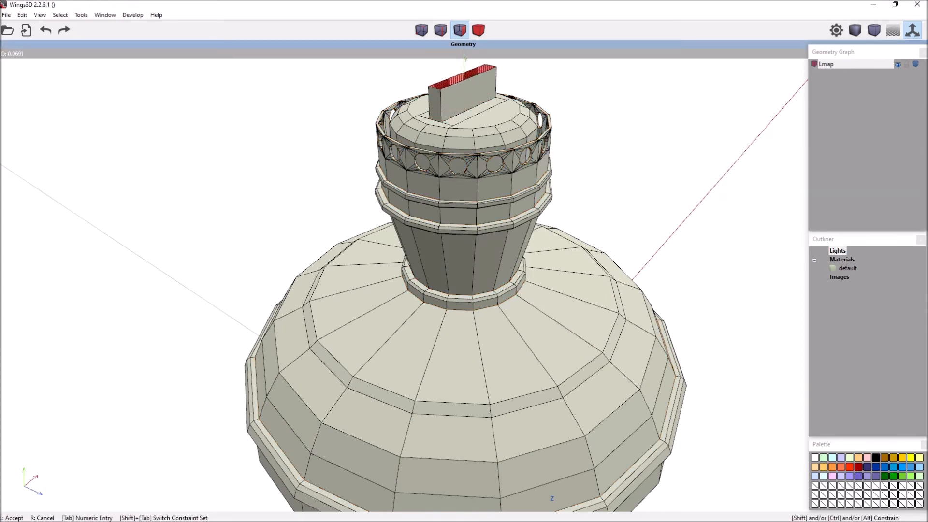
pyautogui.click(670, 220)
# Check the lamp in smooth shading and set hard edges on the wick block with the whole Lmap body selected
pyautogui.scroll(-5, 667, 219)
pyautogui.press('space')
pyautogui.press('Tab')
pyautogui.middleClick(614, 313)
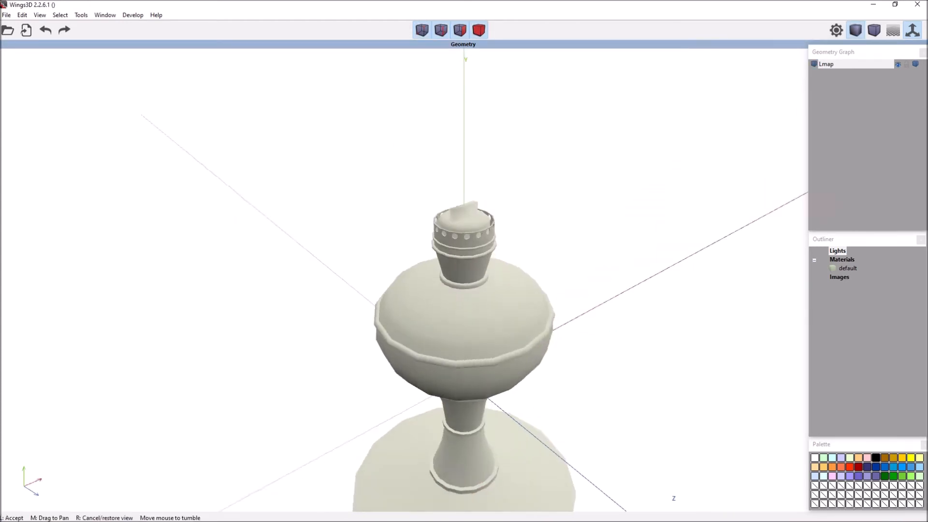
pyautogui.click(613, 312)
pyautogui.click(472, 219)
pyautogui.press('b')
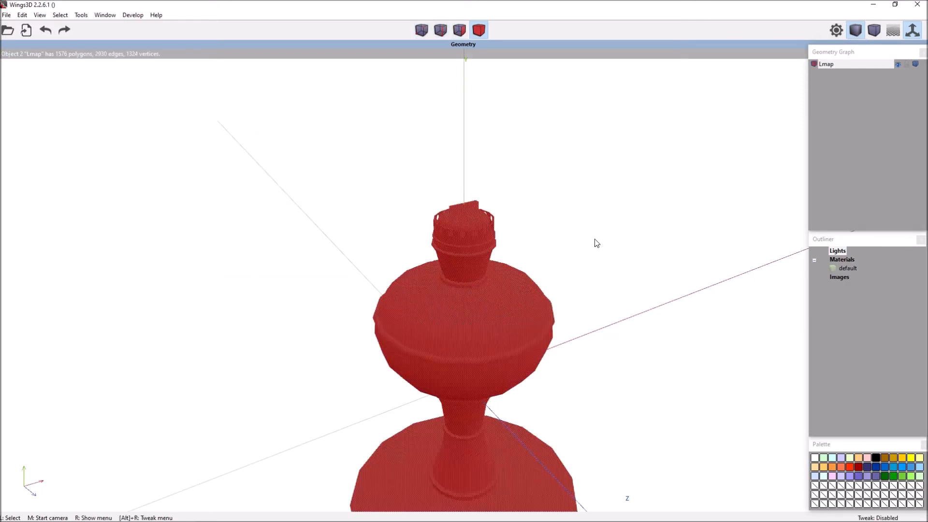
pyautogui.press('space')
pyautogui.press('Tab')
# Select the whole ring of ledge faces between the cap and the collar and save its bounding box
pyautogui.middleClick(616, 279)
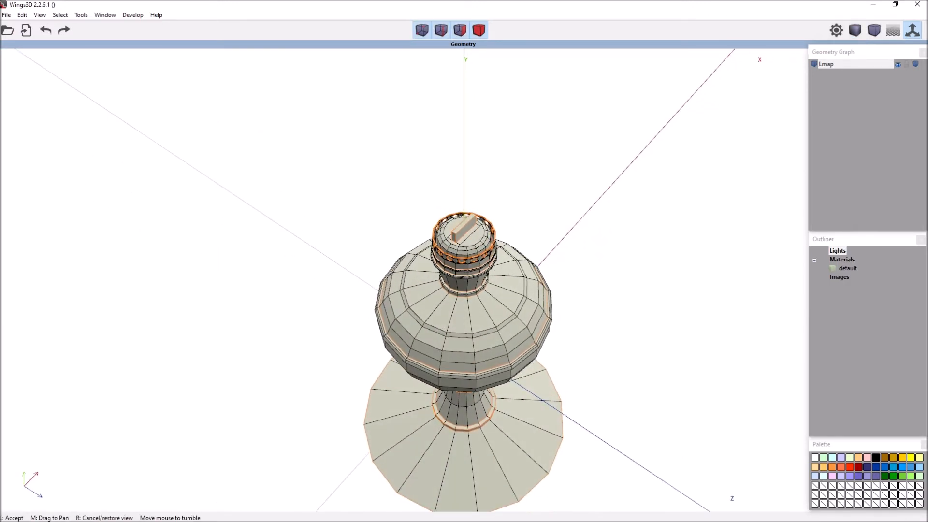
pyautogui.click(618, 278)
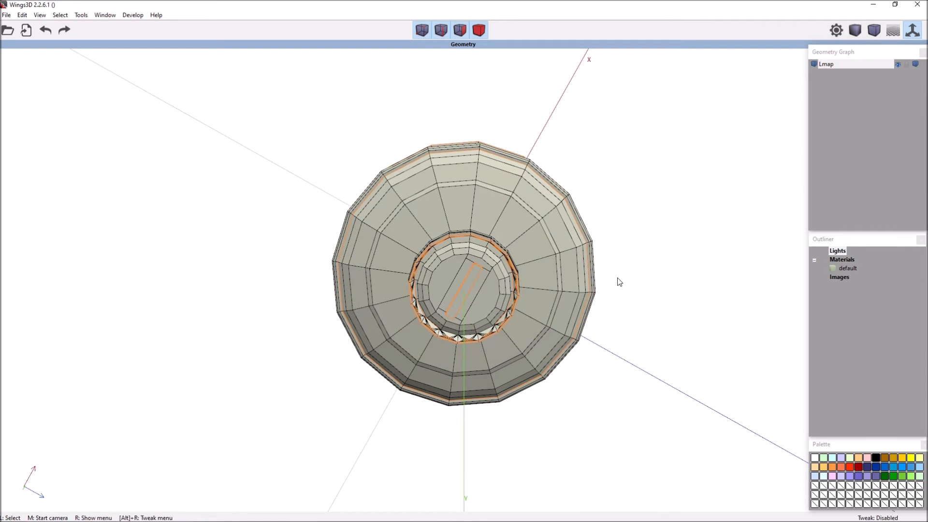
pyautogui.scroll(3, 620, 282)
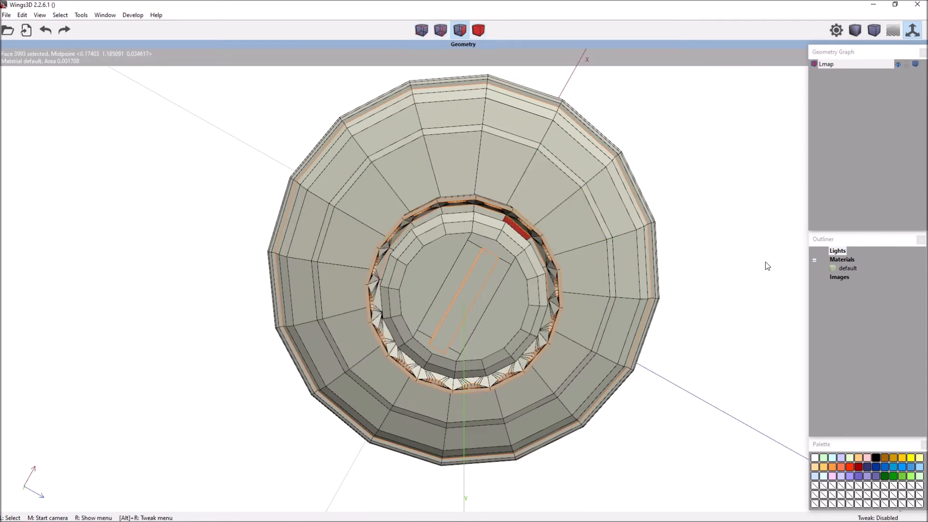
pyautogui.press('i')
pyautogui.scroll(-3, 746, 262)
pyautogui.middleClick(712, 277)
pyautogui.click(711, 266)
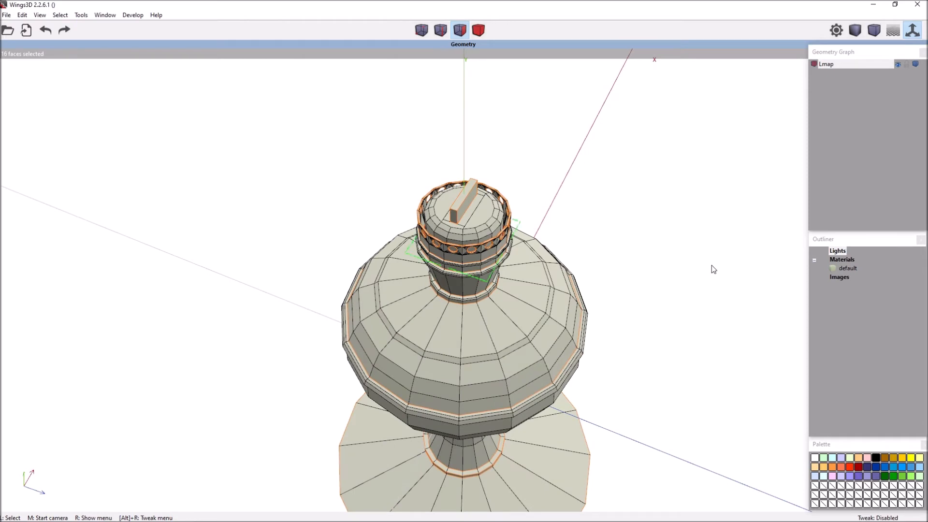
pyautogui.scroll(-5, 620, 250)
# Create a cylinder and fit it to the saved bounding box inside the collar
pyautogui.rightClick(597, 218)
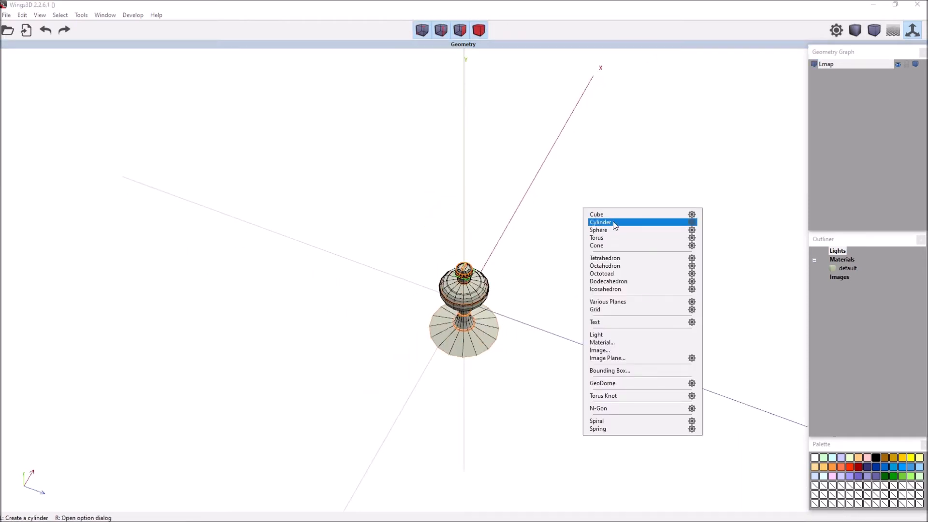
pyautogui.click(614, 223)
pyautogui.click(485, 283)
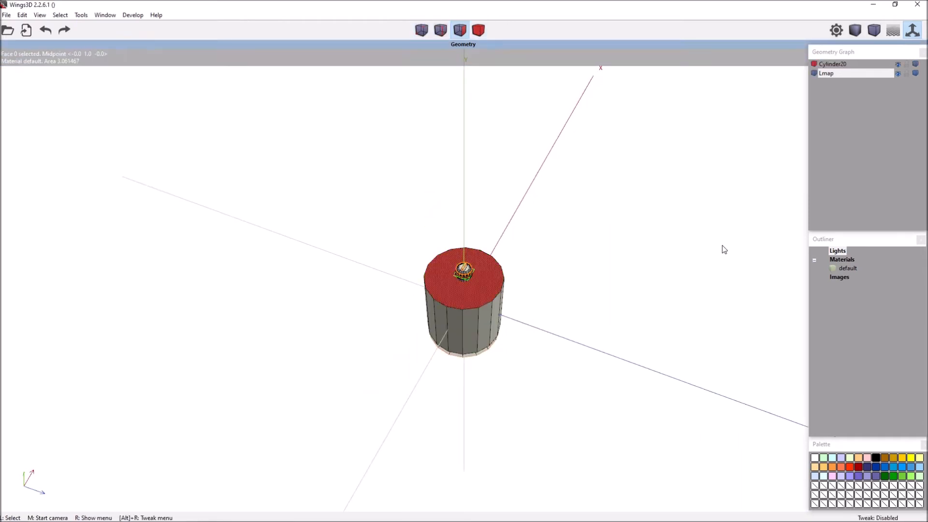
pyautogui.press('b')
pyautogui.press('Delete')
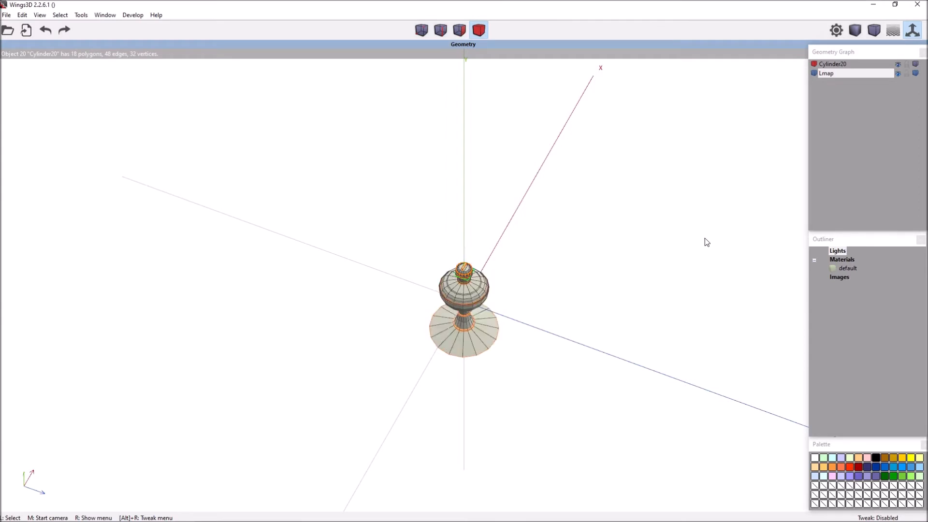
# Hide the Lmap body and raise the flat cylinder's top face by about 0.82 to form a tube
pyautogui.click(897, 77)
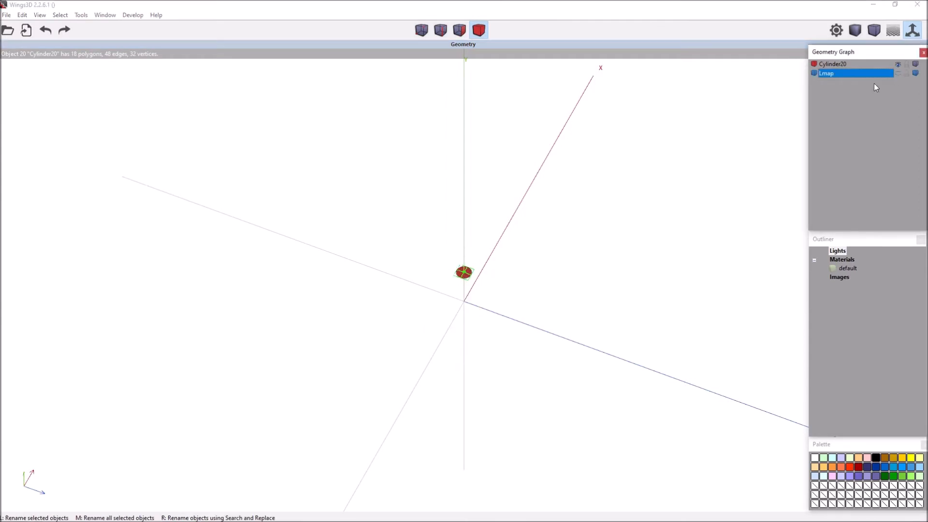
pyautogui.scroll(5, 601, 282)
pyautogui.press('space')
pyautogui.click(470, 262)
pyautogui.middleClick(471, 262)
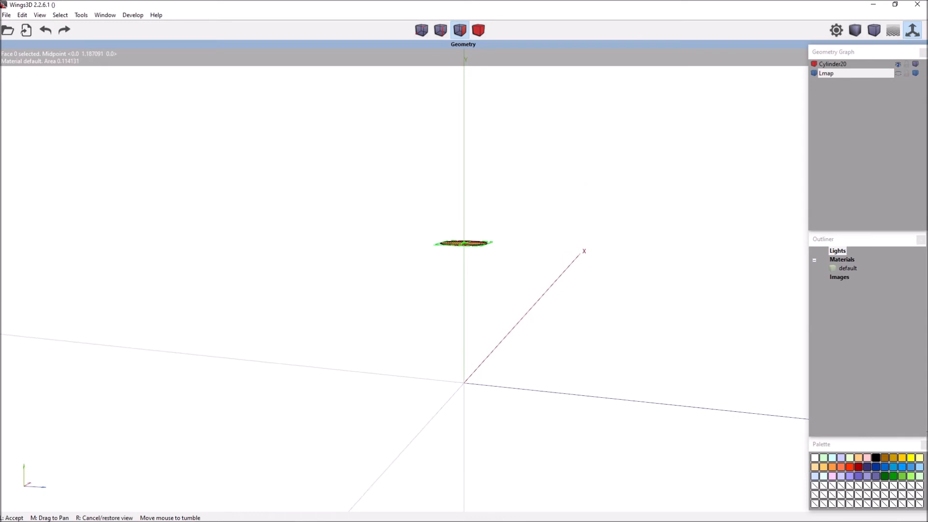
pyautogui.rightClick(624, 202)
pyautogui.click(629, 201)
pyautogui.click(634, 200)
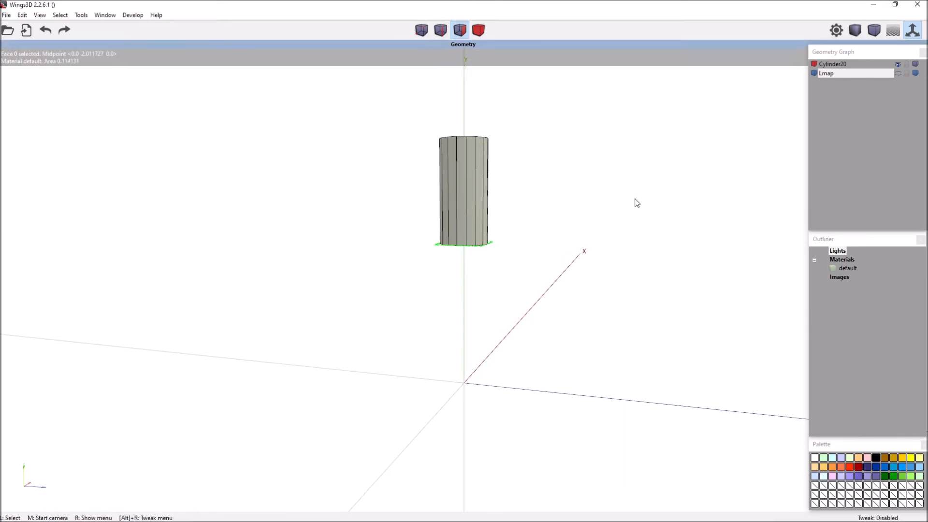
# Check the tube's fit in the collar with the Lmap body shown, and study the glass chimney in the browser's reference photo
pyautogui.click(897, 73)
pyautogui.middleClick(628, 270)
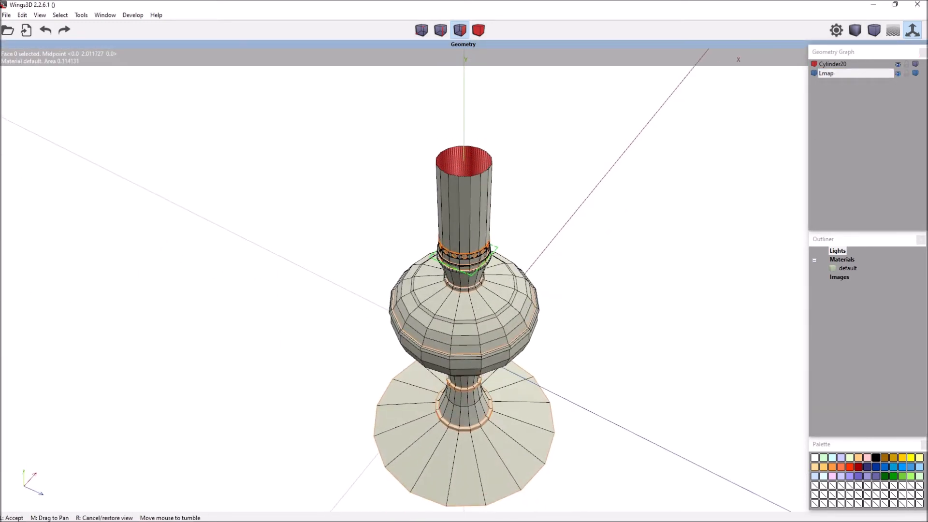
pyautogui.scroll(4, 628, 269)
pyautogui.scroll(4, 463, 271)
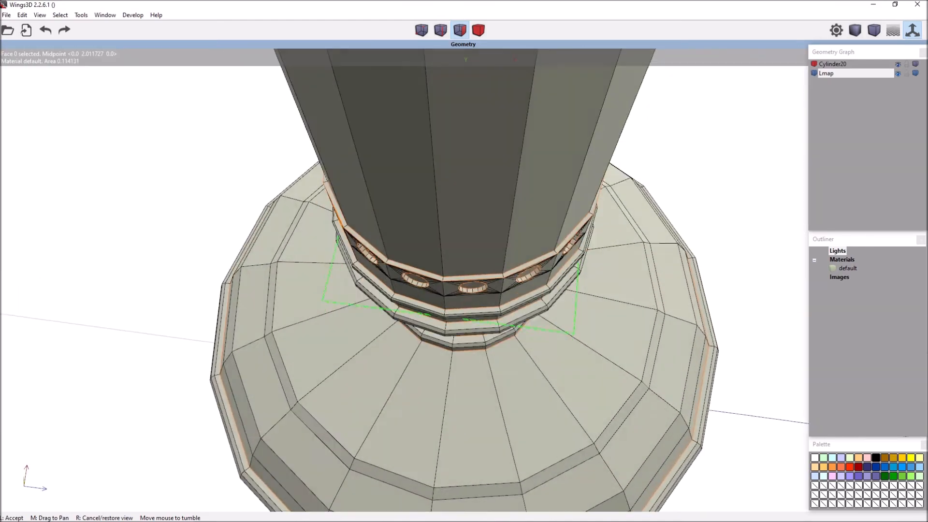
pyautogui.scroll(-6, 464, 271)
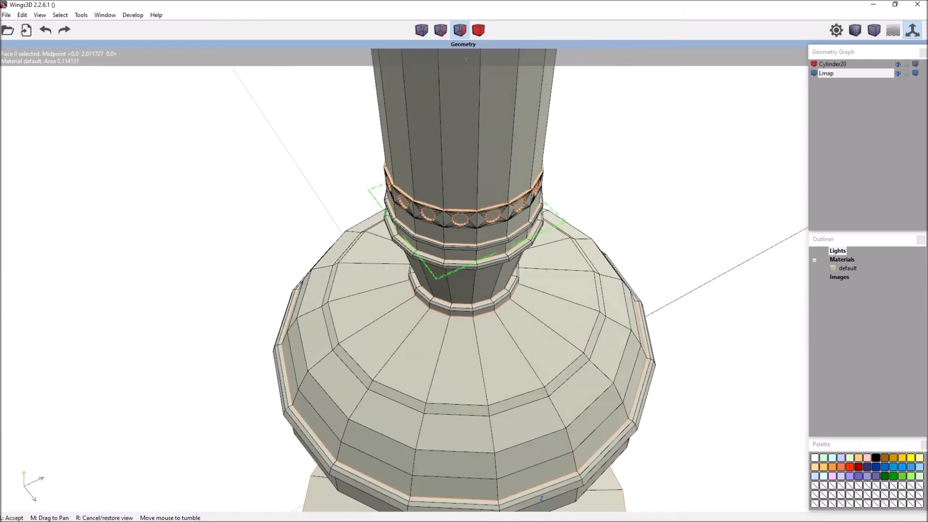
pyautogui.scroll(-4, 463, 271)
pyautogui.click(640, 266)
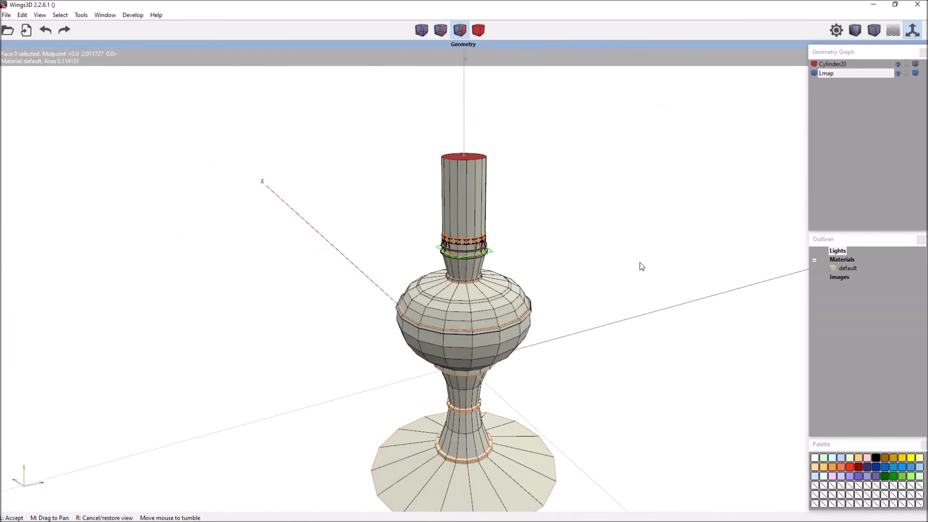
pyautogui.click(897, 73)
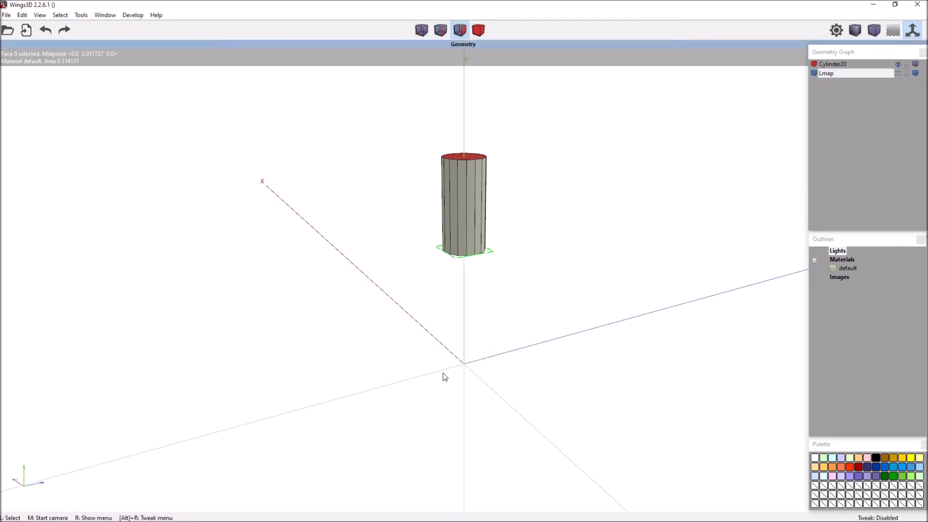
pyautogui.press('space')
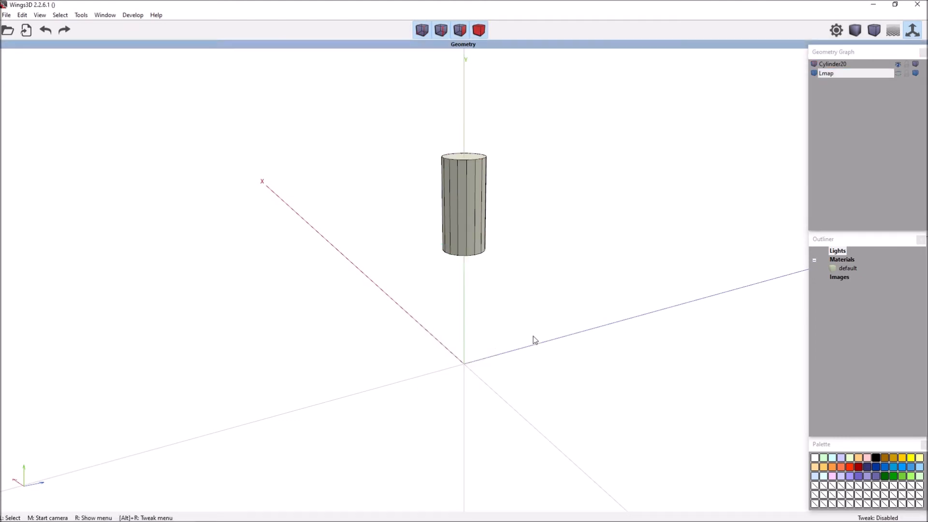
pyautogui.click(250, 512)
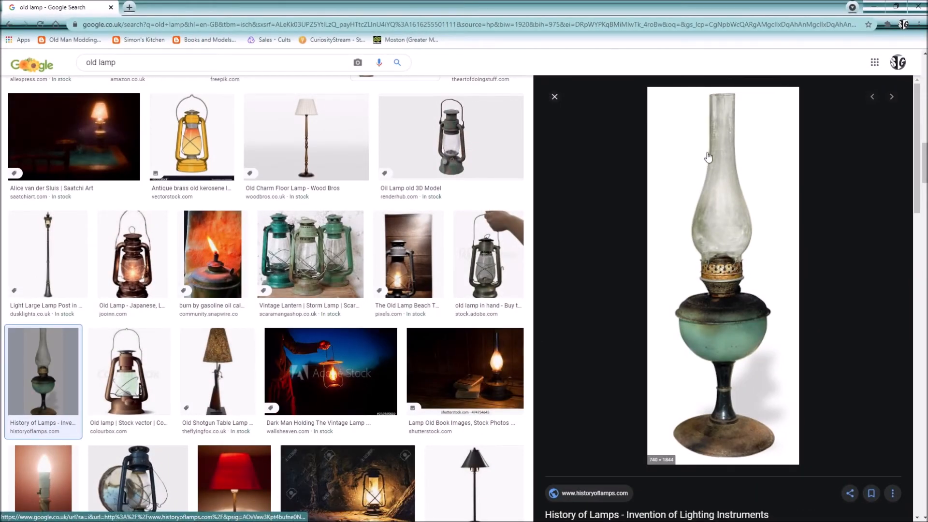
pyautogui.click(870, 6)
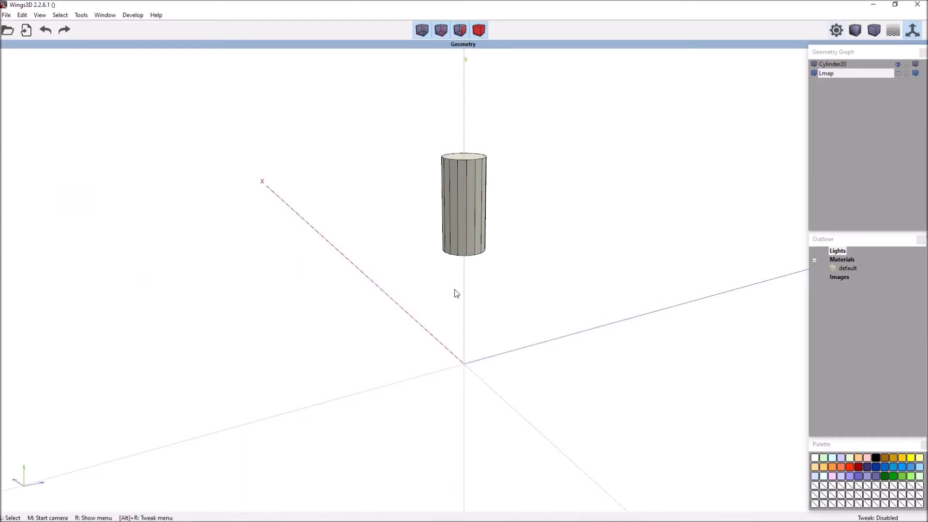
# Show the Lmap body, add an edge loop around the tube and lower it to just above the collar
pyautogui.click(898, 72)
pyautogui.scroll(3, 570, 252)
pyautogui.click(468, 156)
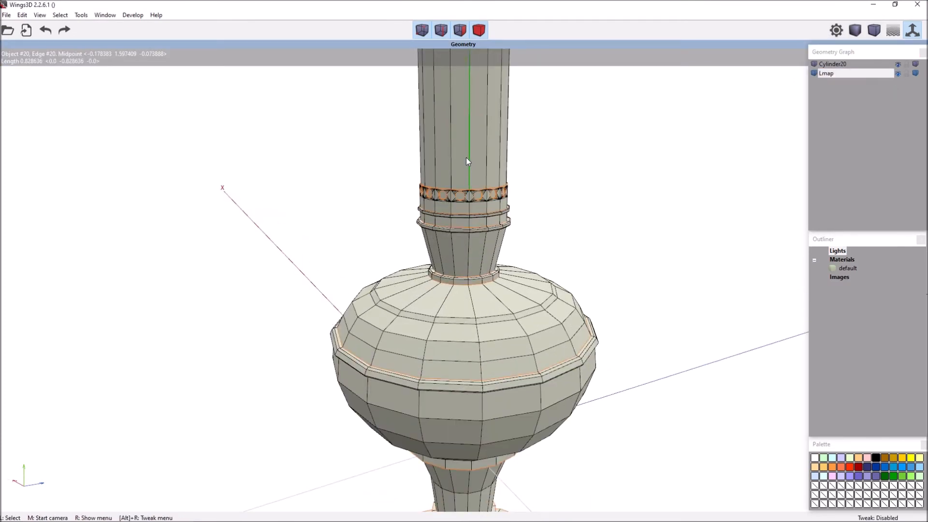
pyautogui.press('g')
pyautogui.rightClick(659, 131)
pyautogui.click(662, 127)
pyautogui.click(671, 157)
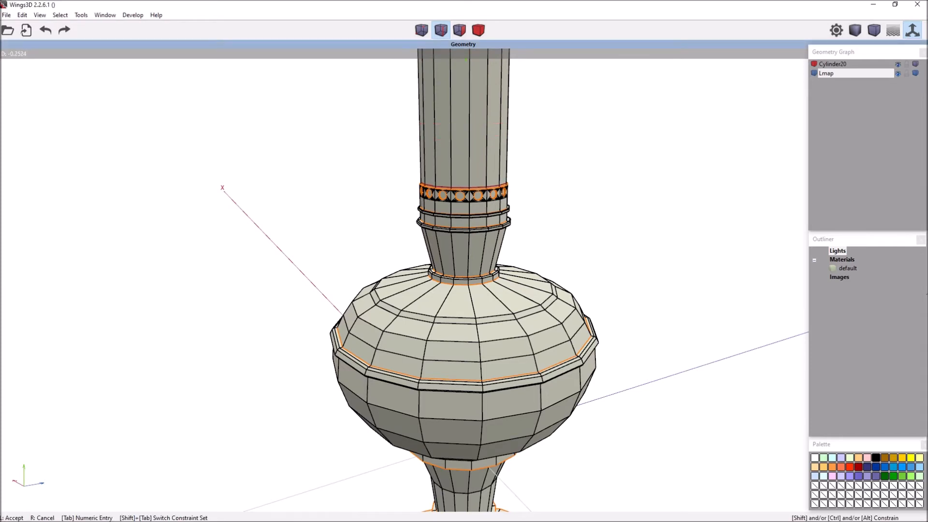
pyautogui.moveTo(609, 156); pyautogui.dragTo(609, 152, button='middle')
pyautogui.rightClick(609, 151)
pyautogui.rightClick(612, 268)
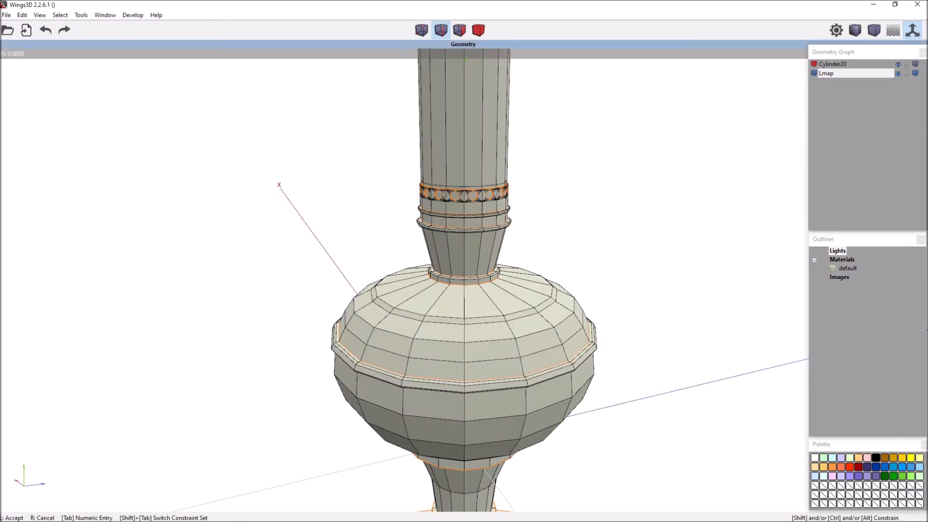
pyautogui.scroll(-5, 592, 211)
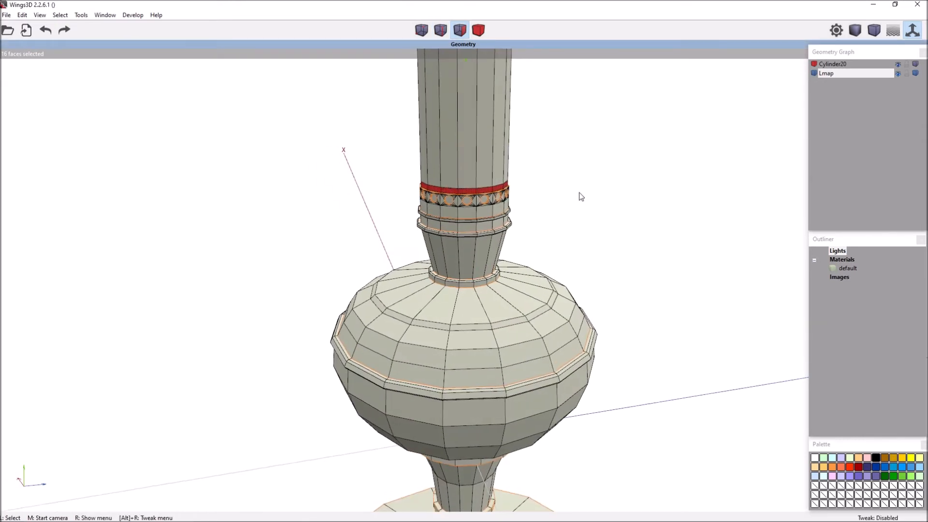
pyautogui.scroll(-5, 530, 201)
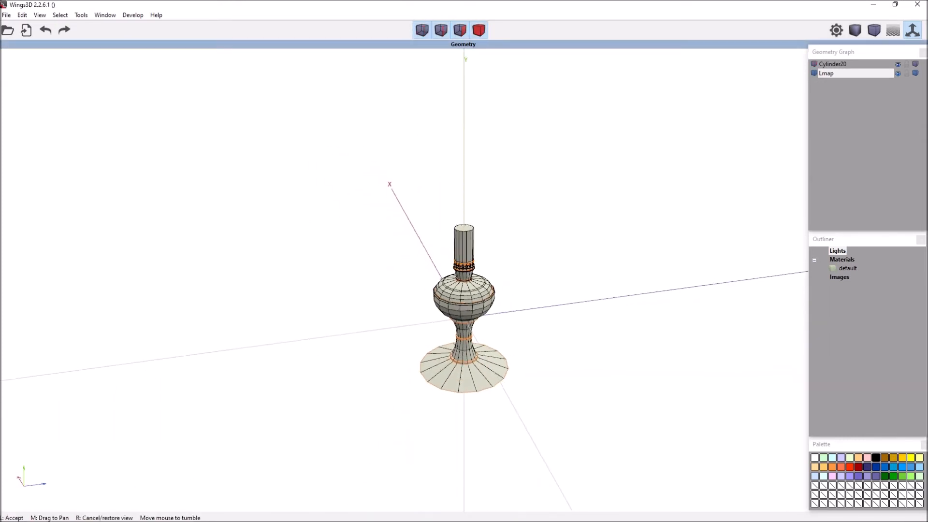
# Raise the tube's top face by about 1.0 and compare the chimney proportions with the reference photo in the browser
pyautogui.click(472, 219)
pyautogui.moveTo(472, 219); pyautogui.dragTo(547, 207, button='middle')
pyautogui.rightClick(548, 208)
pyautogui.middleClick(548, 205)
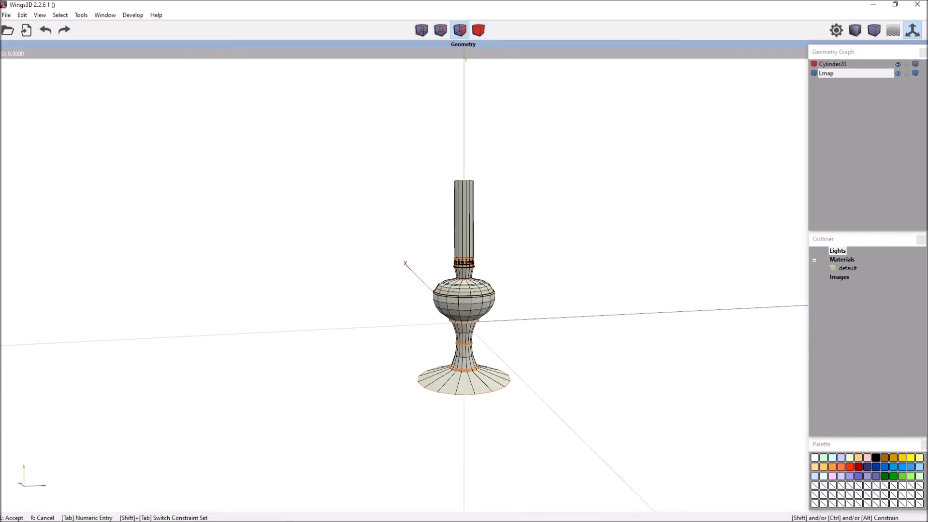
pyautogui.click(549, 205)
pyautogui.moveTo(175, 512)
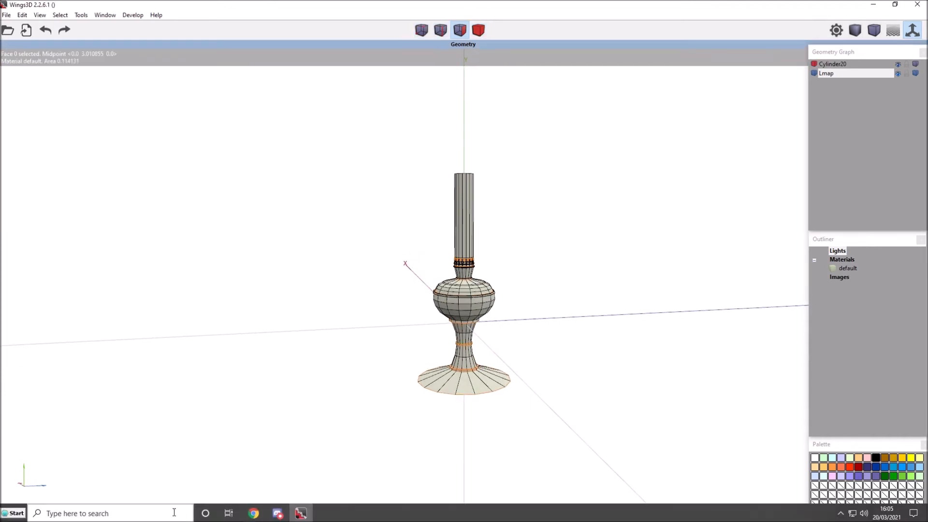
pyautogui.click(253, 513)
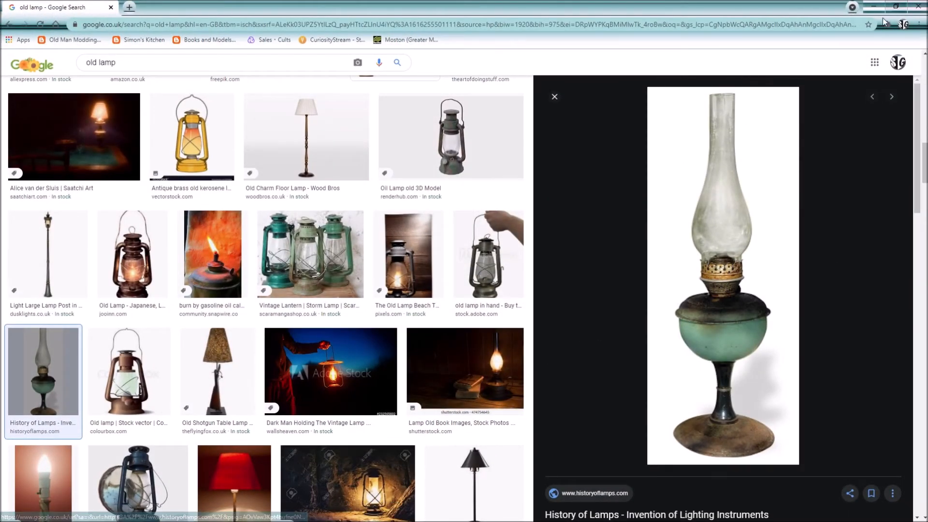
pyautogui.click(873, 6)
# Add an edge loop around the middle of the tall tube and move it slightly upward along Y
pyautogui.scroll(5, 468, 182)
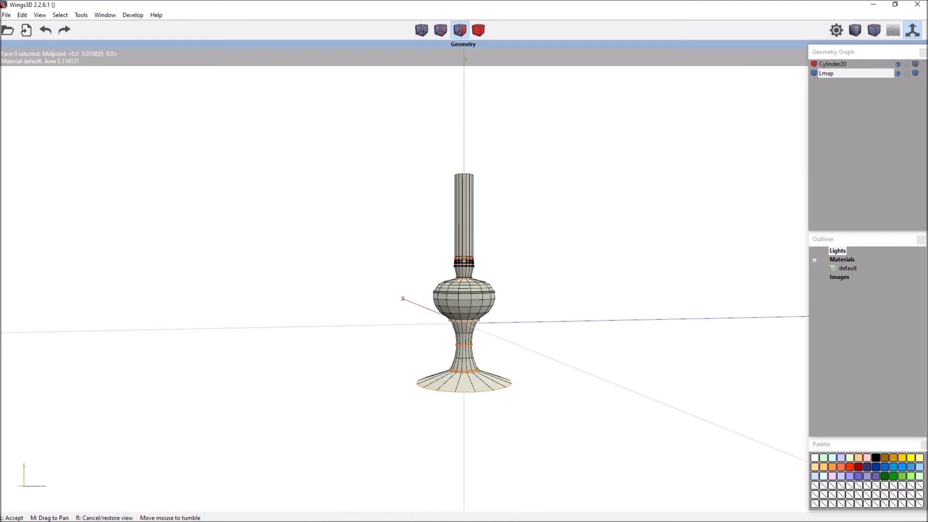
pyautogui.click(468, 179)
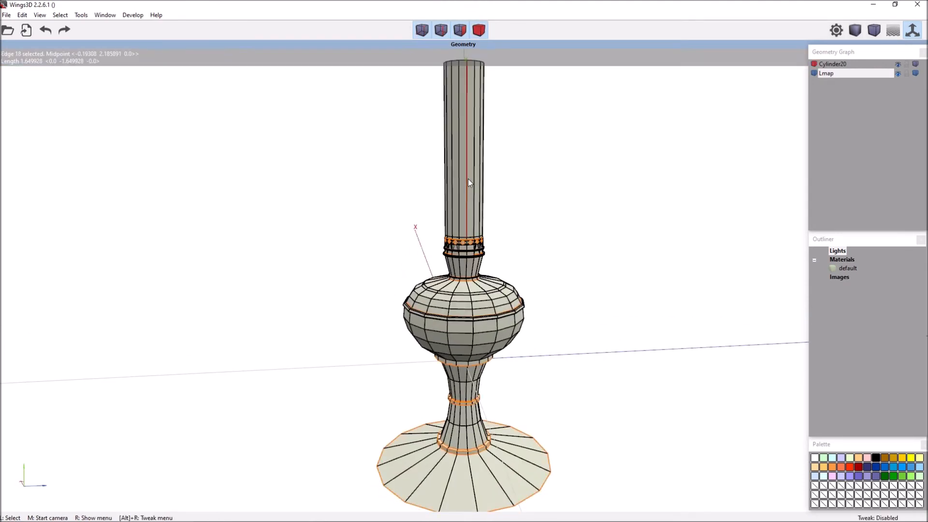
pyautogui.press('g')
pyautogui.press('c')
pyautogui.rightClick(602, 143)
pyautogui.click(603, 144)
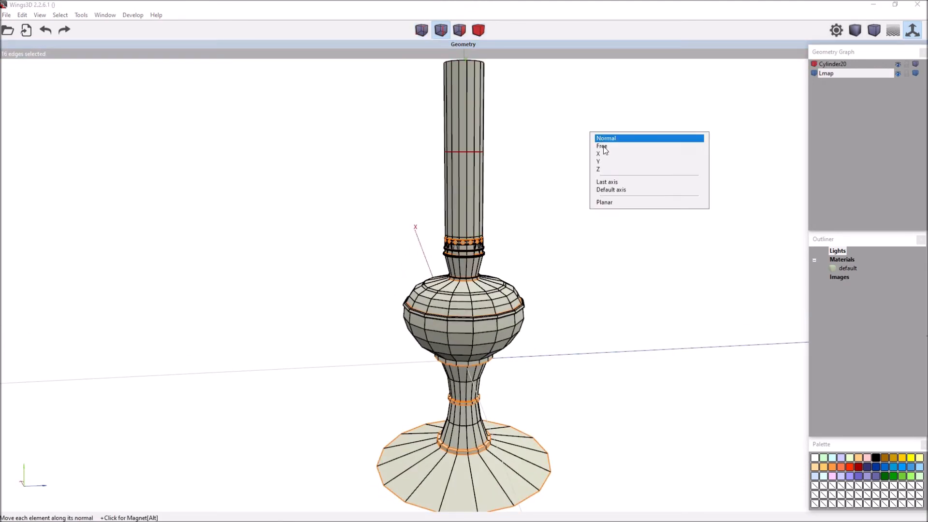
pyautogui.click(607, 160)
pyautogui.rightClick(608, 156)
# Add a second edge loop midway between the upper loop and the collar and nudge it upward along Y
pyautogui.click(467, 143)
pyautogui.press('g')
pyautogui.rightClick(658, 116)
pyautogui.click(658, 108)
pyautogui.click(658, 132)
pyautogui.click(605, 176)
pyautogui.middleClick(606, 176)
pyautogui.click(606, 176)
pyautogui.press('space')
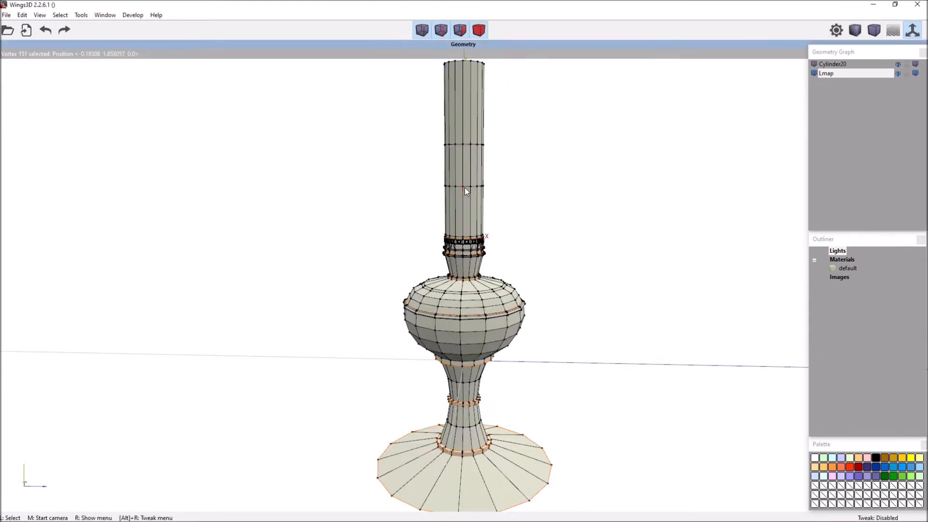
# Scale the lower edge loop uniformly outward to roughly twice the tube's width to form the chimney's bulge
pyautogui.press('2')
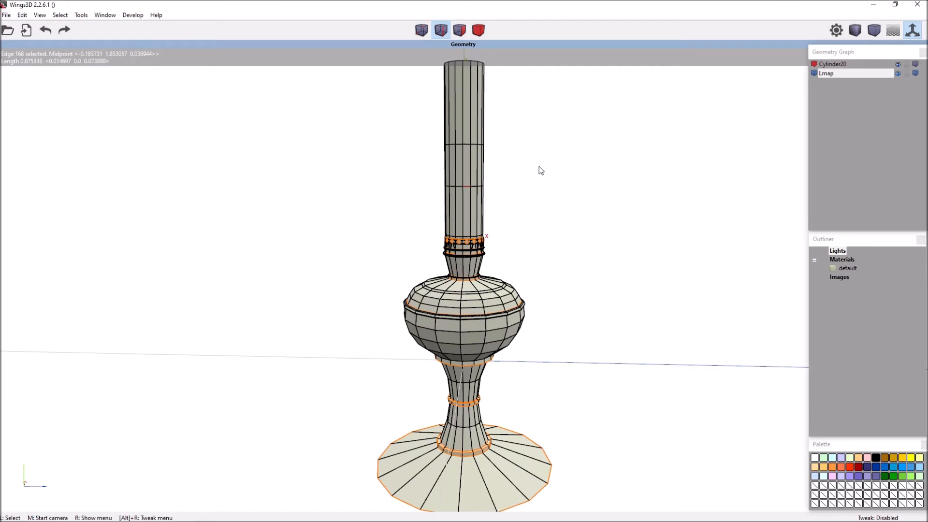
pyautogui.rightClick(582, 178)
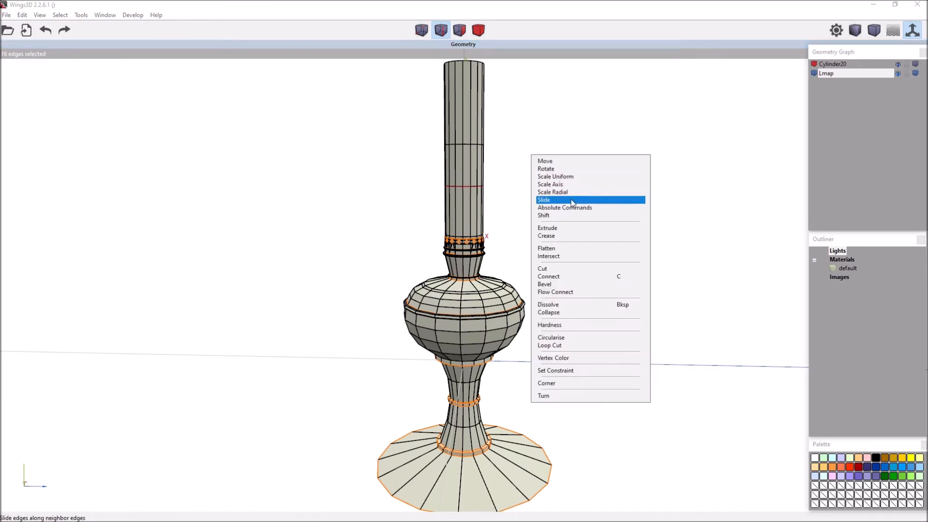
pyautogui.click(591, 181)
# Add edge loops through the tapers above and below the bulge's widest loop and scale both uniformly to about 128%
pyautogui.click(476, 209)
pyautogui.moveTo(475, 205); pyautogui.dragTo(474, 168)
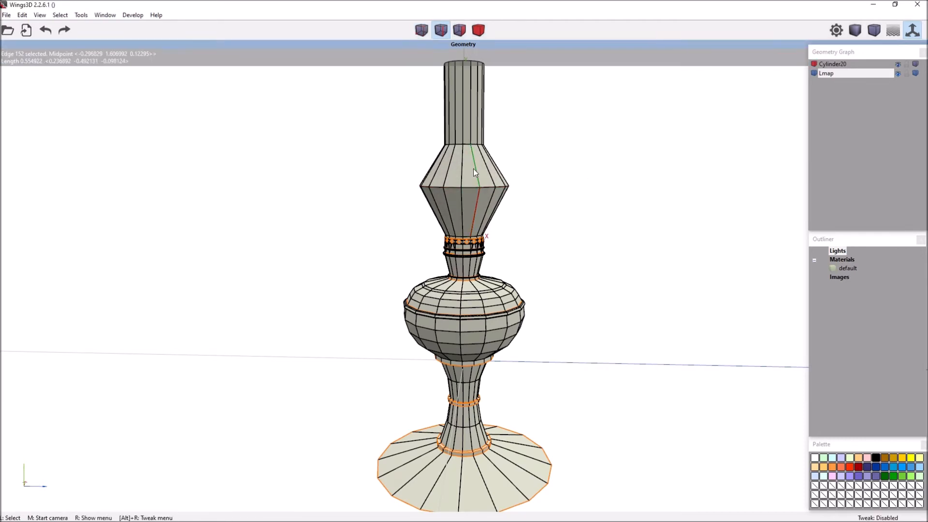
pyautogui.rightClick(604, 195)
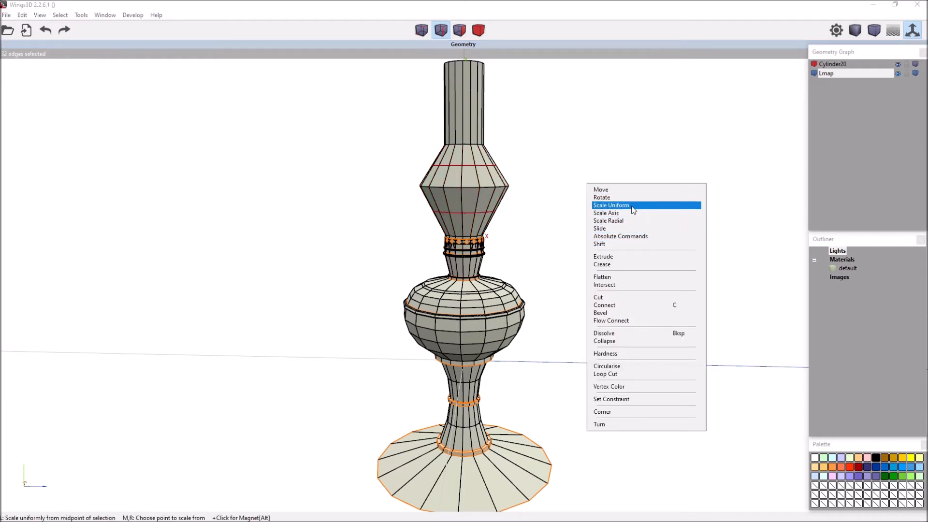
pyautogui.click(623, 201)
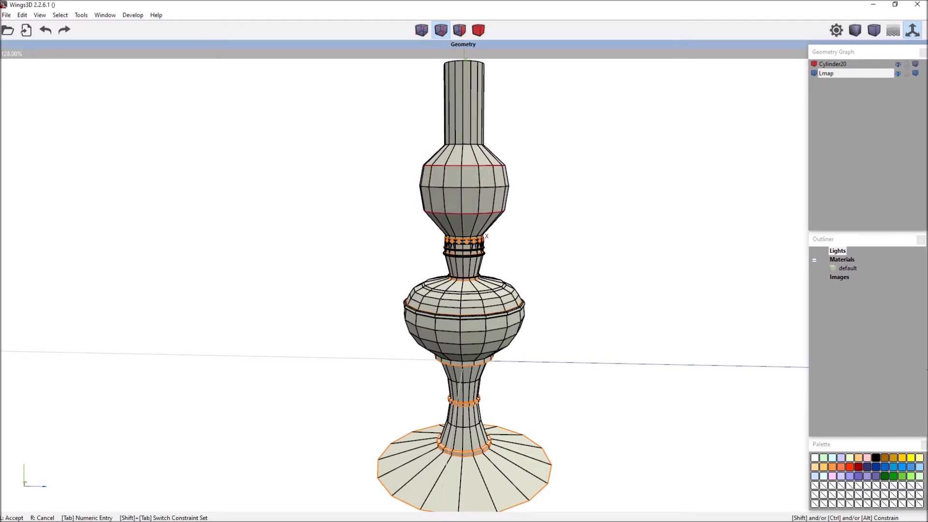
pyautogui.click(597, 215)
# Add an edge loop between the bulge's upper shoulder and the straight tube and scale it outward uniformly to round the shoulder
pyautogui.press('f')
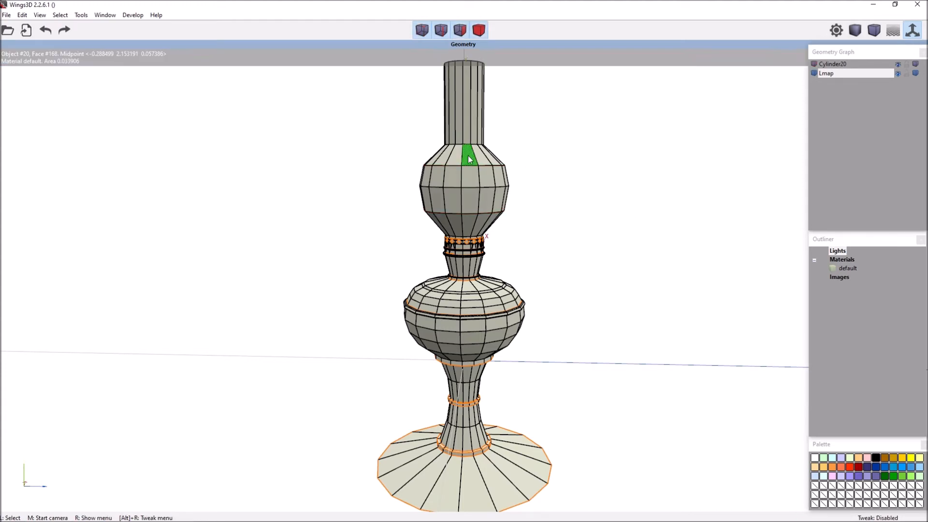
pyautogui.click(461, 156)
pyautogui.press('g')
pyautogui.press('c')
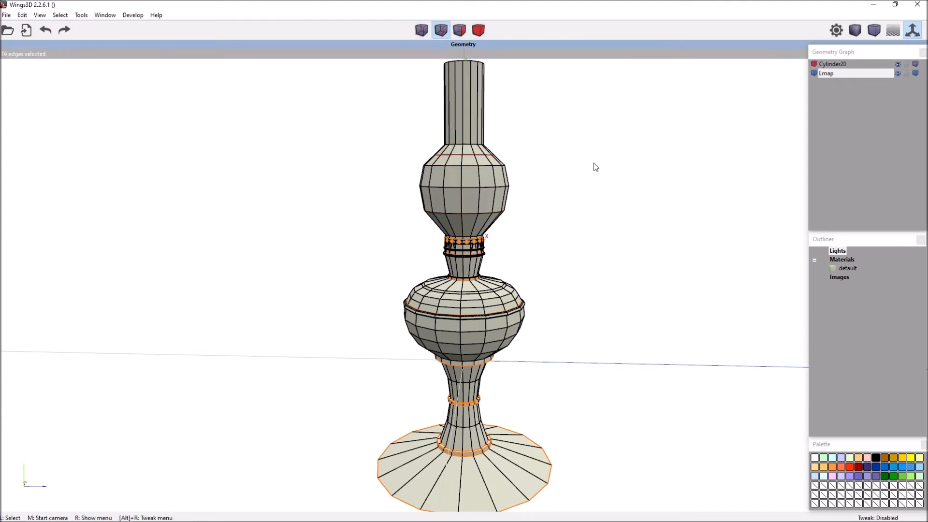
pyautogui.rightClick(597, 166)
pyautogui.click(621, 170)
# Add an edge loop around the bulge's lowest taper above the collar and scale it uniformly to about 112%
pyautogui.click(477, 224)
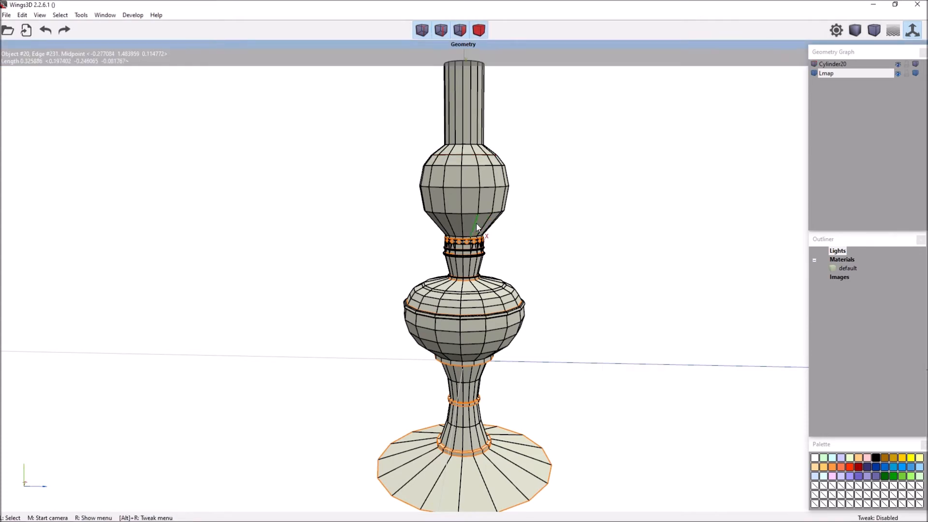
pyautogui.press('g')
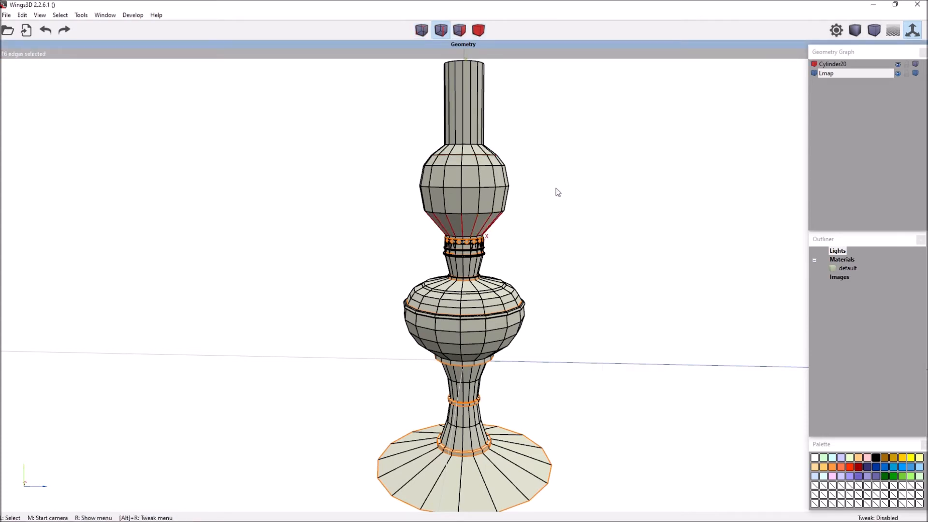
pyautogui.press('c')
pyautogui.rightClick(539, 182)
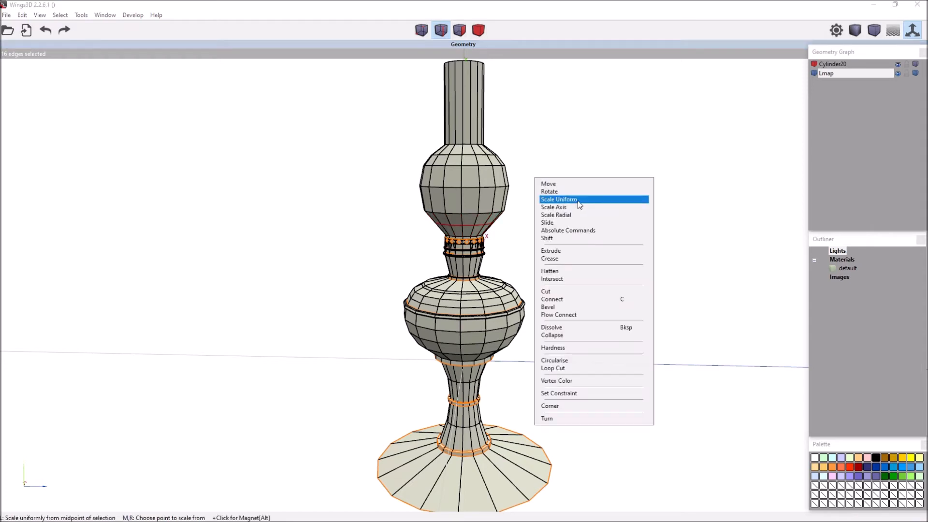
pyautogui.click(581, 231)
pyautogui.click(575, 204)
pyautogui.rightClick(576, 204)
pyautogui.click(587, 219)
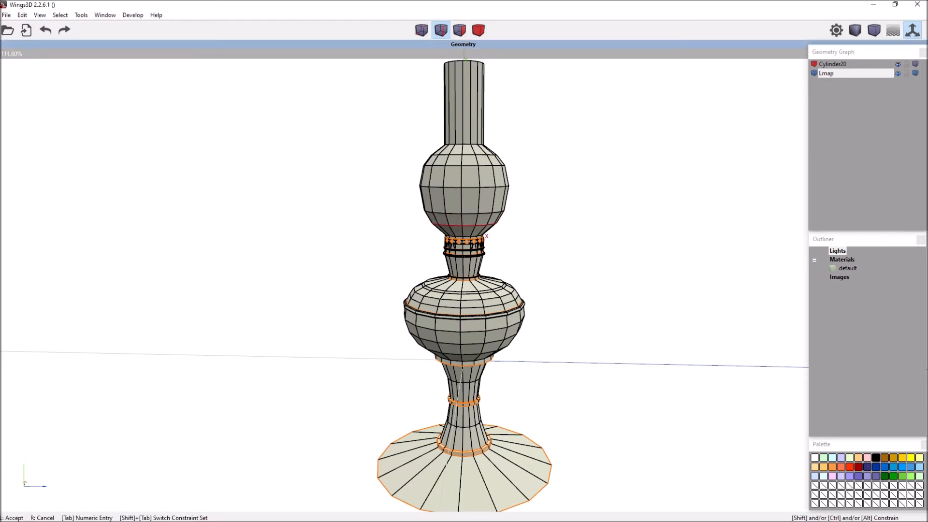
pyautogui.click(568, 198)
pyautogui.middleClick(568, 198)
pyautogui.click(567, 199)
pyautogui.scroll(-3, 529, 104)
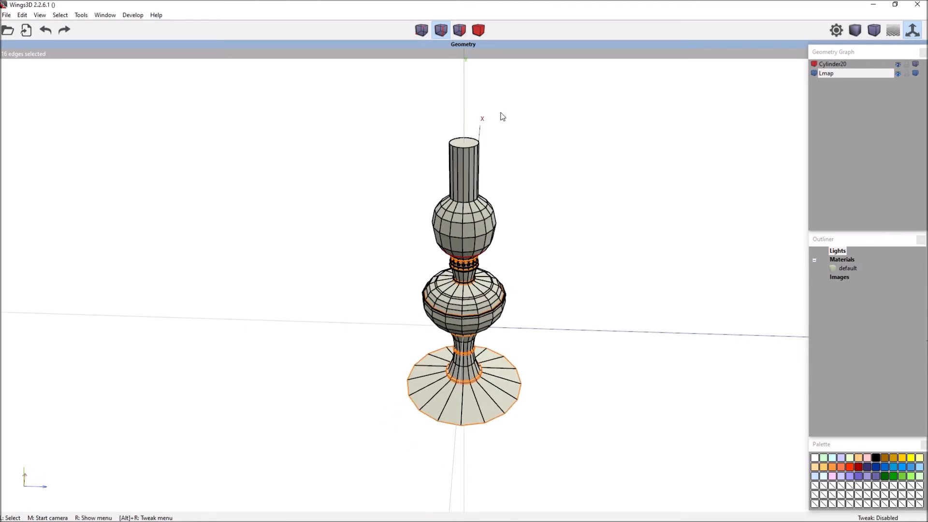
# Scale the chimney tube's top face uniformly inward to about two-thirds of its width
pyautogui.press('space')
pyautogui.click(465, 145)
pyautogui.rightClick(527, 140)
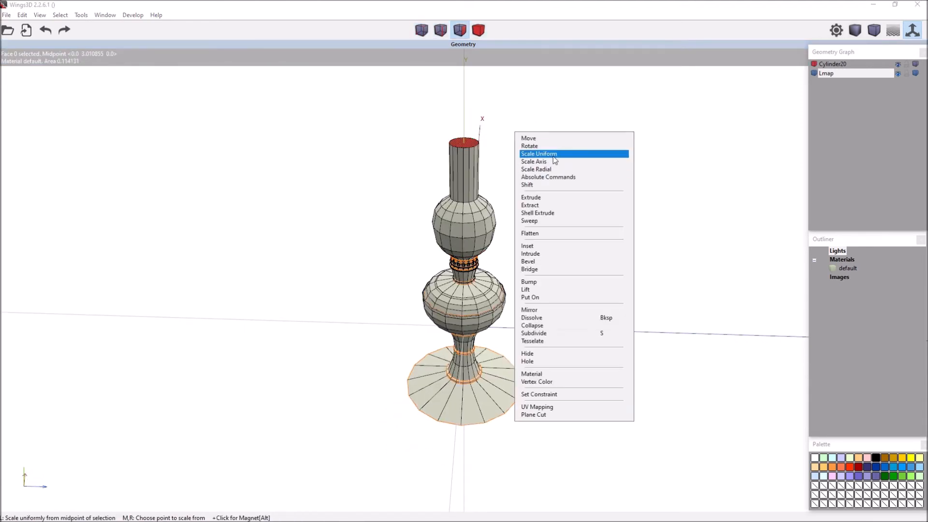
pyautogui.click(539, 154)
pyautogui.click(519, 168)
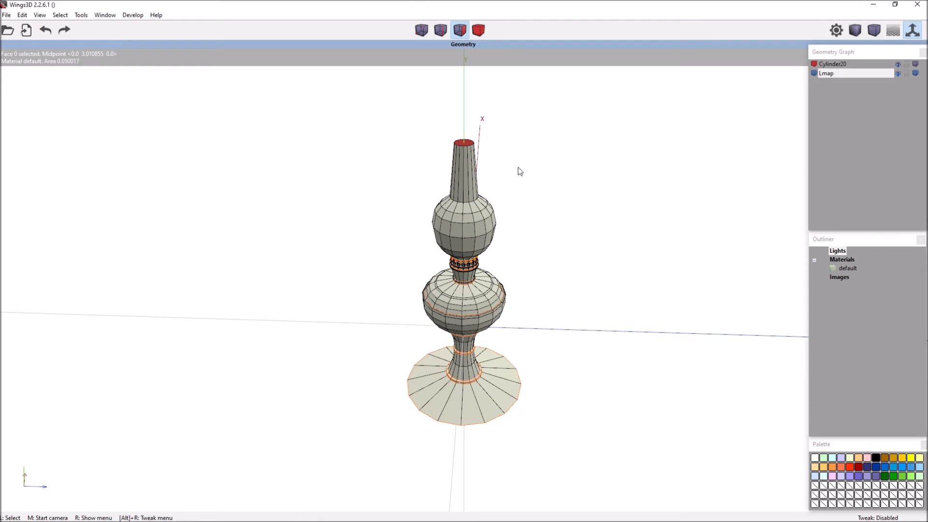
# Select the edge loop where the tube meets the bulge and scale it uniformly inward so the tube runs nearly straight
pyautogui.press('space')
pyautogui.click(466, 204)
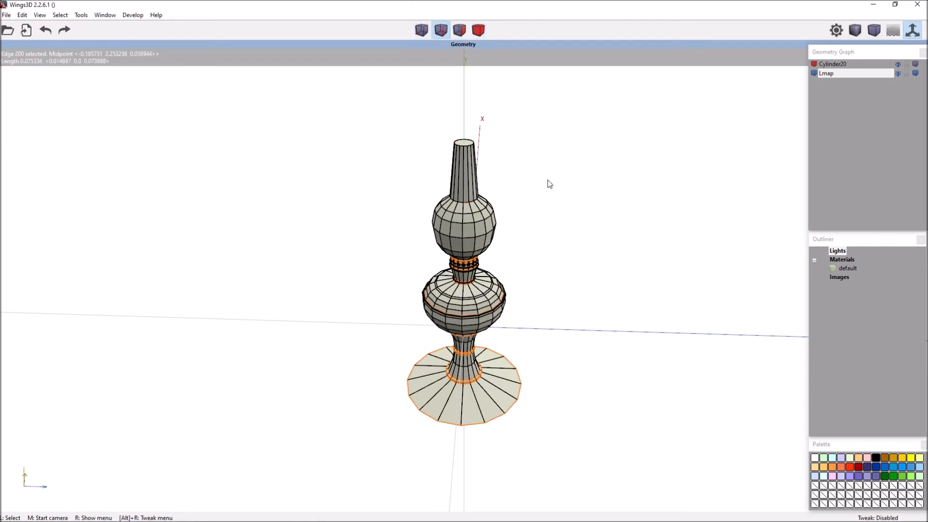
pyautogui.press('l')
pyautogui.scroll(3, 553, 179)
pyautogui.scroll(5, 561, 180)
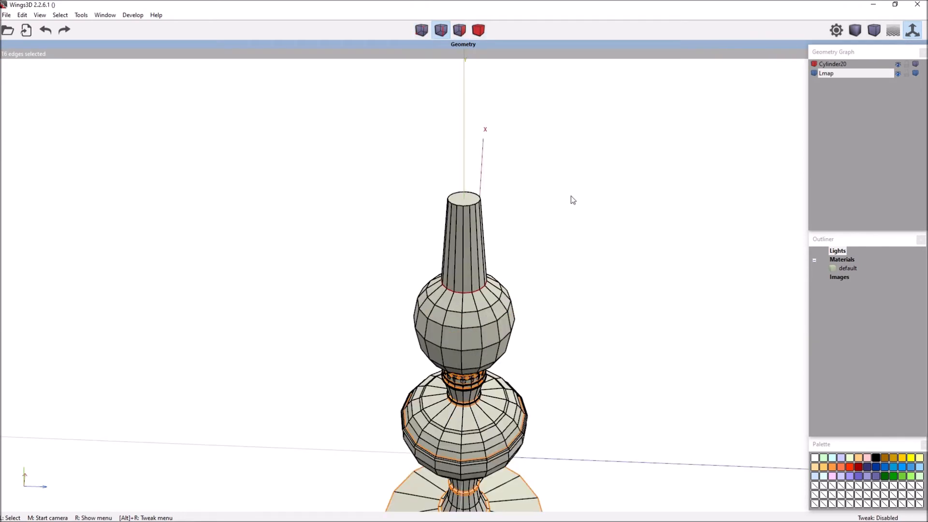
pyautogui.rightClick(573, 202)
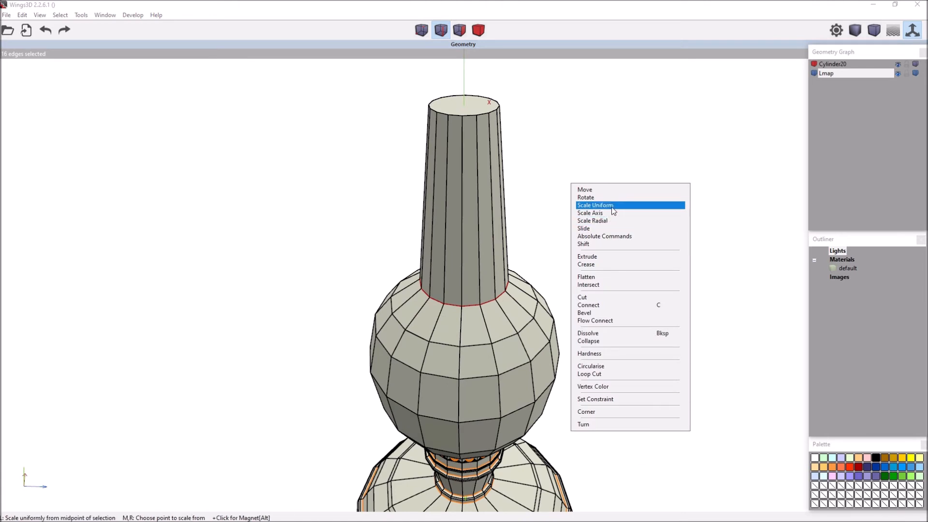
pyautogui.click(597, 205)
pyautogui.click(600, 212)
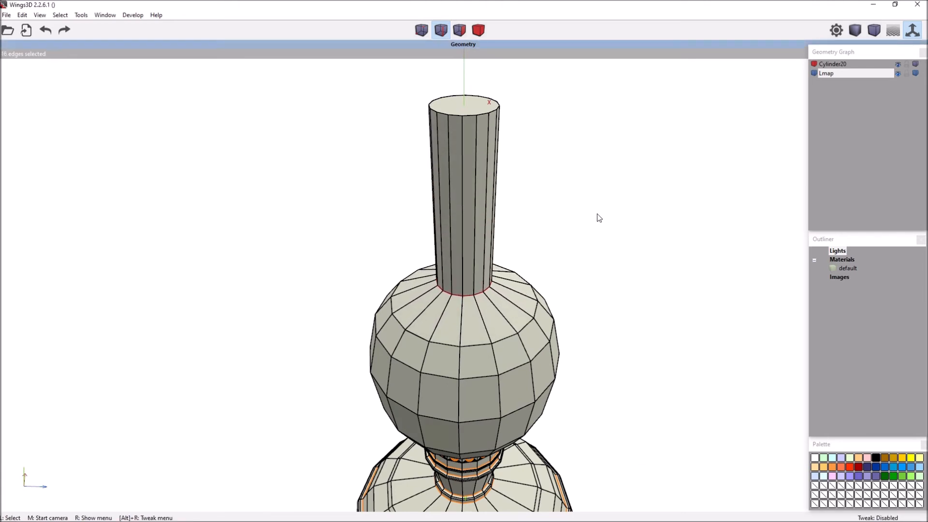
# Move the edge loop at the tube's base upward along Y to lengthen the bulge's upper taper
pyautogui.middleClick(602, 219)
pyautogui.click(602, 220)
pyautogui.rightClick(602, 220)
pyautogui.click(602, 220)
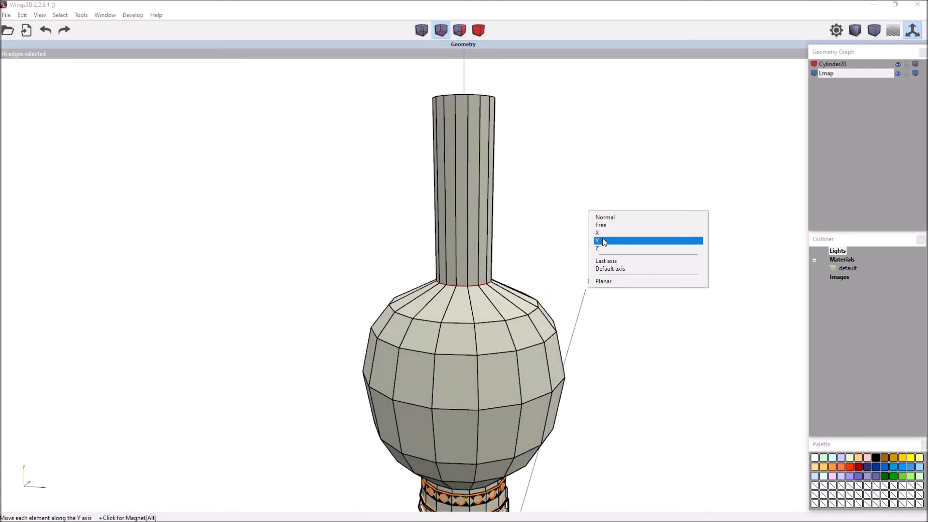
pyautogui.click(602, 241)
pyautogui.click(515, 205)
pyautogui.middleClick(515, 205)
pyautogui.scroll(-4, 464, 310)
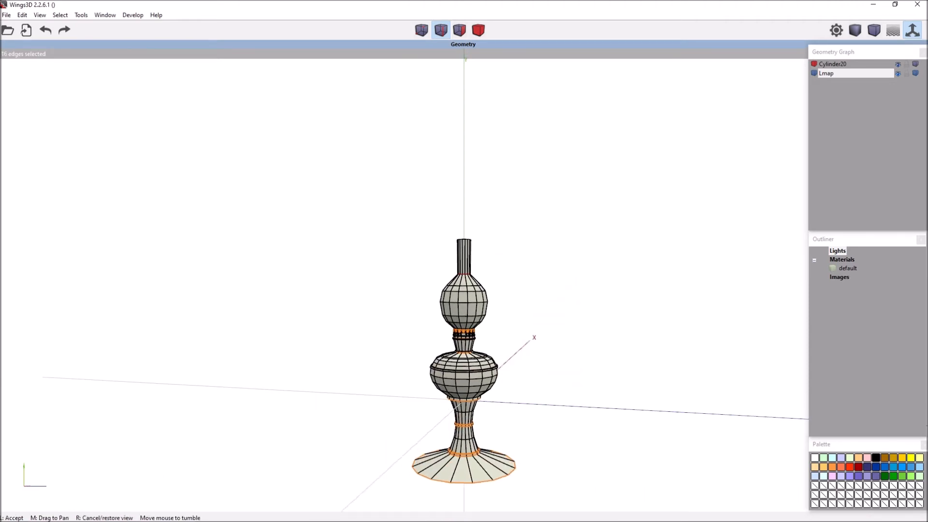
pyautogui.scroll(2, 536, 284)
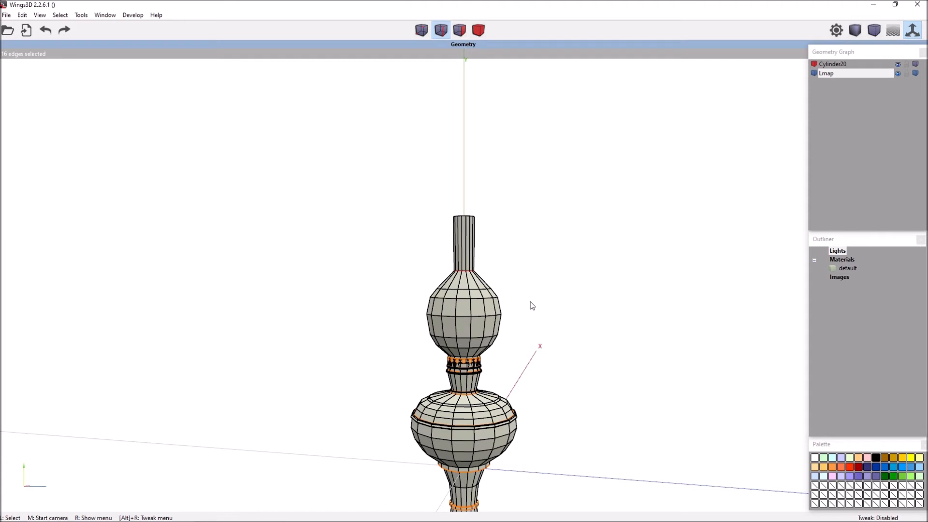
# Select the vertices from the bulge's widest loop up to the tube's base and move them slightly down along Y
pyautogui.middleClick(526, 302)
pyautogui.click(526, 302)
pyautogui.middleClick(526, 307)
pyautogui.press('v')
pyautogui.click(518, 324)
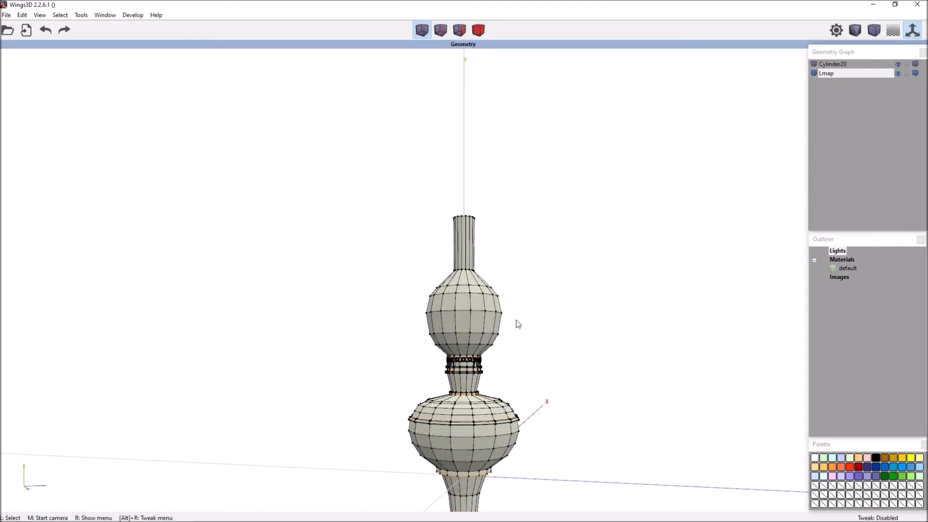
pyautogui.moveTo(516, 316); pyautogui.dragTo(398, 262)
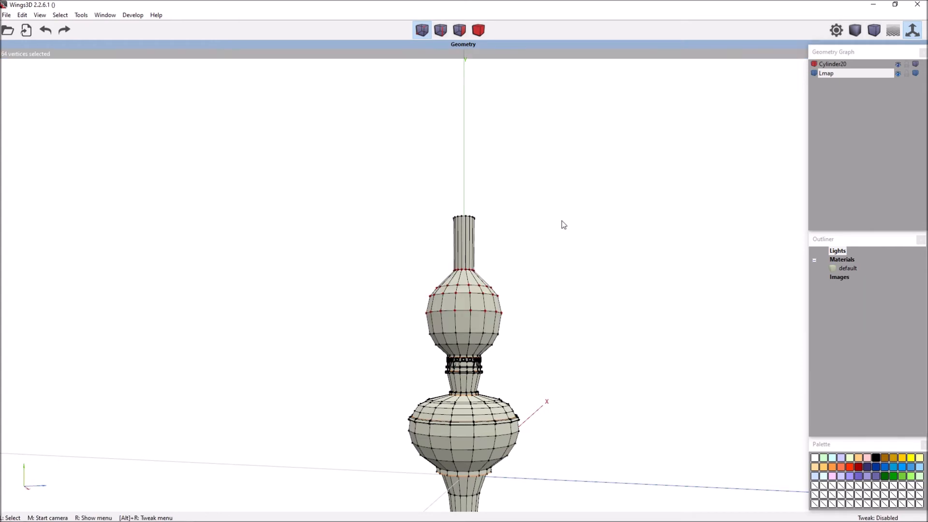
pyautogui.middleClick(533, 232)
pyautogui.click(567, 274)
pyautogui.rightClick(568, 244)
pyautogui.click(579, 247)
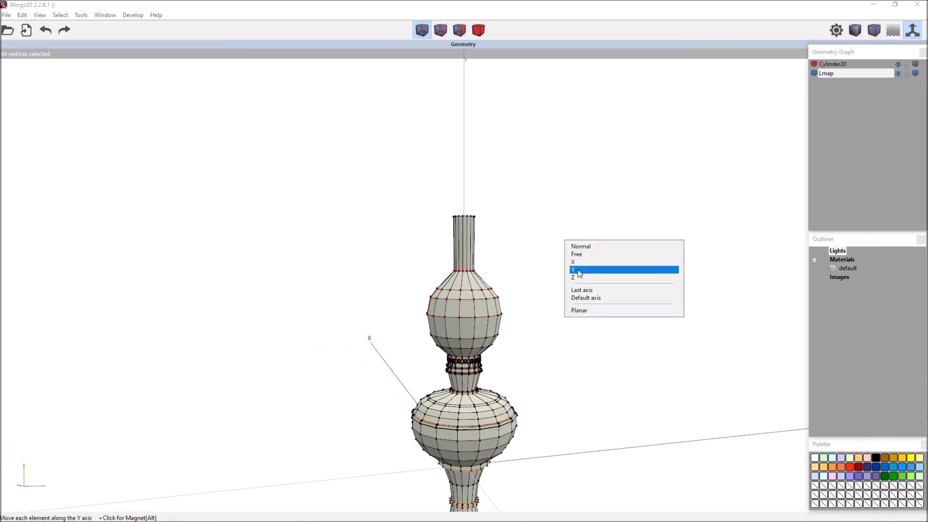
pyautogui.click(578, 264)
pyautogui.click(576, 280)
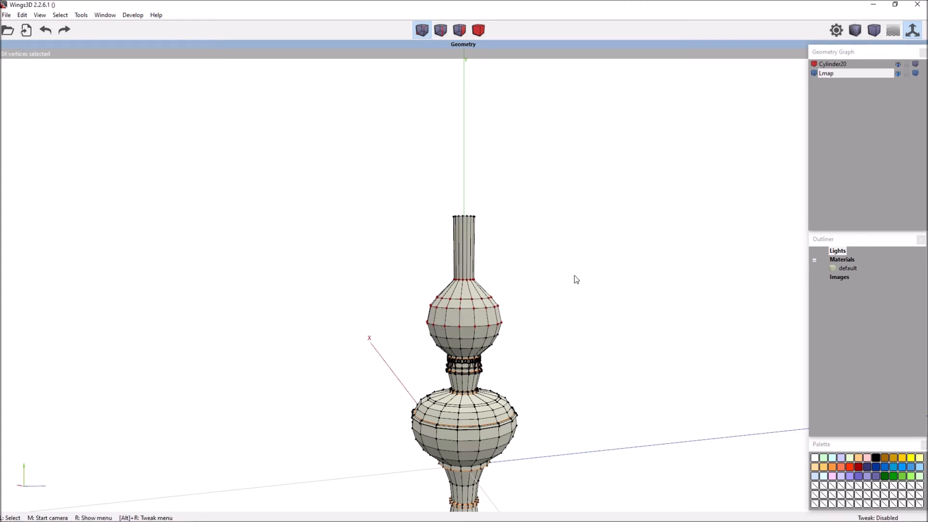
# Try smoothing both the chimney and the lamp body once
pyautogui.middleClick(567, 349)
pyautogui.click(570, 350)
pyautogui.press('space')
pyautogui.scroll(-3, 552, 347)
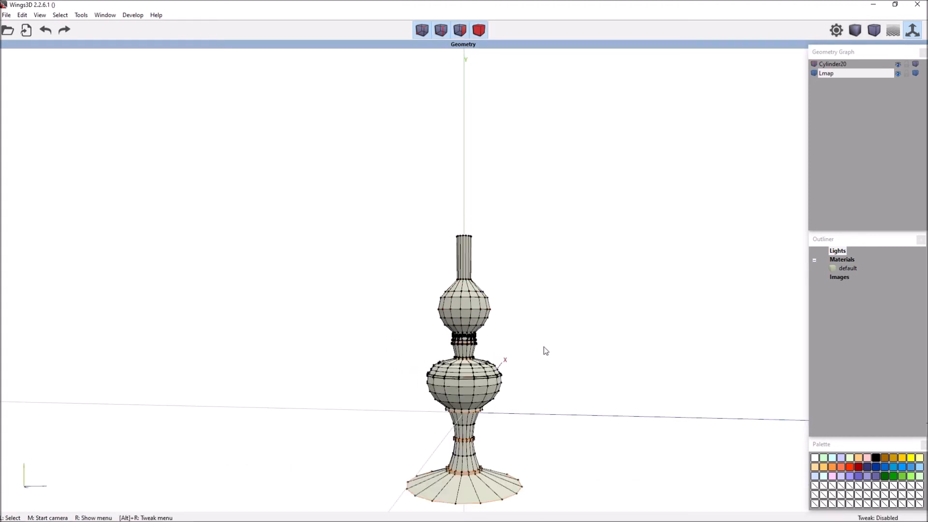
pyautogui.hotkey('ctrl', 'a')
pyautogui.press('b')
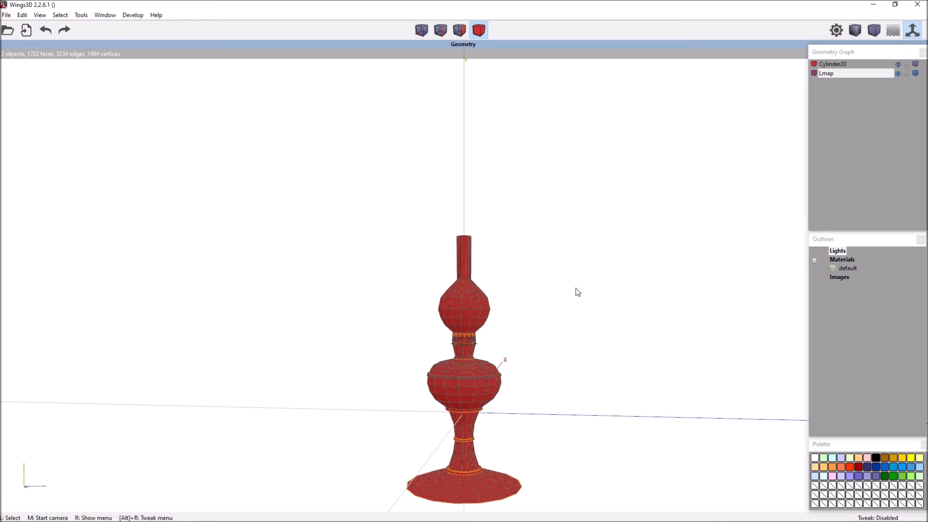
pyautogui.middleClick(577, 292)
pyautogui.click(580, 300)
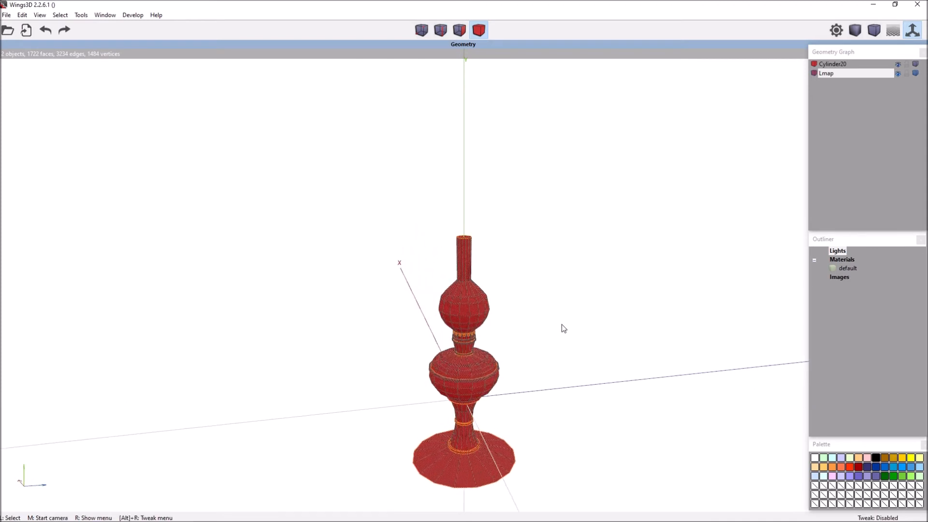
pyautogui.press('s')
pyautogui.middleClick(544, 347)
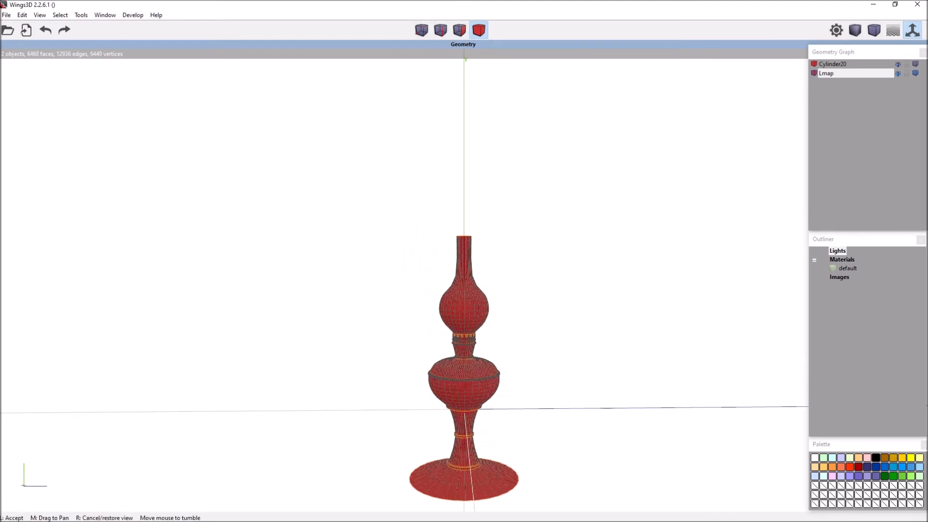
pyautogui.click(565, 393)
# Examine the smoothed chimney profile and collar, comparing the shaded preview with the wireframe
pyautogui.press('space')
pyautogui.press('Tab')
pyautogui.scroll(7, 560, 403)
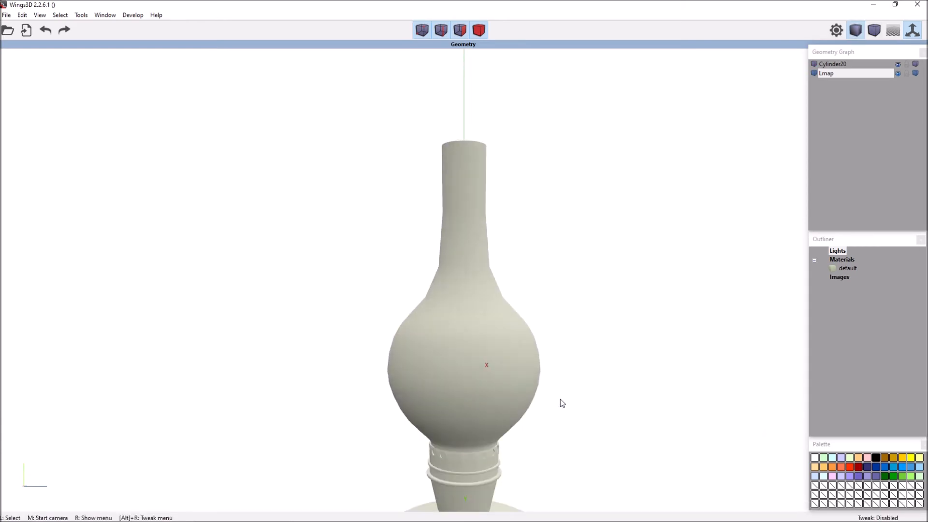
pyautogui.press('Tab')
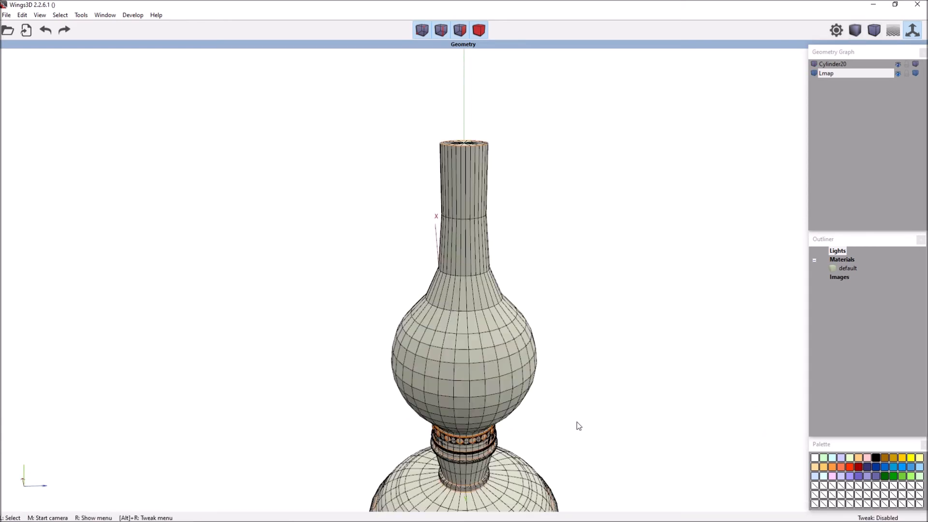
pyautogui.scroll(6, 566, 425)
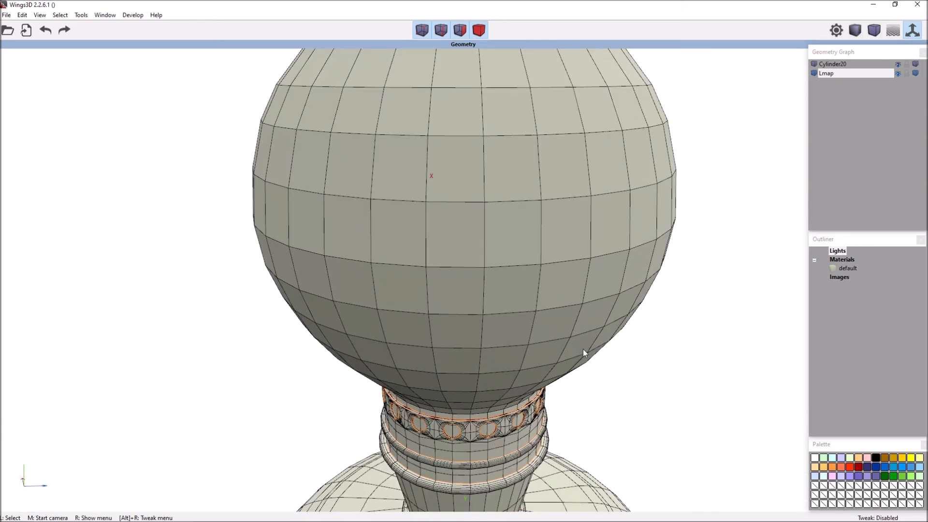
pyautogui.middleClick(589, 414)
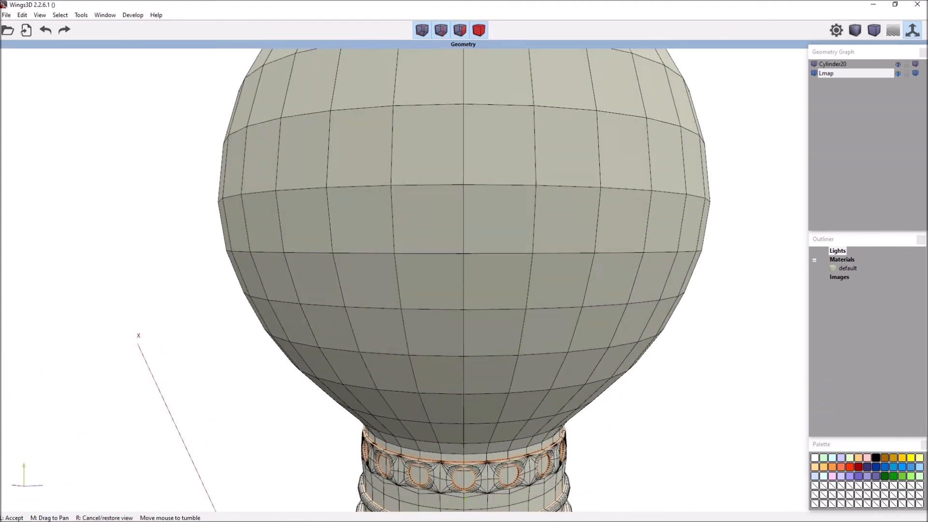
pyautogui.scroll(-8, 581, 397)
pyautogui.click(581, 397)
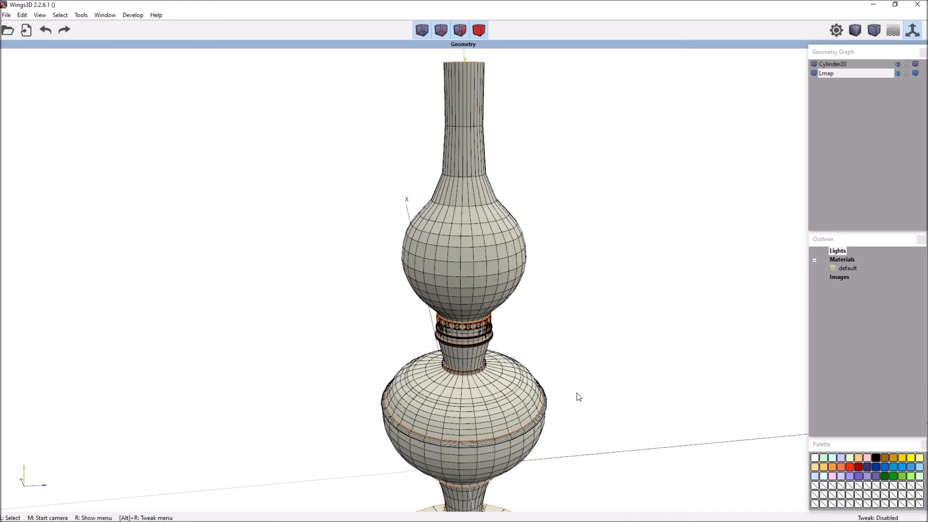
# Undo the smoothing of both objects
pyautogui.hotkey('ctrl', 'alt', 'z')
pyautogui.hotkey('ctrl', 'alt', 'z')
pyautogui.hotkey('ctrl', 'alt', 'z')
# Add an edge loop midway between the tube's base and the bulge's shoulder and scale it uniformly to about 90%
pyautogui.middleClick(576, 204)
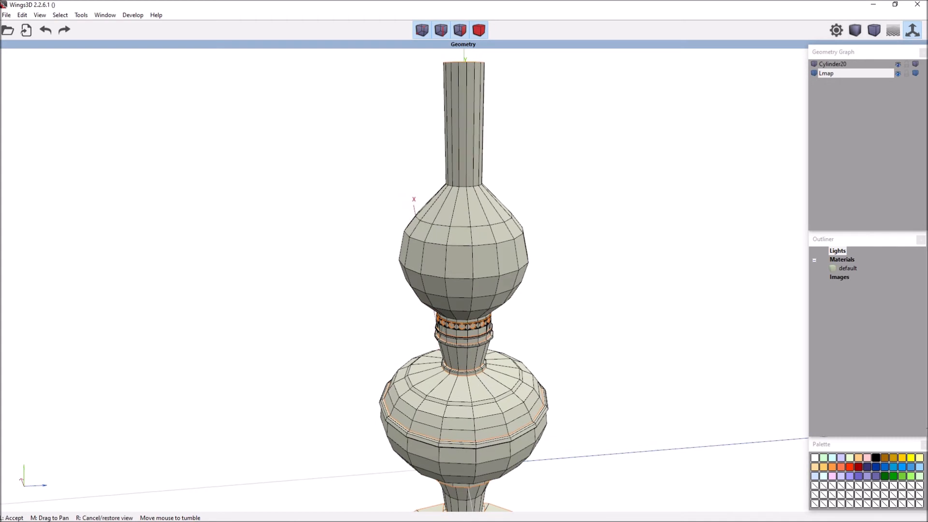
pyautogui.click(576, 204)
pyautogui.click(484, 212)
pyautogui.press('g')
pyautogui.press('c')
pyautogui.rightClick(620, 192)
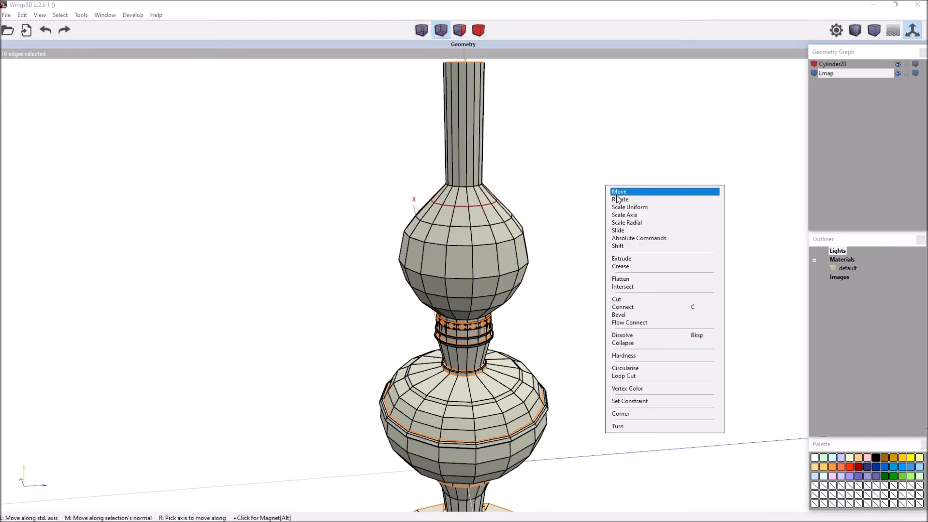
pyautogui.click(655, 208)
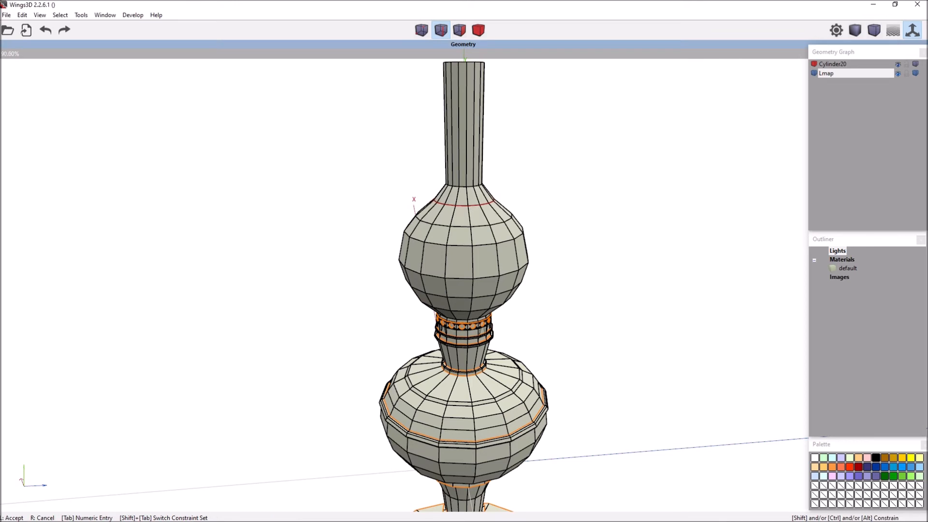
pyautogui.click(617, 228)
# Try smoothing only the chimney to check its neck curve, and undo the smoothing
pyautogui.scroll(-2, 617, 228)
pyautogui.press('b')
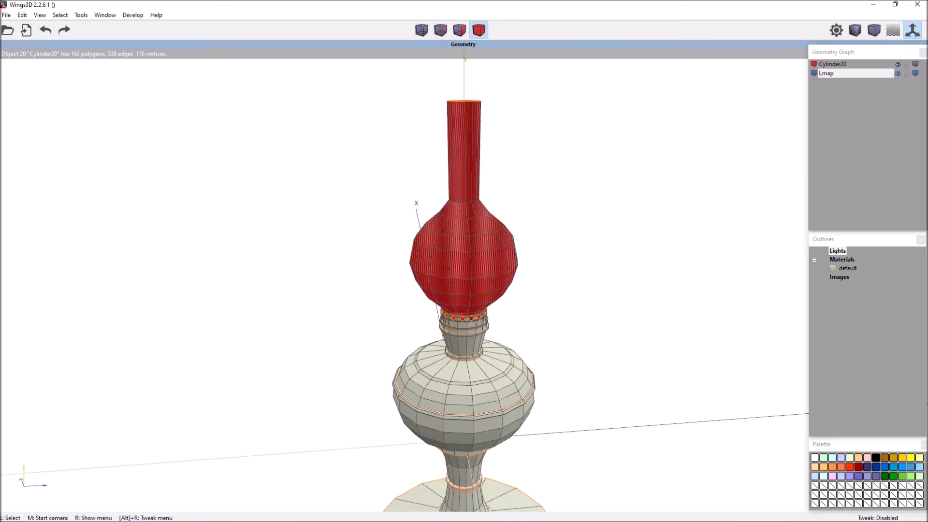
pyautogui.press('s')
pyautogui.middleClick(545, 298)
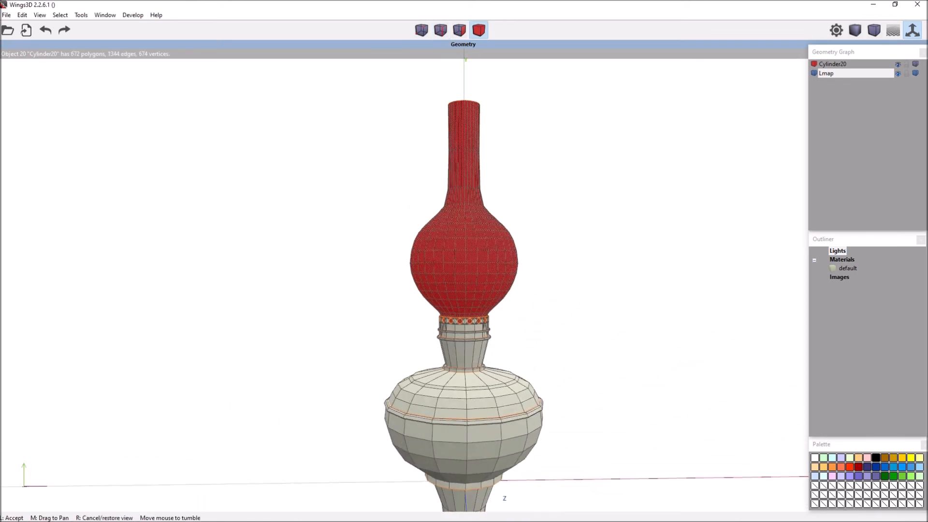
pyautogui.click(565, 302)
pyautogui.hotkey('ctrl', 'alt', 'z')
pyautogui.hotkey('ctrl', 'alt', 'z')
# Hide the Lmap object to isolate the chimney
pyautogui.press('space')
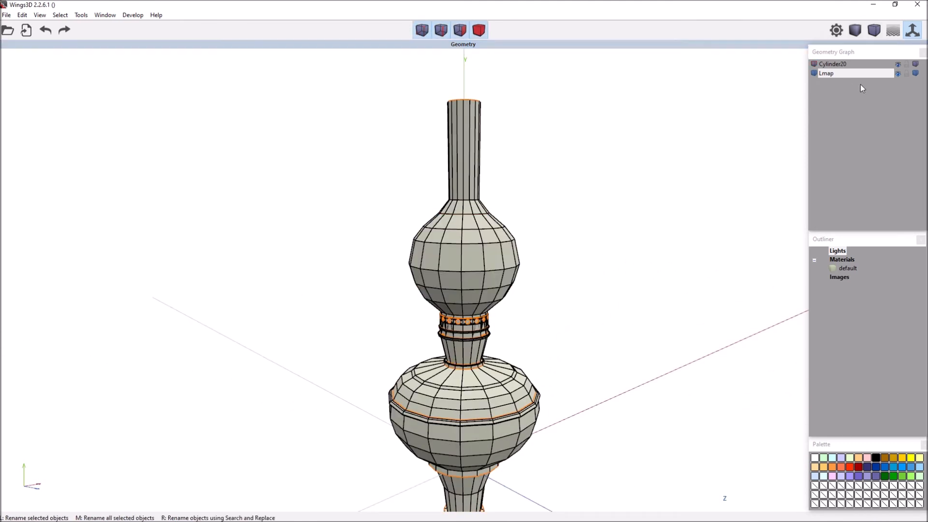
pyautogui.click(898, 74)
pyautogui.middleClick(609, 347)
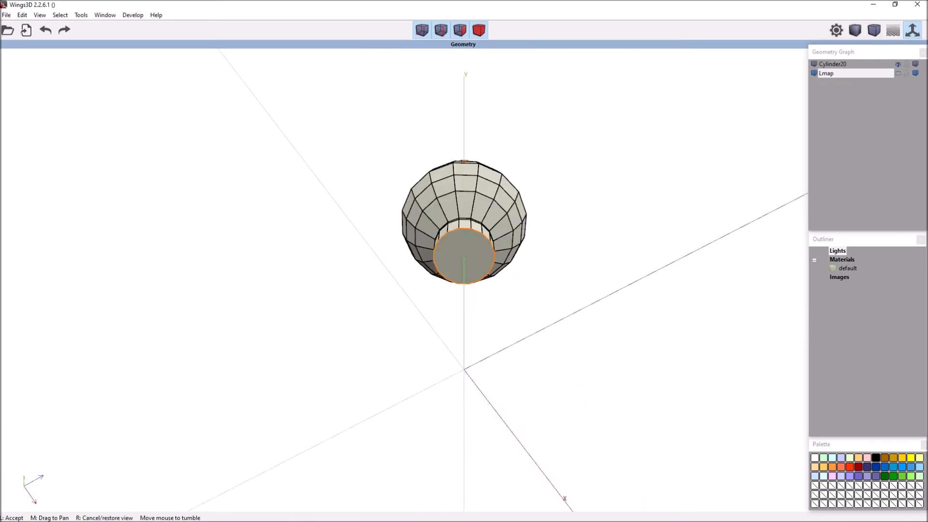
# Intrude the chimney's top and bottom cap faces together to hollow it into an open tube with a thin wall
pyautogui.click(472, 145)
pyautogui.click(465, 133)
pyautogui.middleClick(465, 133)
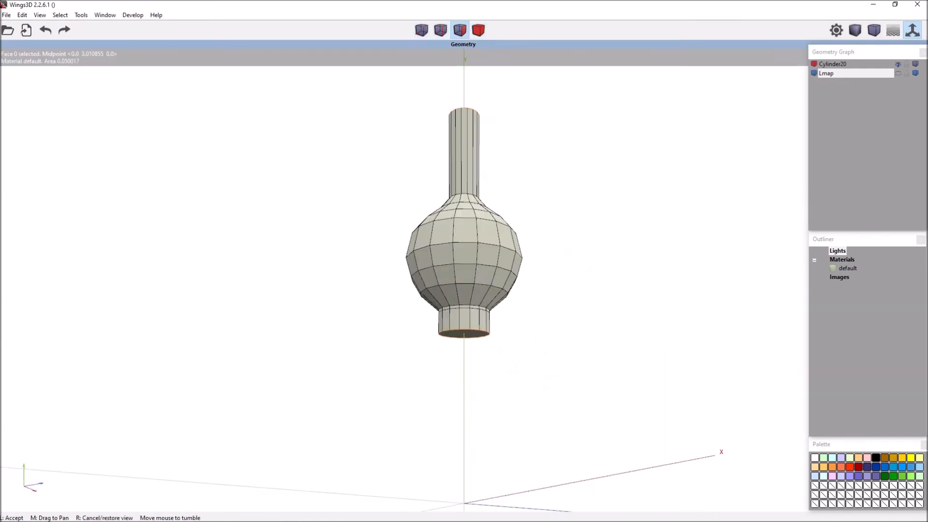
pyautogui.click(469, 242)
pyautogui.click(469, 241)
pyautogui.rightClick(582, 228)
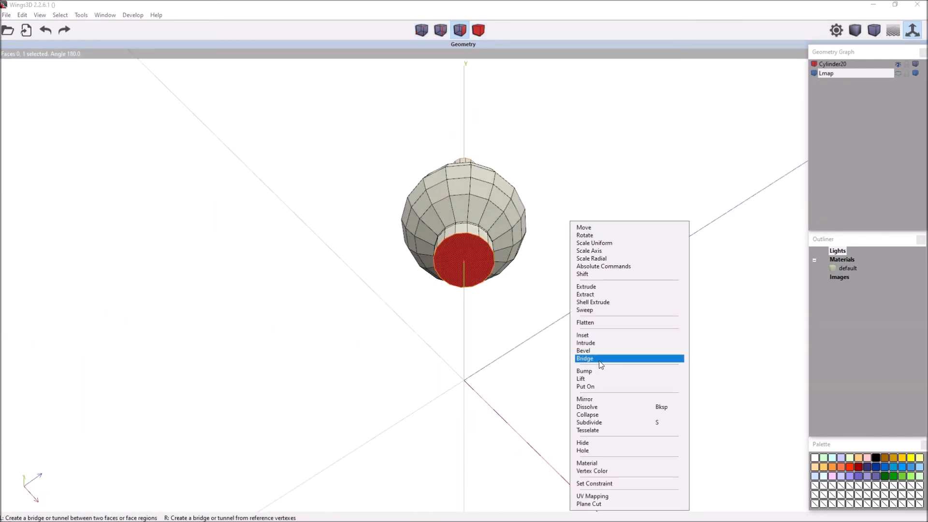
pyautogui.click(602, 343)
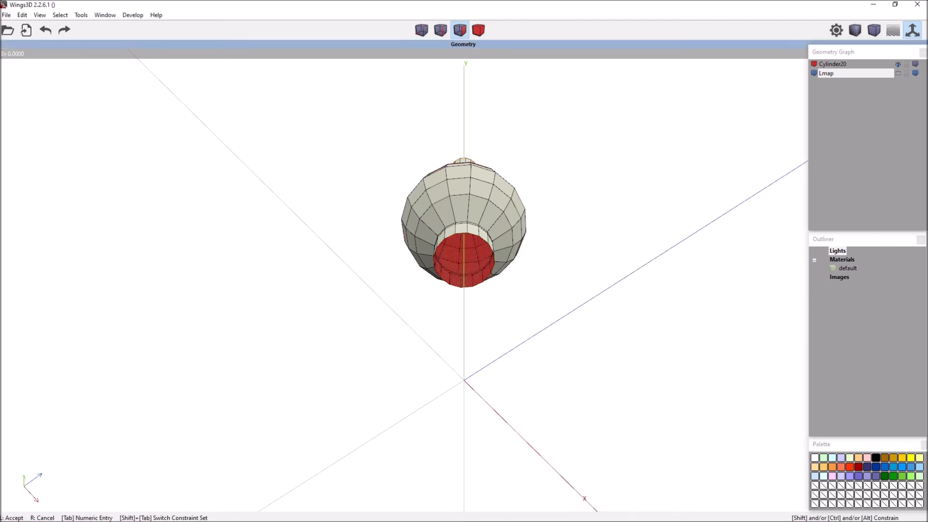
pyautogui.click(615, 334)
pyautogui.scroll(6, 615, 334)
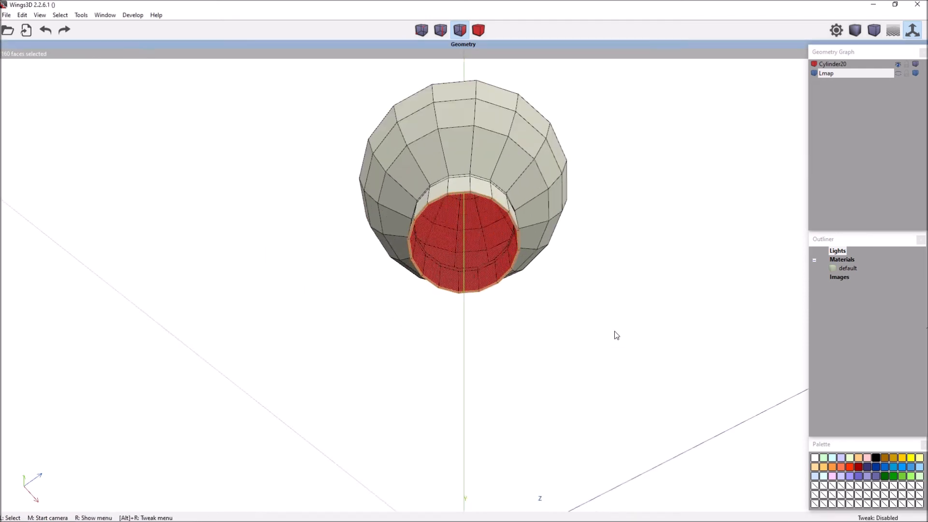
pyautogui.middleClick(616, 333)
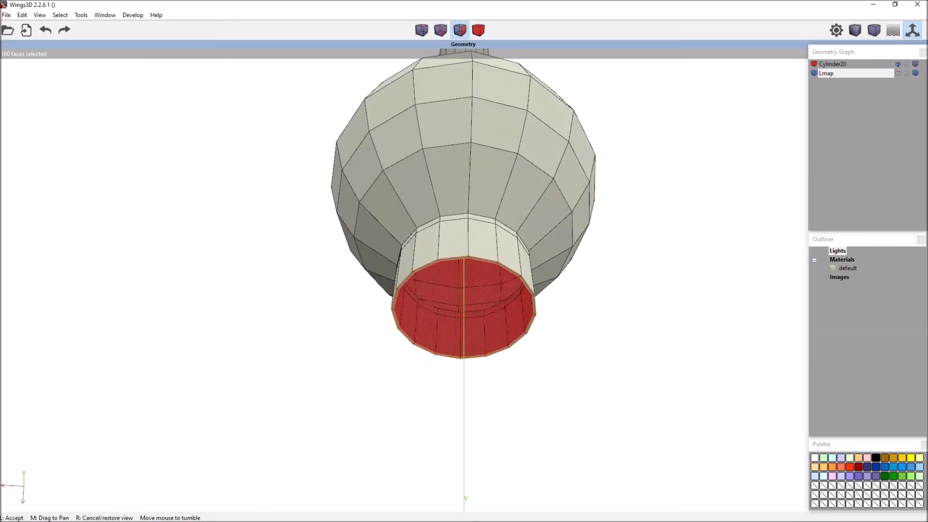
pyautogui.scroll(-6, 464, 203)
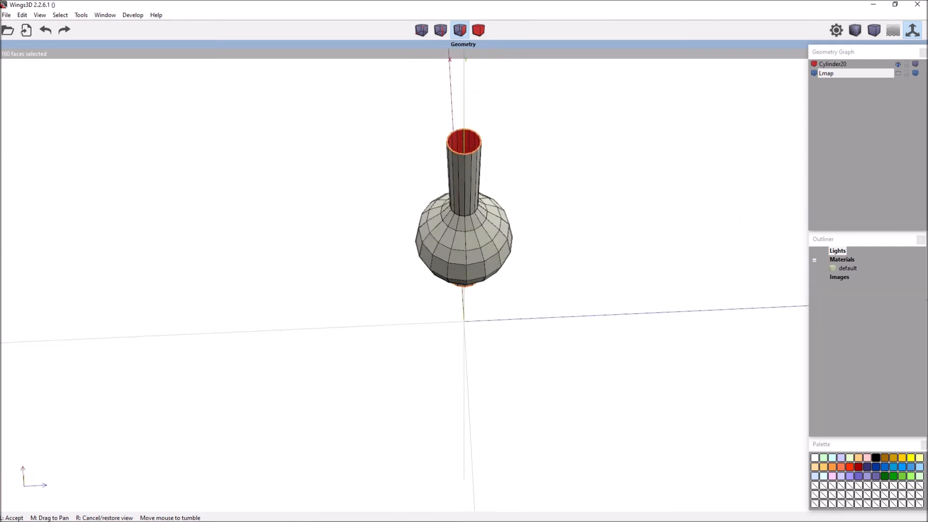
# Smooth the hollowed glass chimney object once and clear the selection
pyautogui.click(616, 321)
pyautogui.press('b')
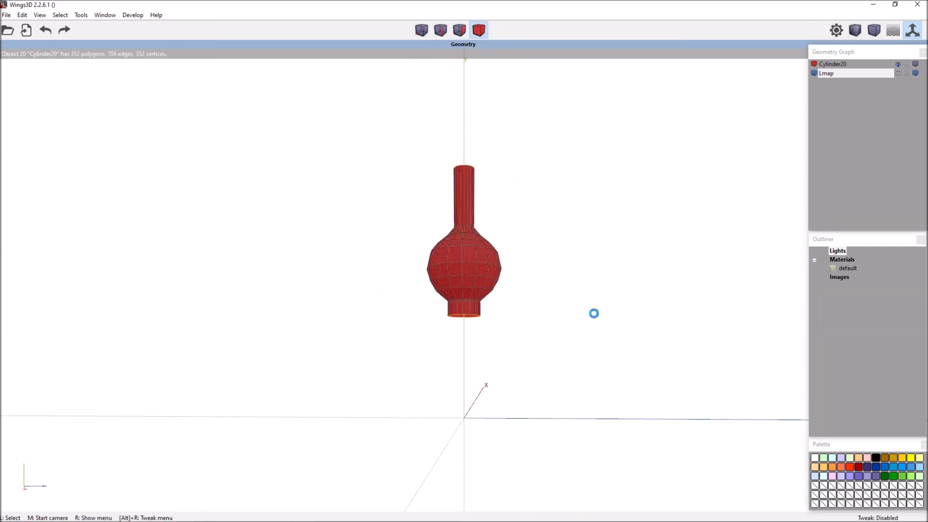
pyautogui.middleClick(576, 346)
pyautogui.click(572, 344)
pyautogui.press('space')
pyautogui.press('Tab')
pyautogui.press('Tab')
# Create a material named Glass with opacity 0.62, metallic 0.82 and roughness about 0.36
pyautogui.rightClick(582, 245)
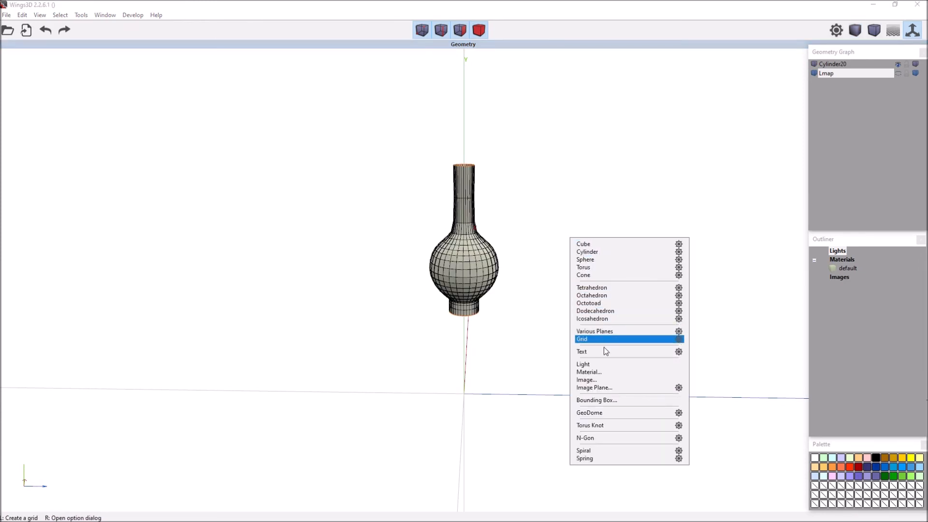
pyautogui.click(609, 373)
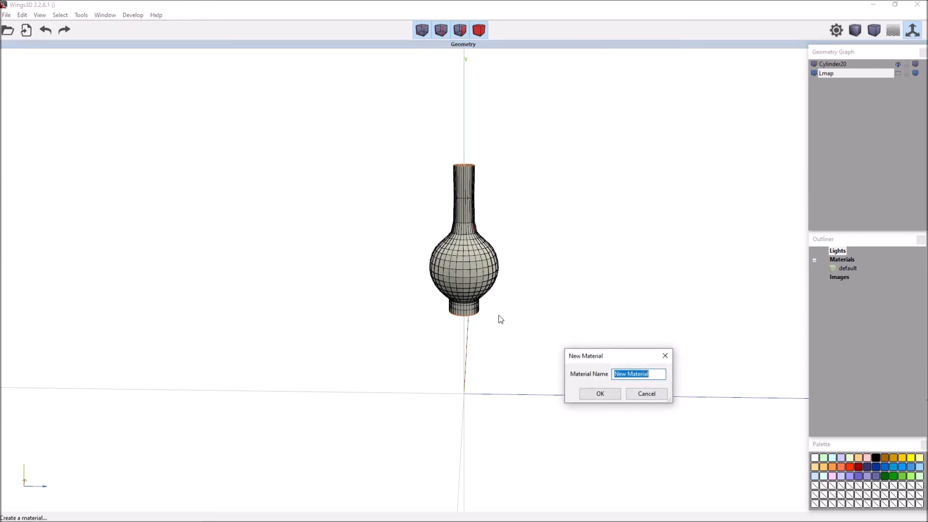
pyautogui.write('Glass')
pyautogui.press('Return')
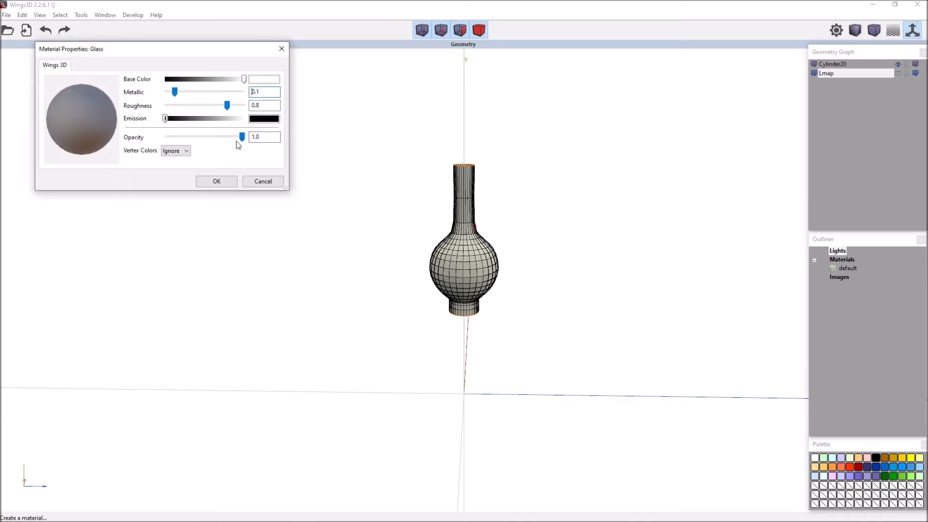
pyautogui.moveTo(239, 142); pyautogui.dragTo(215, 146)
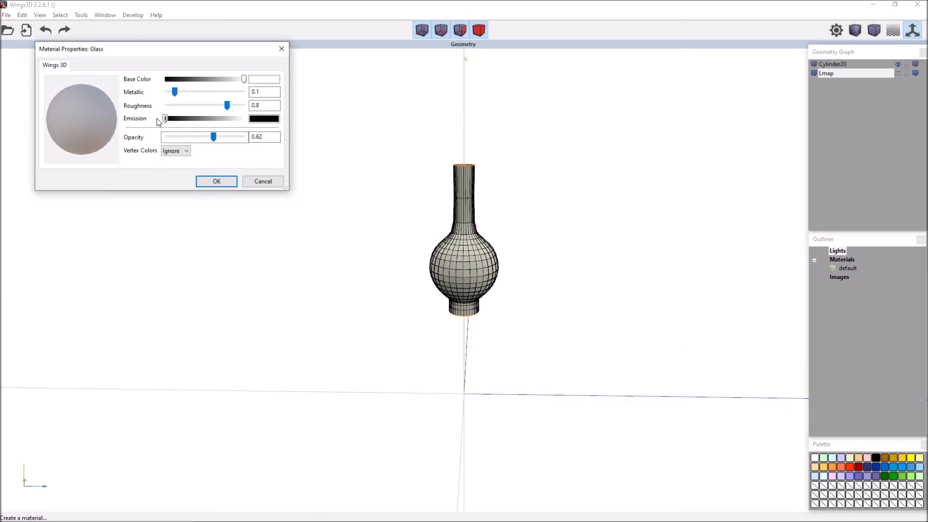
pyautogui.moveTo(176, 95); pyautogui.dragTo(197, 118)
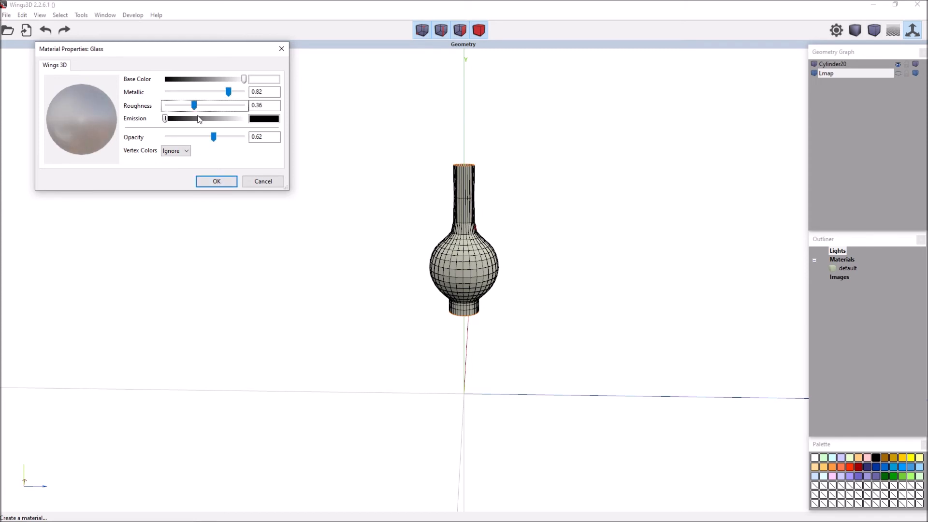
pyautogui.click(226, 186)
# Assign the Glass material to the whole chimney and check its transparency in the smooth preview
pyautogui.press('b')
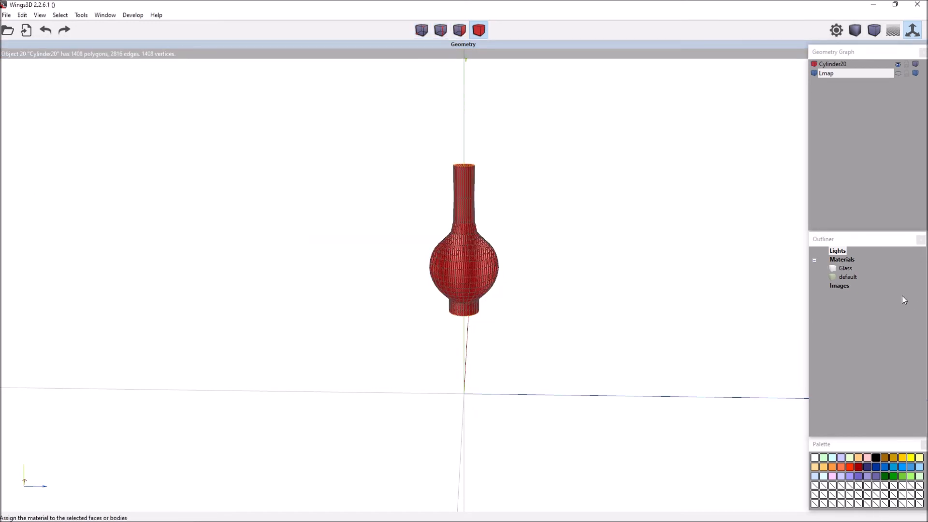
pyautogui.rightClick(844, 270)
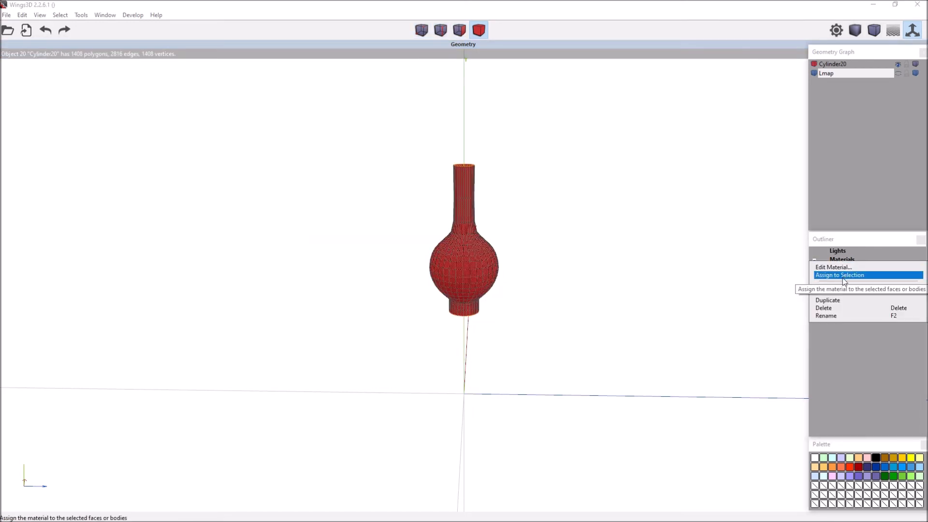
pyautogui.click(846, 277)
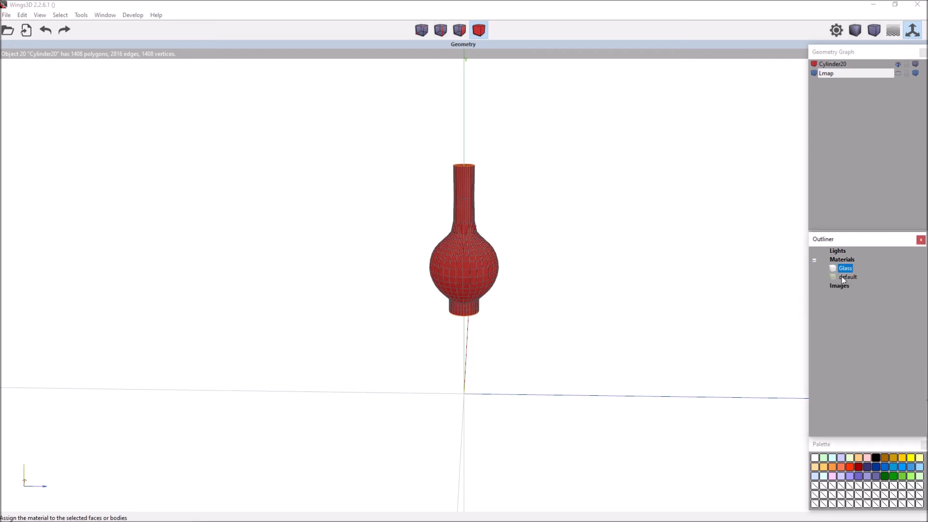
pyautogui.press('space')
pyautogui.press('Tab')
pyautogui.middleClick(562, 348)
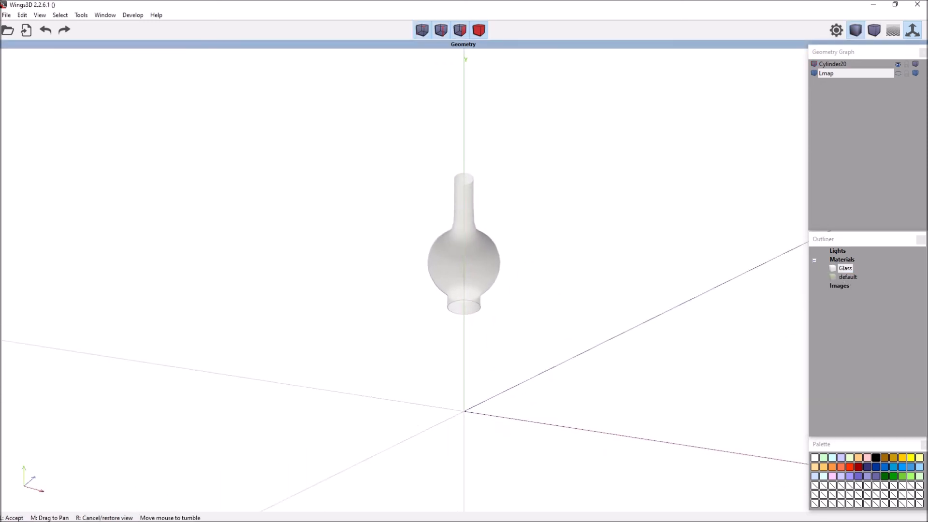
pyautogui.click(605, 319)
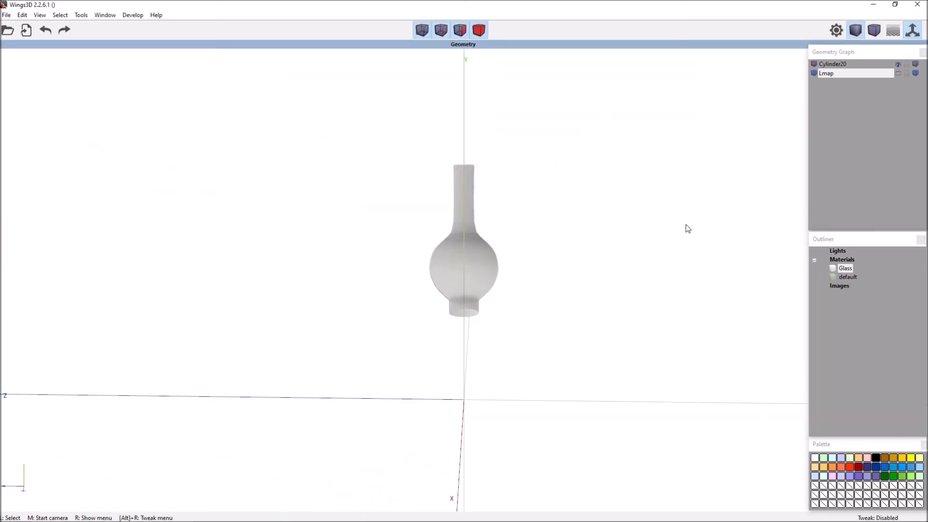
# Show the Lmap object again and inspect the complete lamp with its chimney from several angles
pyautogui.click(898, 73)
pyautogui.scroll(5, 671, 387)
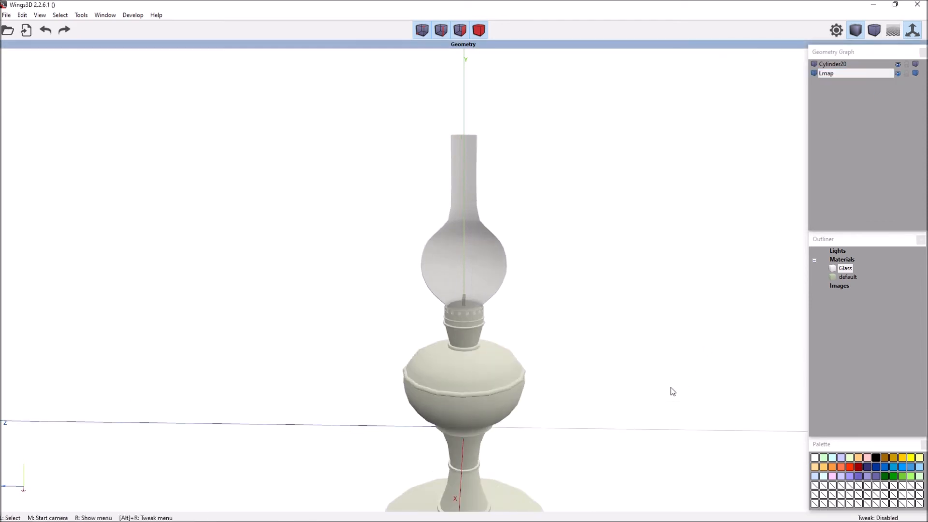
pyautogui.middleClick(621, 398)
pyautogui.click(611, 377)
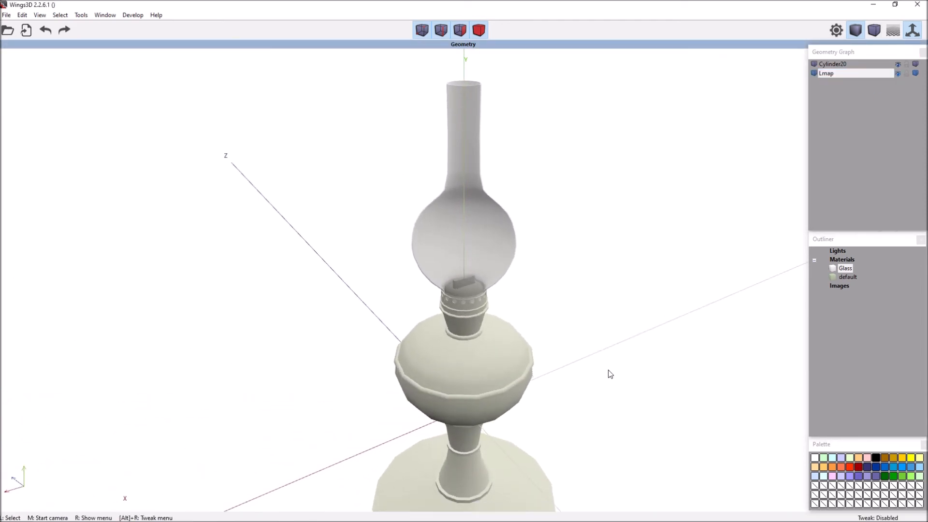
pyautogui.middleClick(606, 344)
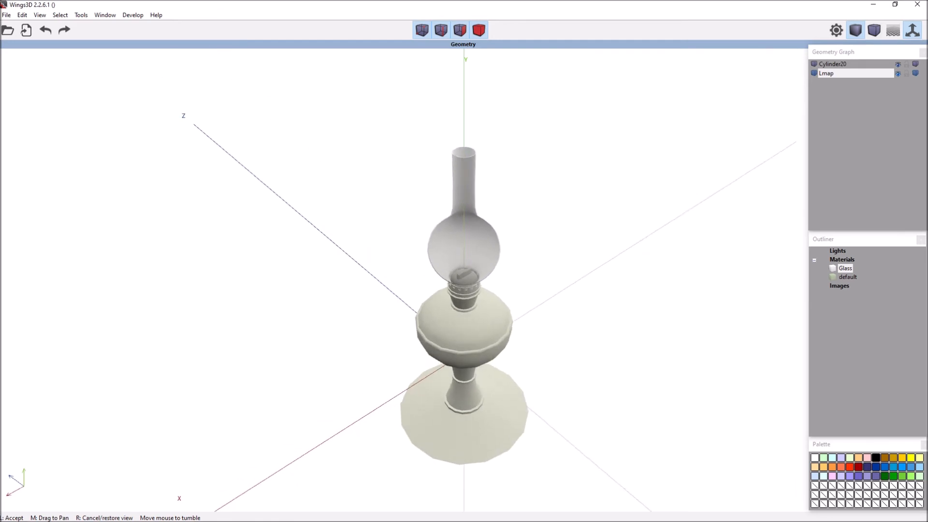
pyautogui.click(616, 338)
pyautogui.scroll(4, 575, 313)
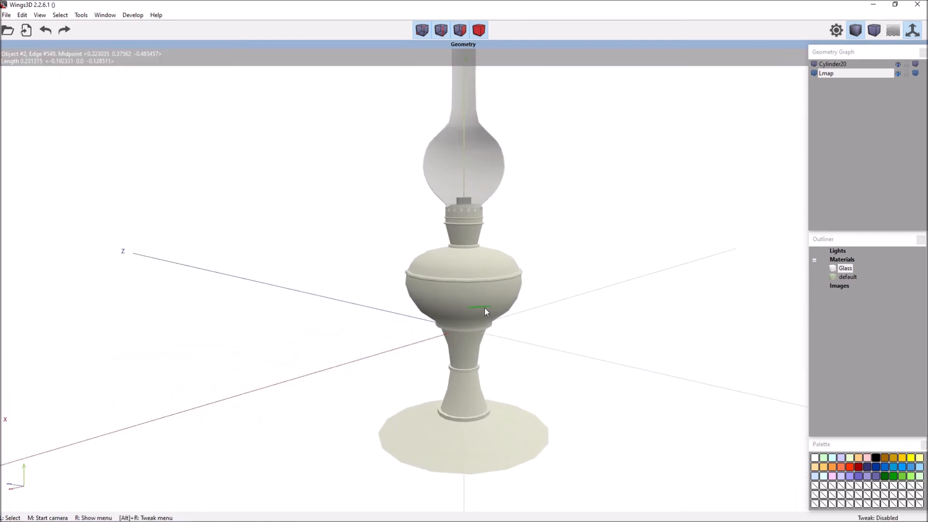
pyautogui.middleClick(648, 301)
pyautogui.click(648, 313)
pyautogui.press('Tab')
# Extrude the underside face of the lamp's foot downward about 0.03 to give the foot a thin rim
pyautogui.middleClick(654, 283)
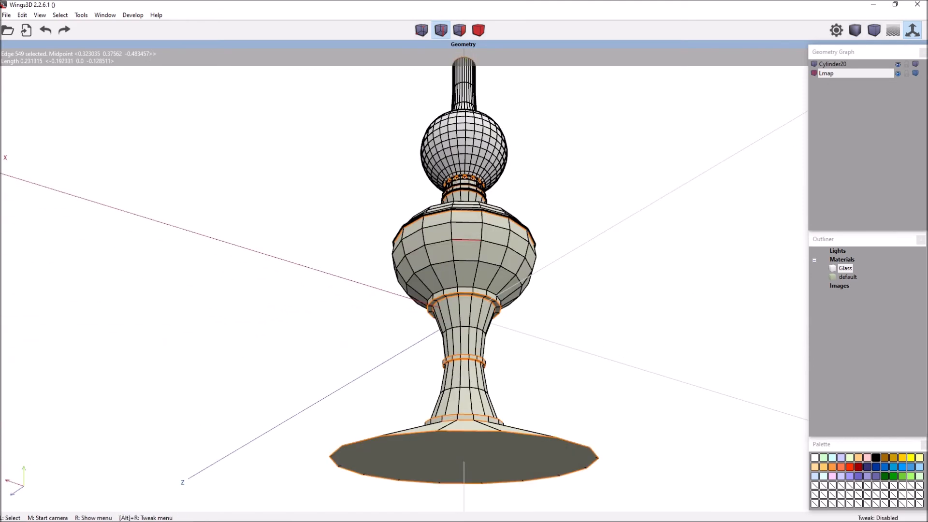
pyautogui.click(543, 358)
pyautogui.press('f')
pyautogui.click(538, 366)
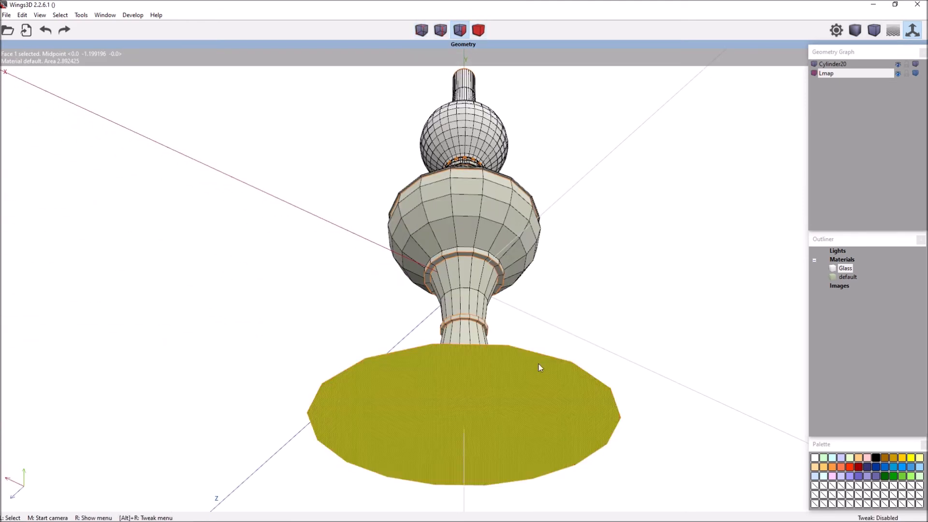
pyautogui.middleClick(538, 366)
pyautogui.click(580, 332)
pyautogui.middleClick(580, 331)
pyautogui.scroll(5, 580, 331)
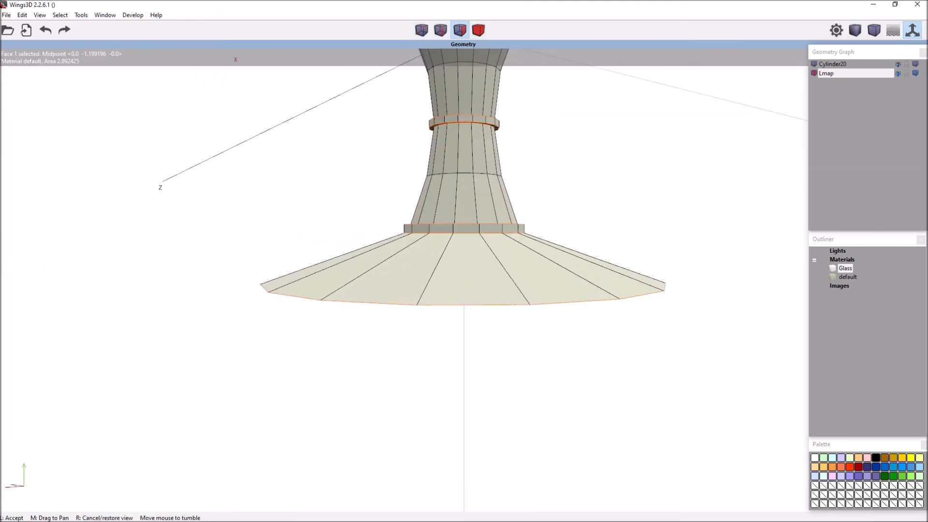
pyautogui.rightClick(644, 153)
pyautogui.click(658, 175)
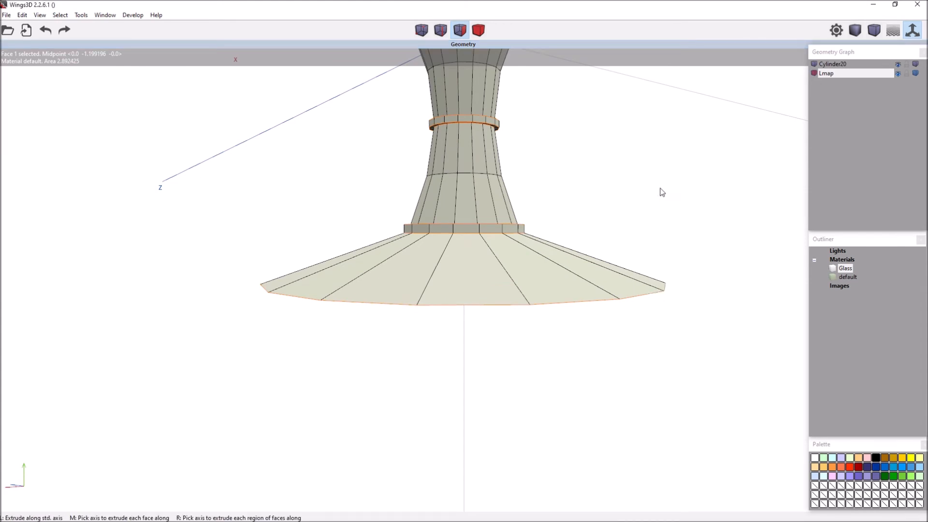
pyautogui.click(682, 227)
pyautogui.moveTo(682, 228); pyautogui.dragTo(638, 238, button='middle')
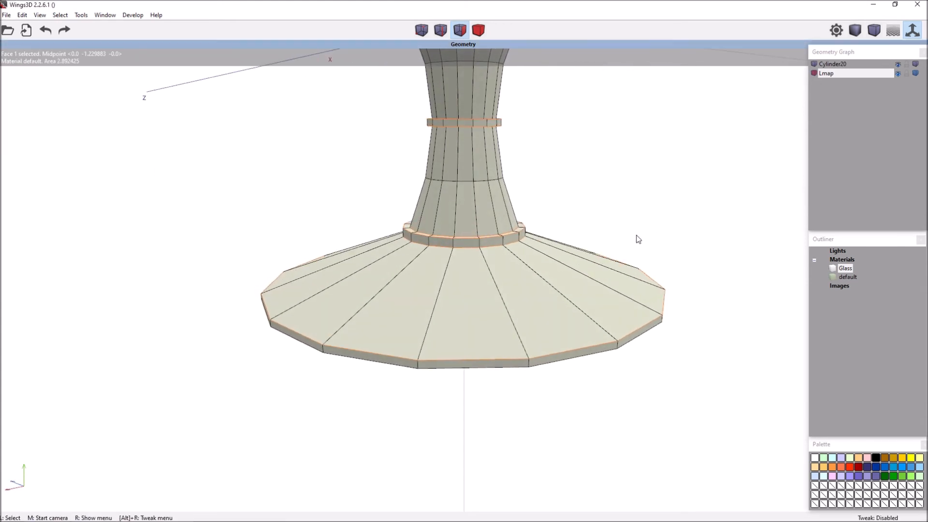
# Add an edge loop around the foot's sloping top and scale it uniformly outward to near the rim
pyautogui.press('2')
pyautogui.press('g')
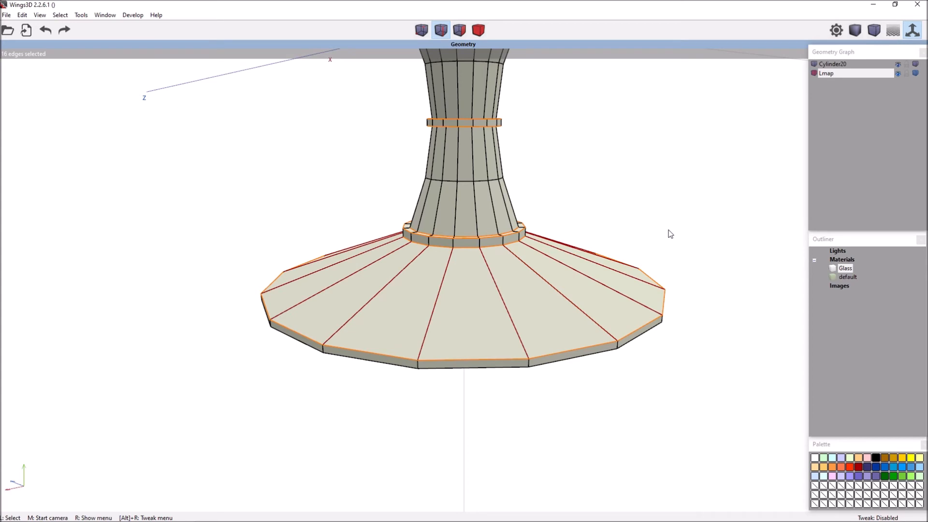
pyautogui.press('c')
pyautogui.rightClick(674, 234)
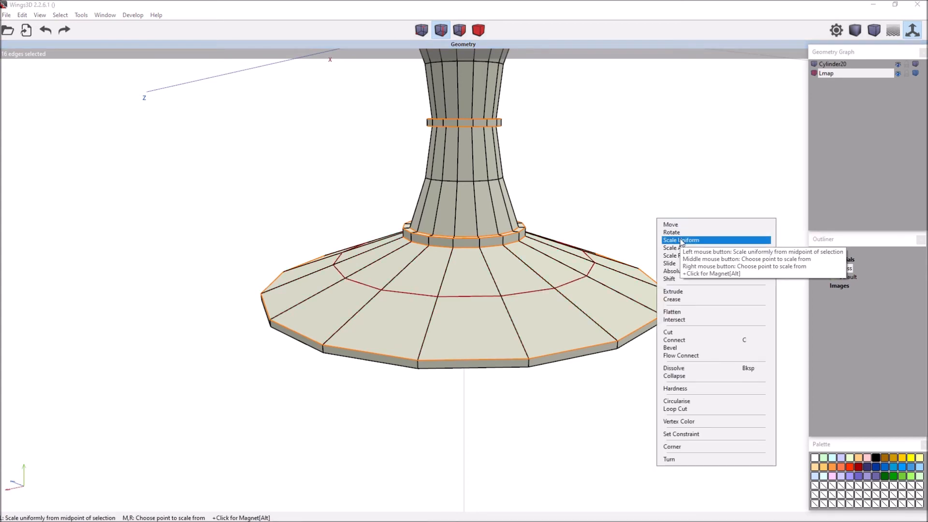
pyautogui.click(681, 240)
pyautogui.click(691, 152)
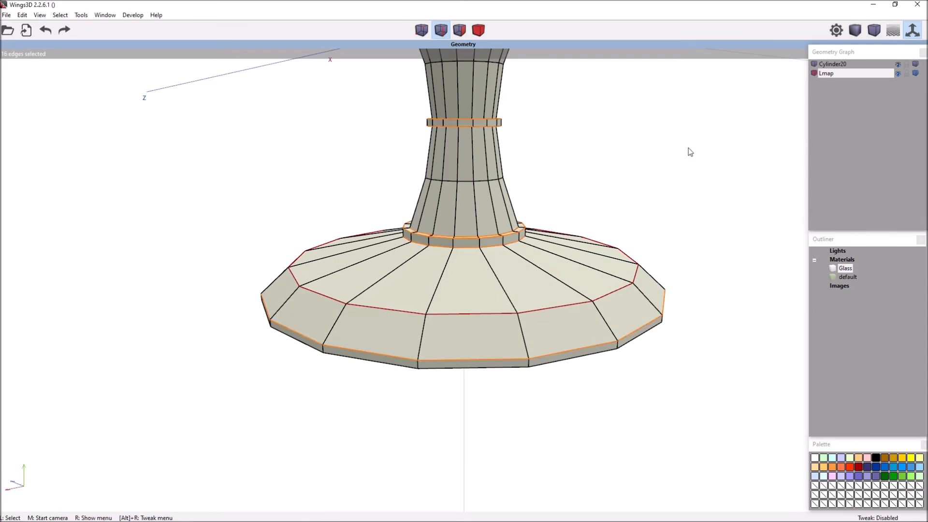
# Move the new edge loop vertically down to bring it back in line with the foot's slope
pyautogui.rightClick(690, 152)
pyautogui.click(689, 150)
pyautogui.click(688, 168)
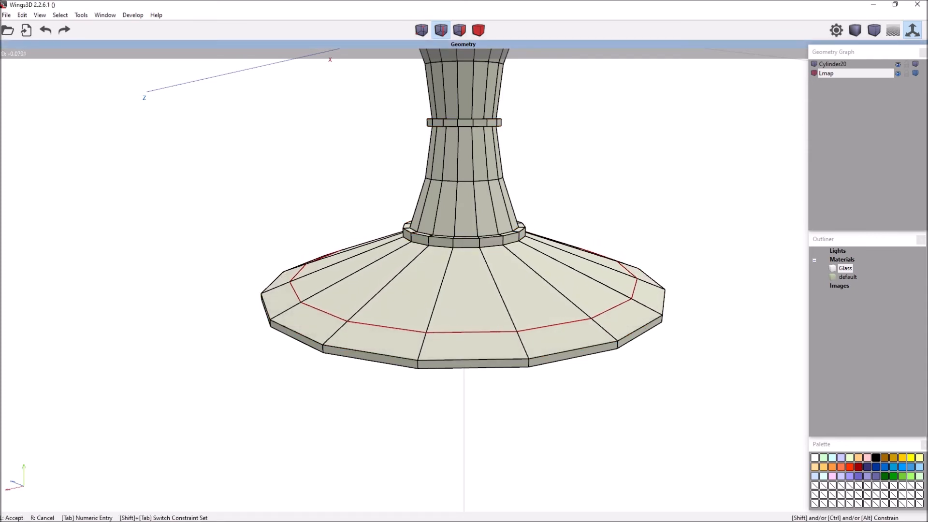
pyautogui.click(688, 172)
# Bevel the foot's edge loop into a narrow band of faces and extrude the band into a raised ridge
pyautogui.rightClick(689, 169)
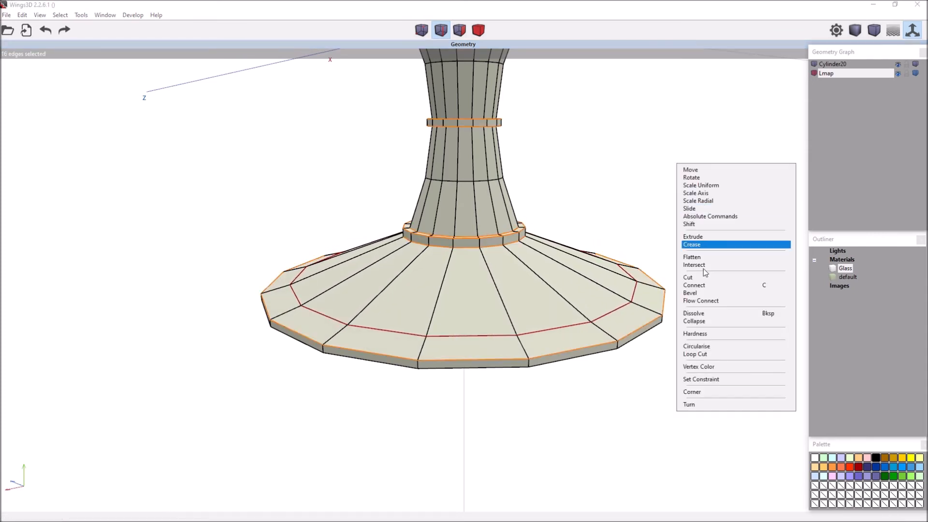
pyautogui.click(700, 293)
pyautogui.click(705, 279)
pyautogui.rightClick(706, 278)
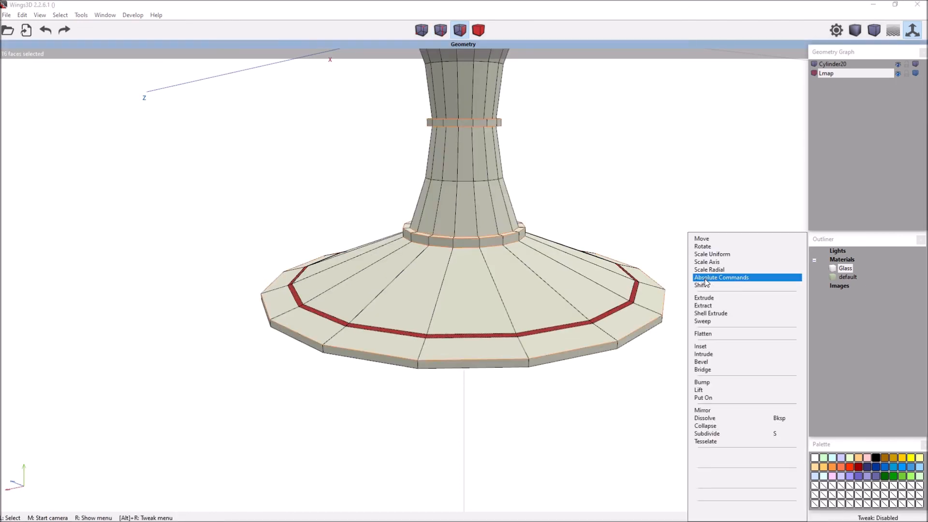
pyautogui.click(714, 296)
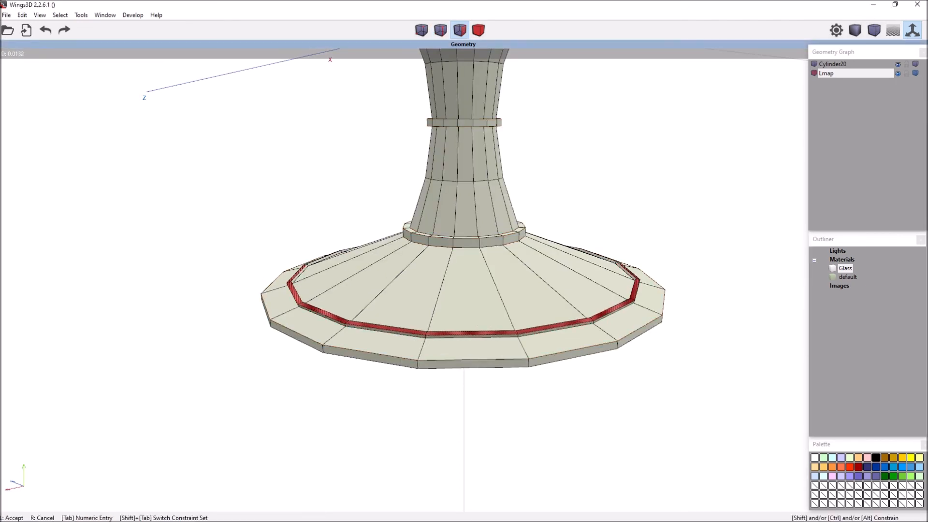
pyautogui.click(710, 297)
pyautogui.press('space')
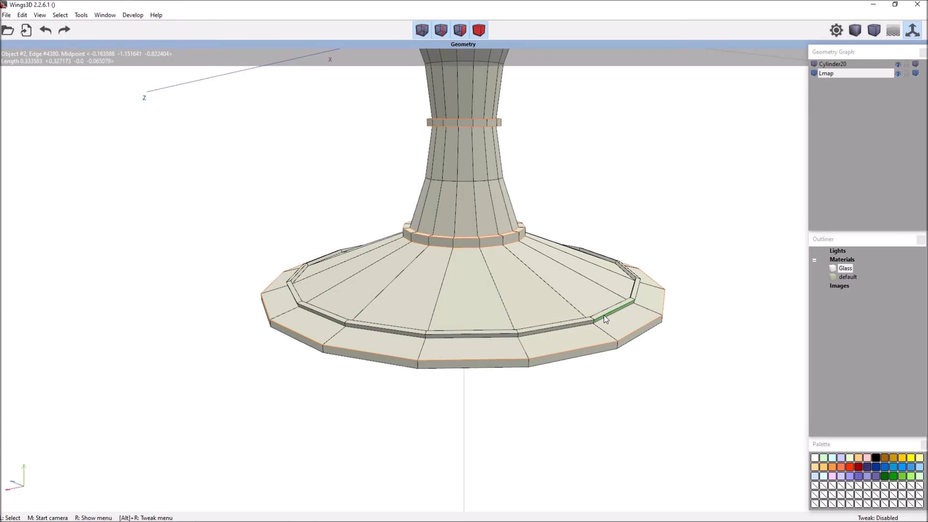
# Bevel the two edge loops along the top of the foot's raised ridge very slightly
pyautogui.click(604, 314)
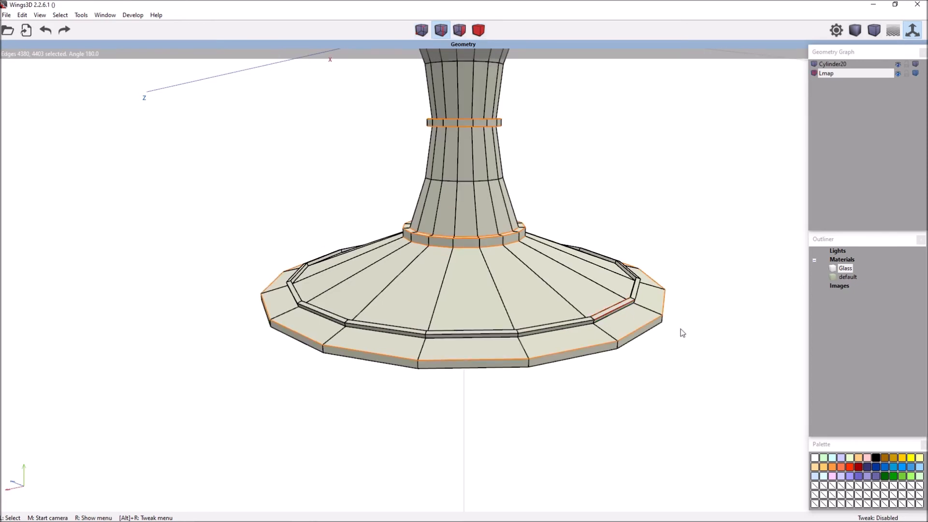
pyautogui.rightClick(701, 268)
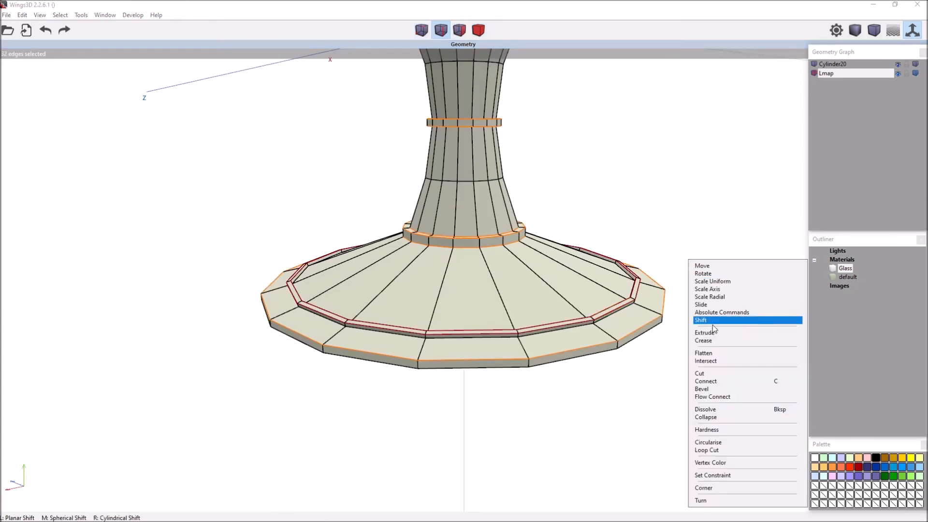
pyautogui.click(714, 390)
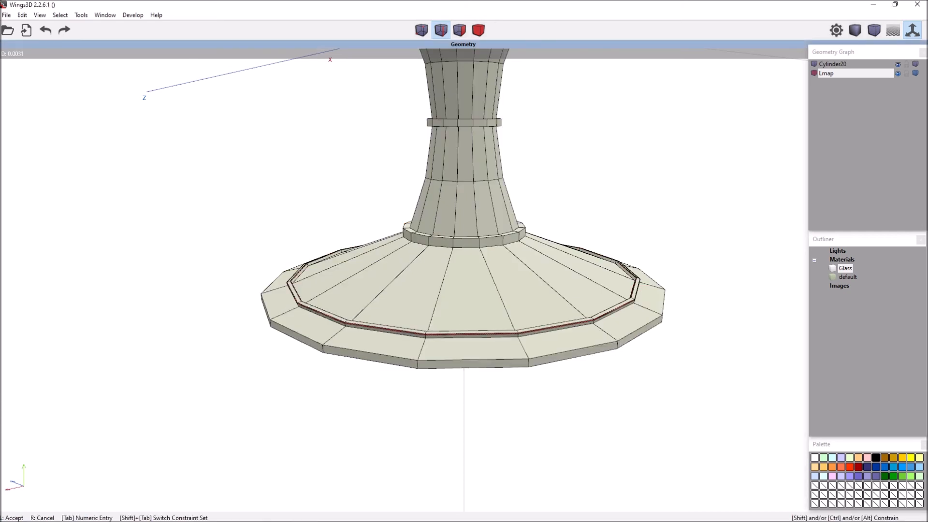
pyautogui.click(680, 357)
# Smooth the whole Lmap object and review the complete lamp in the smooth preview
pyautogui.press('b')
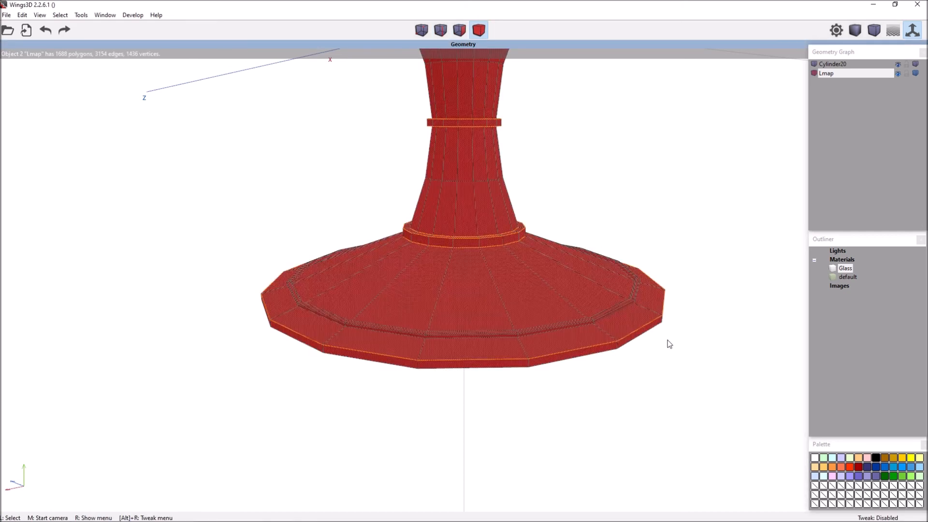
pyautogui.moveTo(665, 344); pyautogui.dragTo(647, 343, button='middle')
pyautogui.press('s')
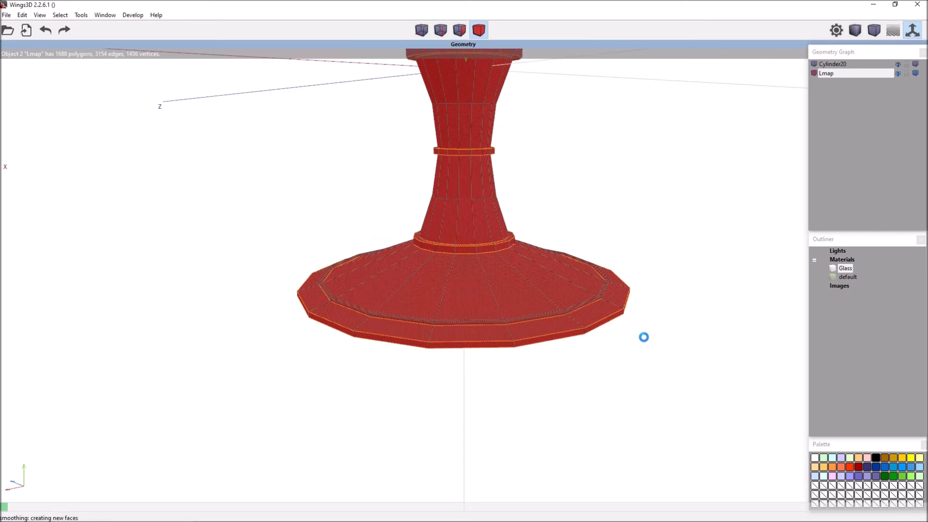
pyautogui.press('space')
pyautogui.press('Tab')
pyautogui.scroll(-5, 532, 328)
pyautogui.middleClick(533, 327)
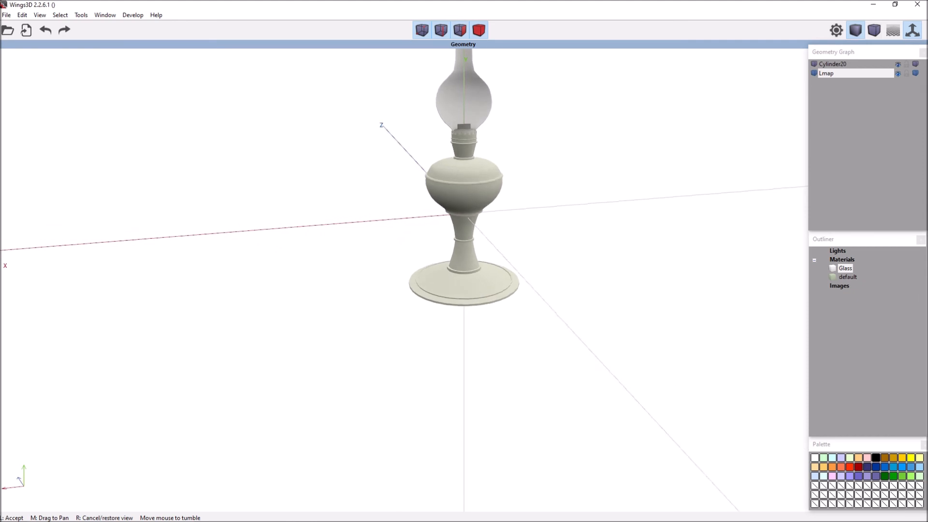
pyautogui.click(532, 344)
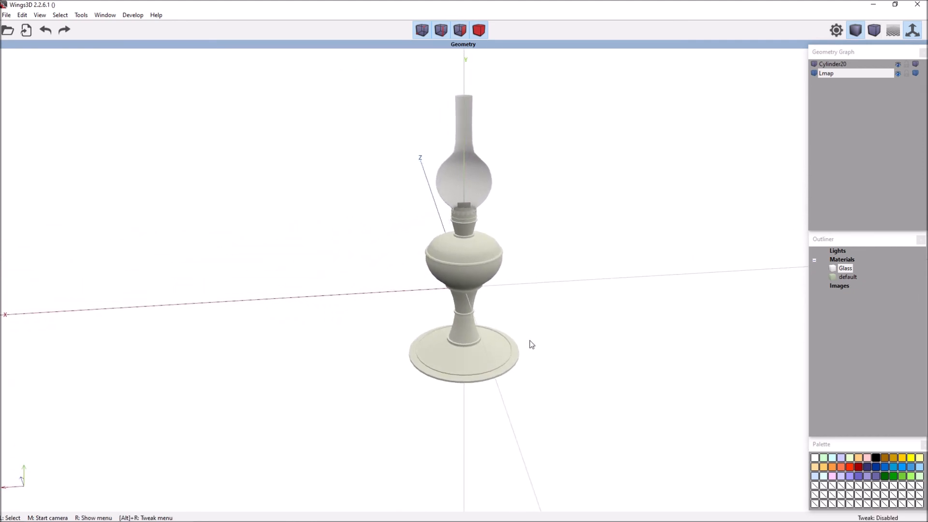
# Examine the old oil lamp reference photo in the browser and return to Wings3D with the smooth preview turned off
pyautogui.click(265, 514)
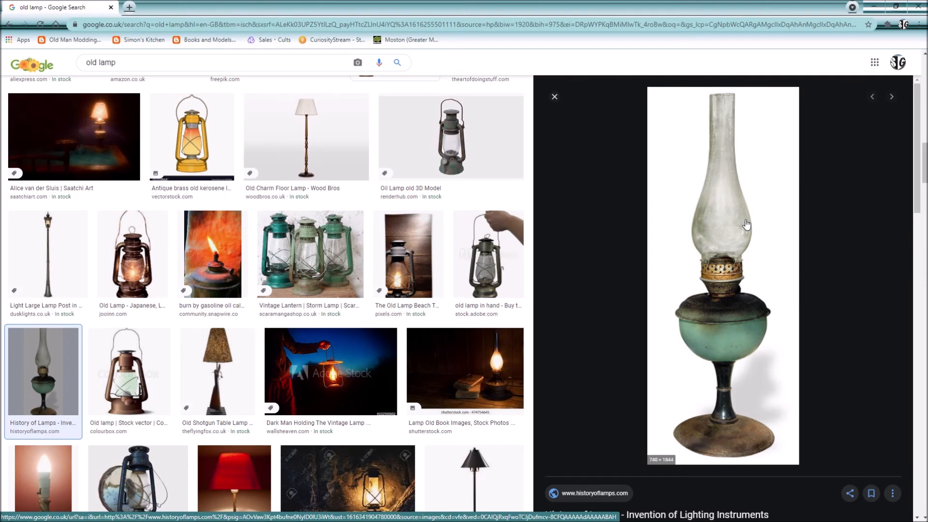
pyautogui.click(876, 7)
pyautogui.middleClick(540, 341)
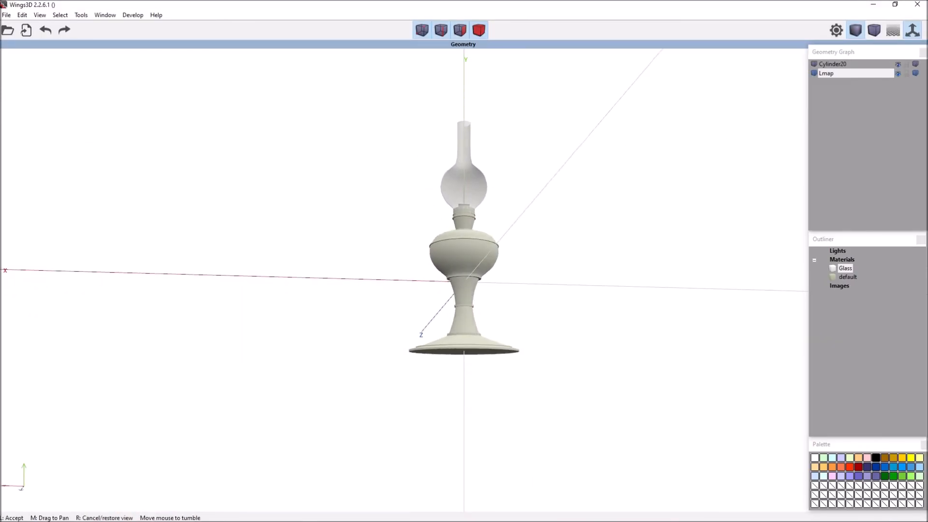
pyautogui.click(542, 357)
pyautogui.press('Tab')
pyautogui.middleClick(574, 337)
pyautogui.scroll(5, 574, 337)
pyautogui.scroll(-3, 575, 338)
pyautogui.click(574, 338)
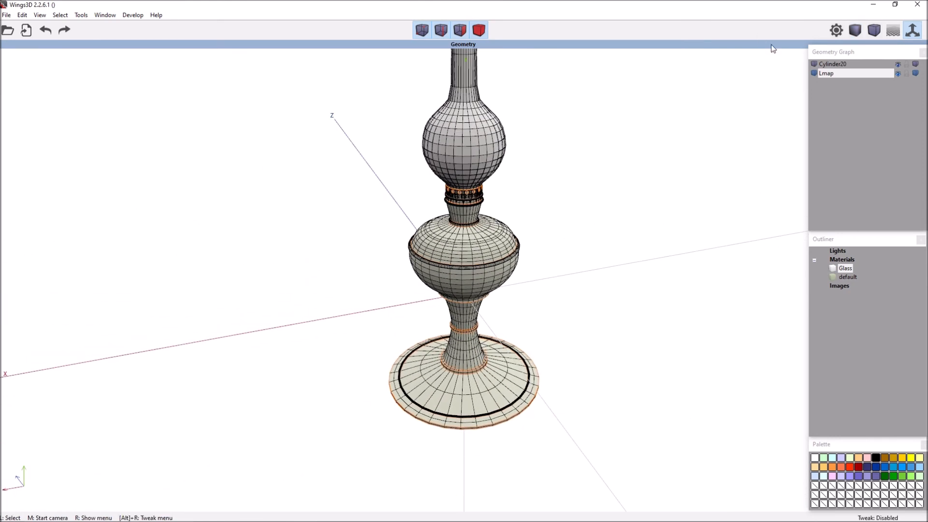
# Rename the chimney object Cylinder20 as Glass
pyautogui.rightClick(833, 70)
pyautogui.click(836, 83)
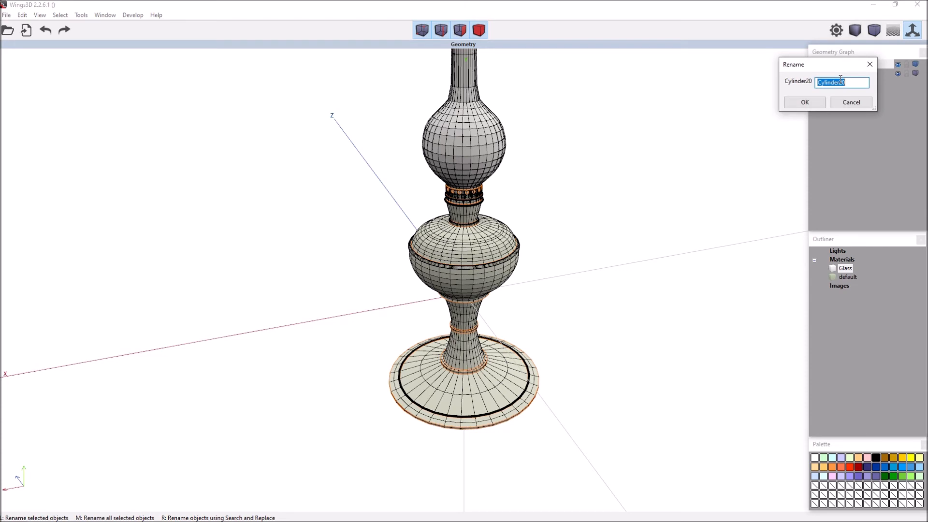
pyautogui.write('Glass')
pyautogui.press('Return')
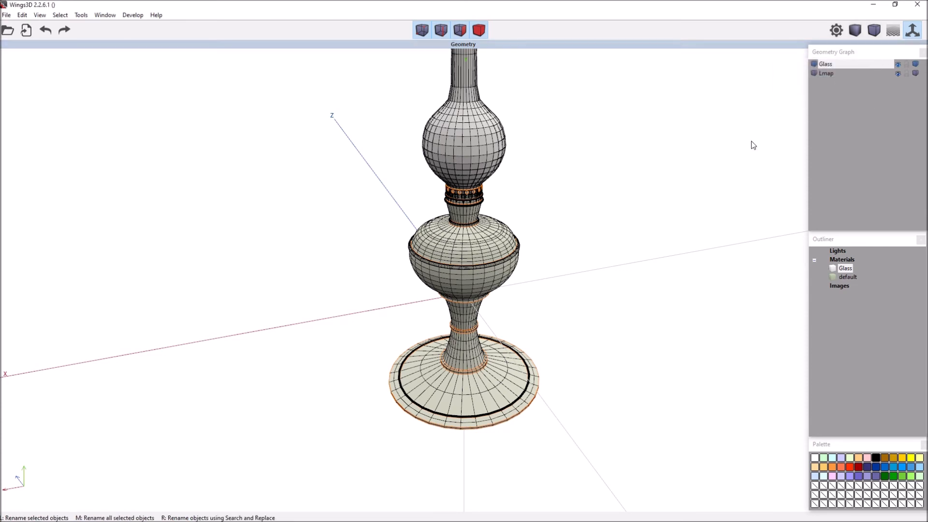
# Hide the Glass and Lmap objects and create a default cylinder at the origin
pyautogui.click(897, 64)
pyautogui.click(898, 73)
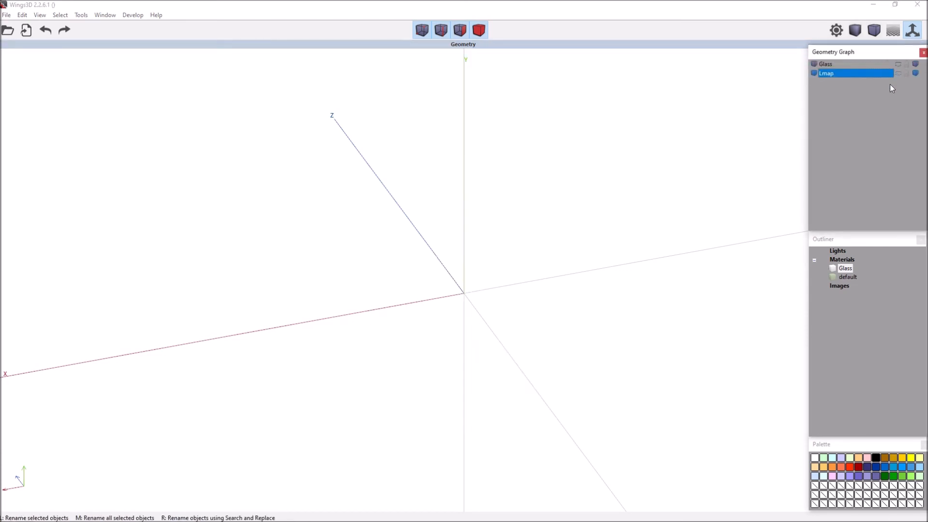
pyautogui.rightClick(512, 241)
pyautogui.click(532, 251)
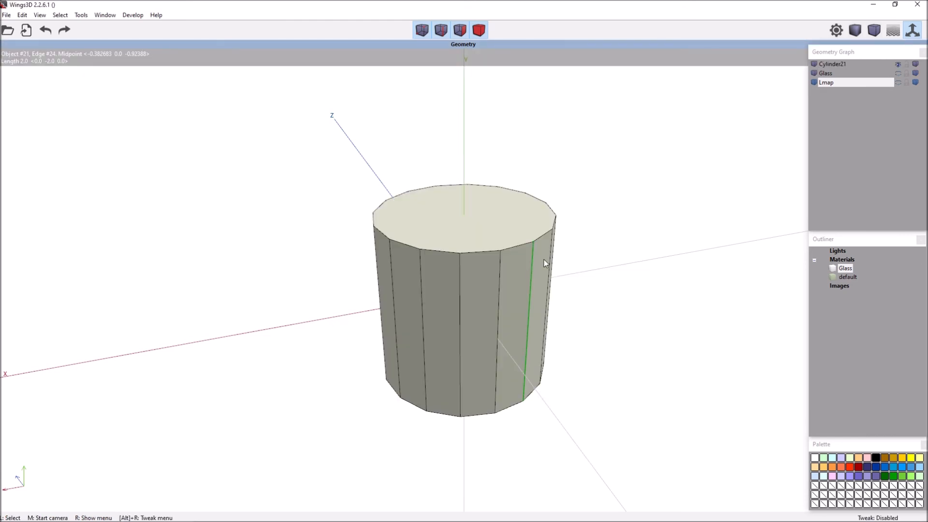
# Select all side faces of the new cylinder and move them inward along their normals to make a thin vertical rod
pyautogui.click(498, 290)
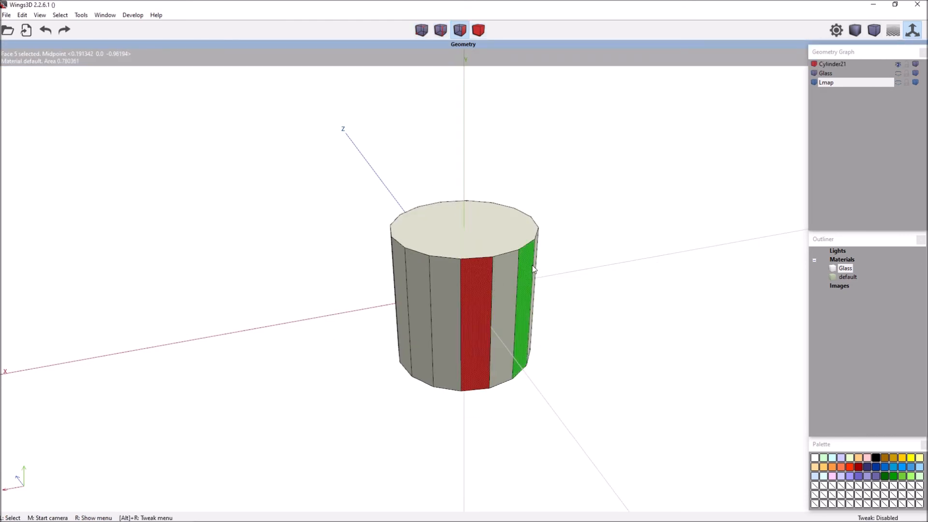
pyautogui.press('i')
pyautogui.rightClick(614, 222)
pyautogui.middleClick(614, 222)
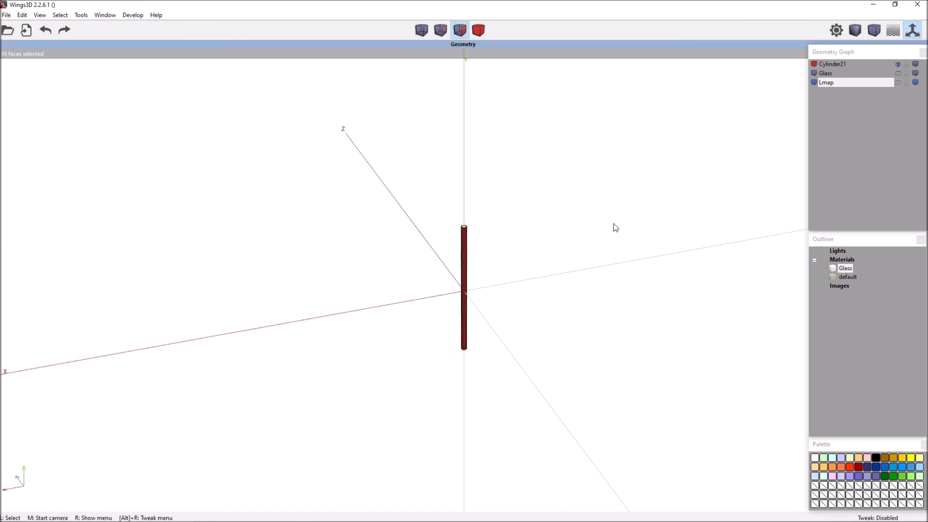
# Rotate the whole rod so it lies horizontally along the Z axis
pyautogui.rightClick(548, 224)
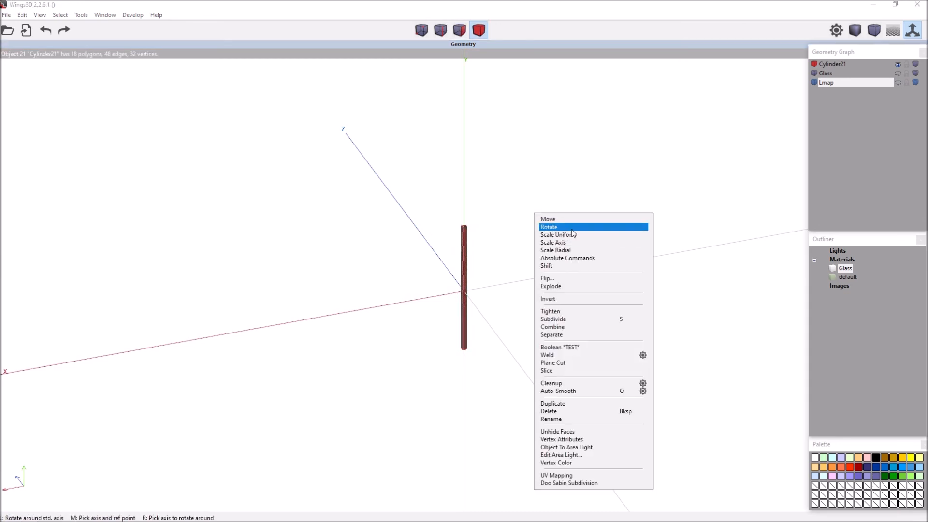
pyautogui.click(561, 227)
pyautogui.click(580, 237)
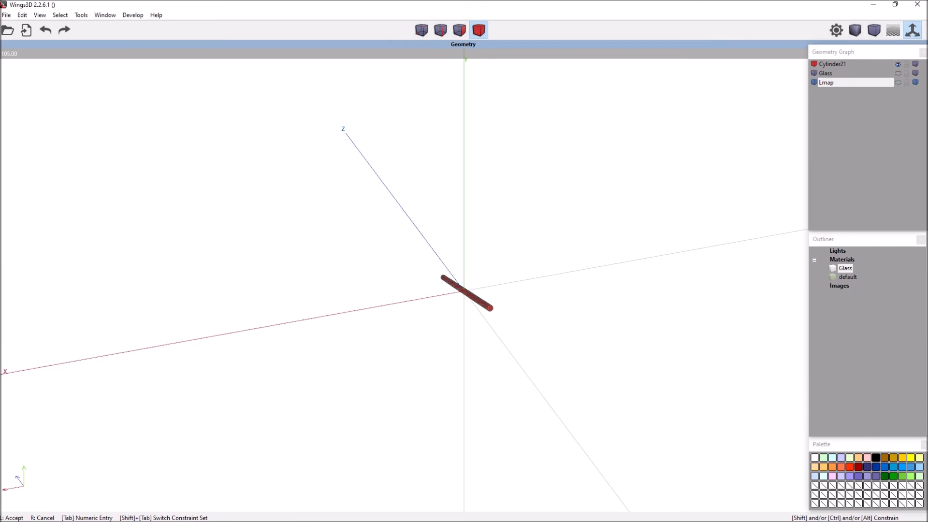
pyautogui.middleClick(554, 323)
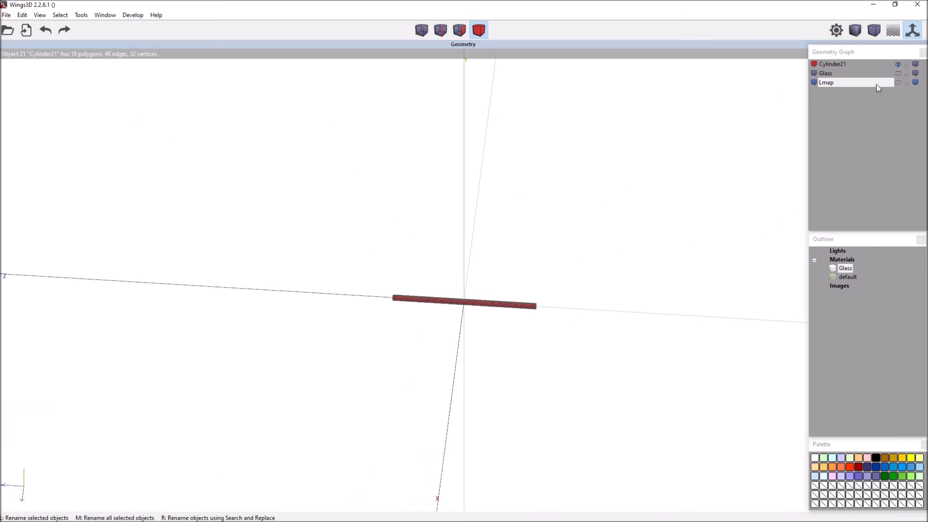
# Show the Lmap object again and move the rod vertically up to the burner collar, just below the row of holes
pyautogui.click(897, 83)
pyautogui.scroll(5, 637, 202)
pyautogui.middleClick(637, 202)
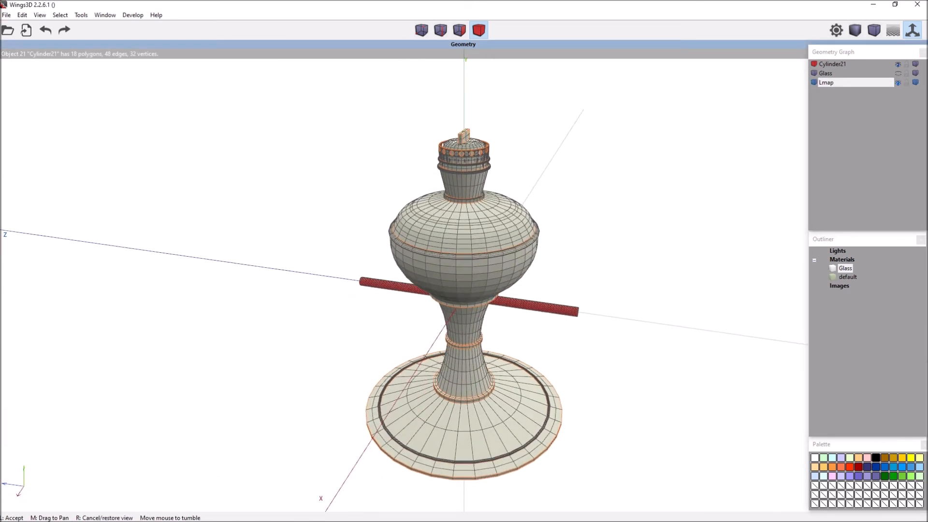
pyautogui.rightClick(616, 148)
pyautogui.click(619, 159)
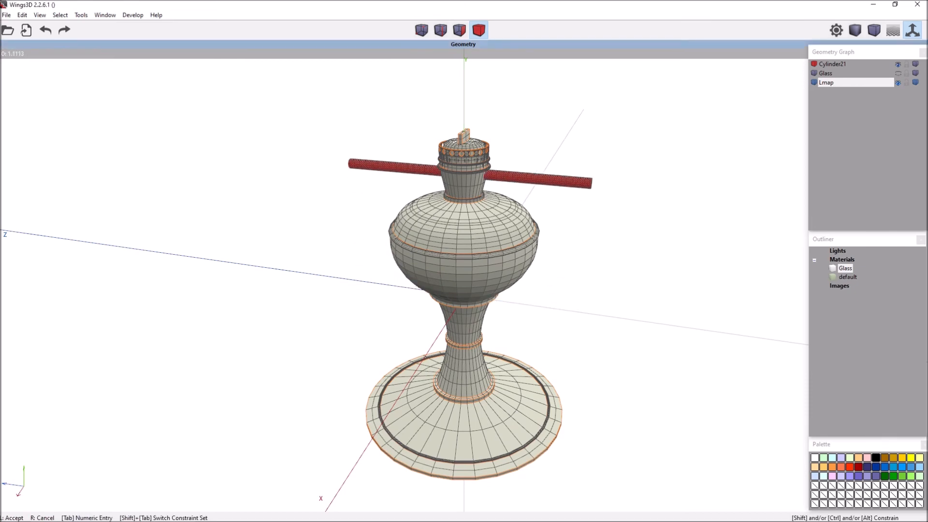
pyautogui.scroll(3, 612, 162)
pyautogui.middleClick(612, 162)
pyautogui.click(612, 162)
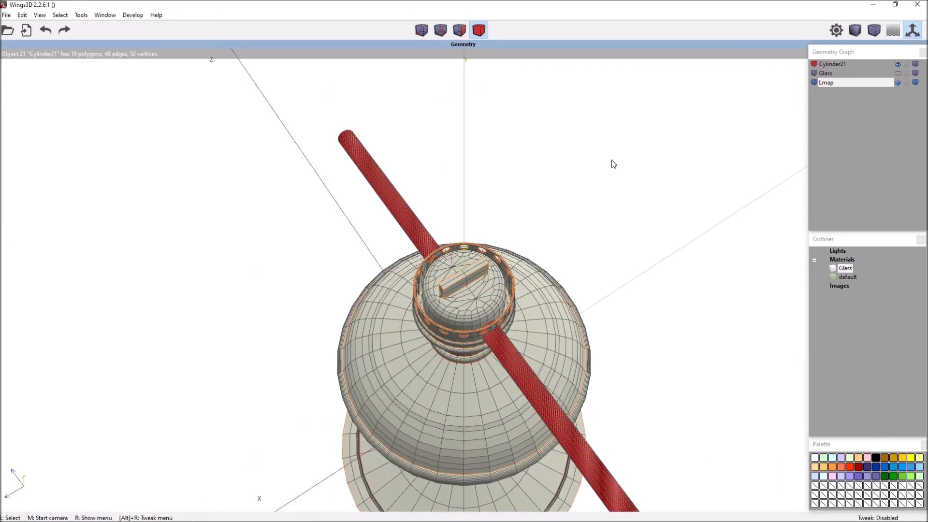
# Rotate the rod about the Y axis so it lies along the X axis through the burner collar
pyautogui.rightClick(613, 163)
pyautogui.click(620, 166)
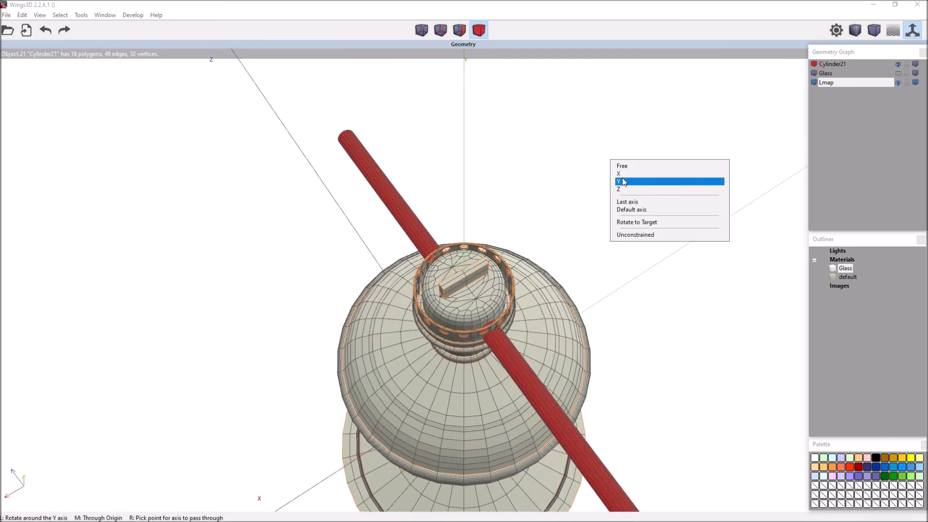
pyautogui.click(622, 182)
pyautogui.click(632, 213)
pyautogui.middleClick(631, 213)
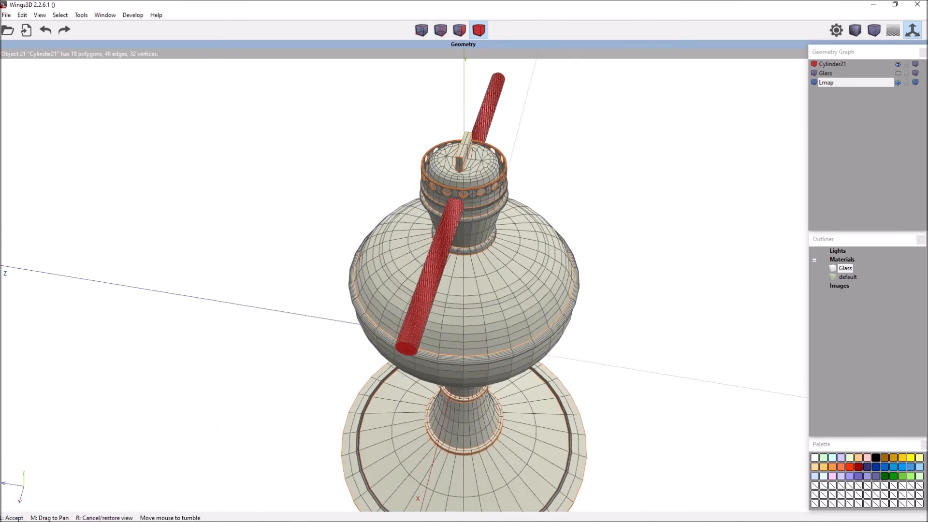
# Select all side faces of the rod and move them slightly inward along their normals to make the rod thinner
pyautogui.scroll(5, 724, 236)
pyautogui.click(663, 224)
pyautogui.press('space')
pyautogui.click(681, 332)
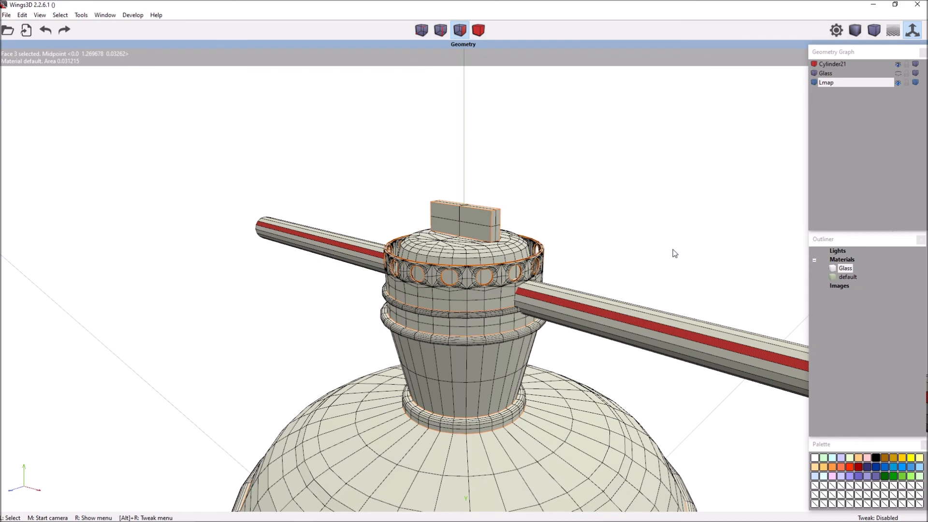
pyautogui.press('i')
pyautogui.rightClick(700, 190)
pyautogui.middleClick(701, 190)
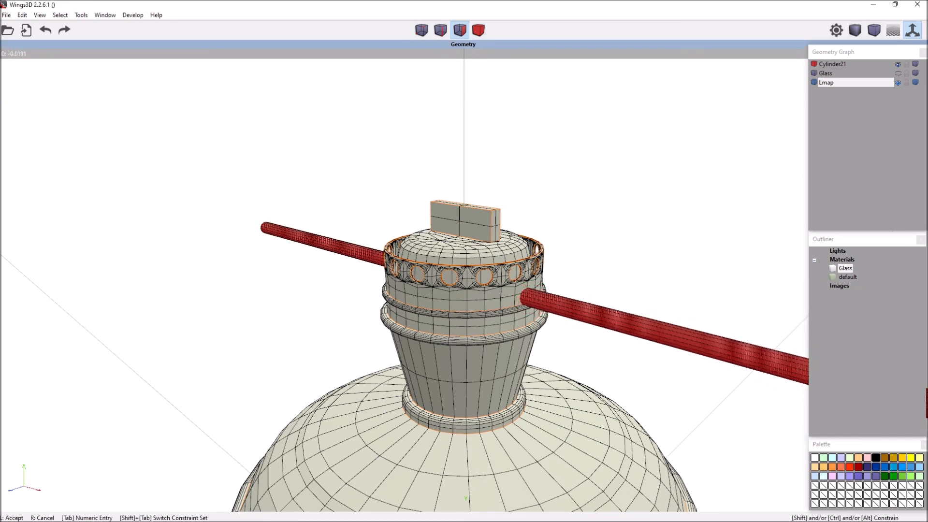
pyautogui.middleClick(701, 191)
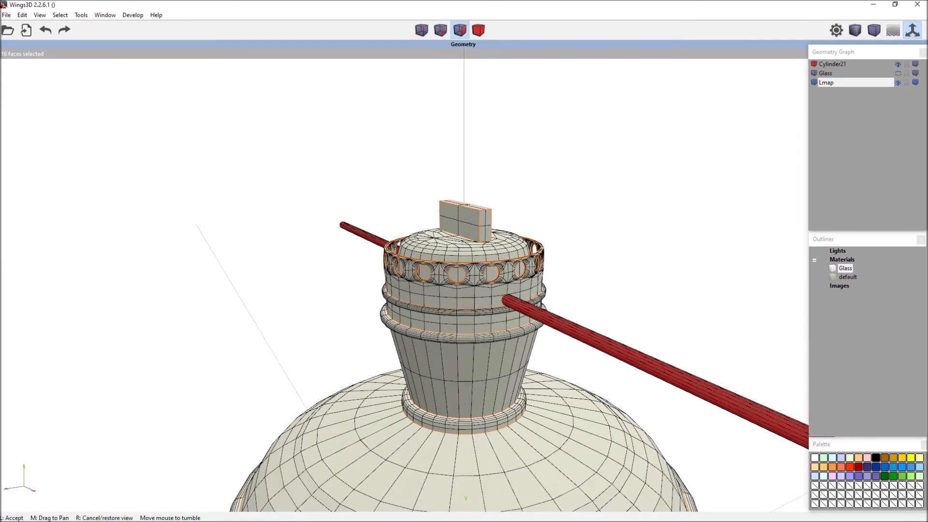
pyautogui.click(701, 191)
# Move the rod's end face inward along its normal so only a short stub sticks out of the burner collar
pyautogui.press('space')
pyautogui.click(749, 416)
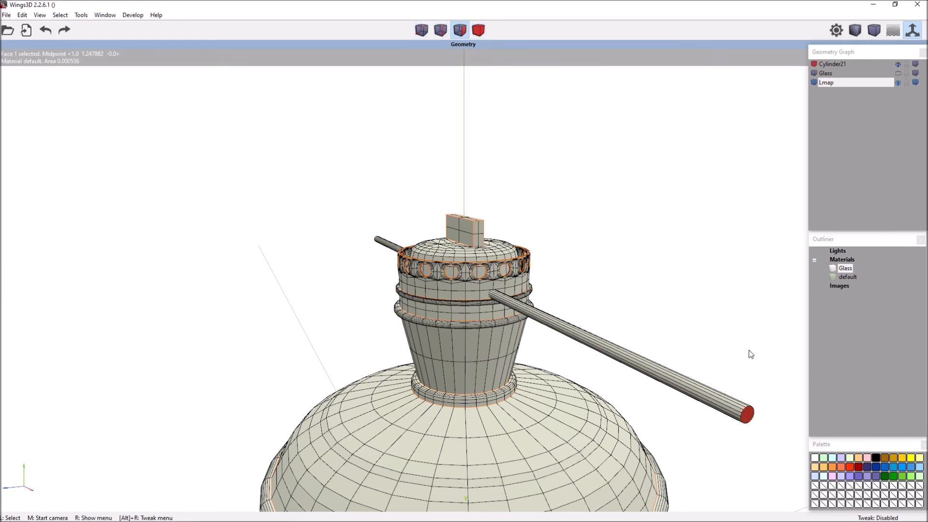
pyautogui.middleClick(720, 207)
pyautogui.click(720, 207)
pyautogui.rightClick(719, 207)
pyautogui.middleClick(719, 207)
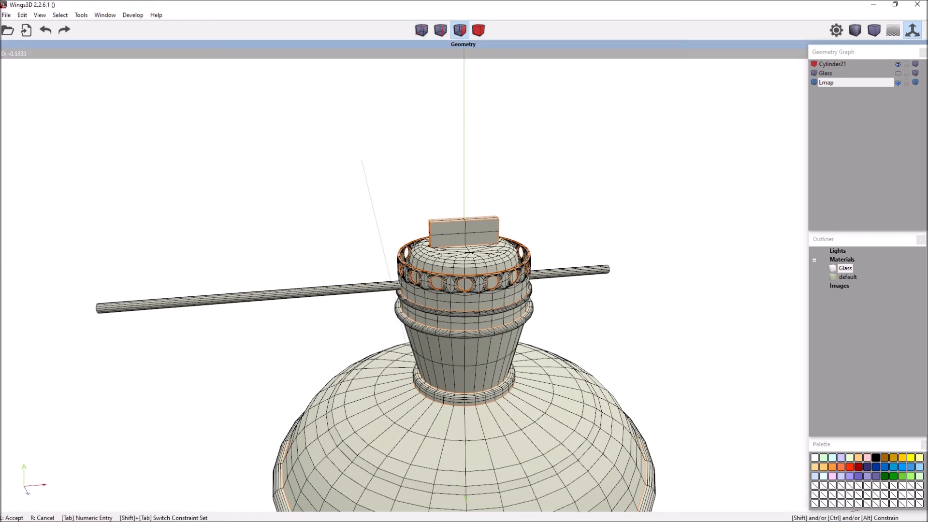
pyautogui.click(694, 211)
pyautogui.middleClick(678, 295)
pyautogui.click(679, 295)
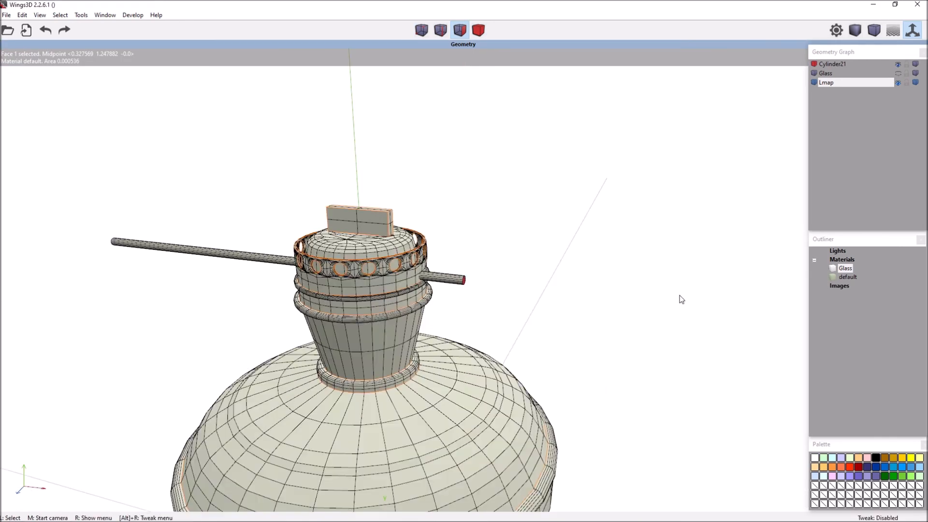
# Extrude the end face of the rod's short stub a small distance outward to add a narrow band of faces
pyautogui.scroll(5, 559, 279)
pyautogui.scroll(3, 559, 282)
pyautogui.rightClick(534, 237)
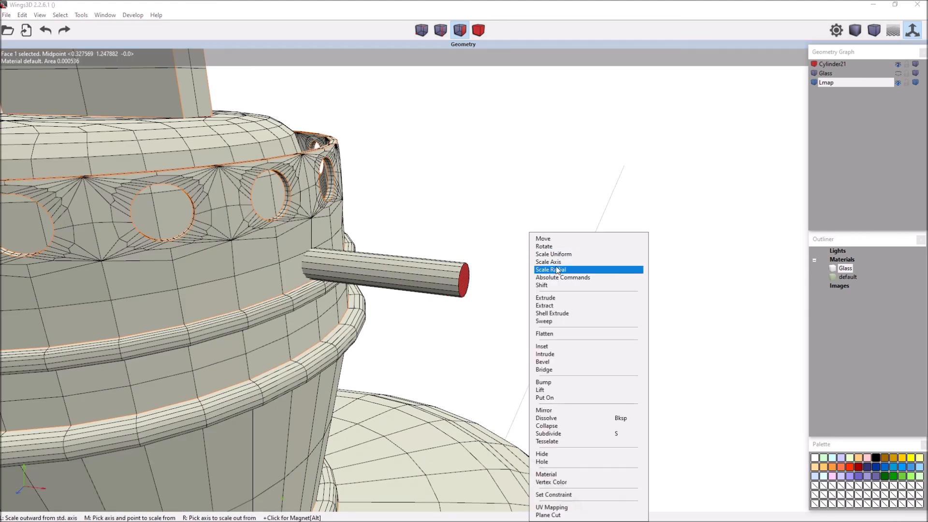
pyautogui.click(568, 304)
pyautogui.click(569, 300)
pyautogui.press('space')
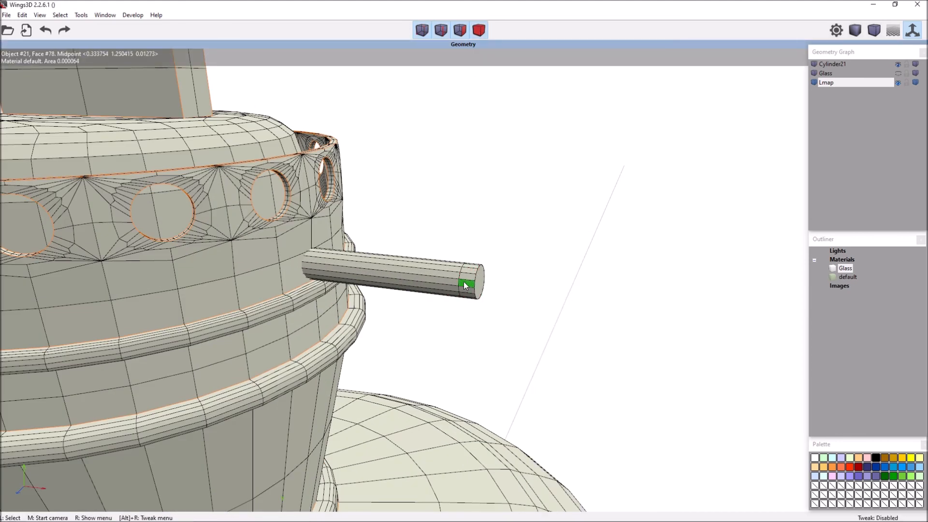
pyautogui.click(465, 283)
pyautogui.press('i')
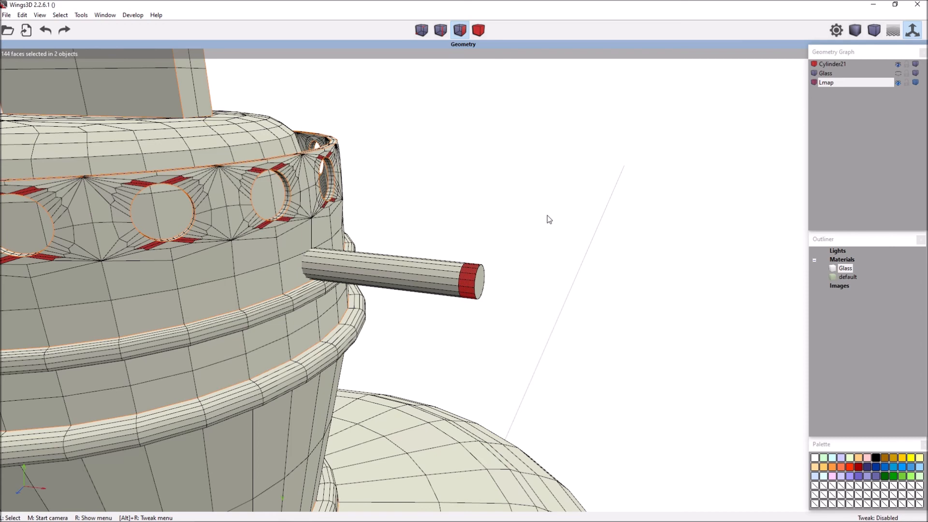
pyautogui.press('space')
pyautogui.middleClick(494, 309)
pyautogui.click(494, 309)
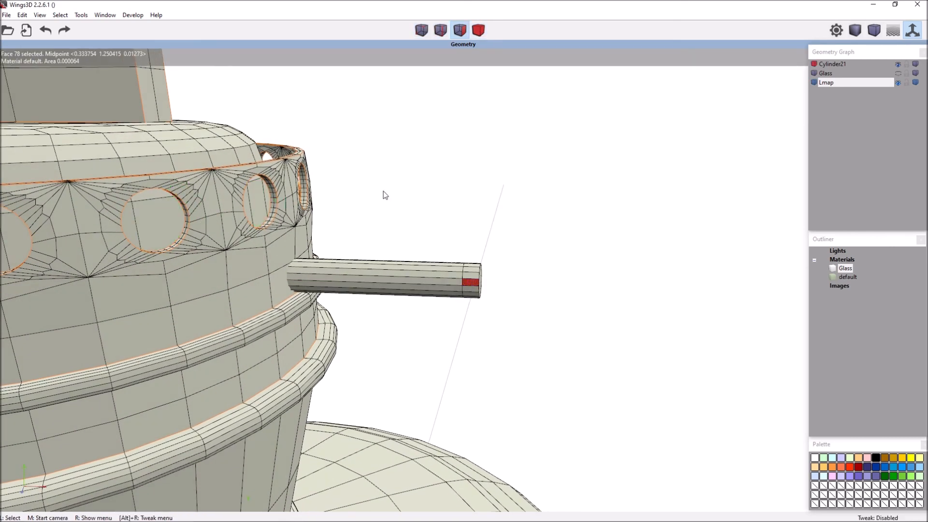
pyautogui.press('i')
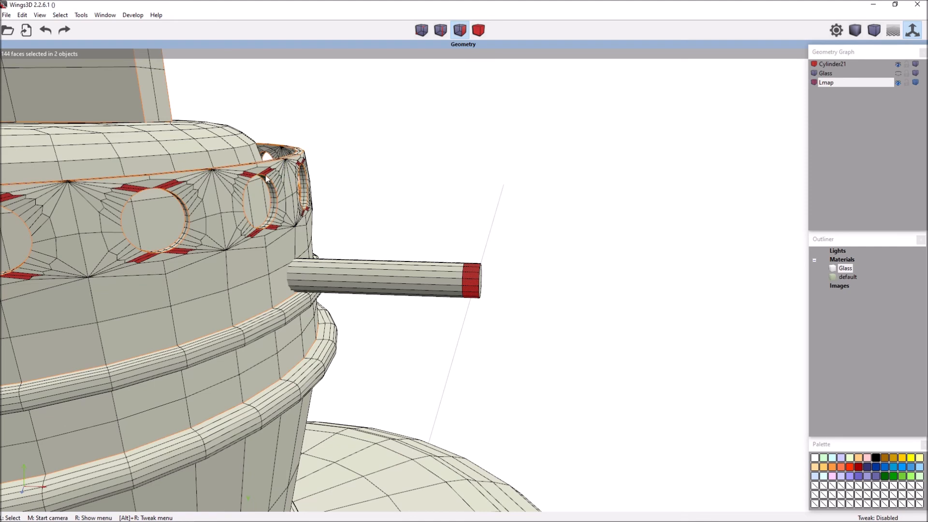
pyautogui.press('space')
pyautogui.middleClick(485, 309)
pyautogui.click(484, 308)
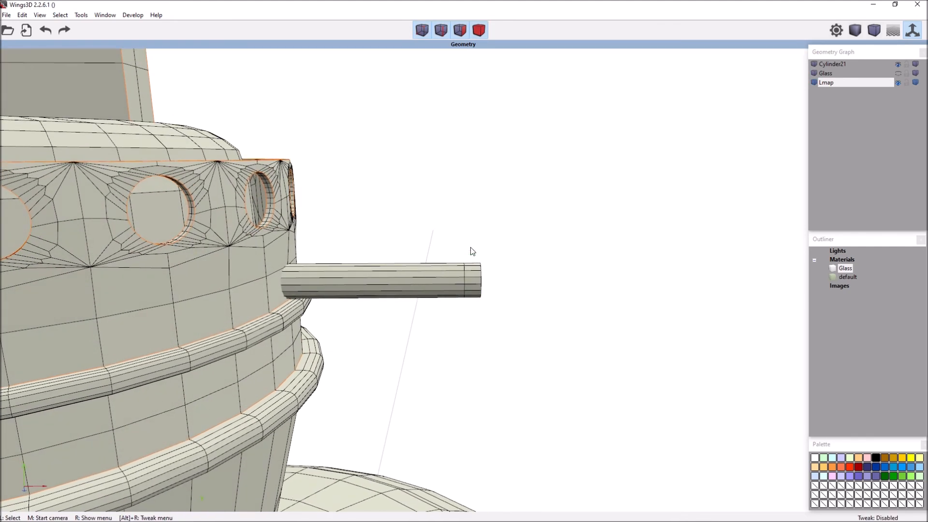
# Select the narrow band of 16 faces at the rod's tip and extrude it outward along the normals into a thin wheel
pyautogui.moveTo(477, 328); pyautogui.dragTo(478, 330)
pyautogui.middleClick(511, 315)
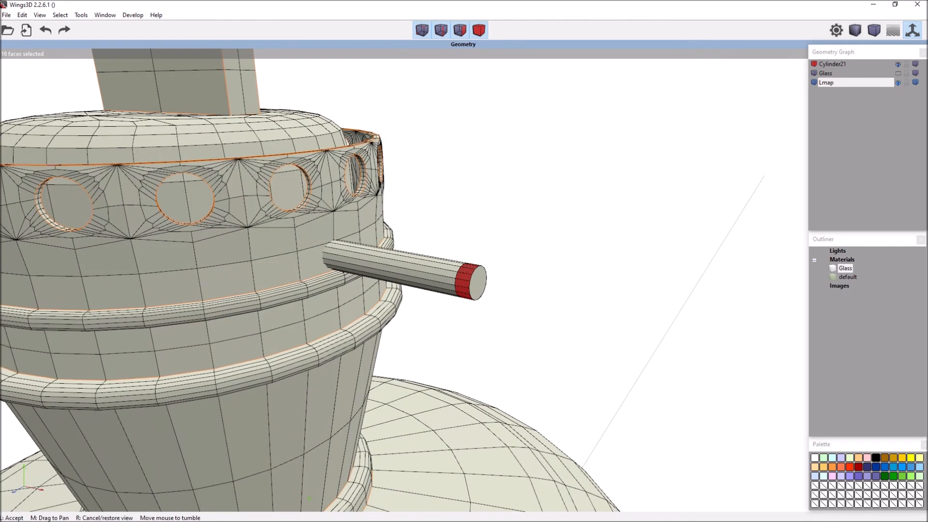
pyautogui.click(554, 210)
pyautogui.rightClick(554, 210)
pyautogui.click(572, 267)
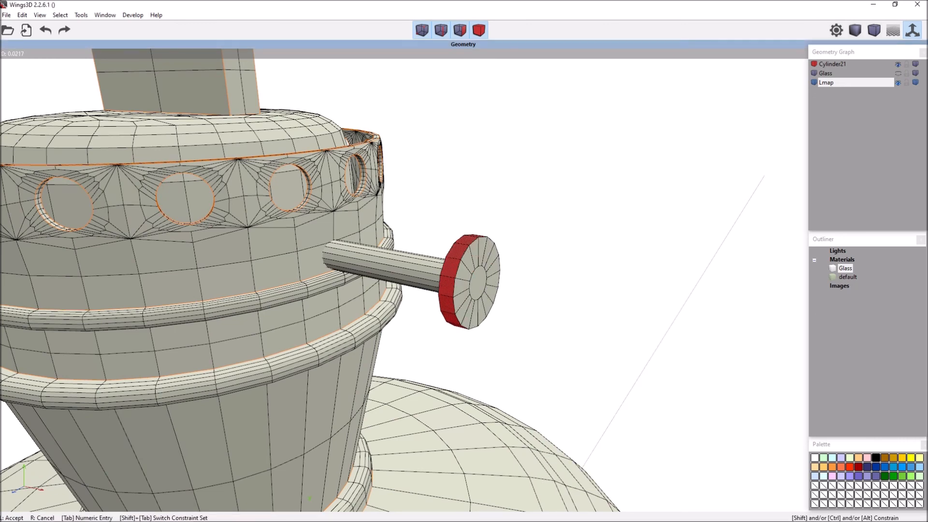
# Connect the ring of radial edges on the wheel to add a circular edge loop midway across its outer face
pyautogui.middleClick(565, 274)
pyautogui.click(451, 263)
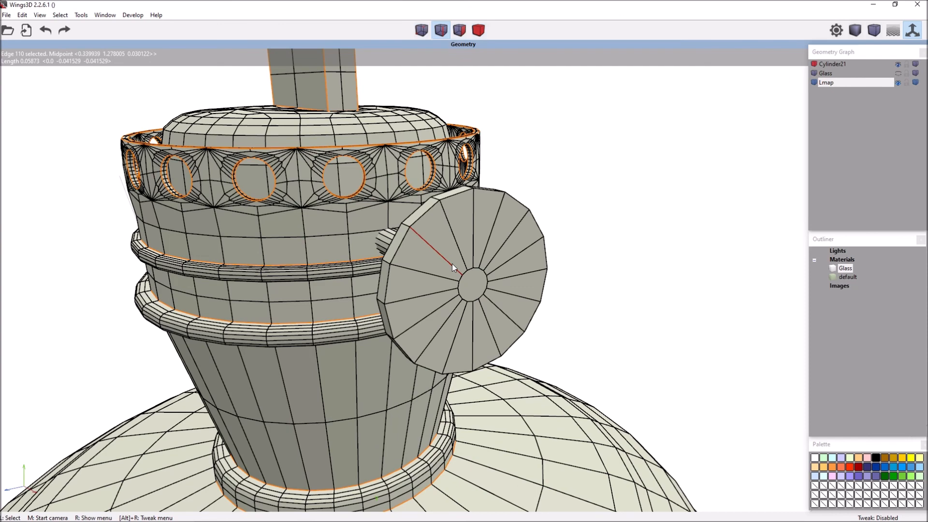
pyautogui.press('g')
pyautogui.press('c')
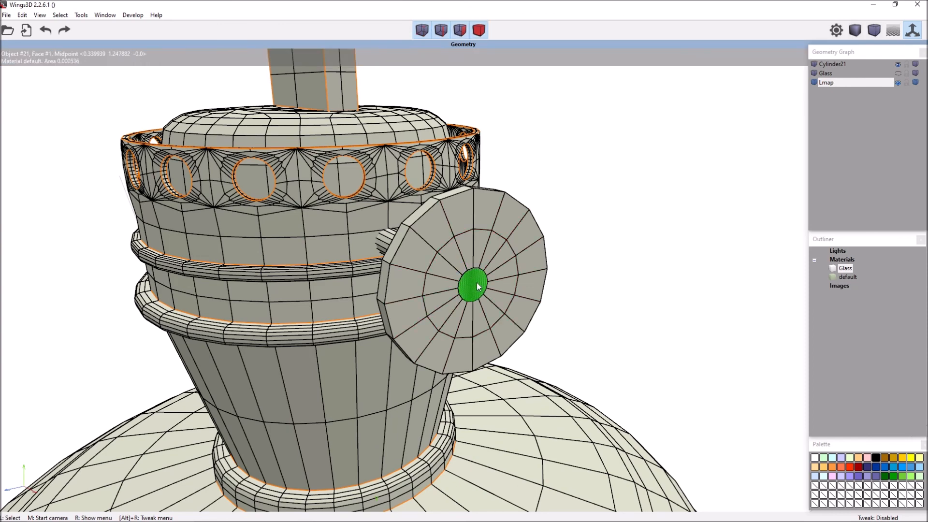
# Extrude the small round face at the wheel's centre slightly outward to form a hub
pyautogui.click(478, 285)
pyautogui.middleClick(602, 254)
pyautogui.click(602, 254)
pyautogui.rightClick(602, 255)
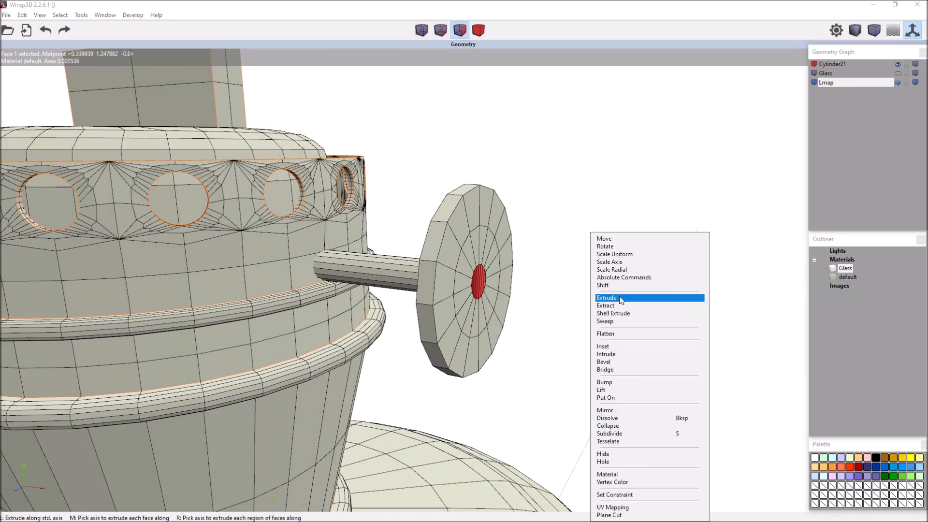
pyautogui.click(620, 297)
pyautogui.click(621, 301)
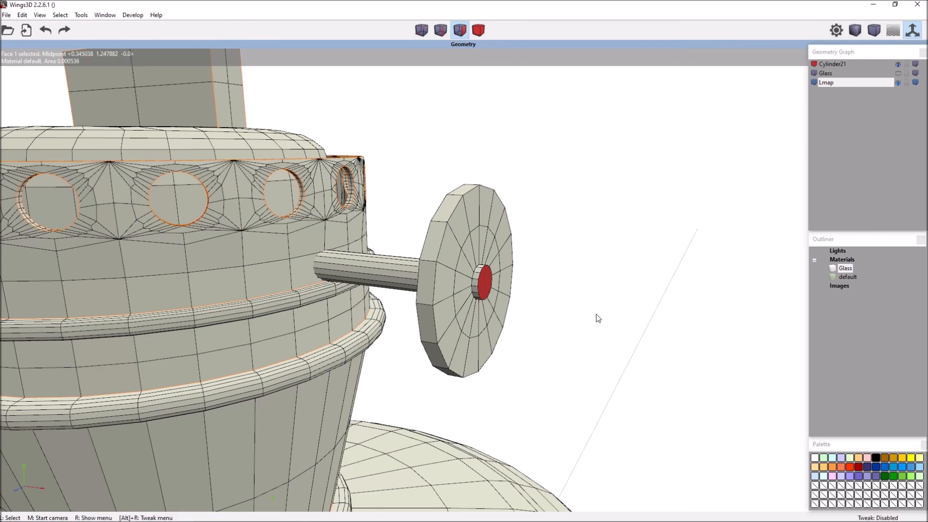
# Select the end face of the rod's long protruding side and move it inward along the rod to about X -0.009, near the lamp's centre
pyautogui.middleClick(598, 318)
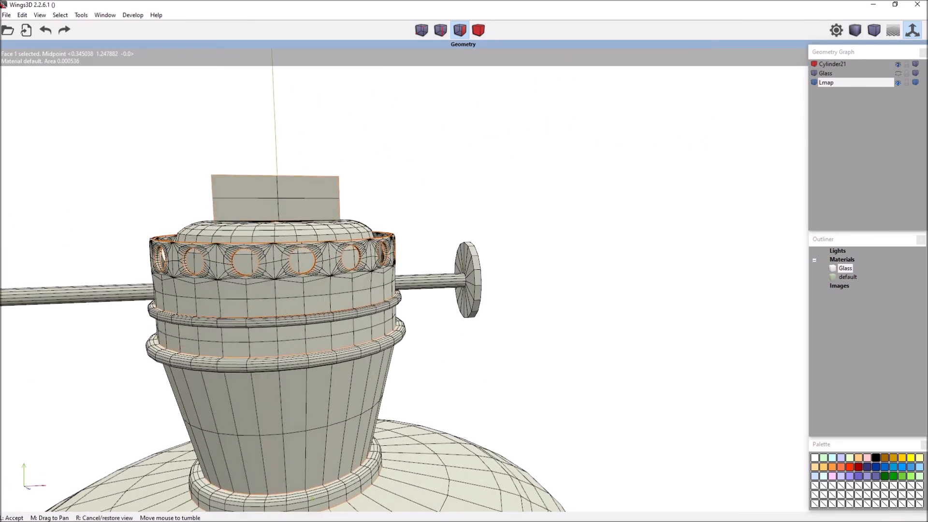
pyautogui.scroll(-7, 542, 318)
pyautogui.click(542, 318)
pyautogui.press('space')
pyautogui.click(423, 287)
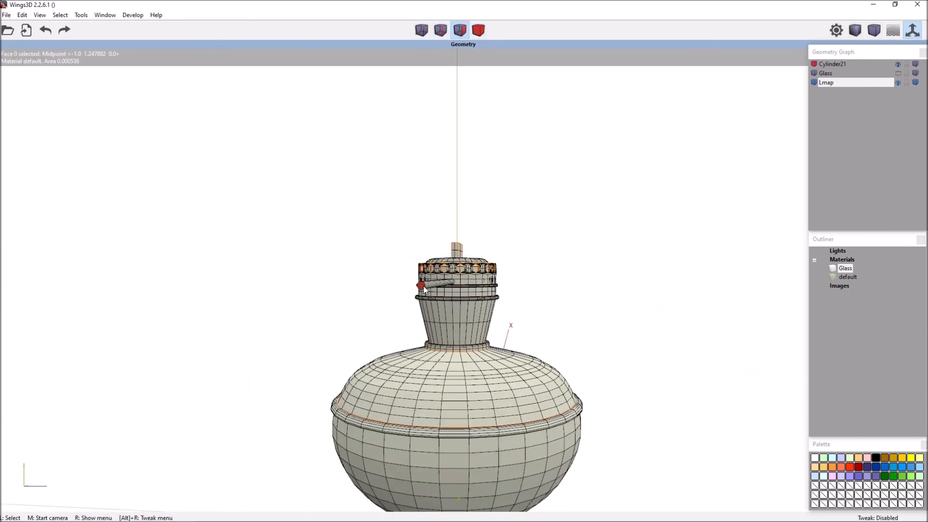
pyautogui.middleClick(560, 245)
pyautogui.click(559, 244)
pyautogui.rightClick(561, 233)
pyautogui.middleClick(560, 233)
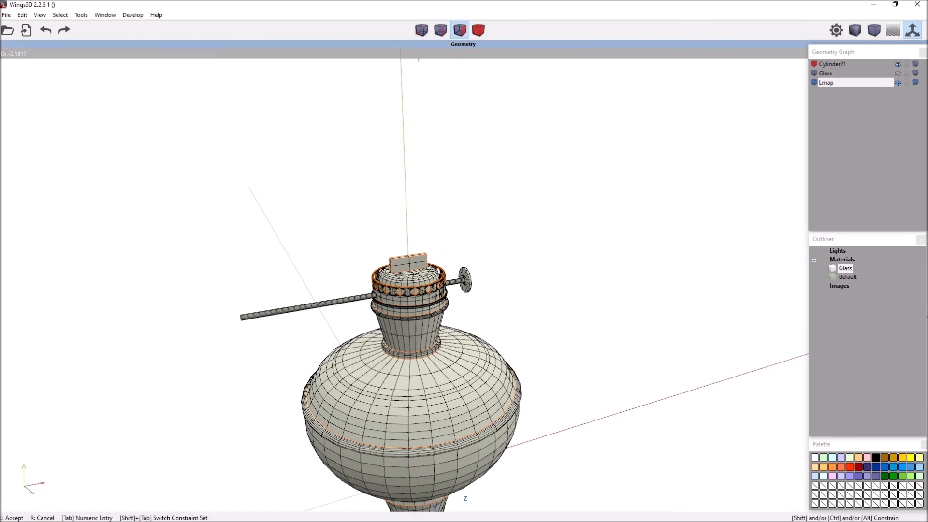
pyautogui.click(559, 236)
# Select the whole rod-and-wheel knob object and subdivide it once
pyautogui.middleClick(559, 315)
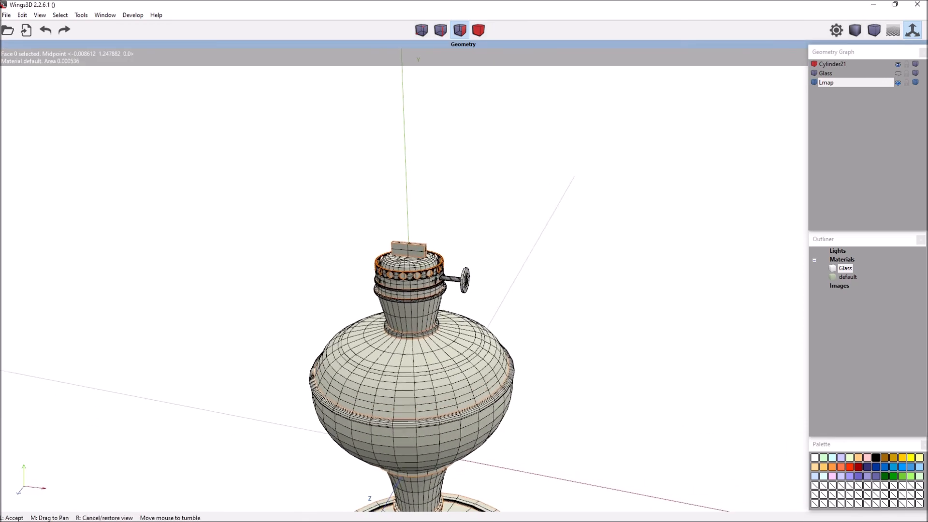
pyautogui.scroll(8, 559, 315)
pyautogui.click(505, 293)
pyautogui.scroll(3, 568, 303)
pyautogui.press('b')
pyautogui.press('s')
# Move the knob object down along Y by about 0.05 so the rod meets the collar between its two raised rings
pyautogui.middleClick(549, 335)
pyautogui.click(618, 255)
pyautogui.rightClick(621, 250)
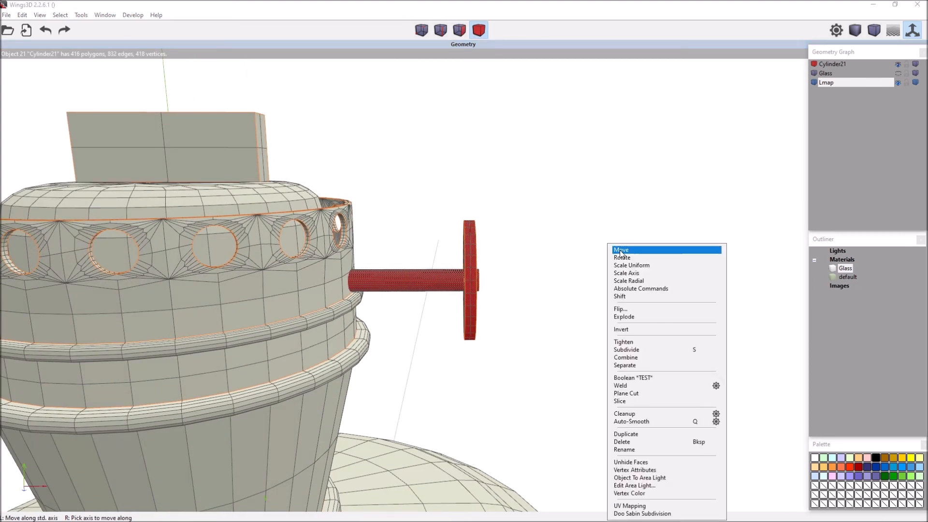
pyautogui.click(625, 251)
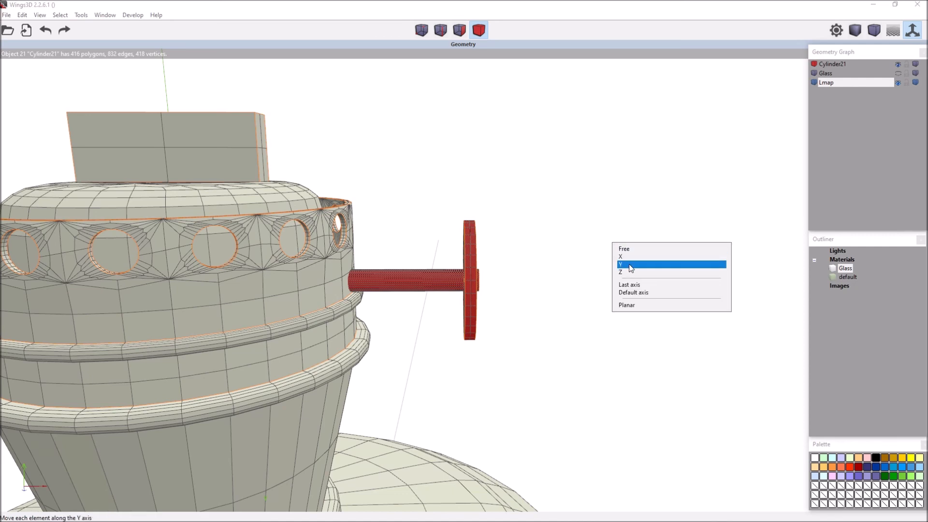
pyautogui.click(631, 267)
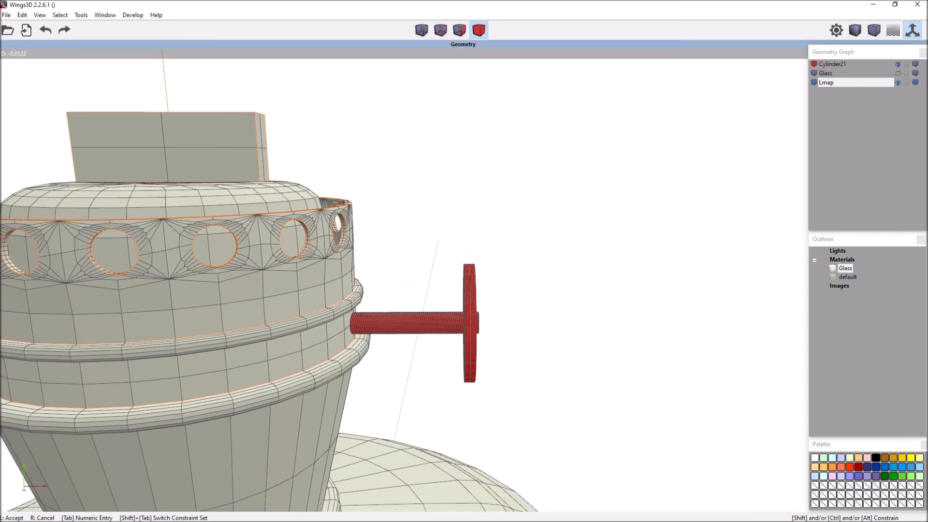
pyautogui.middleClick(629, 272)
pyautogui.click(631, 279)
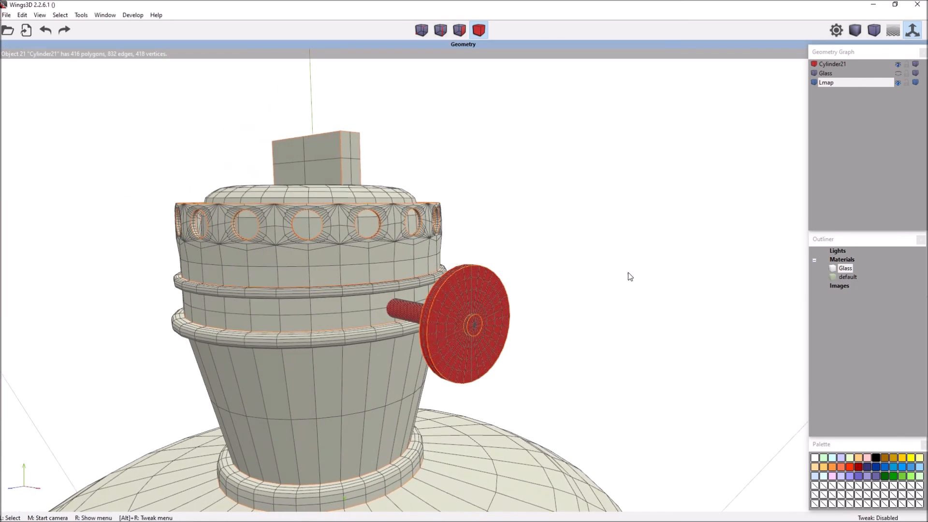
# Move the knob object along X toward the collar so that less of the rod sticks out
pyautogui.middleClick(628, 273)
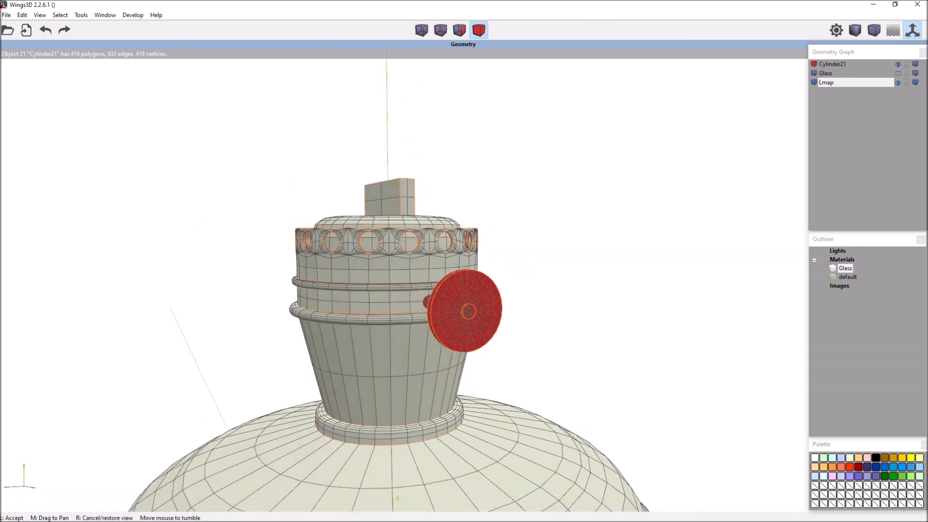
pyautogui.click(643, 268)
pyautogui.rightClick(643, 268)
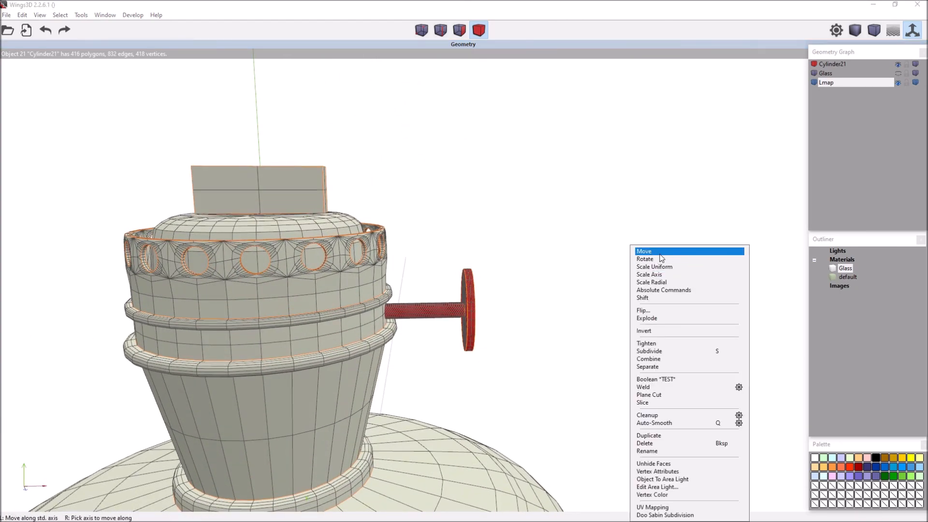
pyautogui.click(549, 187)
pyautogui.scroll(-10, 569, 235)
pyautogui.scroll(10, 569, 235)
pyautogui.rightClick(566, 227)
pyautogui.click(567, 228)
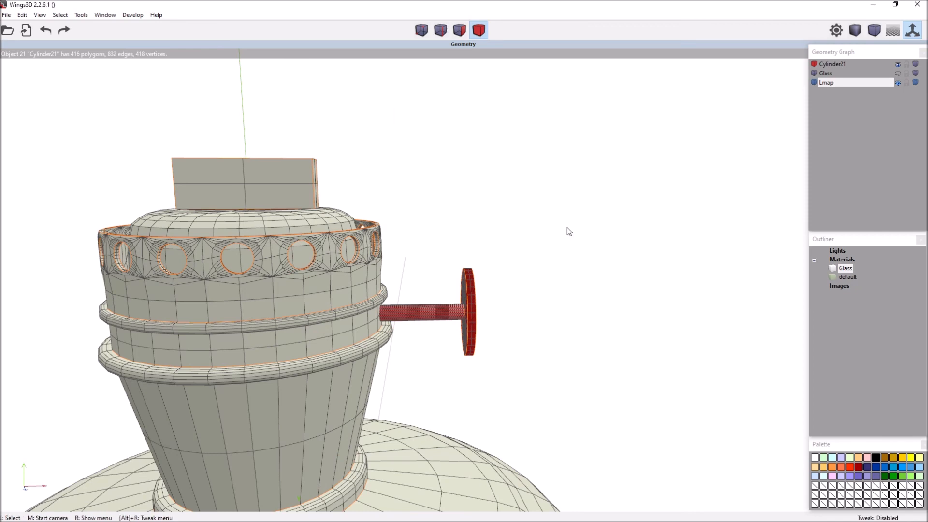
pyautogui.click(578, 241)
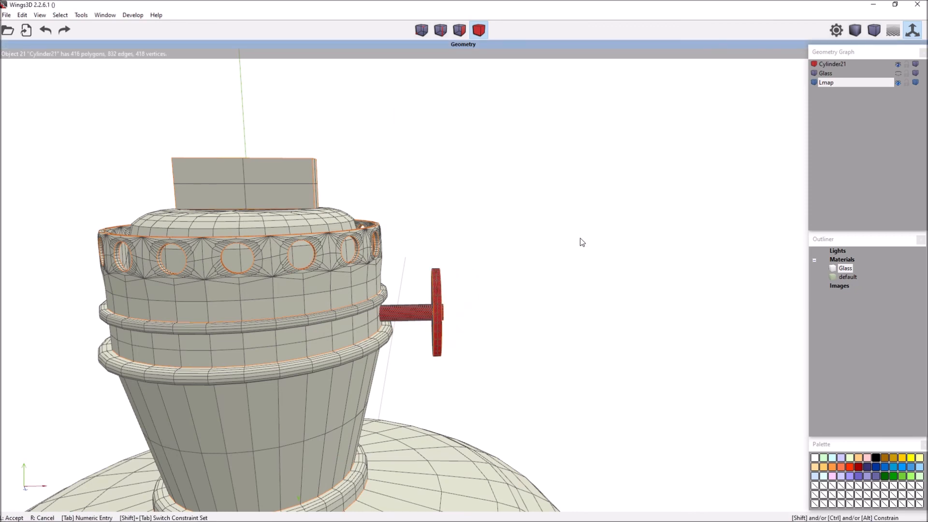
pyautogui.click(580, 242)
# Switch to the smooth preview and show the hidden Glass object above the burner
pyautogui.scroll(-12, 534, 364)
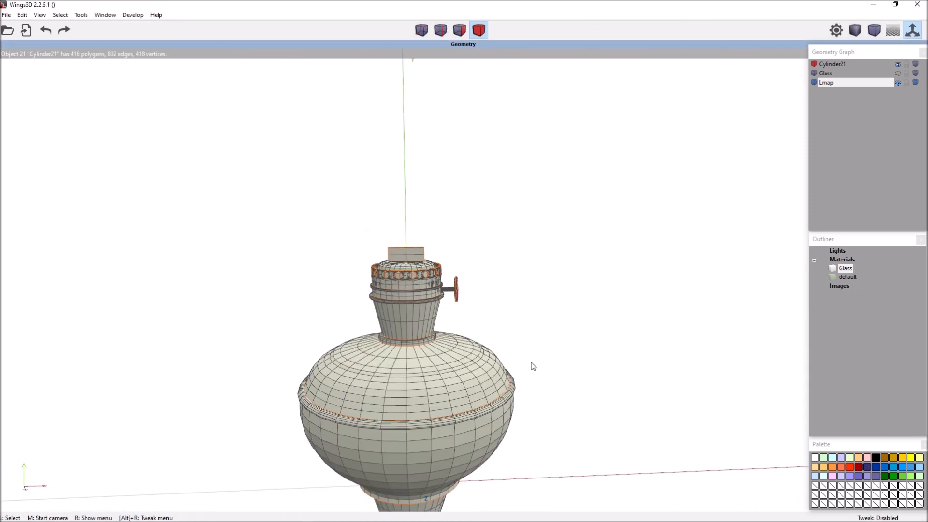
pyautogui.press('Tab')
pyautogui.middleClick(574, 351)
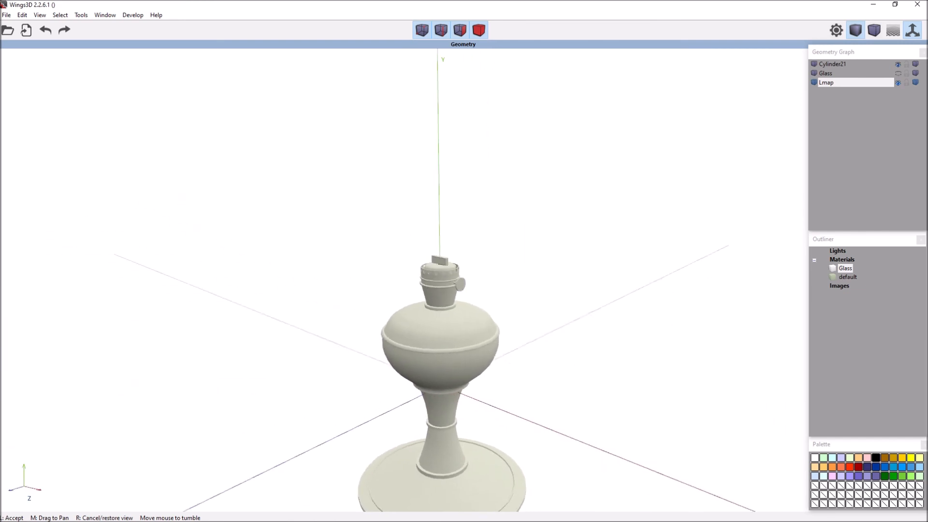
pyautogui.click(573, 351)
pyautogui.click(898, 73)
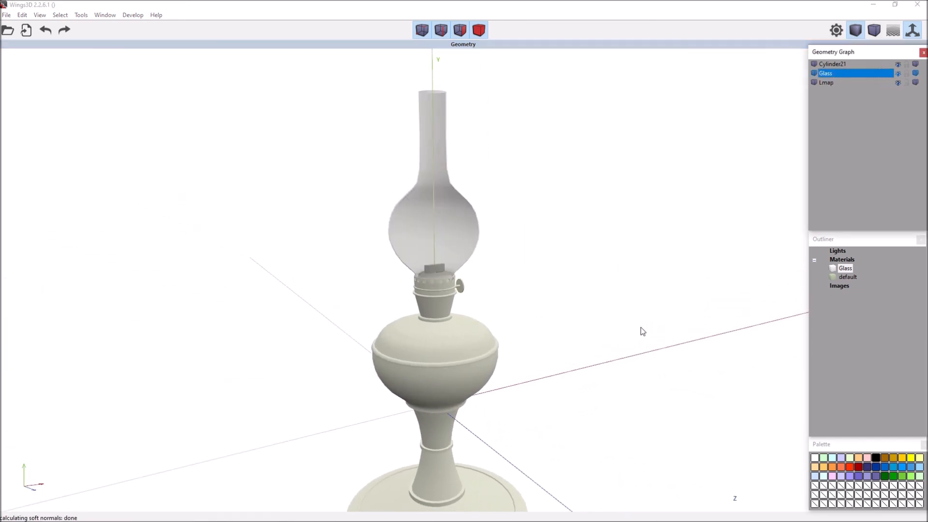
pyautogui.scroll(-5, 569, 337)
pyautogui.middleClick(557, 384)
pyautogui.click(557, 384)
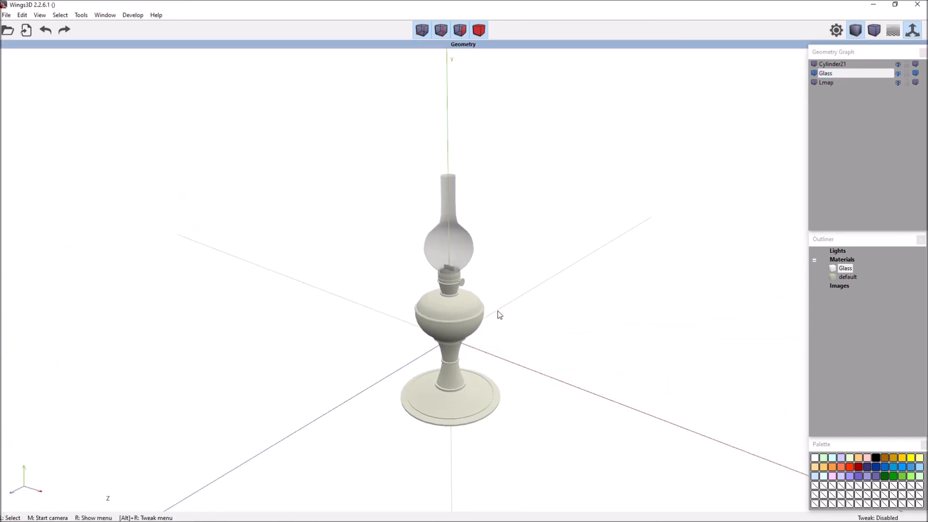
# Combine the knob object with the lamp body into a single object, subdivide it, and clear the selection
pyautogui.moveTo(498, 310); pyautogui.dragTo(500, 313)
pyautogui.rightClick(532, 271)
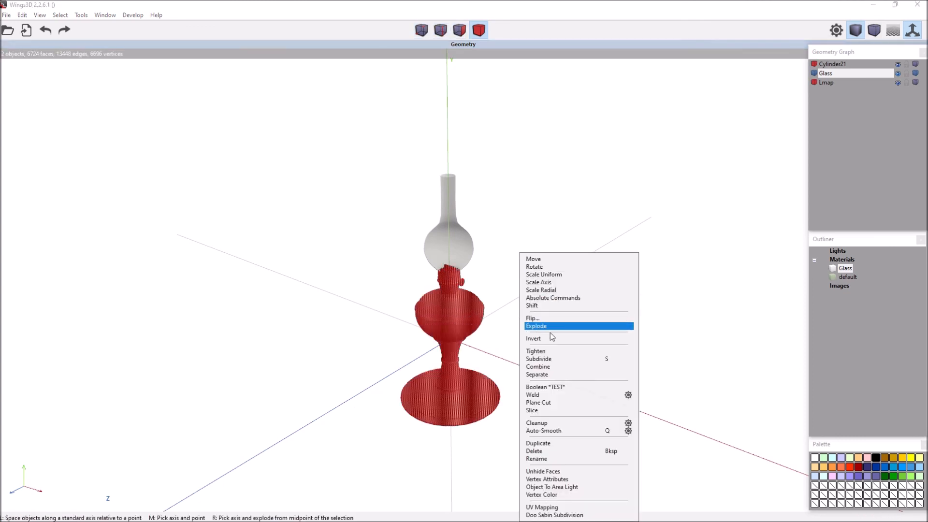
pyautogui.click(556, 369)
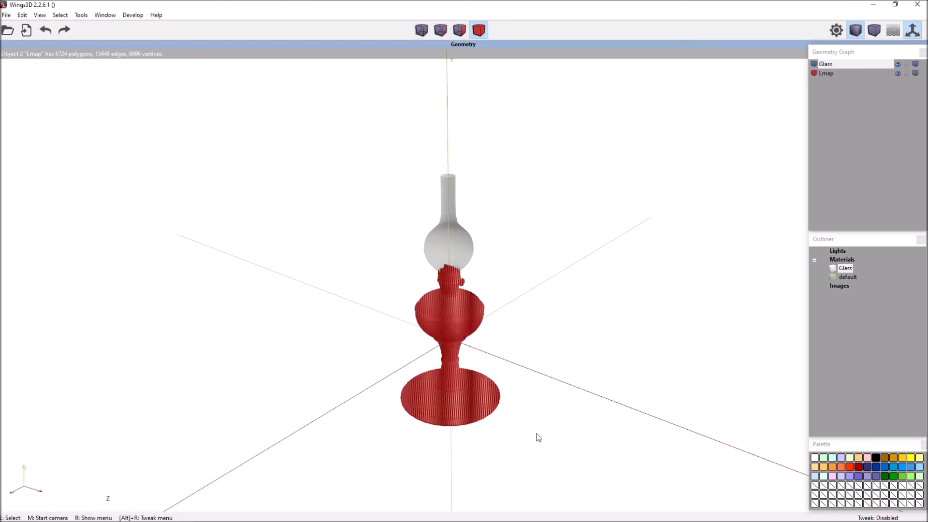
pyautogui.scroll(5, 547, 431)
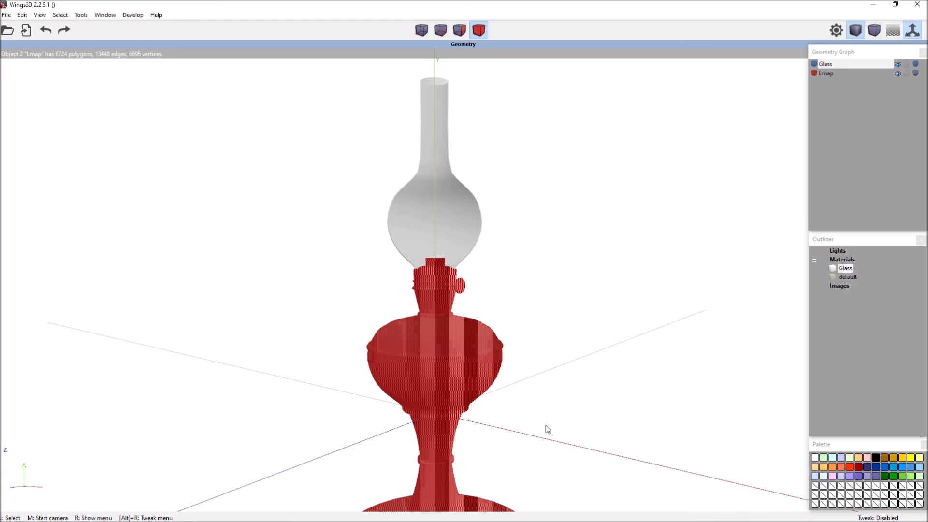
pyautogui.press('s')
pyautogui.press('space')
# Examine the complete lamp from several angles in both wireframe and smooth preview
pyautogui.scroll(-5, 542, 422)
pyautogui.middleClick(542, 422)
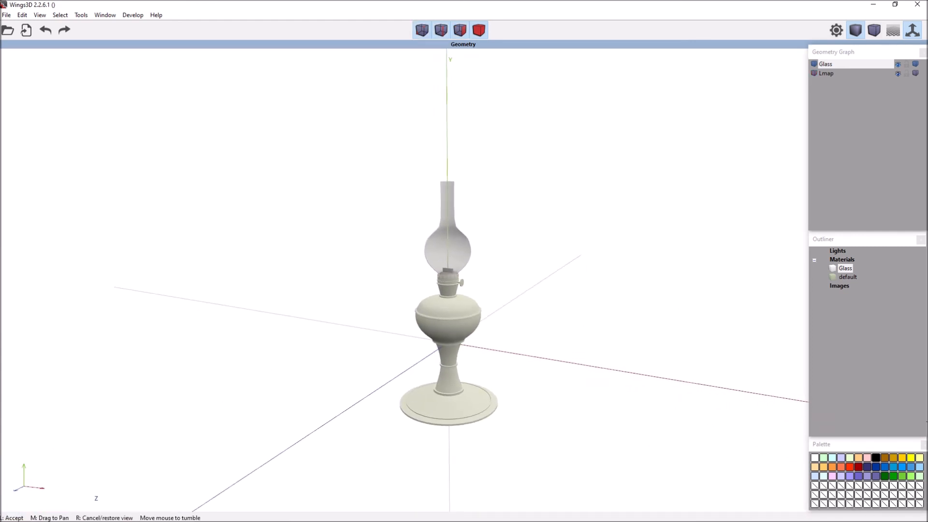
pyautogui.click(549, 425)
pyautogui.press('Tab')
pyautogui.middleClick(552, 428)
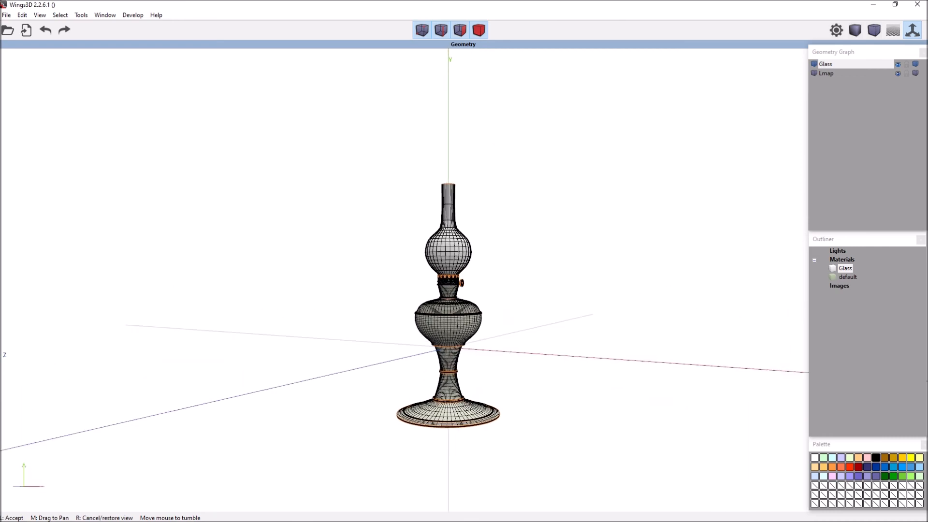
pyautogui.scroll(5, 552, 429)
pyautogui.scroll(-5, 560, 421)
pyautogui.click(561, 422)
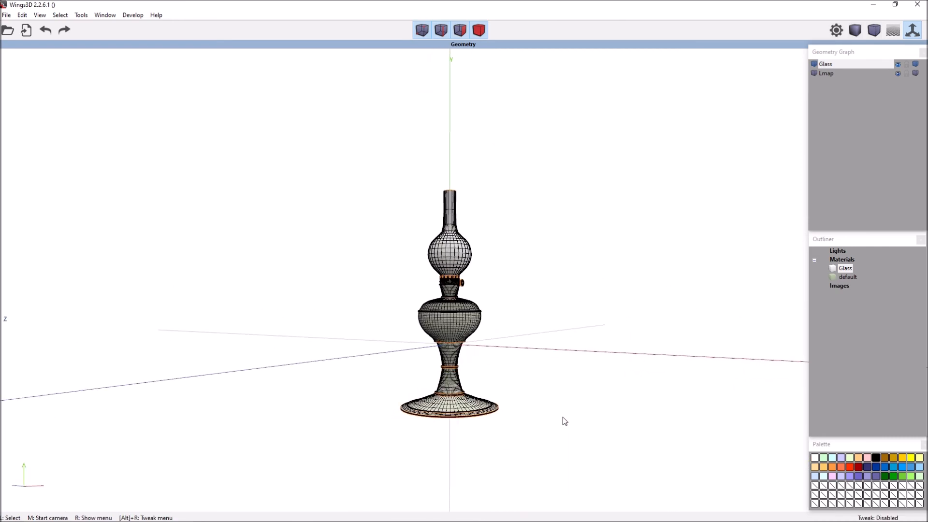
pyautogui.press('Tab')
pyautogui.middleClick(559, 421)
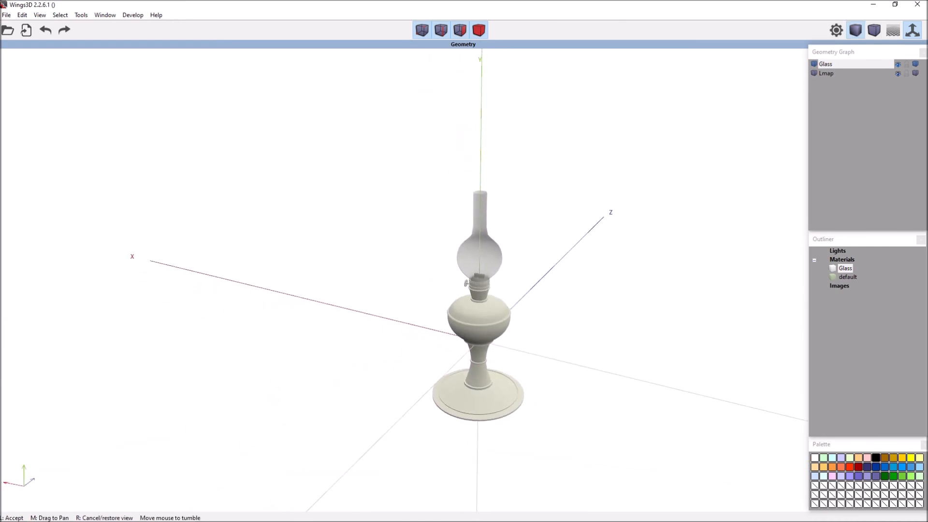
pyautogui.scroll(3, 559, 421)
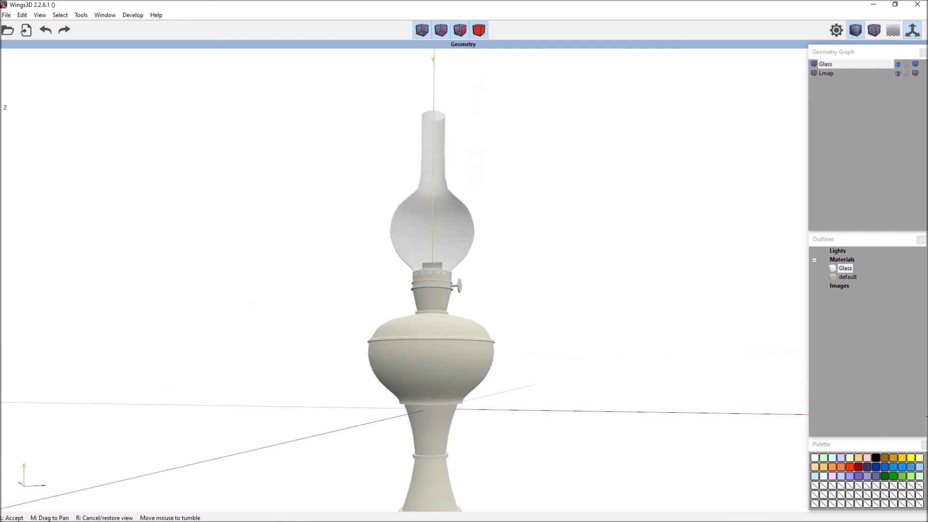
pyautogui.scroll(-3, 559, 422)
pyautogui.click(559, 422)
pyautogui.middleClick(560, 421)
pyautogui.moveTo(556, 432); pyautogui.dragTo(341, 374)
pyautogui.middleClick(599, 454)
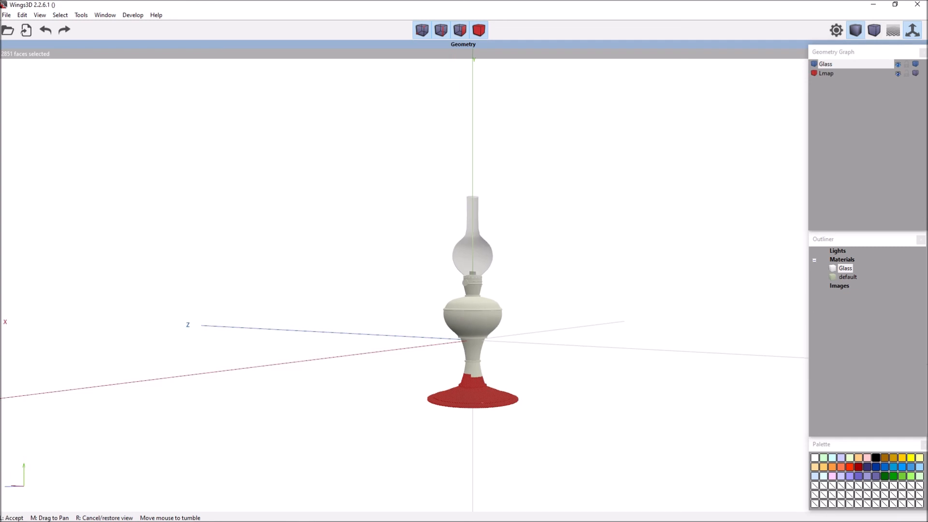
pyautogui.click(606, 453)
pyautogui.press('space')
pyautogui.scroll(3, 578, 449)
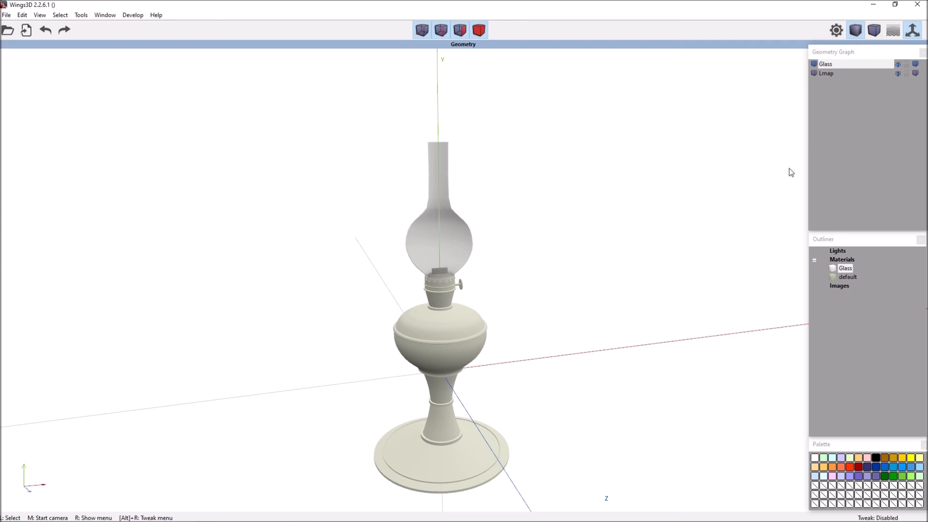
pyautogui.scroll(-4, 676, 188)
pyautogui.middleClick(646, 216)
pyautogui.click(639, 227)
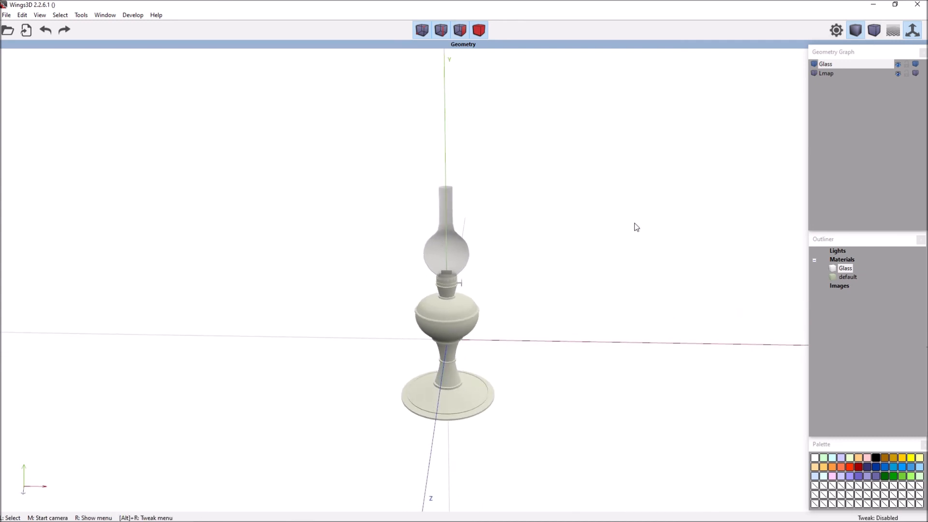